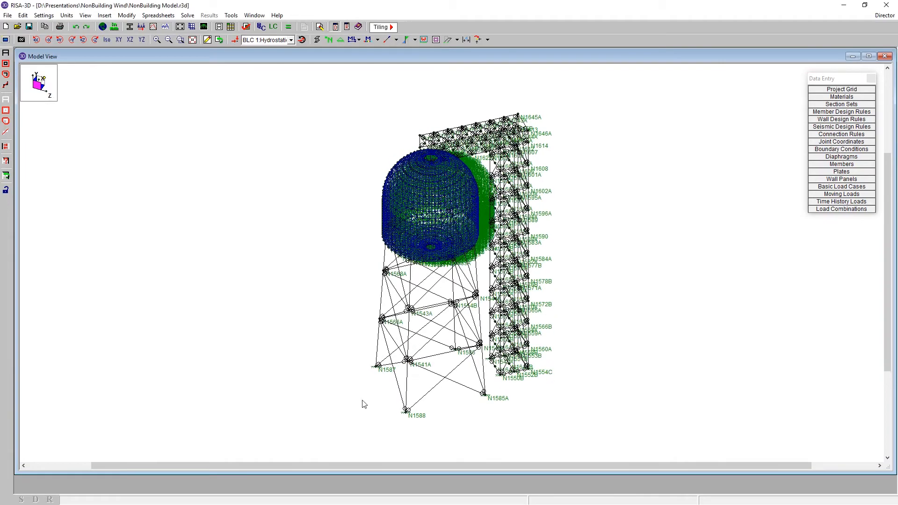
pyautogui.scroll(5, 474, 135)
pyautogui.scroll(5, 446, 140)
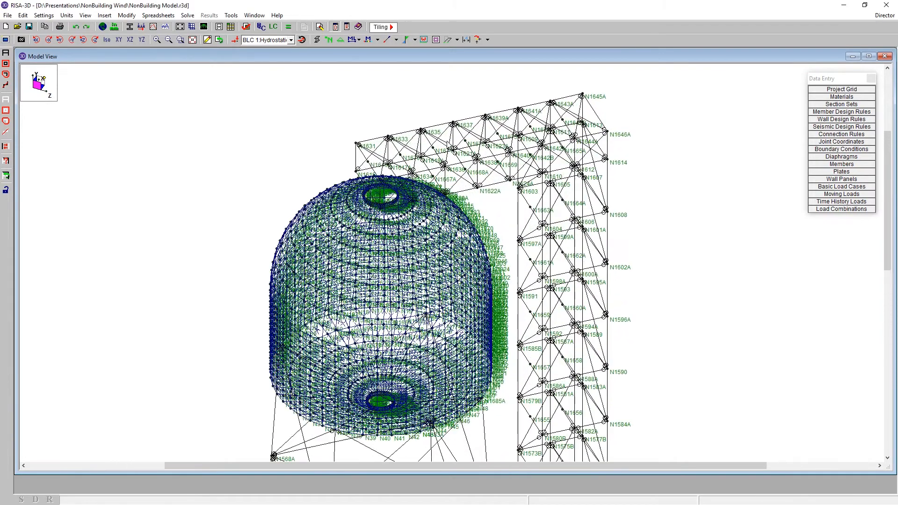
pyautogui.scroll(-4, 446, 140)
pyautogui.scroll(-4, 446, 140)
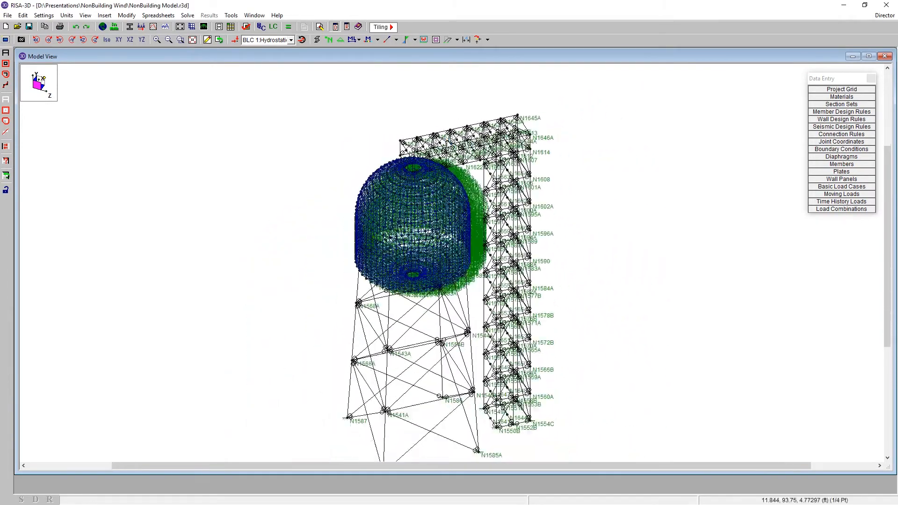
pyautogui.scroll(2, 471, 182)
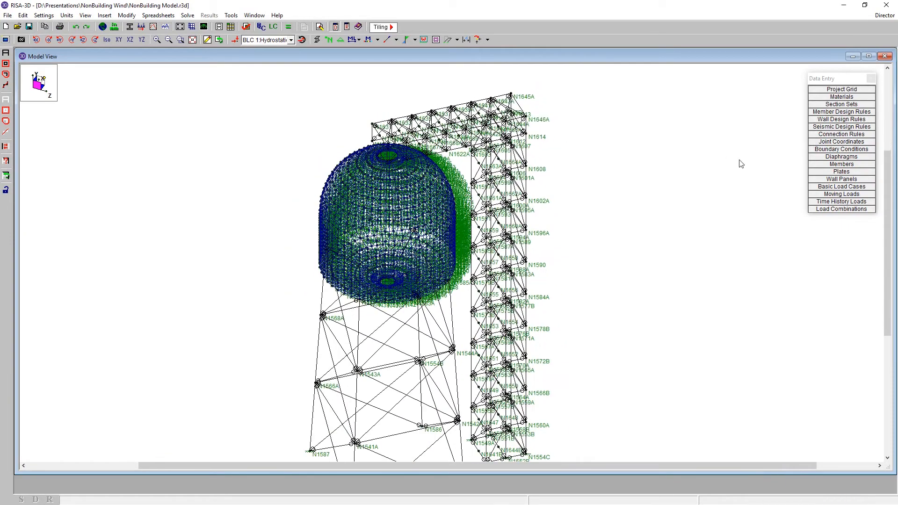
# Add three basic load cases named Wind X, Wind Z and Torsion below Fluid Weight.
pyautogui.click(820, 187)
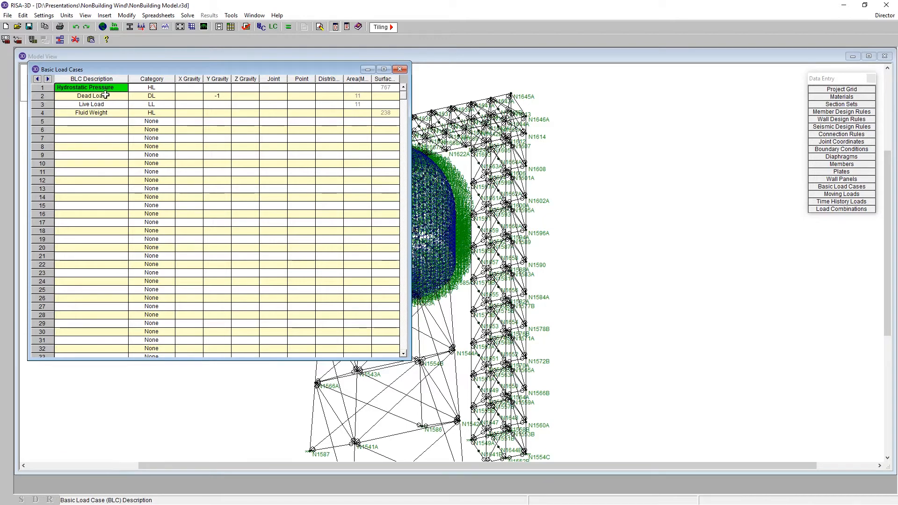
pyautogui.click(110, 122)
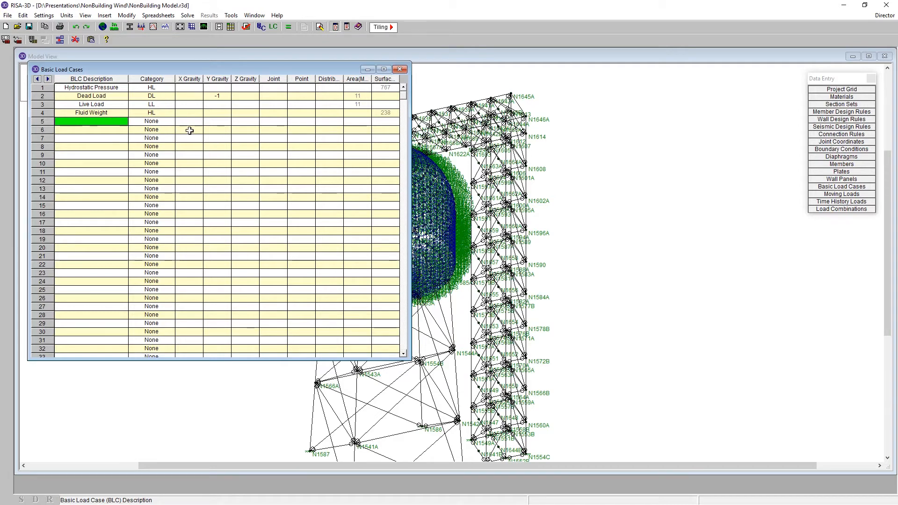
pyautogui.write('Wind X')
pyautogui.press('Return')
pyautogui.write('Win')
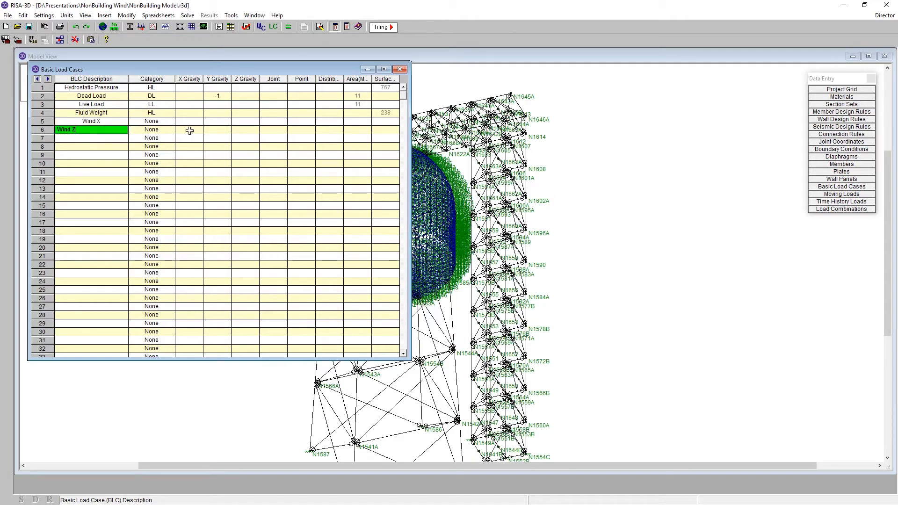
pyautogui.press('Return')
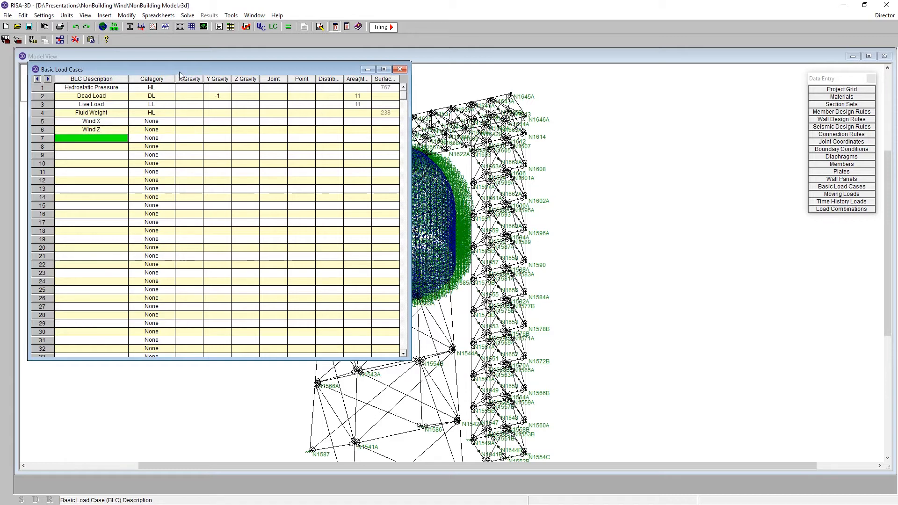
pyautogui.moveTo(179, 70); pyautogui.dragTo(206, 105)
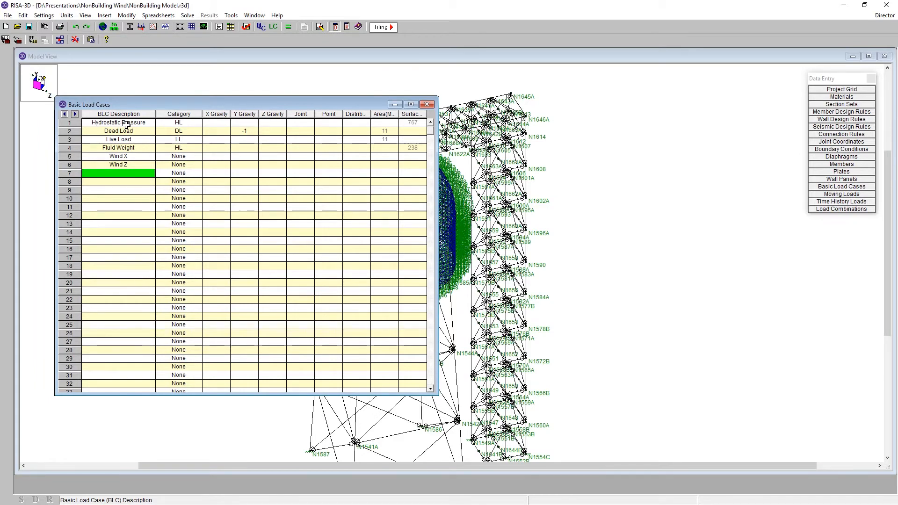
pyautogui.write('Torsion')
pyautogui.press('Tab')
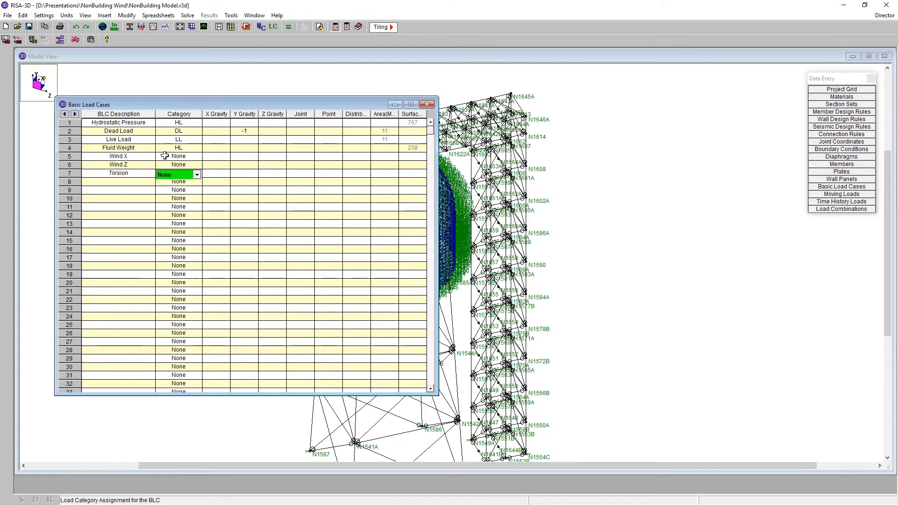
# Assign load category WLX to the Wind X load case and WLZ to the Wind Z load case.
pyautogui.click(131, 158)
pyautogui.click(168, 158)
pyautogui.click(197, 159)
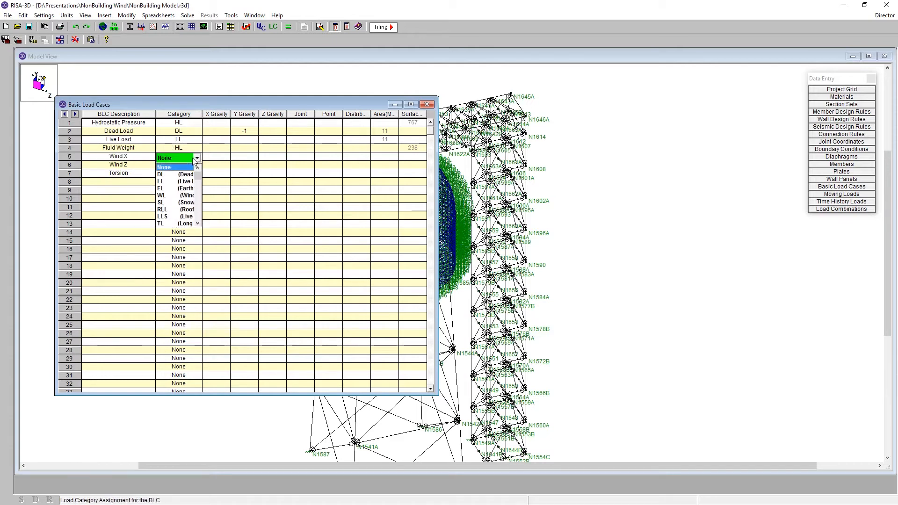
pyautogui.scroll(-5, 180, 196)
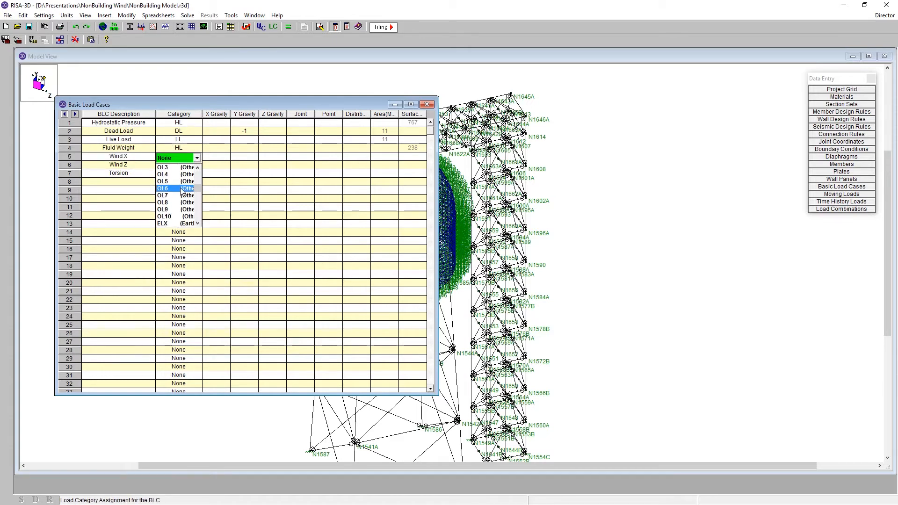
pyautogui.click(171, 203)
pyautogui.click(177, 165)
pyautogui.click(197, 166)
pyautogui.scroll(-5, 185, 211)
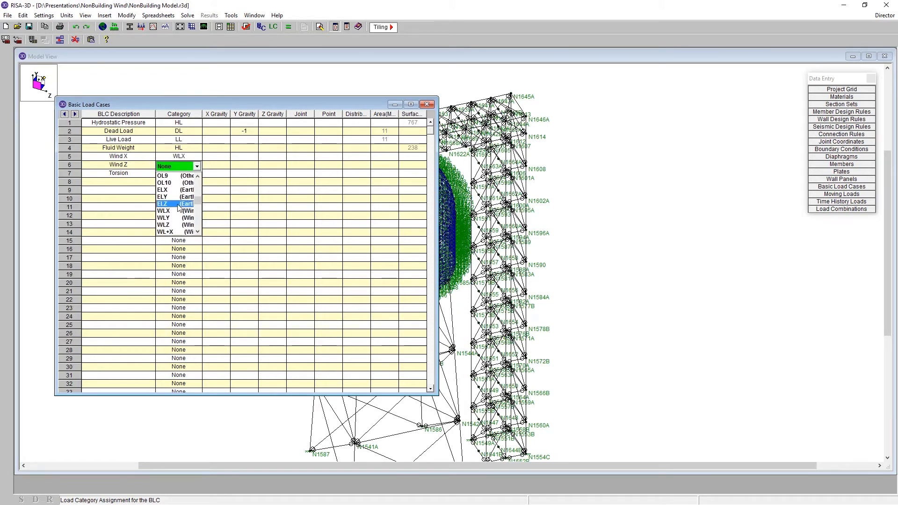
pyautogui.click(177, 225)
# Assign load category WLY to the Torsion load case and close the basic load cases spreadsheet.
pyautogui.click(179, 175)
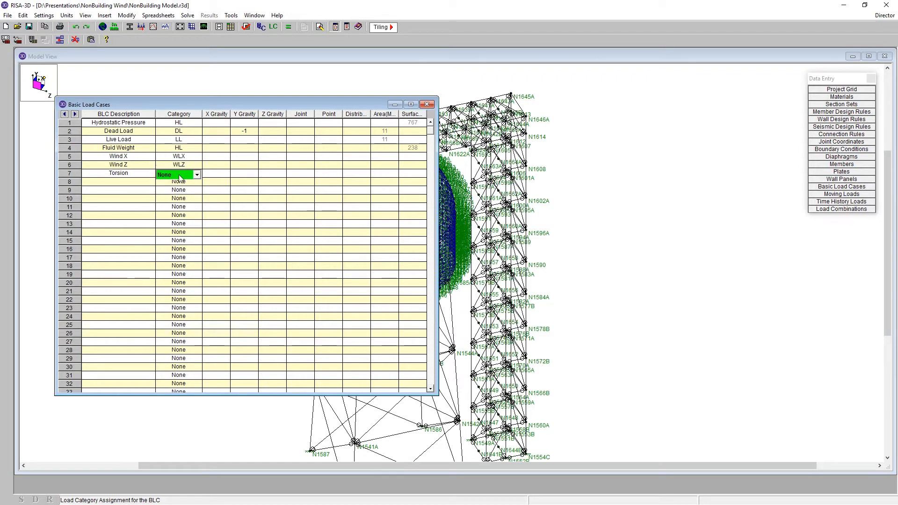
pyautogui.click(197, 174)
pyautogui.scroll(-3, 182, 208)
pyautogui.scroll(-5, 180, 215)
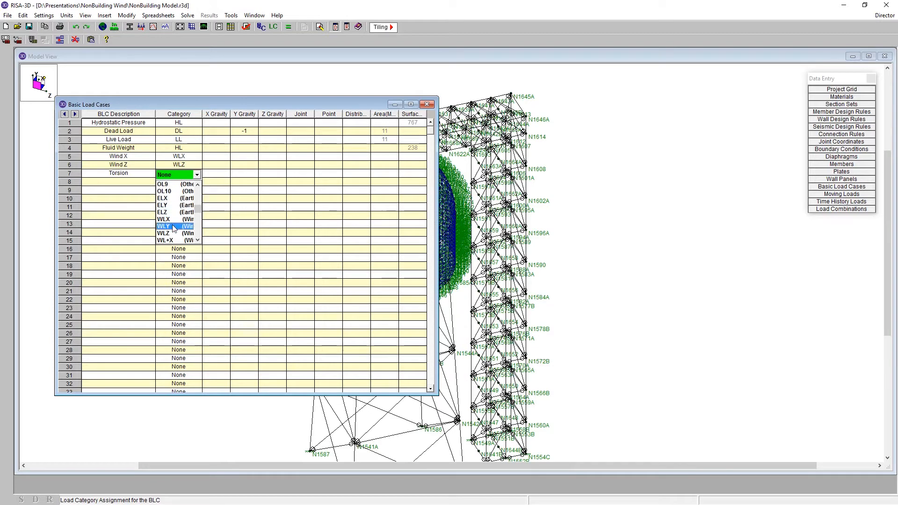
pyautogui.click(173, 226)
pyautogui.click(210, 174)
pyautogui.moveTo(127, 157); pyautogui.dragTo(180, 174)
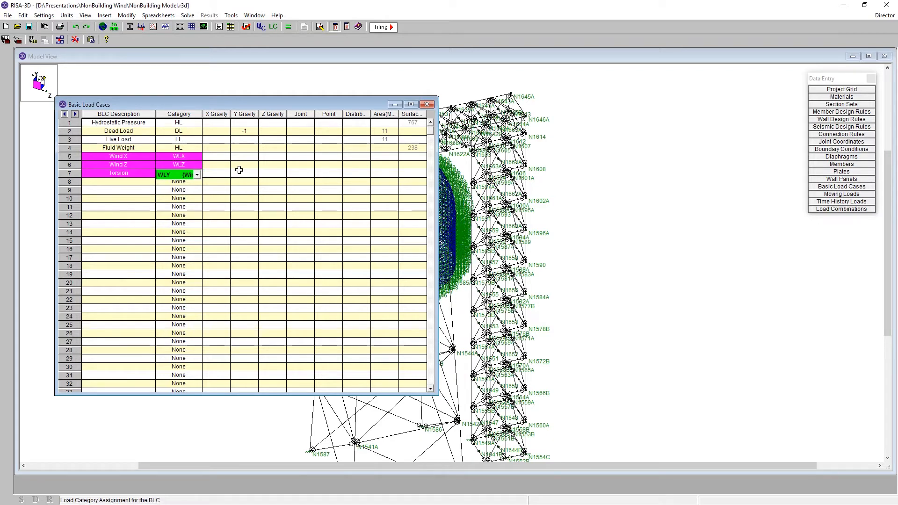
pyautogui.press('Down')
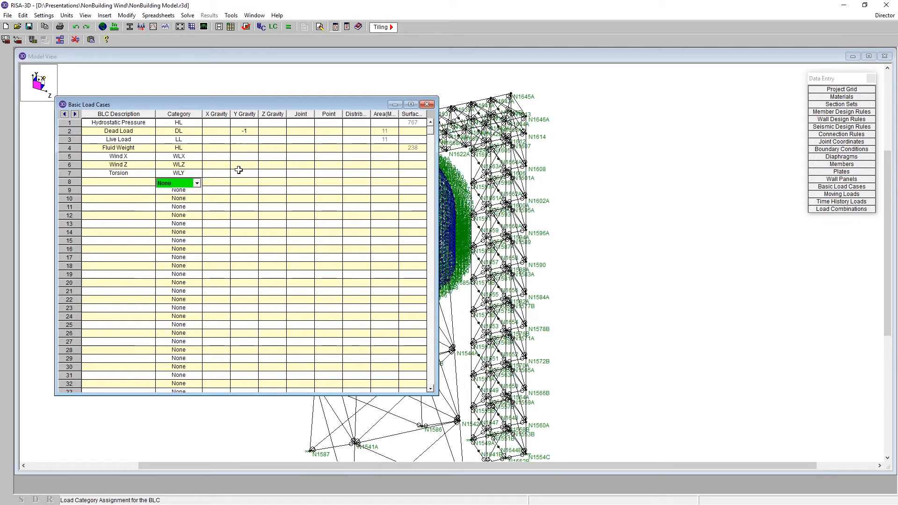
pyautogui.click(427, 105)
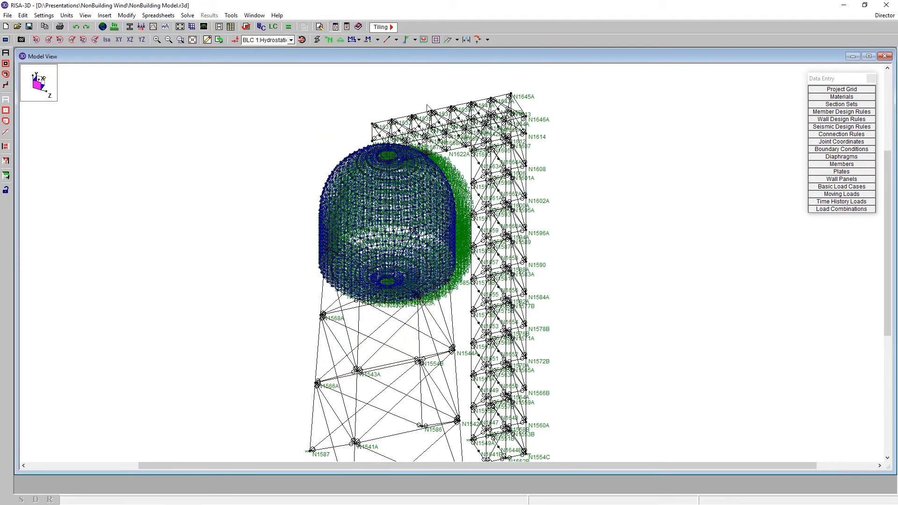
# Rotate the entire model 45 degrees about the Y axis, using coordinates 0, 0, 0 as the polar origin.
pyautogui.scroll(-3, 403, 94)
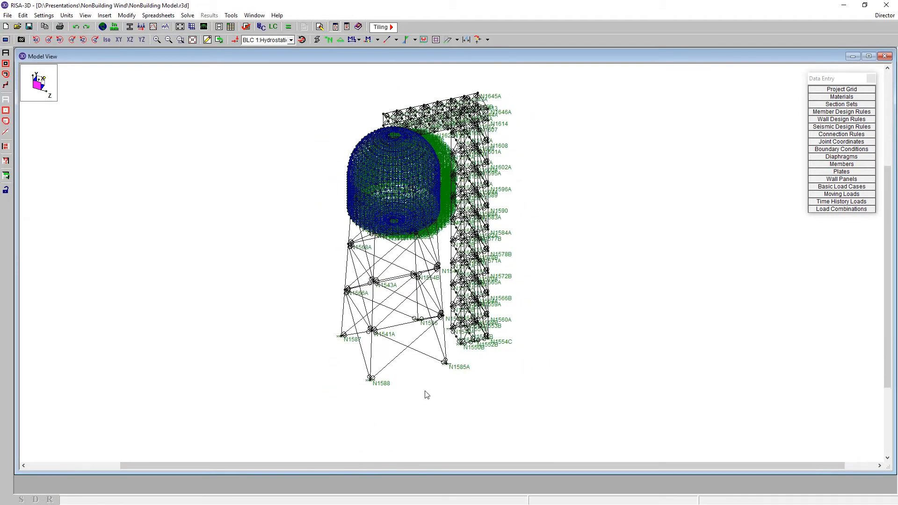
pyautogui.keyDown('shift'); pyautogui.moveTo(360, 355); pyautogui.dragTo(383, 341, button='middle'); pyautogui.keyUp('shift')
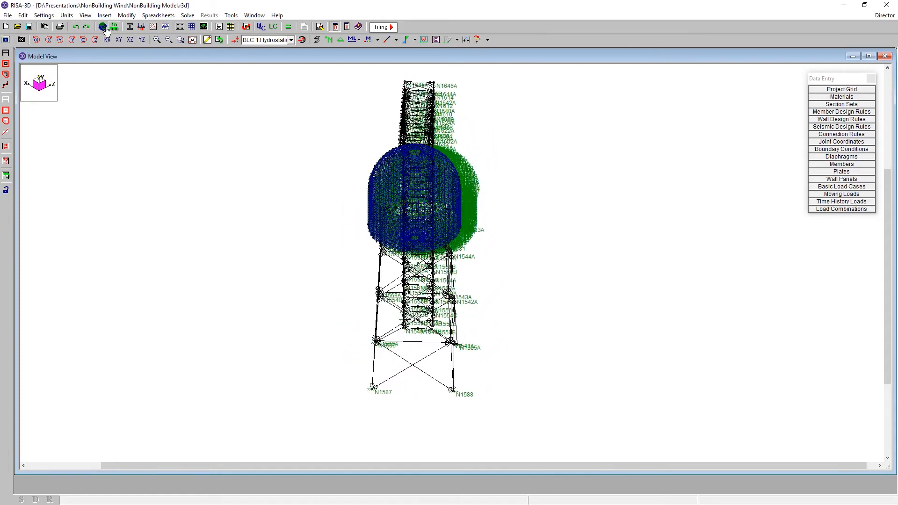
pyautogui.click(130, 39)
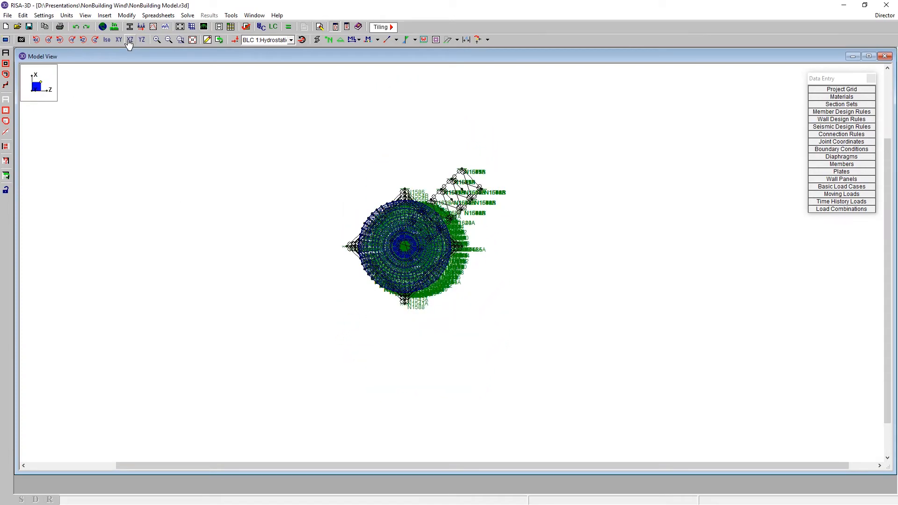
pyautogui.scroll(3, 388, 192)
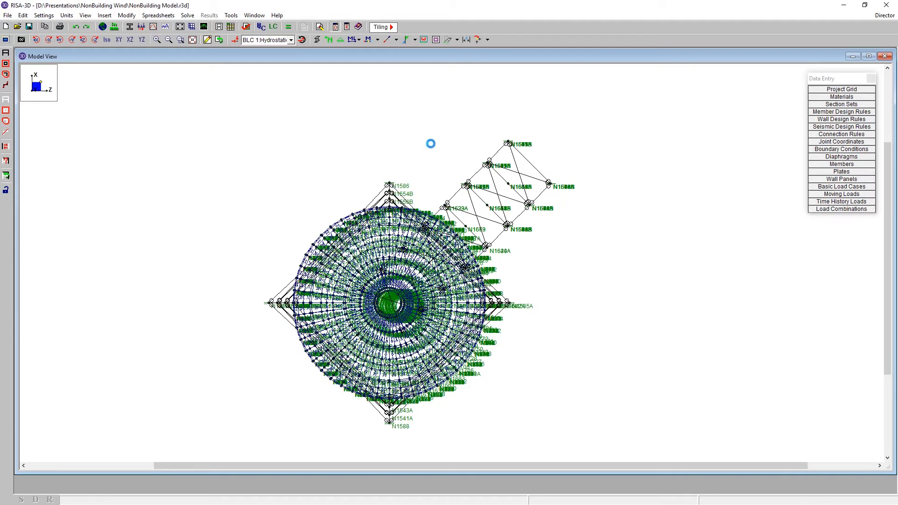
pyautogui.scroll(-1, 429, 142)
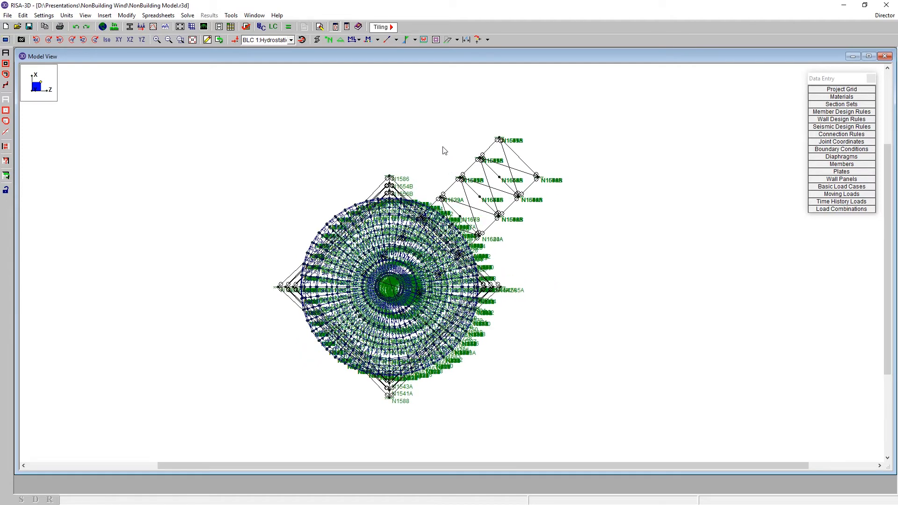
pyautogui.click(208, 42)
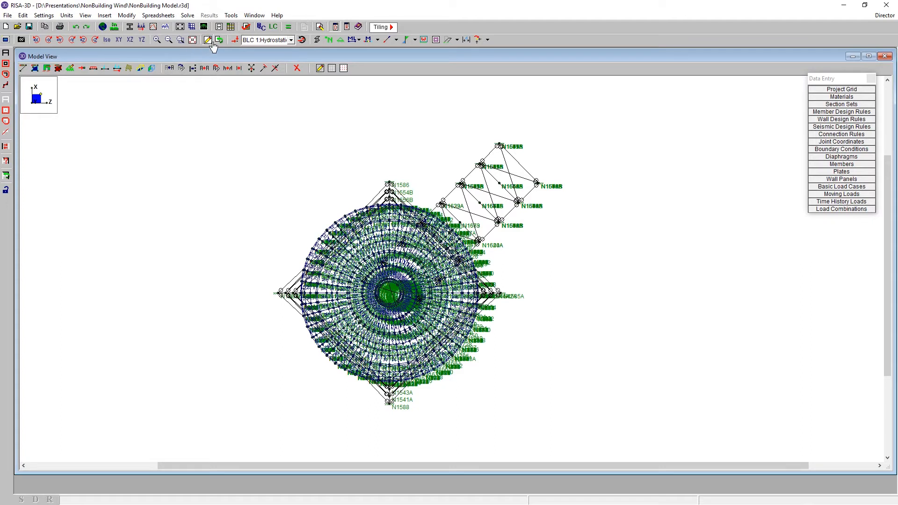
pyautogui.click(182, 70)
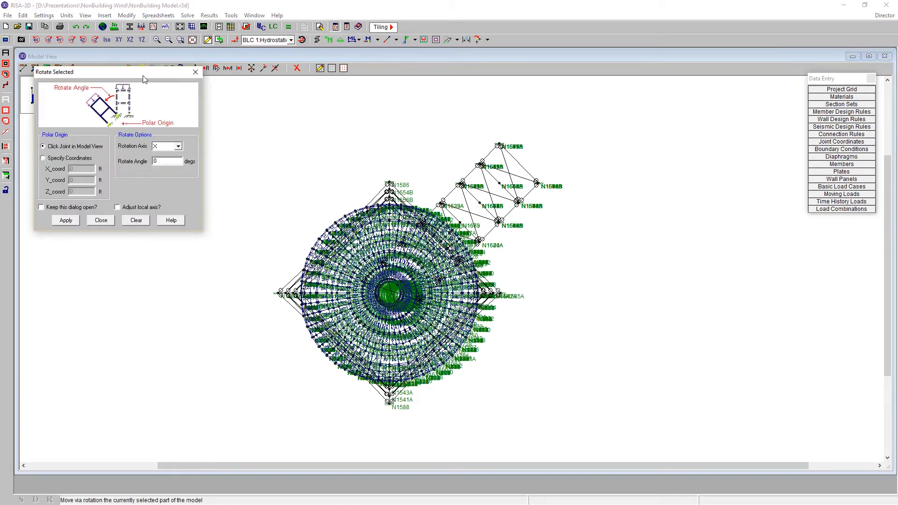
pyautogui.moveTo(142, 79); pyautogui.dragTo(230, 92)
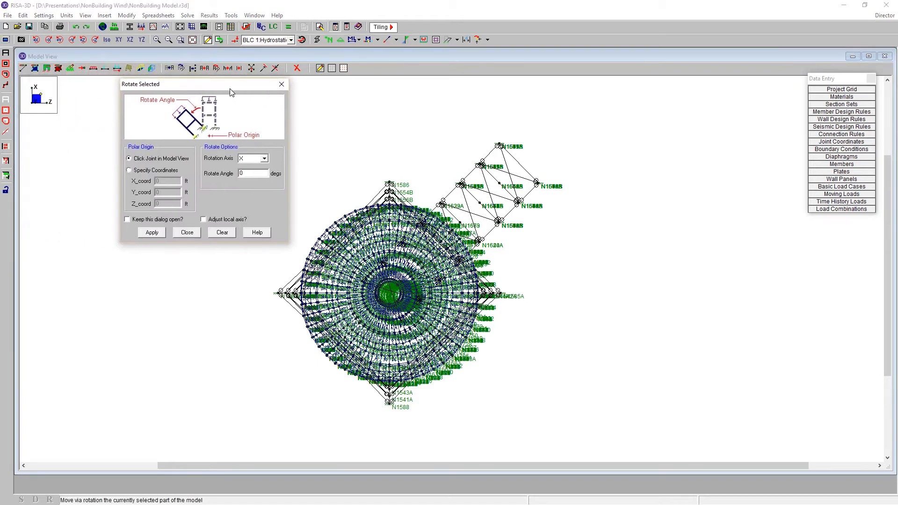
pyautogui.click(262, 161)
pyautogui.click(259, 175)
pyautogui.press('Tab')
pyautogui.write('45')
pyautogui.click(167, 170)
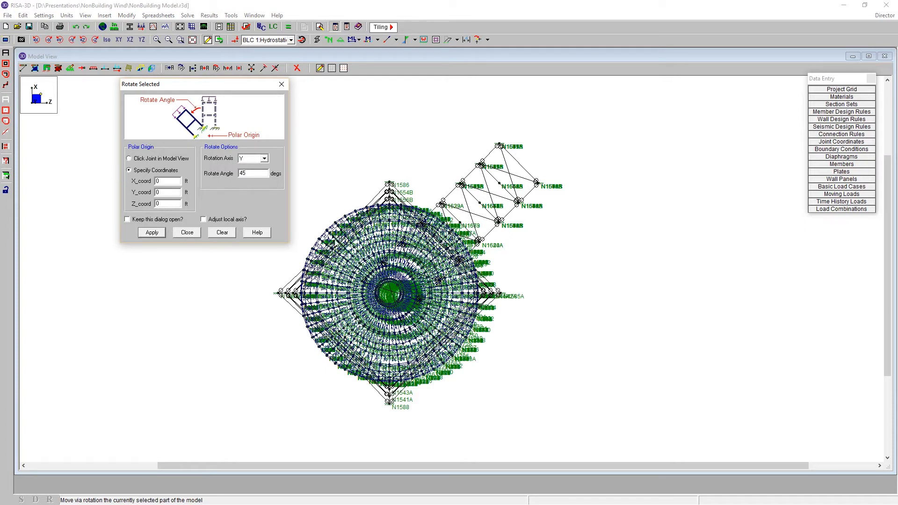
pyautogui.click(156, 235)
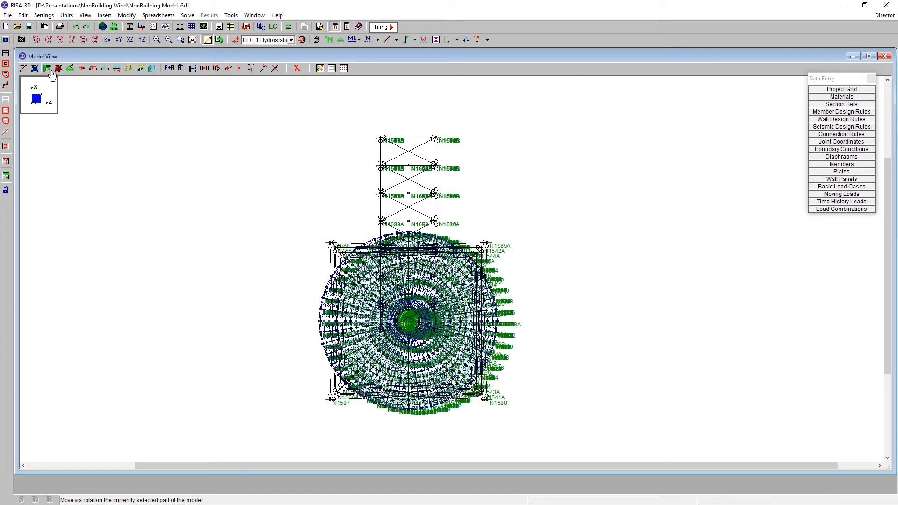
# Unselect the whole model and select only the legs and bracing members that support the tank in the XY view.
pyautogui.click(106, 40)
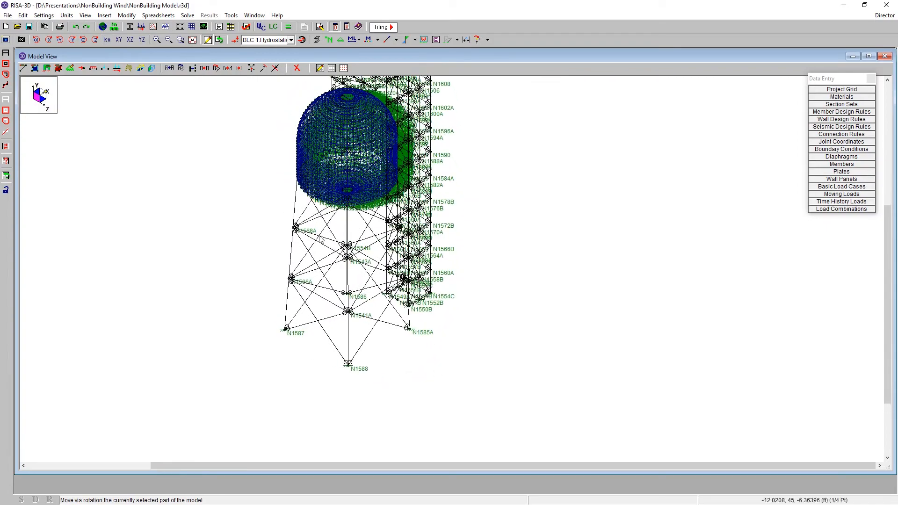
pyautogui.moveTo(366, 408)
pyautogui.keyDown('ctrl'); pyautogui.mouseDown(button='middle')
pyautogui.moveTo(387, 399)
pyautogui.moveTo(376, 401)
pyautogui.mouseUp(button='middle'); pyautogui.keyUp('ctrl')
pyautogui.scroll(3, 308, 185)
pyautogui.scroll(-2, 271, 146)
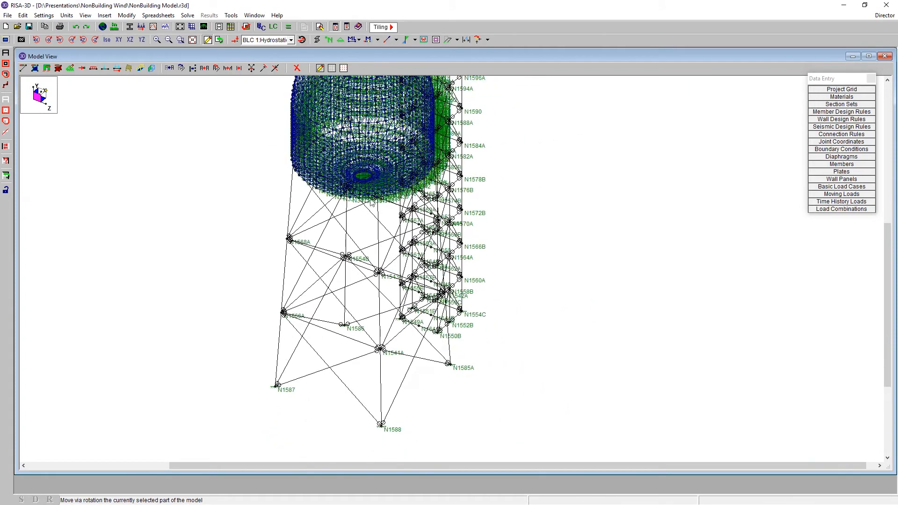
pyautogui.click(118, 40)
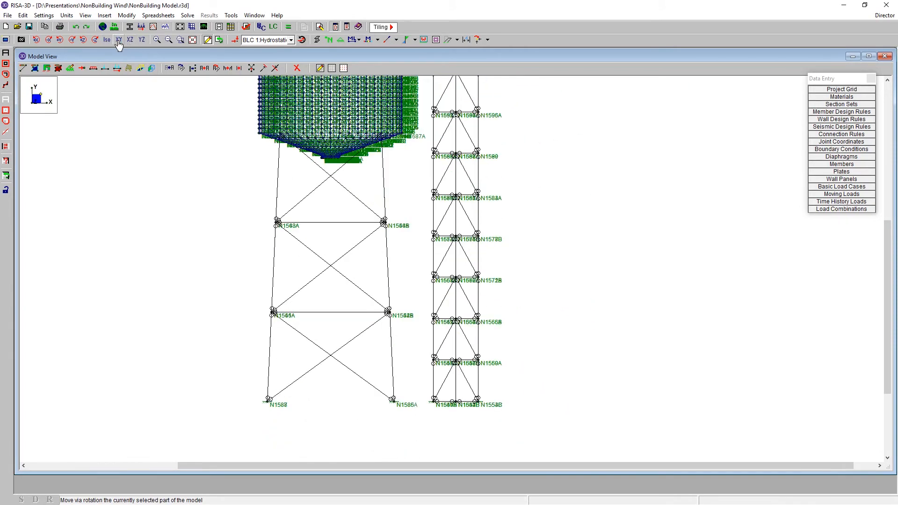
pyautogui.click(5, 99)
pyautogui.click(6, 85)
pyautogui.moveTo(248, 168); pyautogui.dragTo(397, 169)
pyautogui.moveTo(276, 247); pyautogui.dragTo(414, 265)
pyautogui.moveTo(261, 344); pyautogui.dragTo(413, 359)
pyautogui.moveTo(336, 202); pyautogui.dragTo(327, 269)
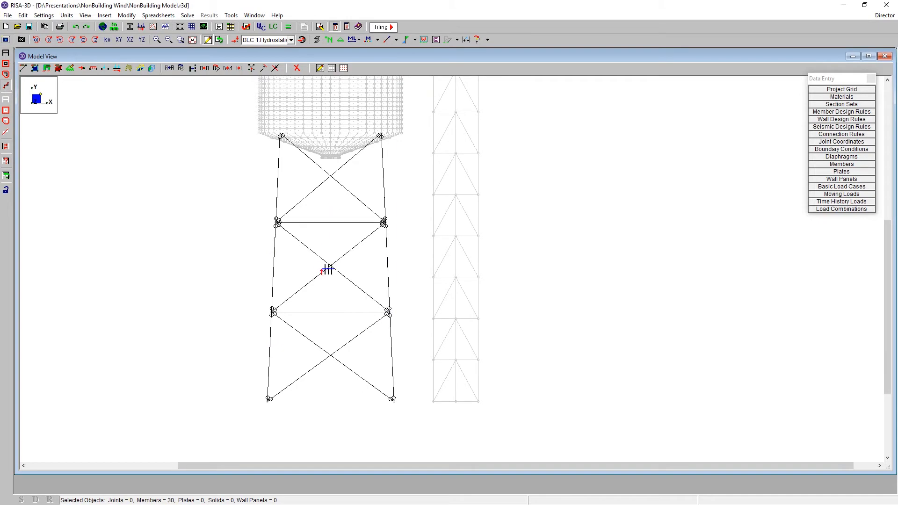
# Add the joints at the tops of the tank's support legs to the selection.
pyautogui.scroll(4, 283, 132)
pyautogui.scroll(3, 282, 132)
pyautogui.click(6, 64)
pyautogui.moveTo(281, 152); pyautogui.dragTo(297, 172)
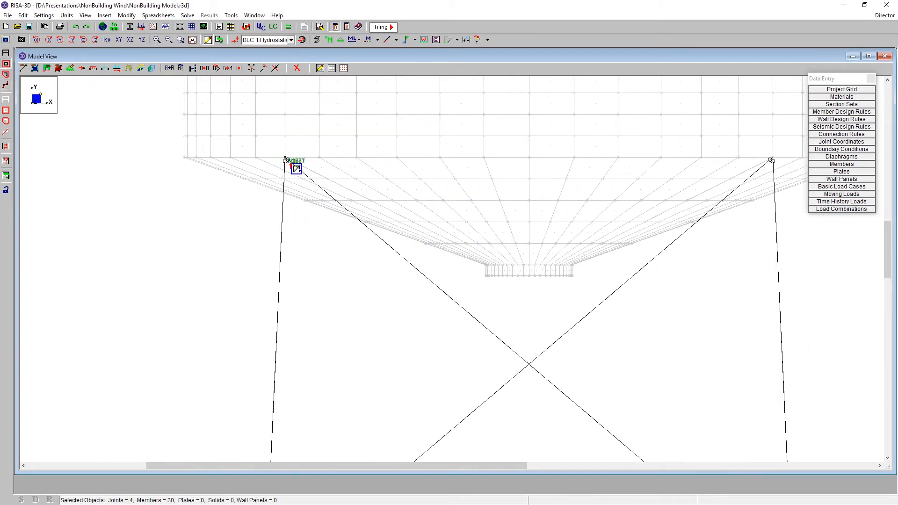
pyautogui.moveTo(768, 153); pyautogui.dragTo(784, 170)
# Add the base joints of the tank's support legs to the selection and show the model in isometric view.
pyautogui.scroll(-4, 641, 133)
pyautogui.scroll(-3, 617, 124)
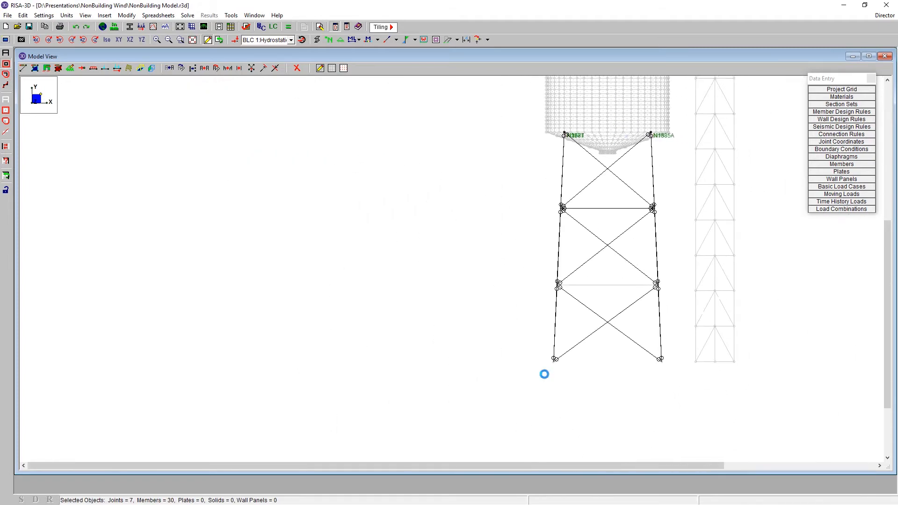
pyautogui.scroll(3, 544, 376)
pyautogui.moveTo(549, 343); pyautogui.dragTo(582, 373)
pyautogui.moveTo(709, 342); pyautogui.dragTo(697, 363)
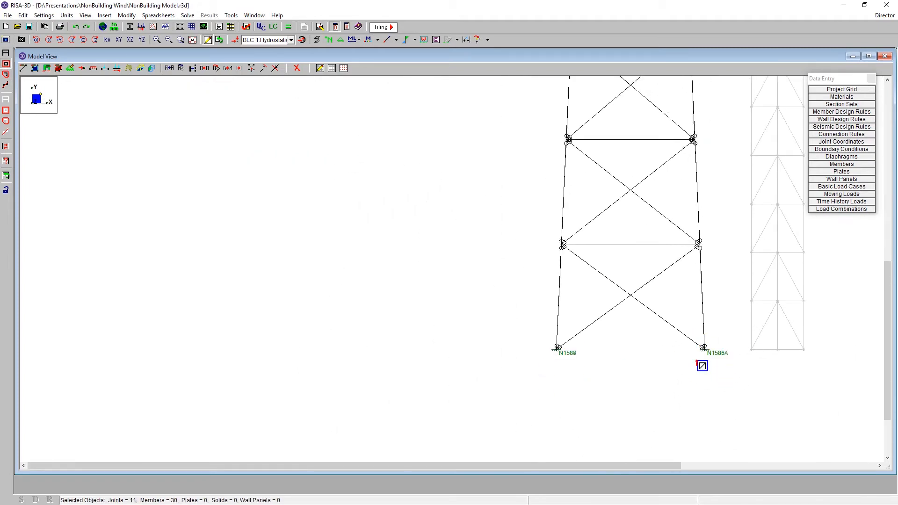
pyautogui.click(106, 39)
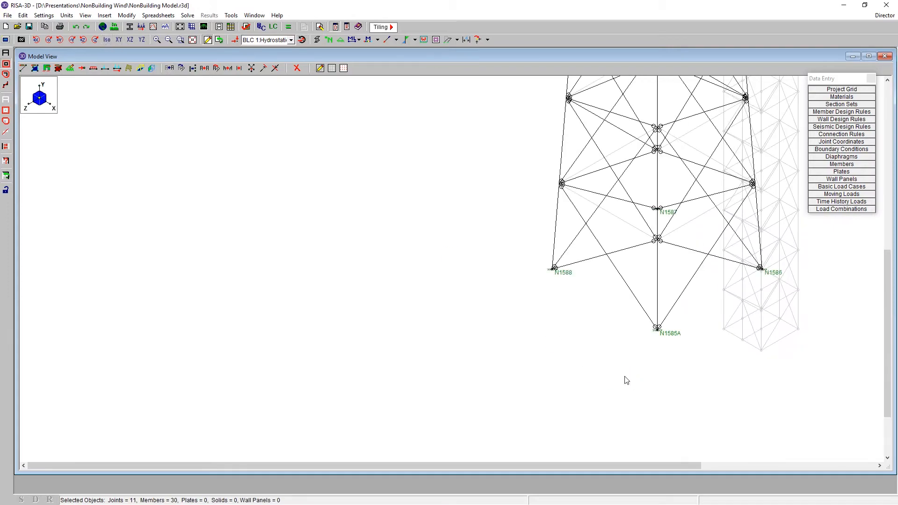
# Add the unselected leg joint just beneath the tank at the first bracing level to the selection.
pyautogui.scroll(-2, 626, 372)
pyautogui.scroll(6, 681, 160)
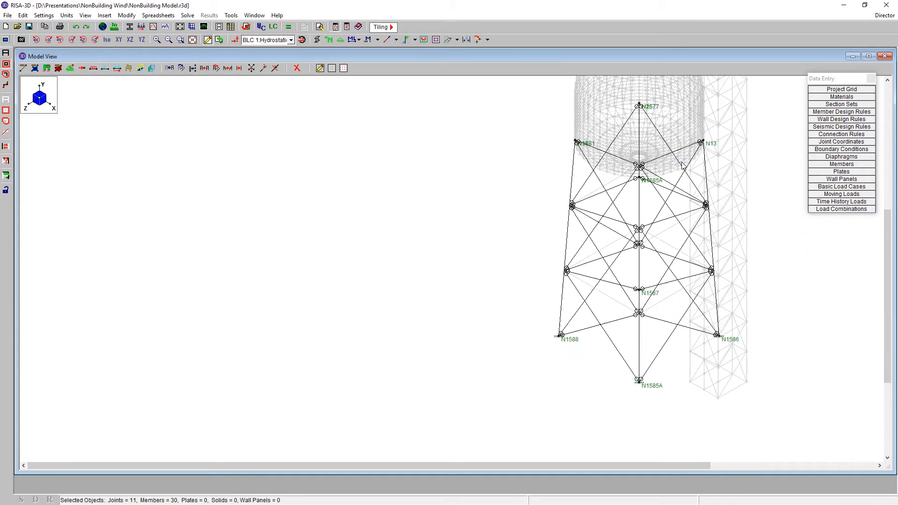
pyautogui.scroll(4, 613, 192)
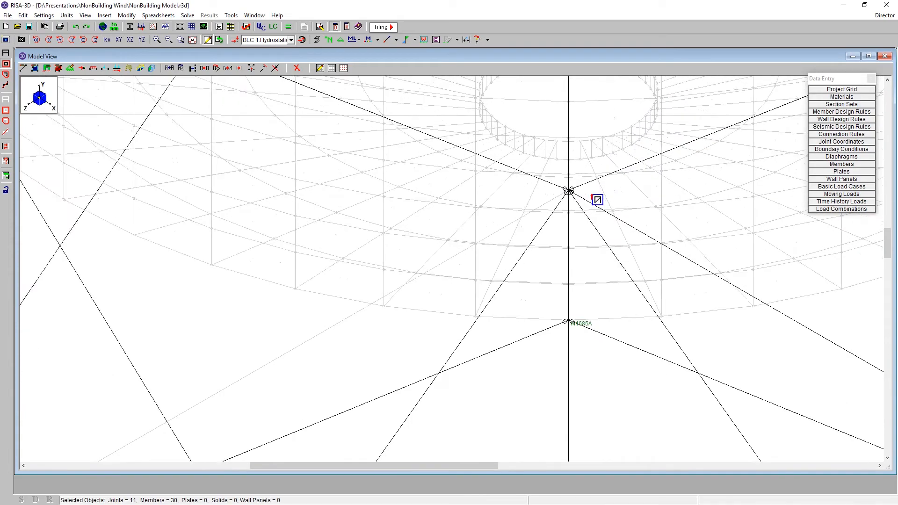
pyautogui.click(560, 189)
pyautogui.scroll(-5, 585, 198)
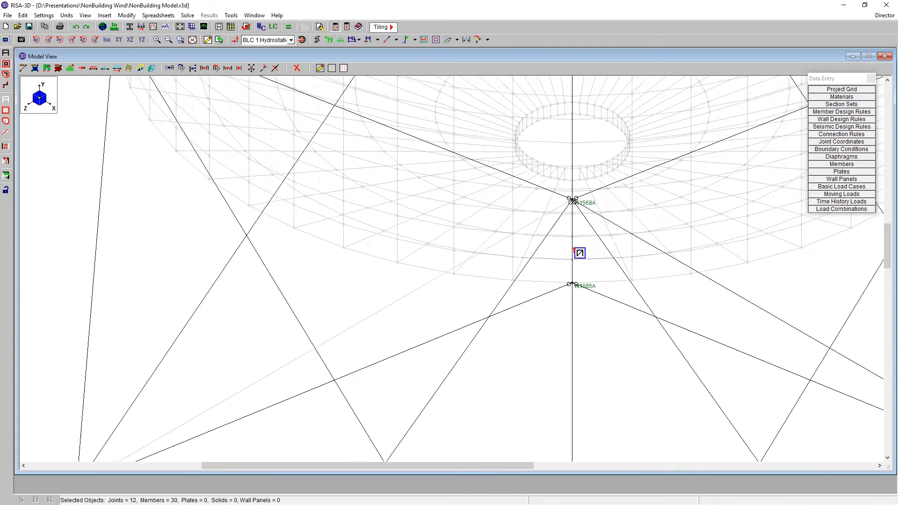
pyautogui.scroll(-4, 587, 271)
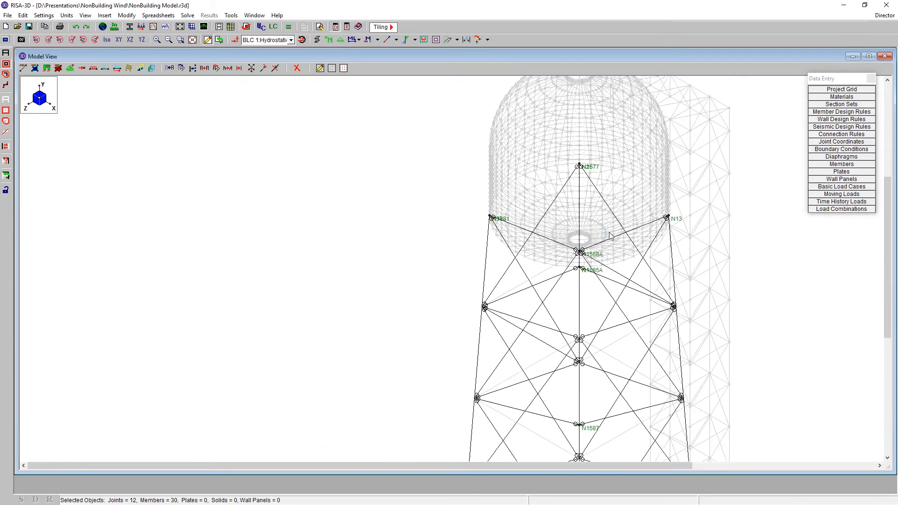
pyautogui.scroll(2, 651, 367)
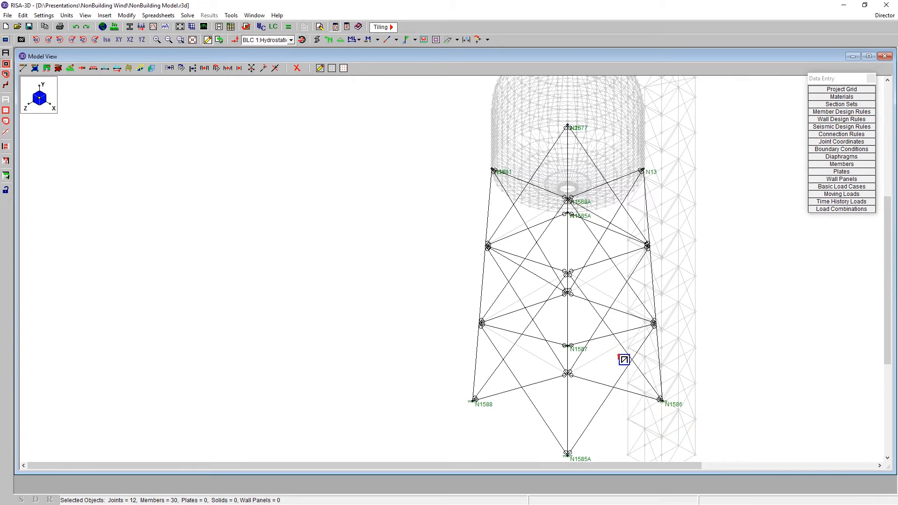
pyautogui.keyDown('shift'); pyautogui.moveTo(558, 421); pyautogui.dragTo(604, 431, button='middle'); pyautogui.keyUp('shift')
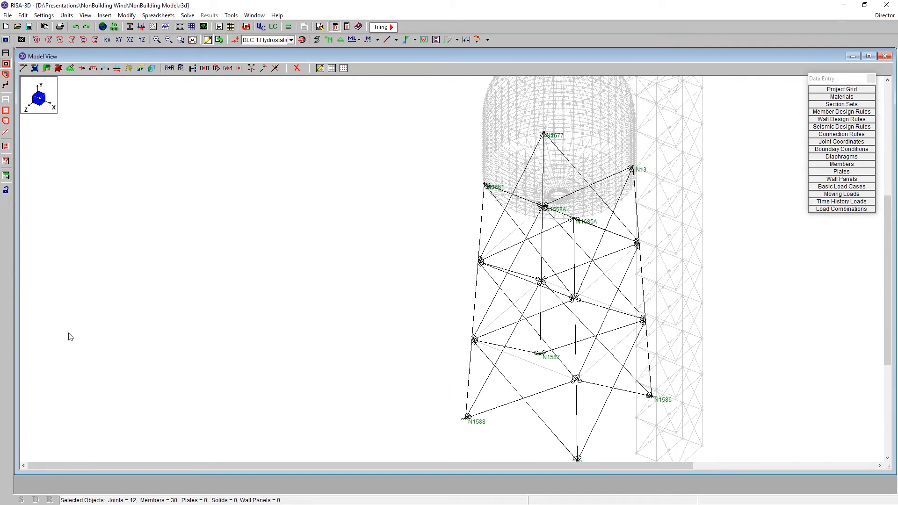
# Lock the unselected part of the model so that only the tank's support frame is displayed.
pyautogui.click(6, 192)
pyautogui.moveTo(649, 417)
pyautogui.keyDown('shift'); pyautogui.mouseDown(button='middle')
pyautogui.moveTo(575, 407)
pyautogui.moveTo(592, 416)
pyautogui.moveTo(652, 406)
pyautogui.mouseUp(button='middle'); pyautogui.keyUp('shift')
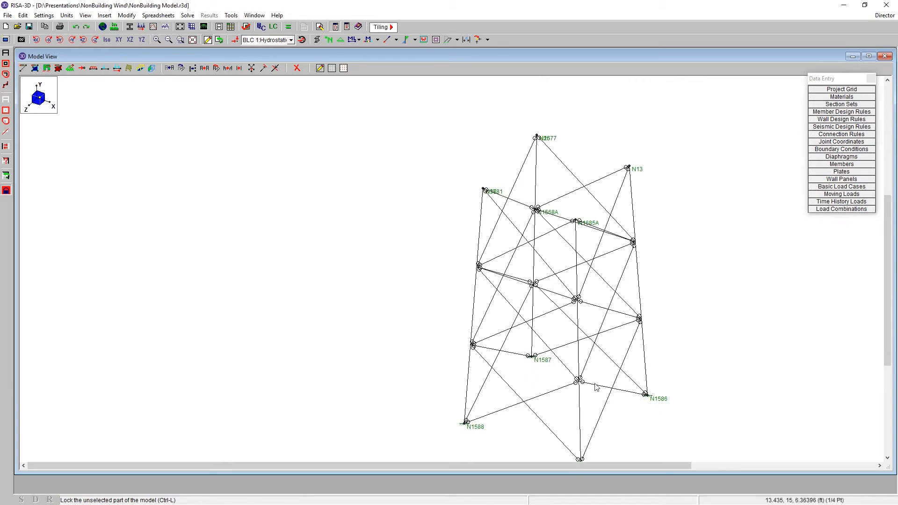
pyautogui.keyDown('shift'); pyautogui.moveTo(604, 385); pyautogui.dragTo(566, 381, button='middle'); pyautogui.keyUp('shift')
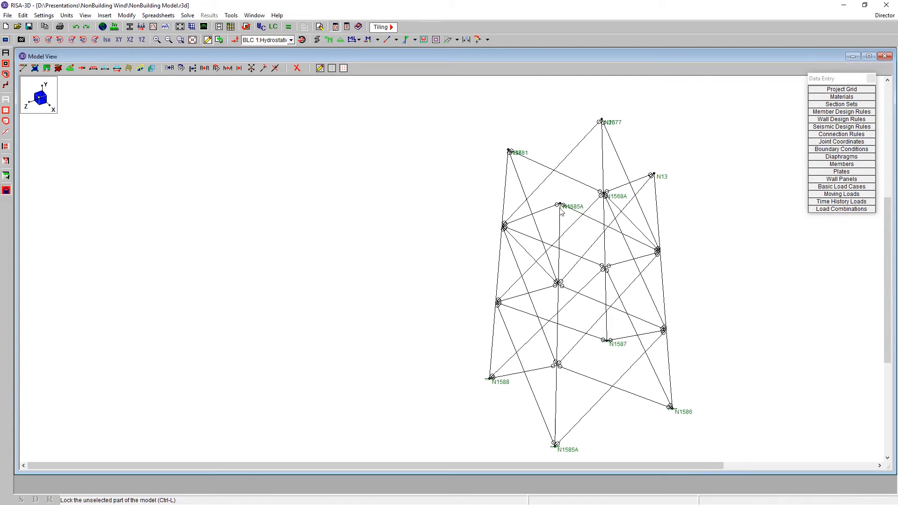
pyautogui.keyDown('shift'); pyautogui.moveTo(530, 353); pyautogui.dragTo(626, 255, button='middle'); pyautogui.keyUp('shift')
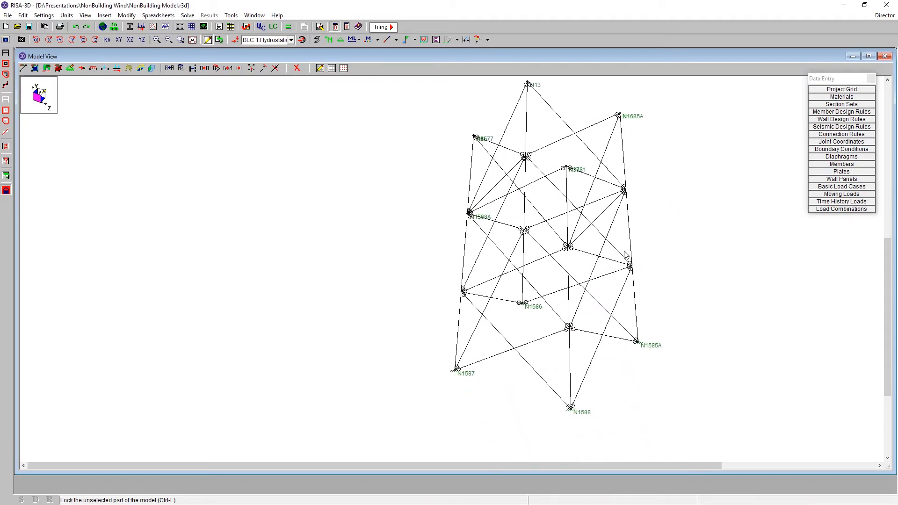
# Define a member area load for load case 5: Wind X with Open Structure distribution, X direction and .052 ksf magnitude.
pyautogui.click(129, 68)
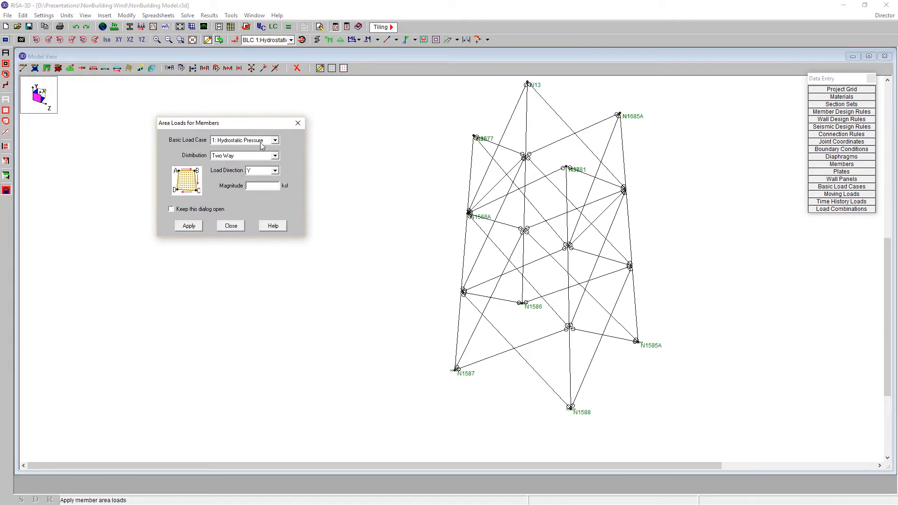
pyautogui.click(261, 145)
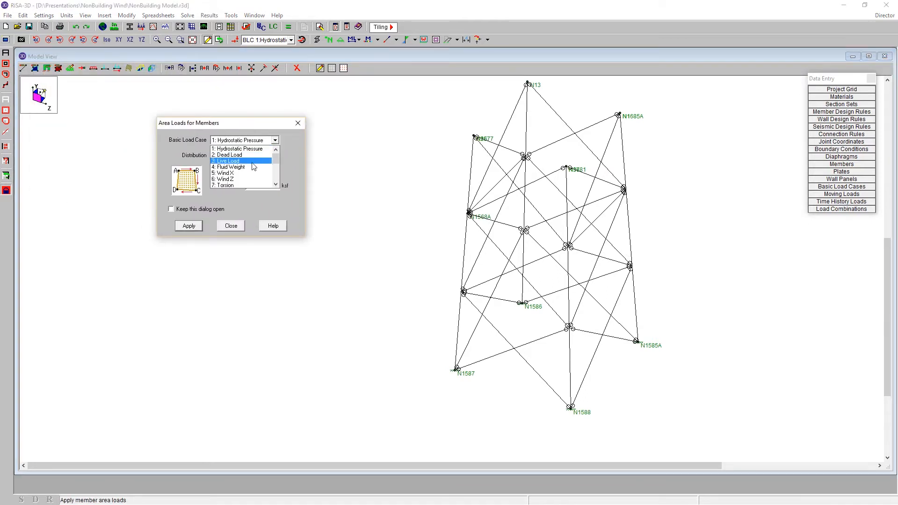
pyautogui.click(253, 176)
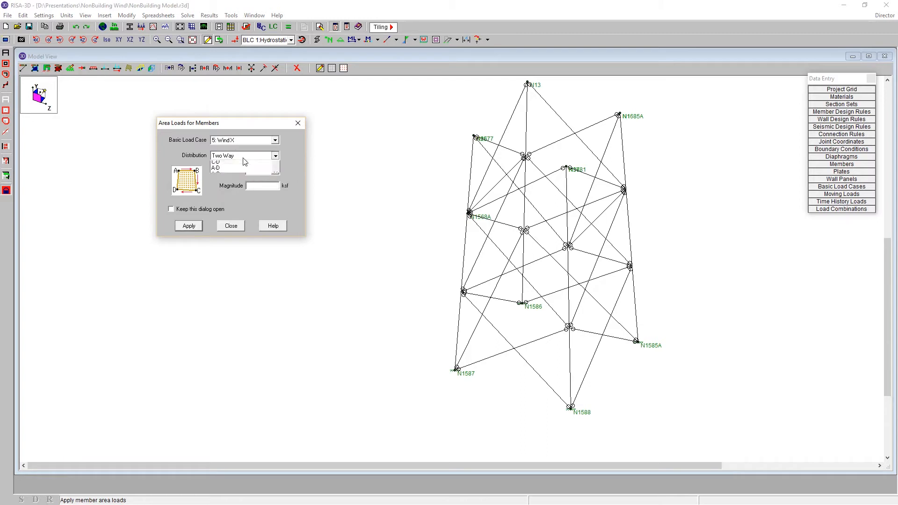
pyautogui.click(248, 155)
pyautogui.click(249, 172)
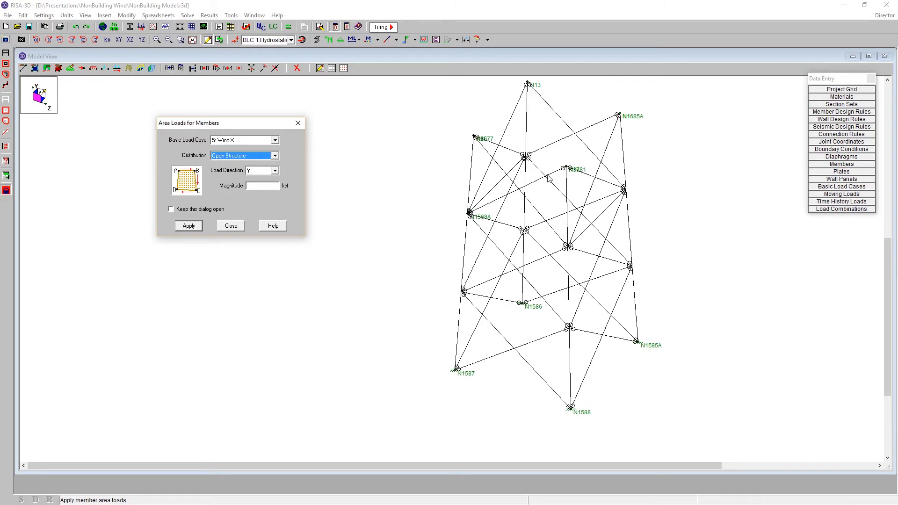
pyautogui.click(269, 172)
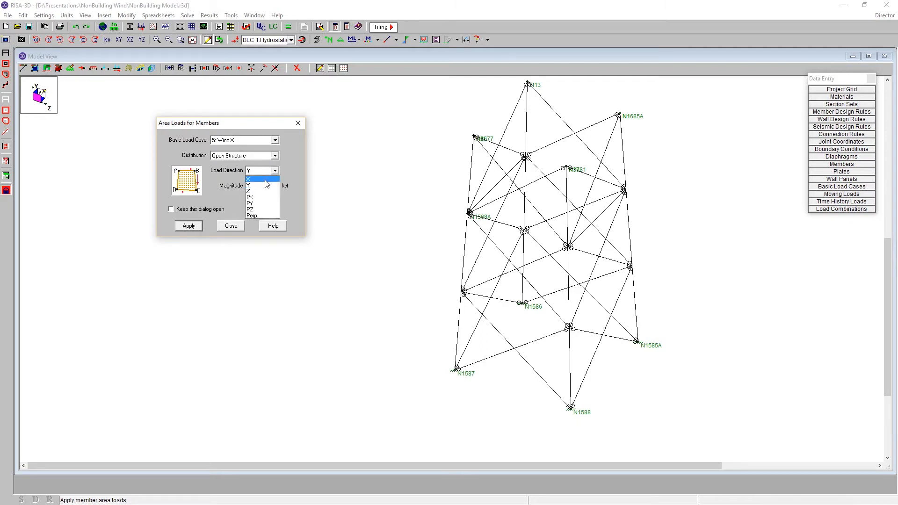
pyautogui.click(265, 180)
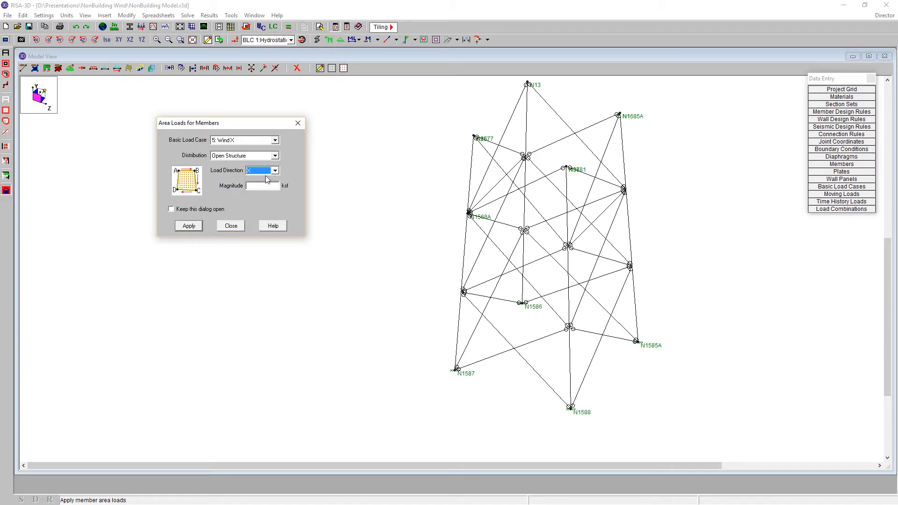
pyautogui.click(262, 187)
pyautogui.click(189, 226)
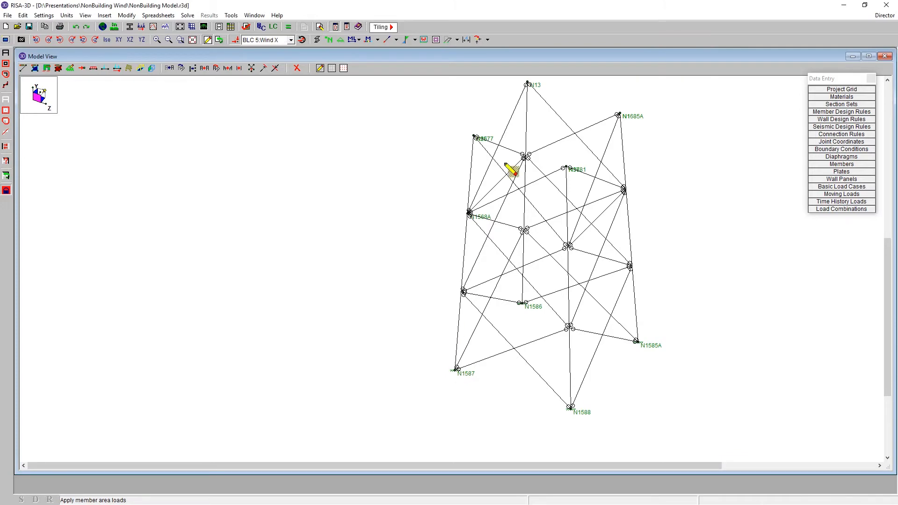
# Apply the area load to the support frame face bounded by the top leg joints and base joints N1587 and N1588.
pyautogui.click(475, 137)
pyautogui.click(567, 167)
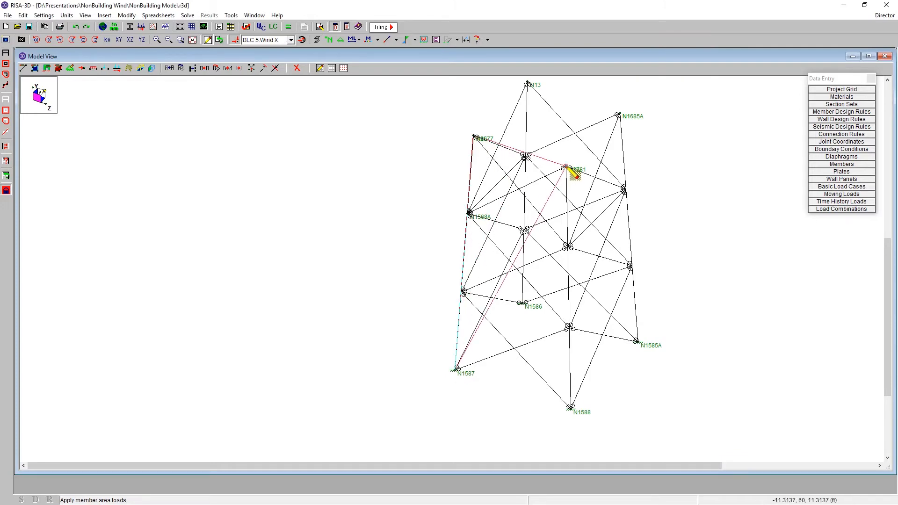
pyautogui.click(570, 406)
pyautogui.scroll(-1, 590, 400)
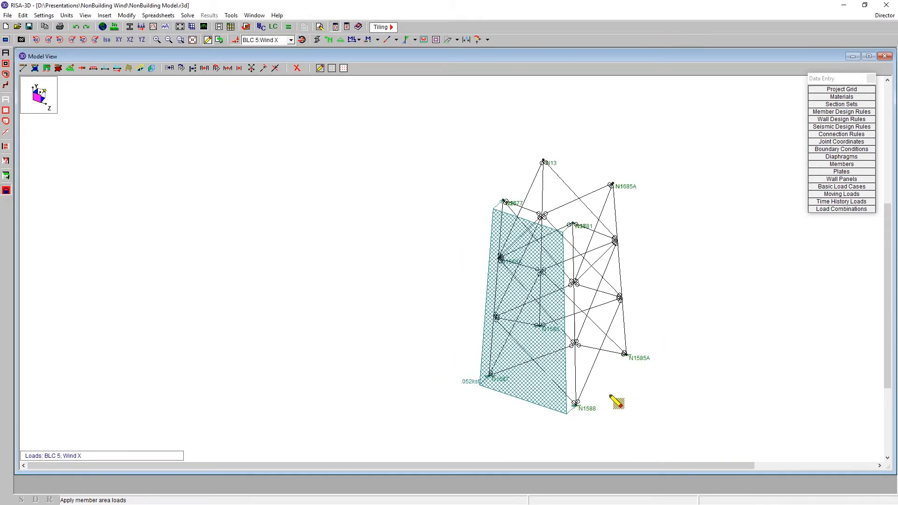
pyautogui.moveTo(618, 399)
pyautogui.keyDown('shift'); pyautogui.mouseDown(button='middle')
pyautogui.moveTo(525, 389)
pyautogui.moveTo(555, 397)
pyautogui.moveTo(576, 385)
pyautogui.moveTo(604, 386)
pyautogui.mouseUp(button='middle'); pyautogui.keyUp('shift')
pyautogui.press('Escape')
pyautogui.scroll(3, 624, 336)
pyautogui.scroll(-3, 588, 276)
pyautogui.scroll(2, 601, 280)
pyautogui.keyDown('shift'); pyautogui.moveTo(600, 385); pyautogui.dragTo(623, 294, button='middle'); pyautogui.keyUp('shift')
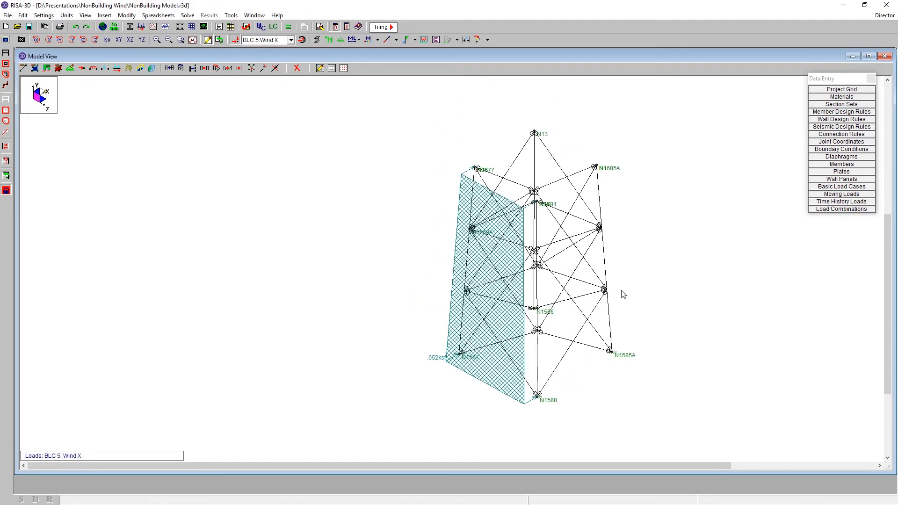
pyautogui.scroll(1, 624, 294)
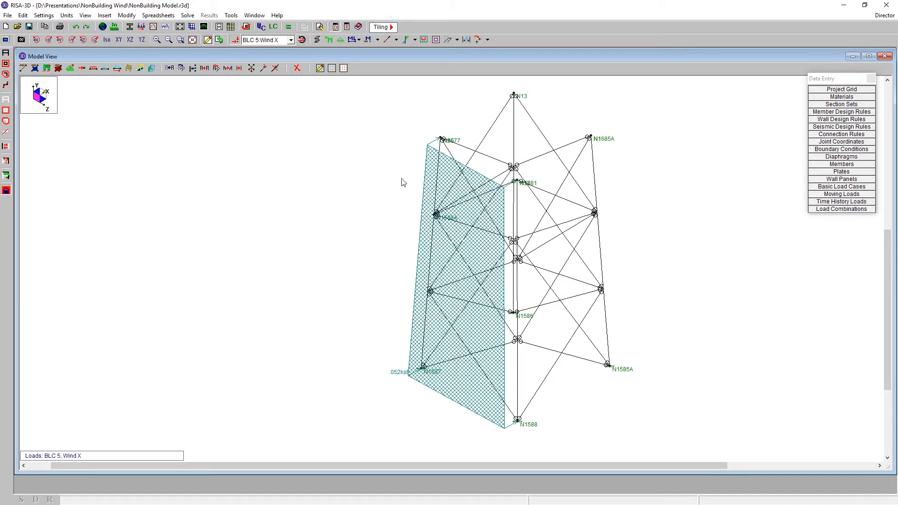
# Add a second row to the load combinations below Dynamic Mass.
pyautogui.click(842, 209)
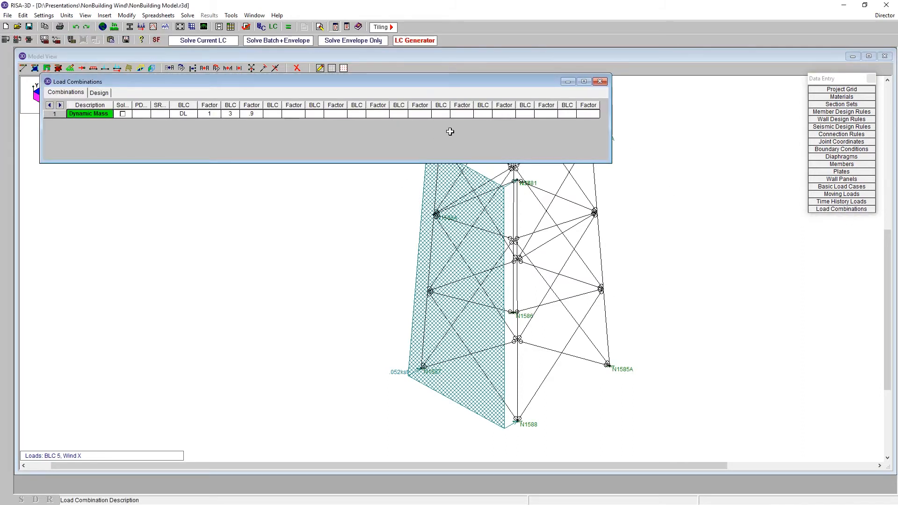
pyautogui.press('Return')
pyautogui.press('Tab')
pyautogui.press('Tab')
pyautogui.press('Tab')
pyautogui.press('Tab')
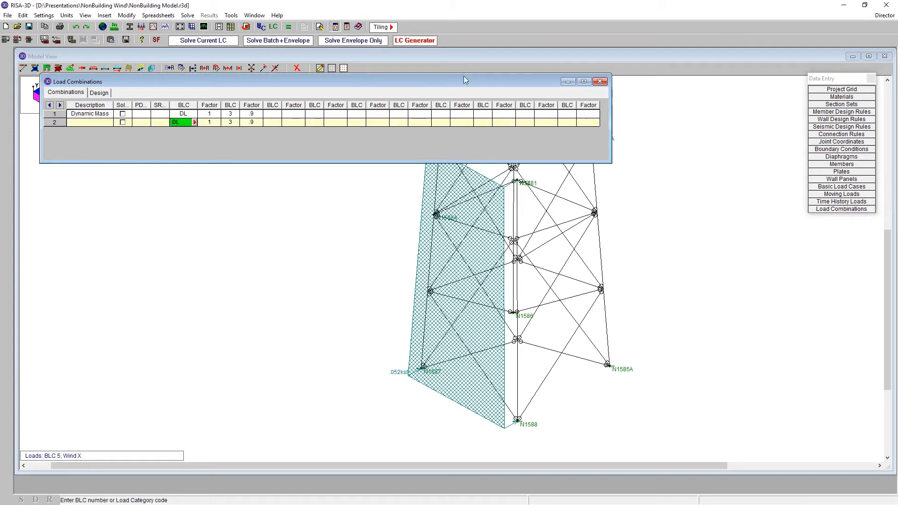
pyautogui.moveTo(458, 83); pyautogui.dragTo(253, 134)
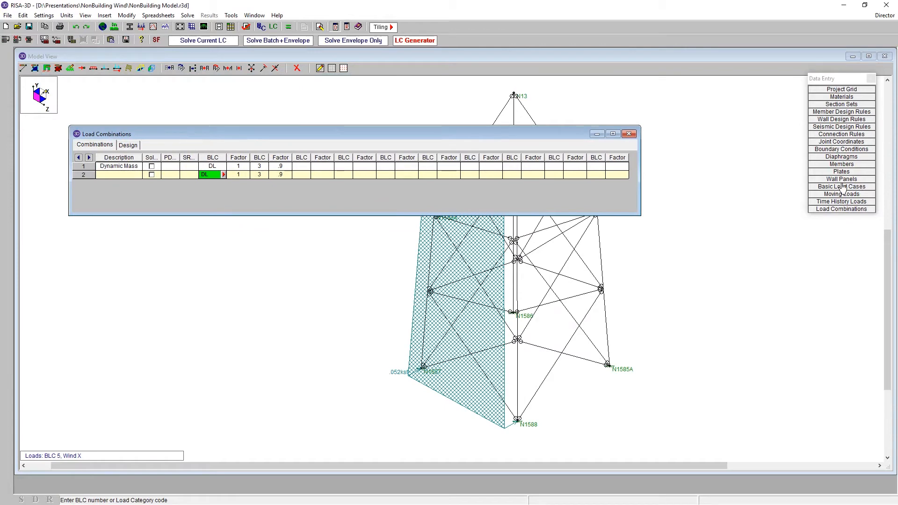
# Check the basic load case categories, set the second combination's first load to WLX, and clear its second load entry and factor.
pyautogui.click(865, 186)
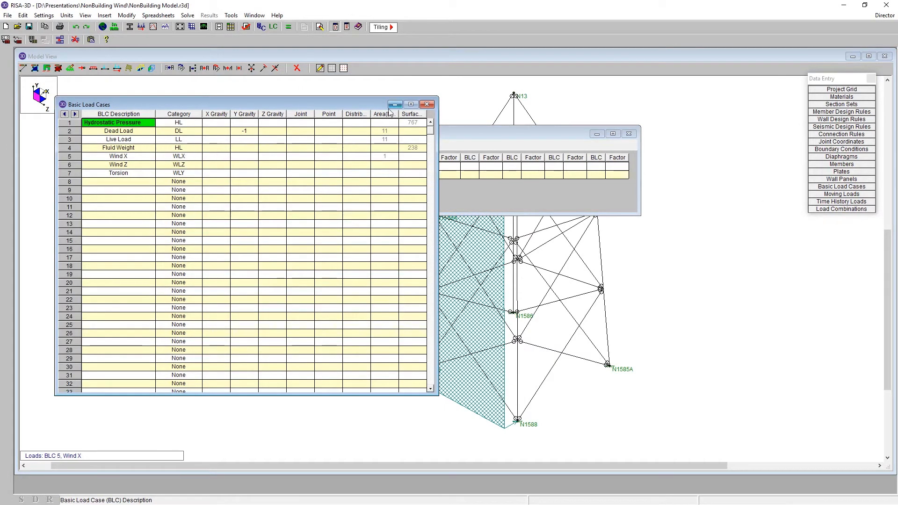
pyautogui.click(427, 104)
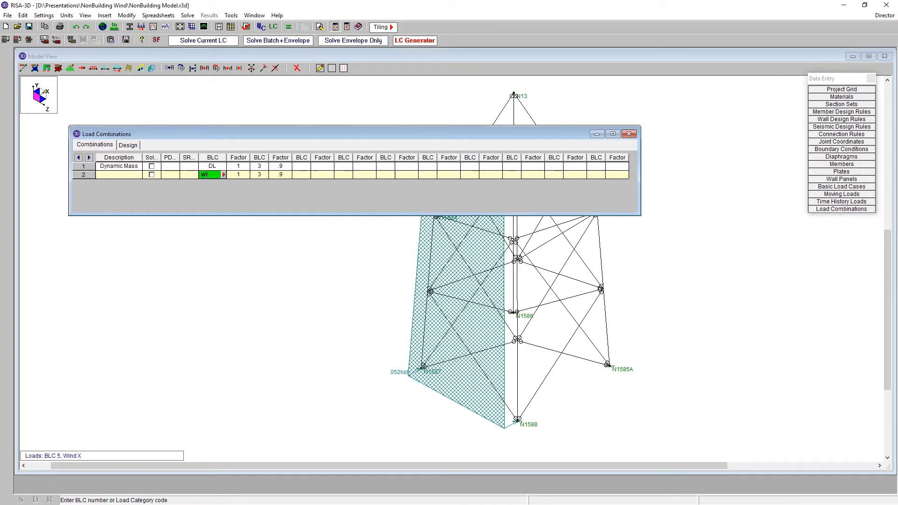
pyautogui.press('Tab')
pyautogui.press('Tab')
pyautogui.press('Delete')
pyautogui.press('Tab')
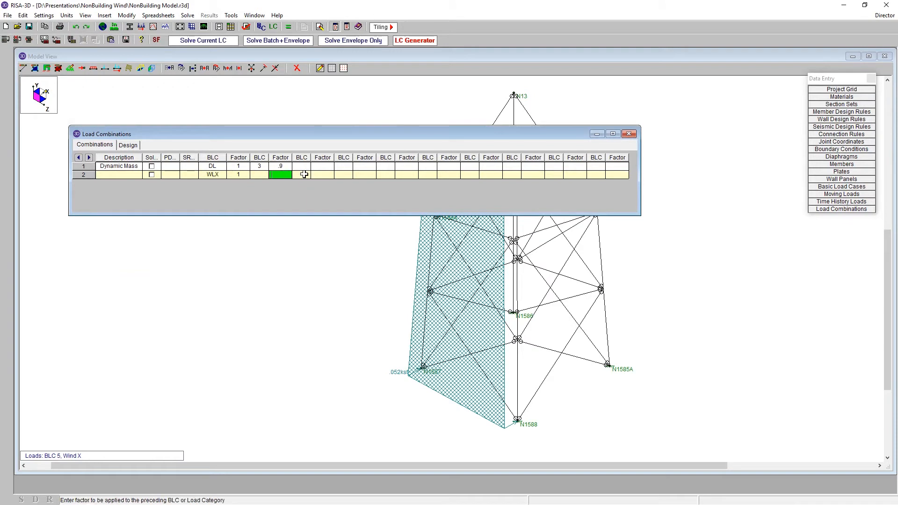
pyautogui.click(304, 174)
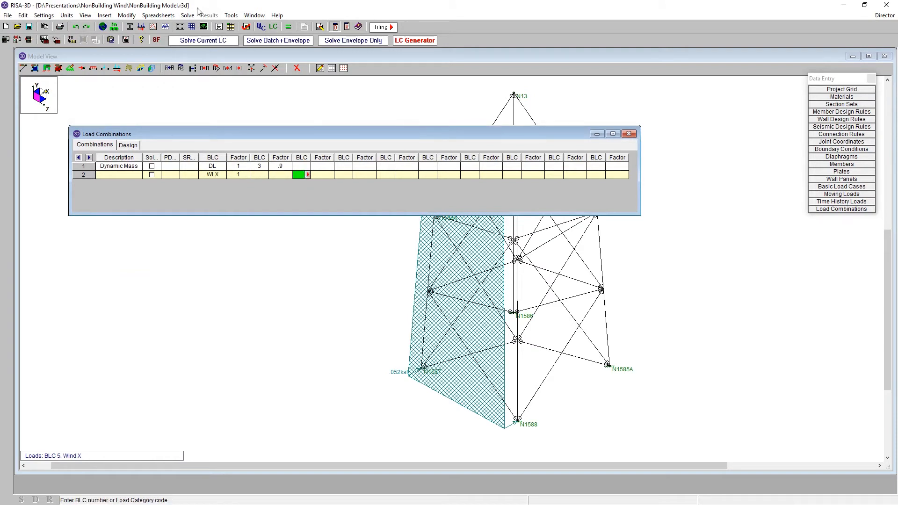
# Solve the current load combination and display the BLC 5 Transient Area Loads on the support frame members.
pyautogui.click(209, 41)
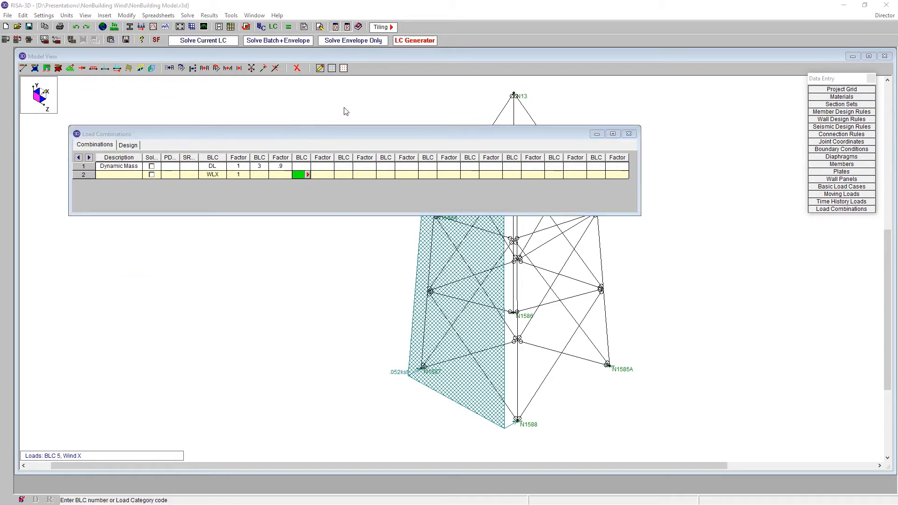
pyautogui.click(281, 41)
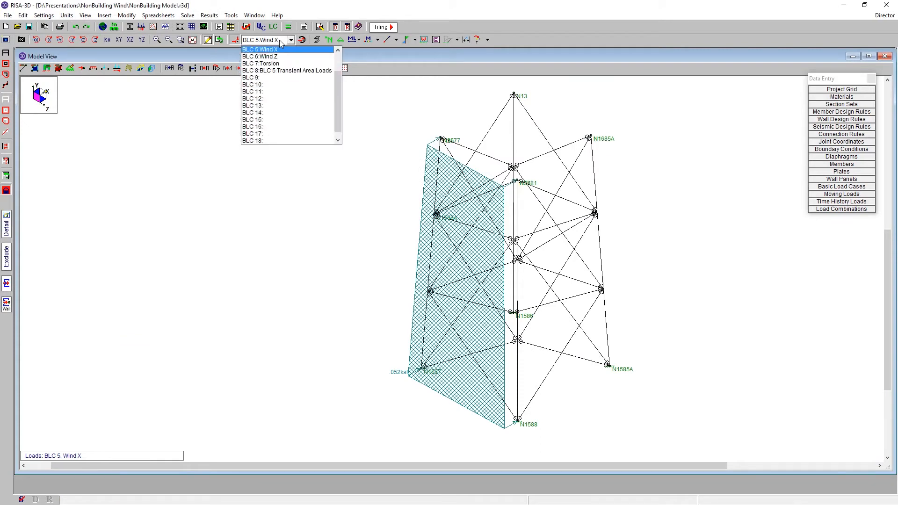
pyautogui.click(286, 71)
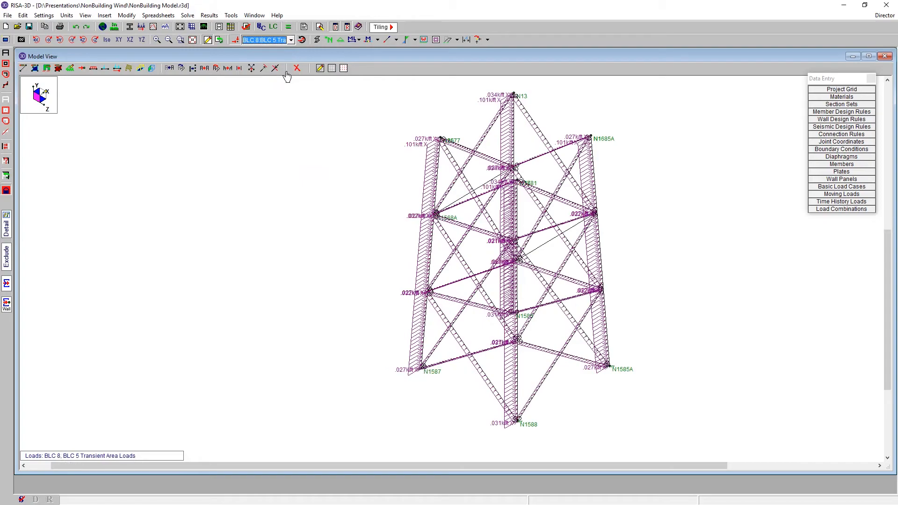
pyautogui.moveTo(570, 407)
pyautogui.mouseDown(button='middle')
pyautogui.moveTo(628, 393)
pyautogui.moveTo(565, 401)
pyautogui.mouseUp(button='middle')
pyautogui.scroll(5, 568, 385)
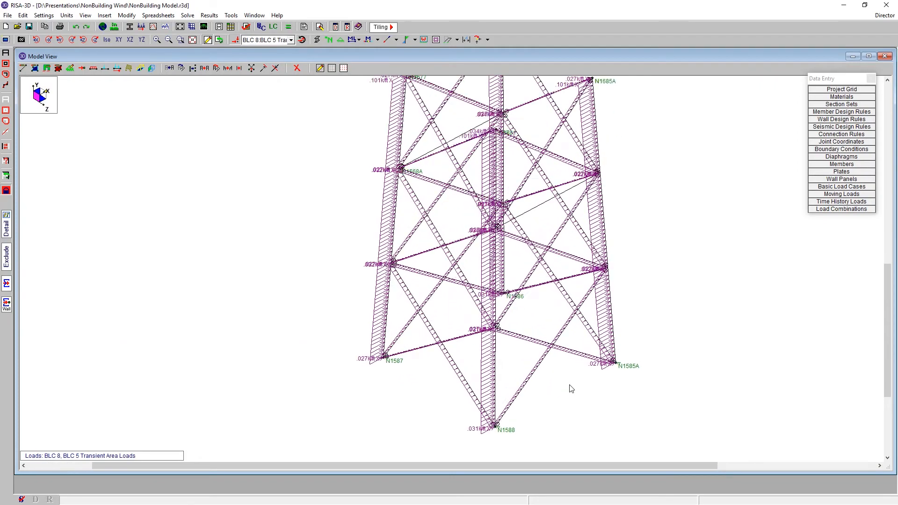
pyautogui.scroll(-4, 616, 292)
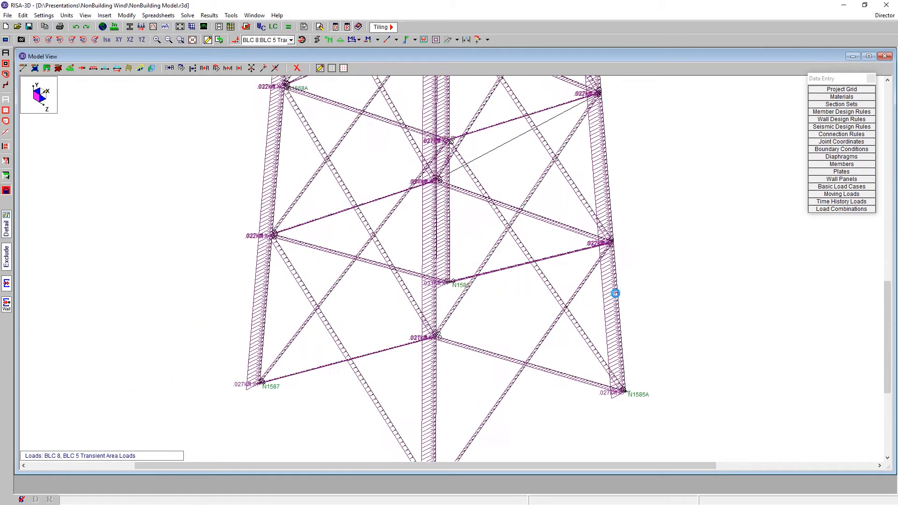
pyautogui.scroll(1, 486, 380)
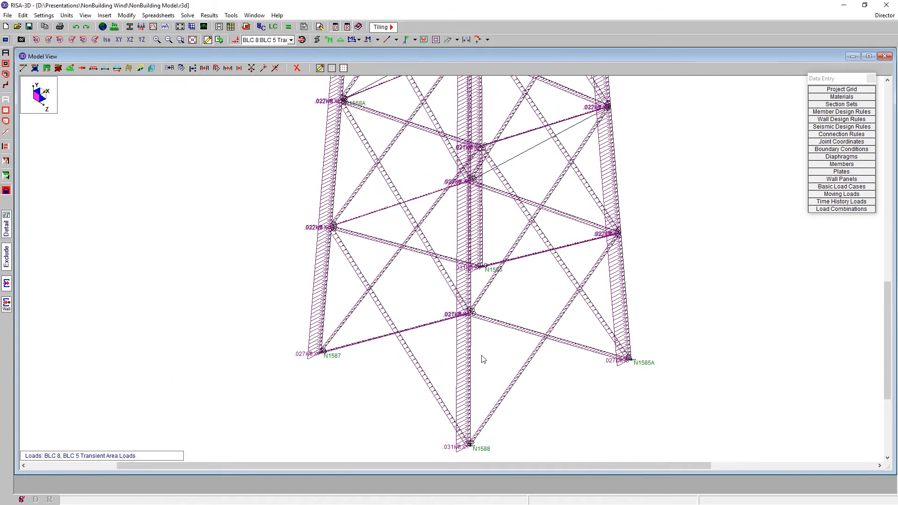
pyautogui.scroll(3, 450, 448)
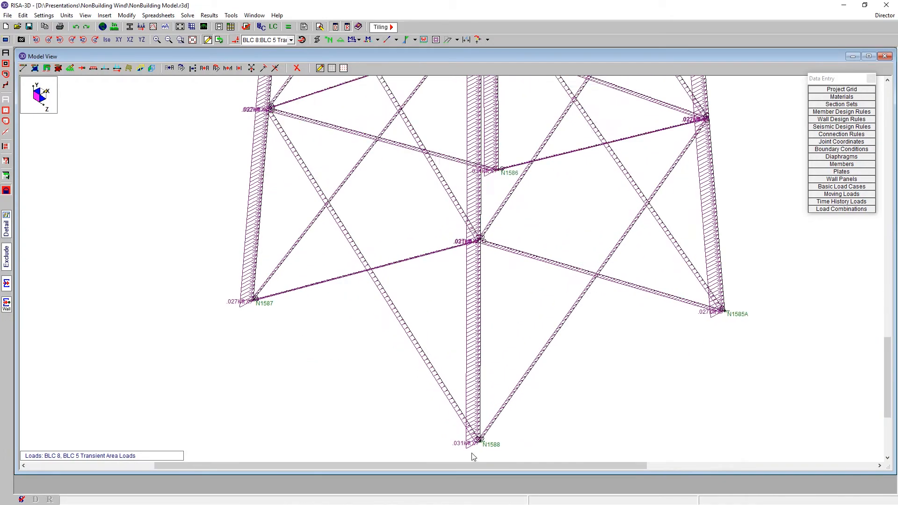
pyautogui.scroll(-3, 509, 430)
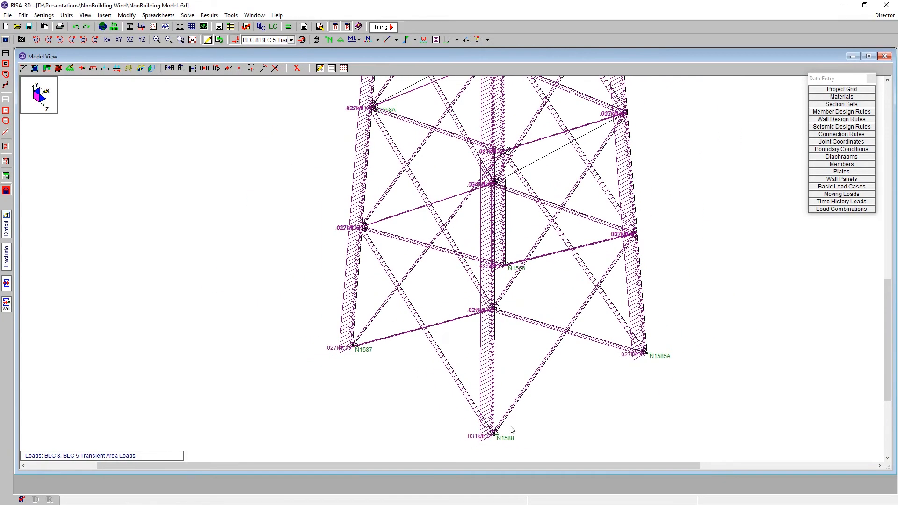
# Inspect the general properties of the horizontal brace just below the upper leg joints of the support frame.
pyautogui.moveTo(501, 438)
pyautogui.keyDown('ctrl'); pyautogui.mouseDown(button='middle')
pyautogui.moveTo(513, 437)
pyautogui.moveTo(497, 423)
pyautogui.mouseUp(button='middle'); pyautogui.keyUp('ctrl')
pyautogui.keyDown('ctrl'); pyautogui.moveTo(438, 253); pyautogui.dragTo(571, 320, button='middle'); pyautogui.keyUp('ctrl')
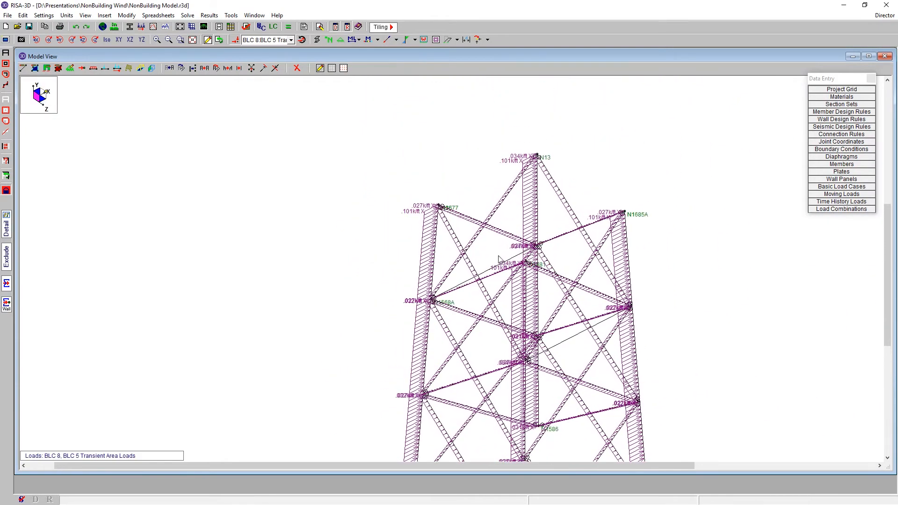
pyautogui.scroll(3, 474, 233)
pyautogui.scroll(1, 427, 203)
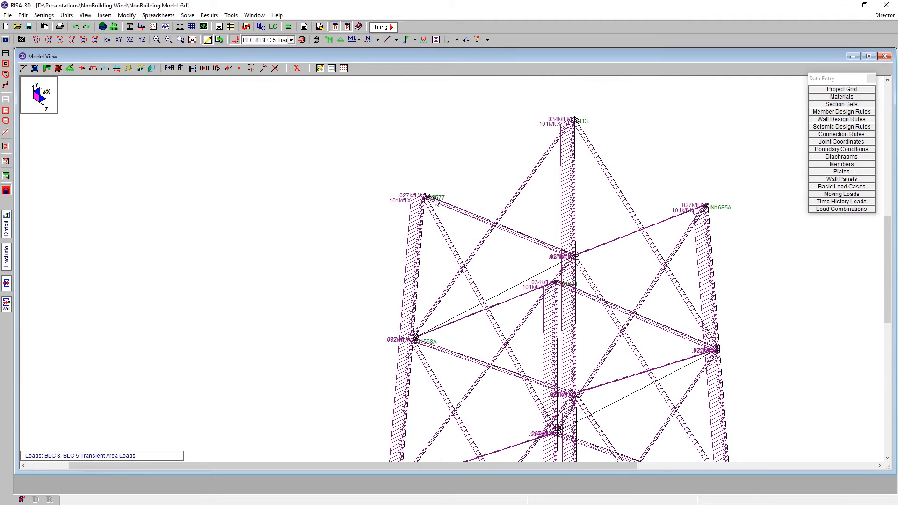
pyautogui.doubleClick(520, 239)
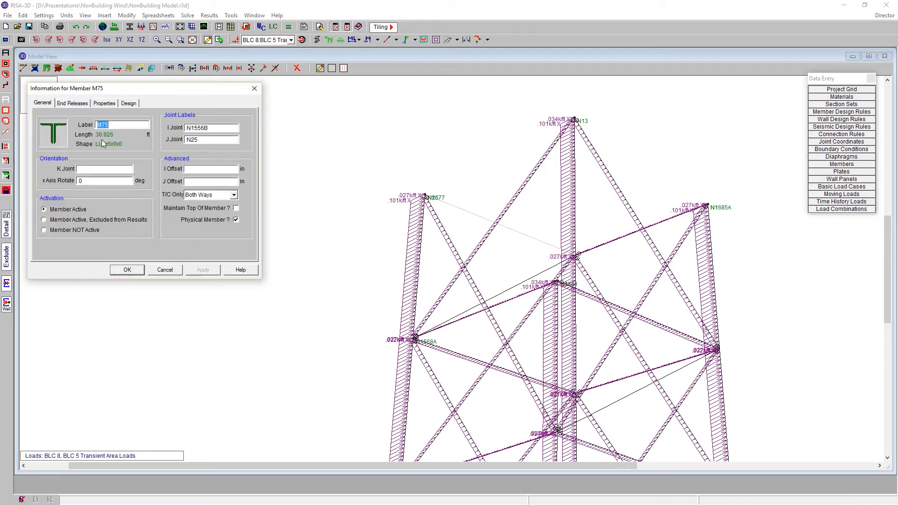
pyautogui.click(165, 270)
# Render the support frame members as solid shapes to examine their sections, and return to the wireframe display.
pyautogui.click(317, 40)
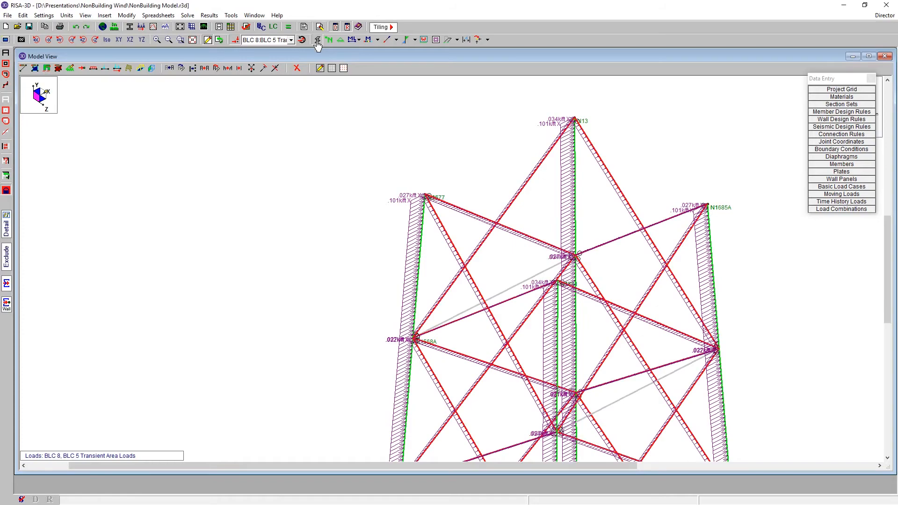
pyautogui.scroll(5, 547, 246)
pyautogui.scroll(-2, 550, 247)
pyautogui.scroll(-2, 547, 243)
pyautogui.scroll(2, 547, 242)
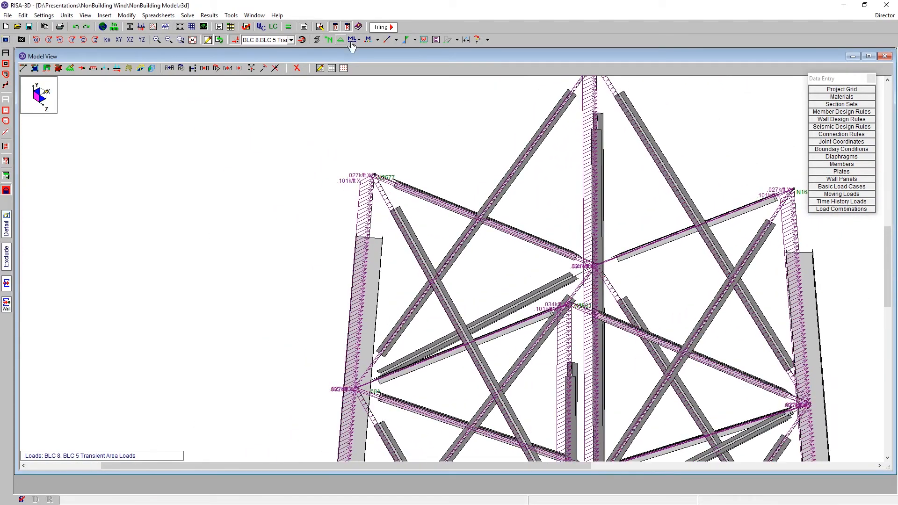
pyautogui.click(317, 40)
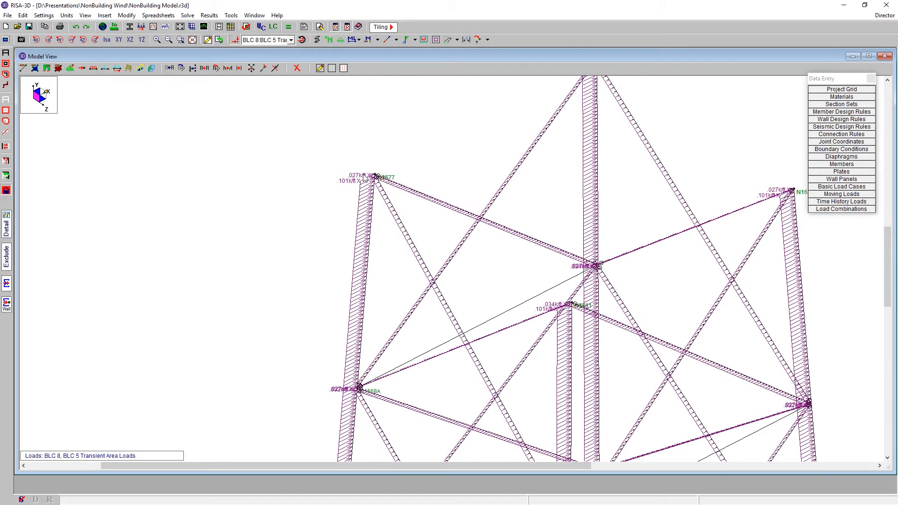
# Compare the BLC 5 Wind X area load with the BLC 8 transient area loads on the support frame.
pyautogui.scroll(-3, 432, 183)
pyautogui.scroll(-1, 457, 182)
pyautogui.keyDown('ctrl'); pyautogui.moveTo(539, 408); pyautogui.dragTo(507, 401, button='middle'); pyautogui.keyUp('ctrl')
pyautogui.click(259, 41)
pyautogui.scroll(3, 262, 66)
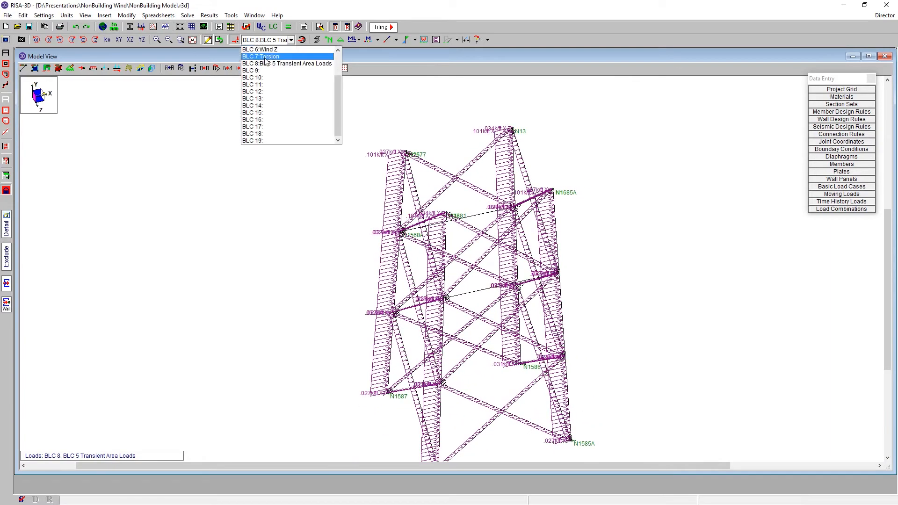
pyautogui.click(265, 65)
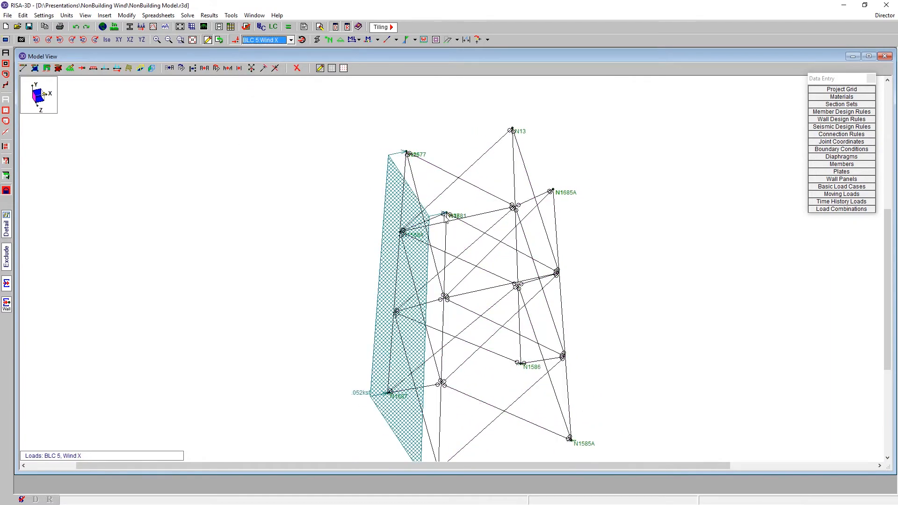
pyautogui.click(269, 40)
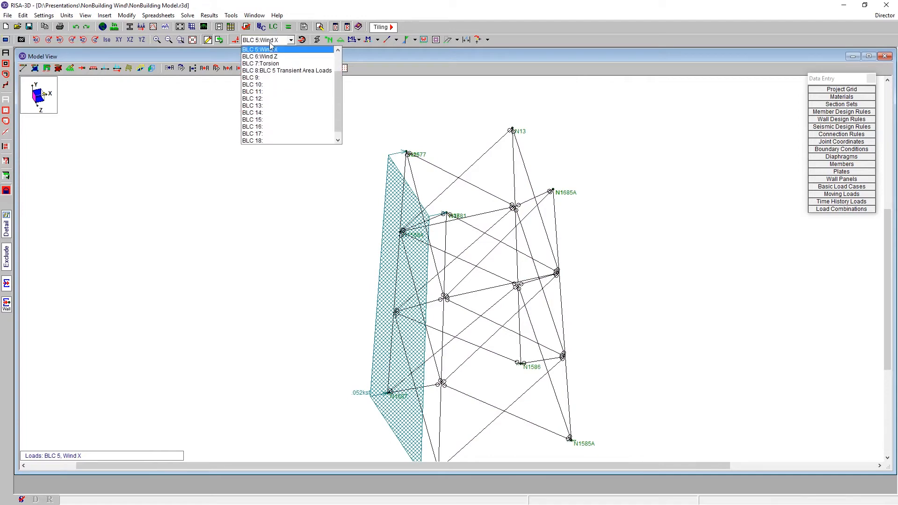
pyautogui.click(274, 70)
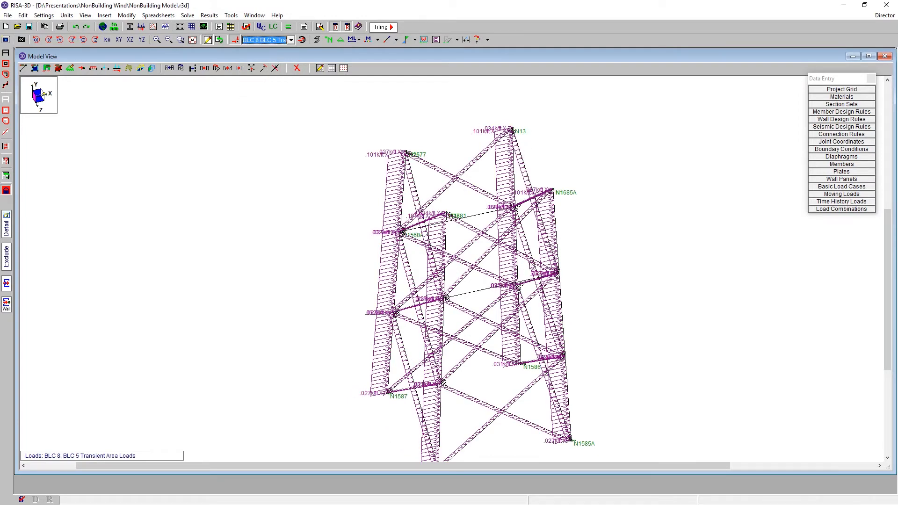
pyautogui.press('Down')
pyautogui.press('Up')
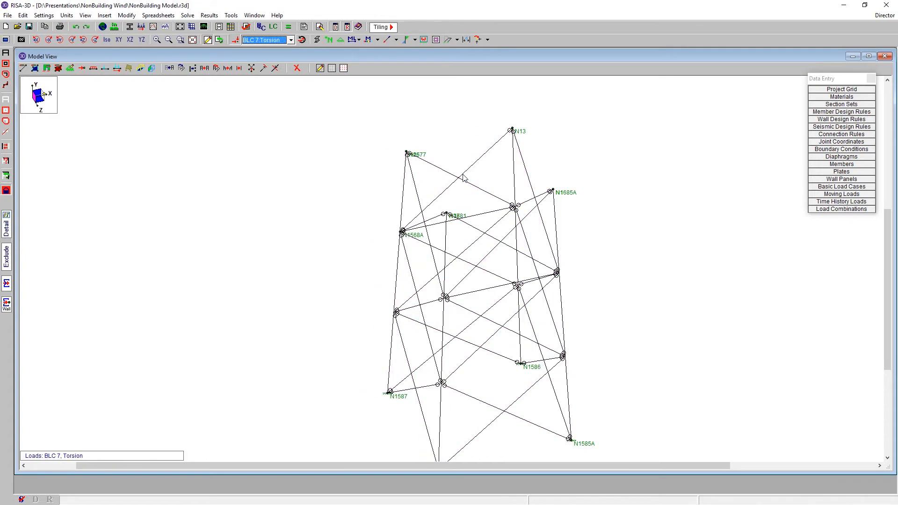
pyautogui.click(425, 135)
pyautogui.scroll(-3, 423, 138)
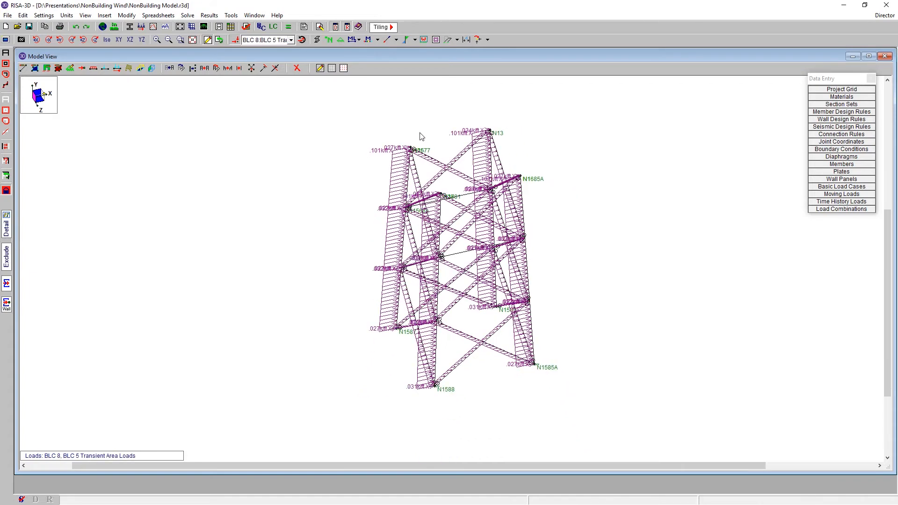
pyautogui.scroll(2, 421, 136)
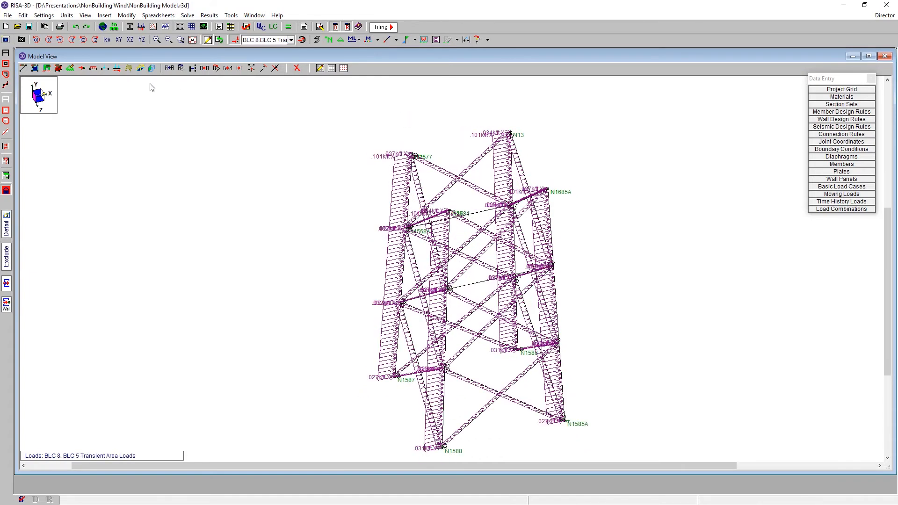
# Clear the results and set up a 0.052 ksf member area load in BLC 6 Wind Z, with Open Structure distribution and Z direction.
pyautogui.moveTo(337, 389); pyautogui.dragTo(341, 263, button='middle')
pyautogui.click(130, 71)
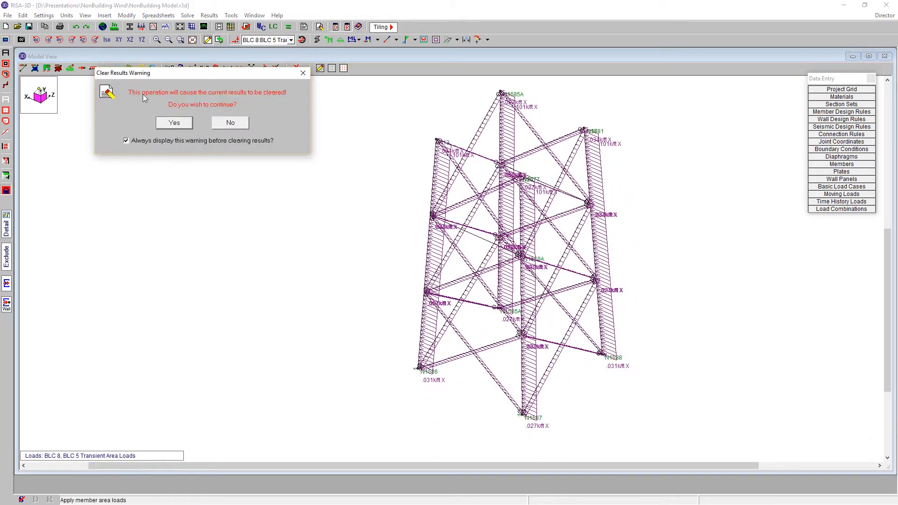
pyautogui.click(174, 122)
pyautogui.click(130, 91)
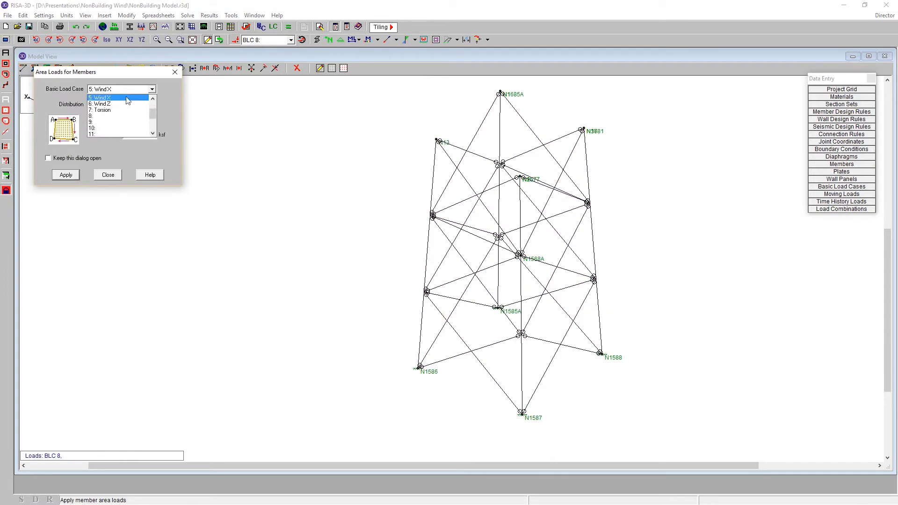
pyautogui.click(135, 110)
pyautogui.click(133, 123)
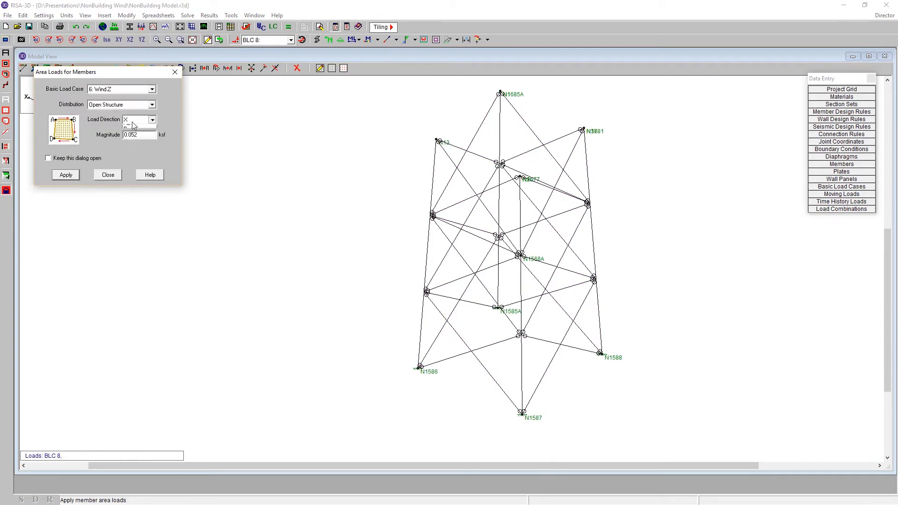
pyautogui.click(73, 178)
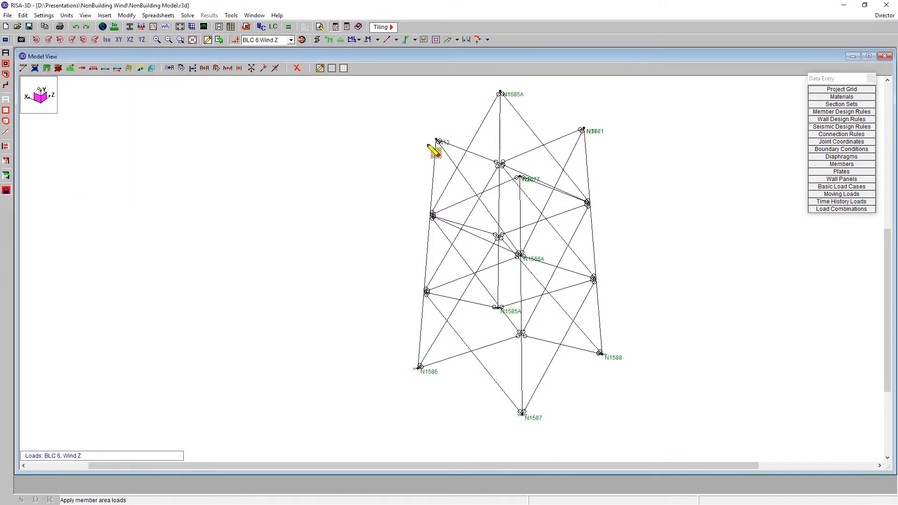
# Apply the Wind Z area load to the support frame face bounded by its top leg joints and base joints N1587 and N1586.
pyautogui.click(439, 141)
pyautogui.click(520, 176)
pyautogui.click(521, 412)
pyautogui.click(420, 368)
pyautogui.scroll(-3, 329, 265)
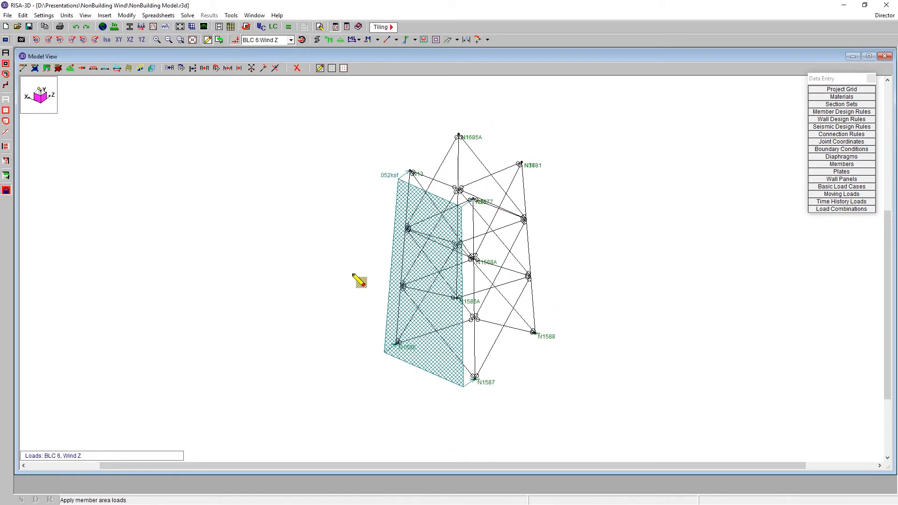
pyautogui.keyDown('ctrl'); pyautogui.moveTo(546, 416); pyautogui.dragTo(513, 413, button='middle'); pyautogui.keyUp('ctrl')
# Compare the area loads shown for BLC 5 Wind X and BLC 6 Wind Z on the support frame.
pyautogui.click(270, 41)
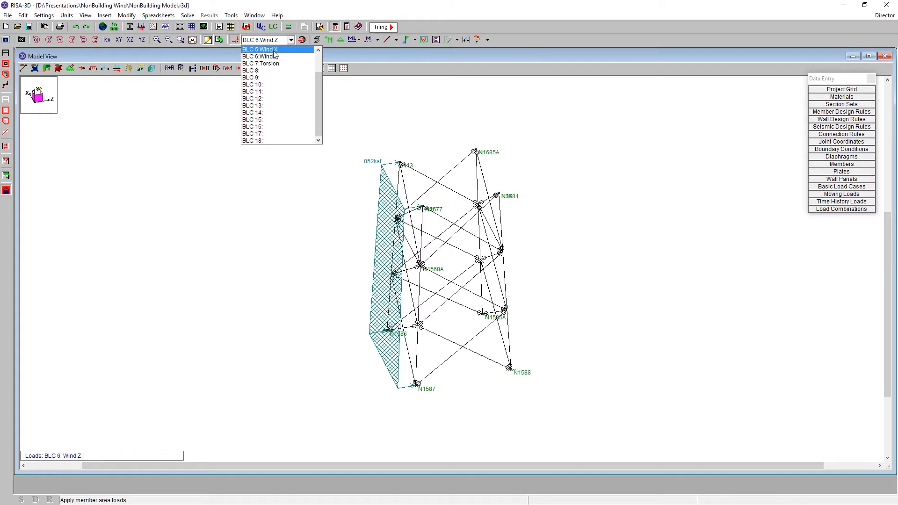
pyautogui.click(260, 50)
pyautogui.press('Down')
pyautogui.press('Up')
pyautogui.press('Down')
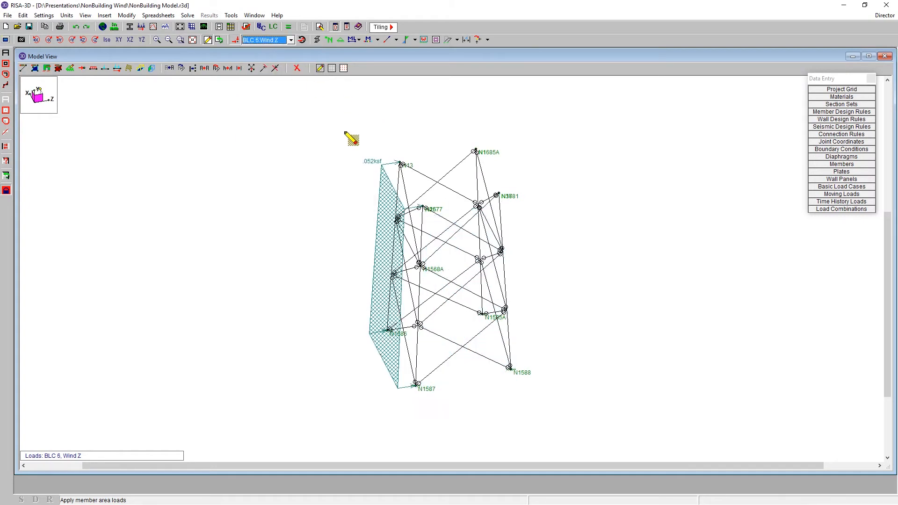
# Turn off the unselection lock, show the model in XY elevation, and display the BLC 5 Wind X loads.
pyautogui.click(6, 192)
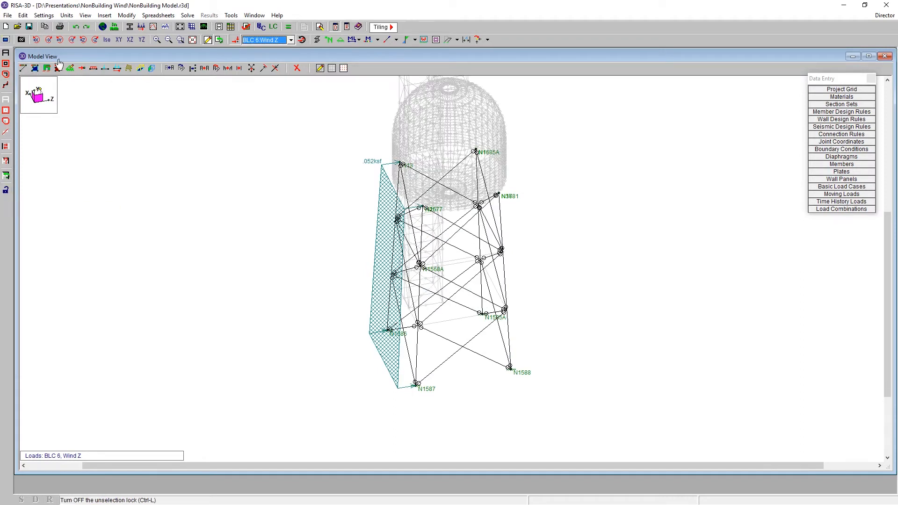
pyautogui.click(118, 40)
pyautogui.scroll(3, 534, 146)
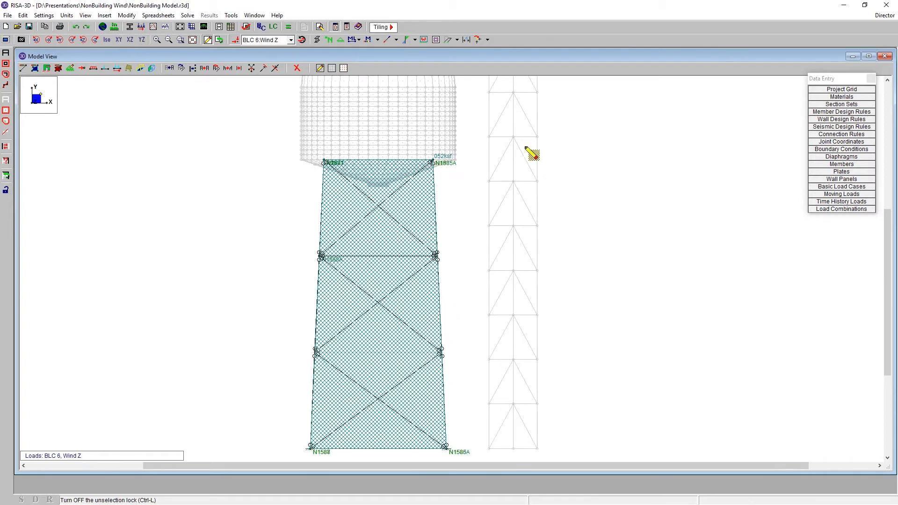
pyautogui.scroll(-3, 507, 159)
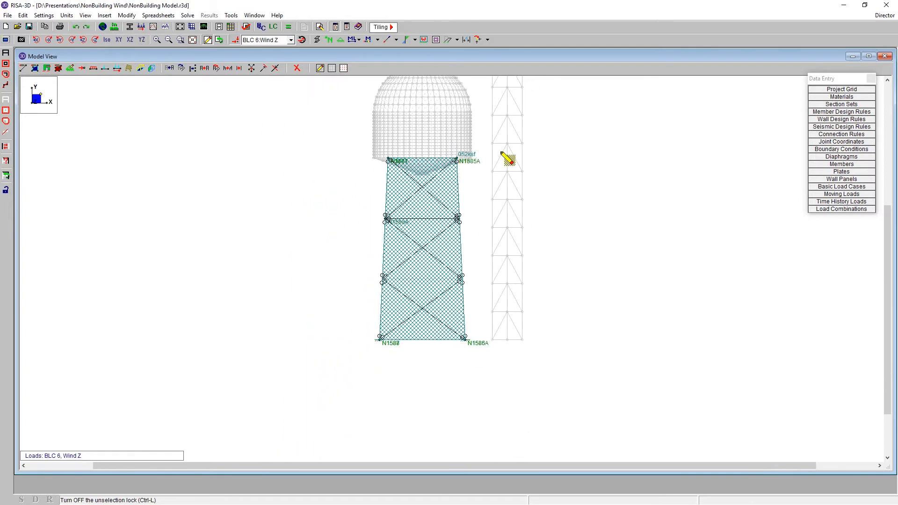
pyautogui.scroll(1, 489, 161)
pyautogui.click(262, 40)
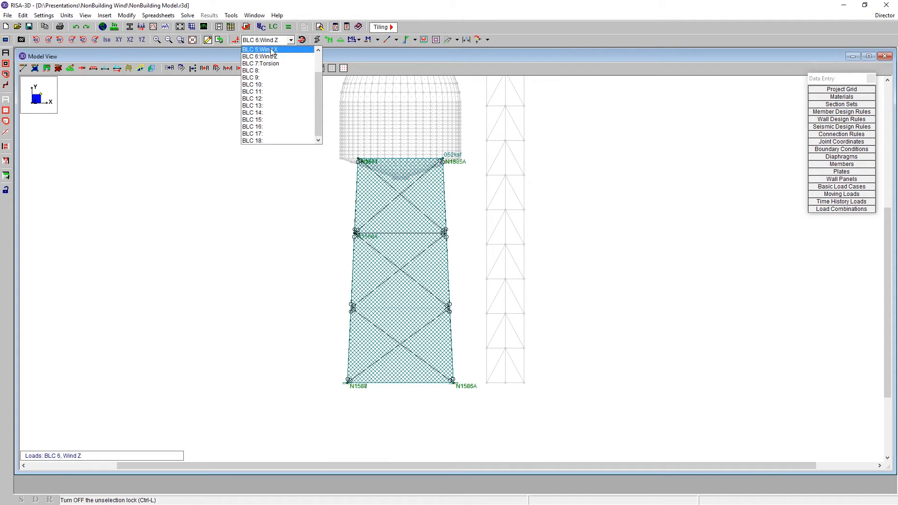
pyautogui.click(271, 48)
pyautogui.click(574, 218)
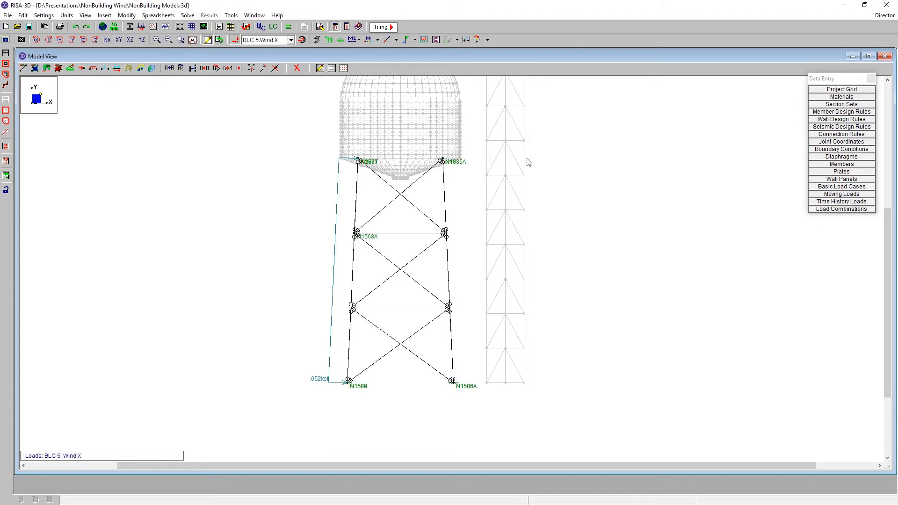
# Solve the model again for the current load combination.
pyautogui.scroll(1, 538, 166)
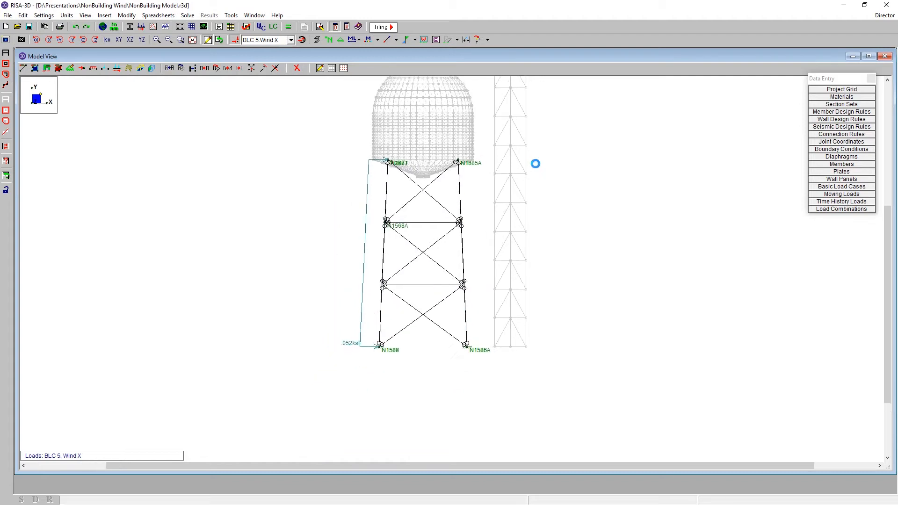
pyautogui.click(288, 27)
pyautogui.click(414, 307)
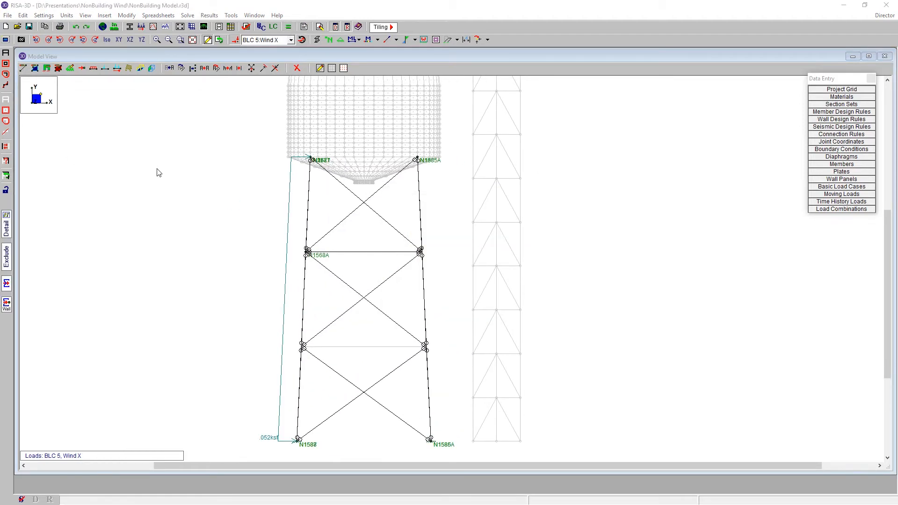
# Select the lower bays of the truss tower beside the tank and display the BLC 5 Transient Area Loads.
pyautogui.click(5, 63)
pyautogui.moveTo(465, 130); pyautogui.dragTo(552, 460)
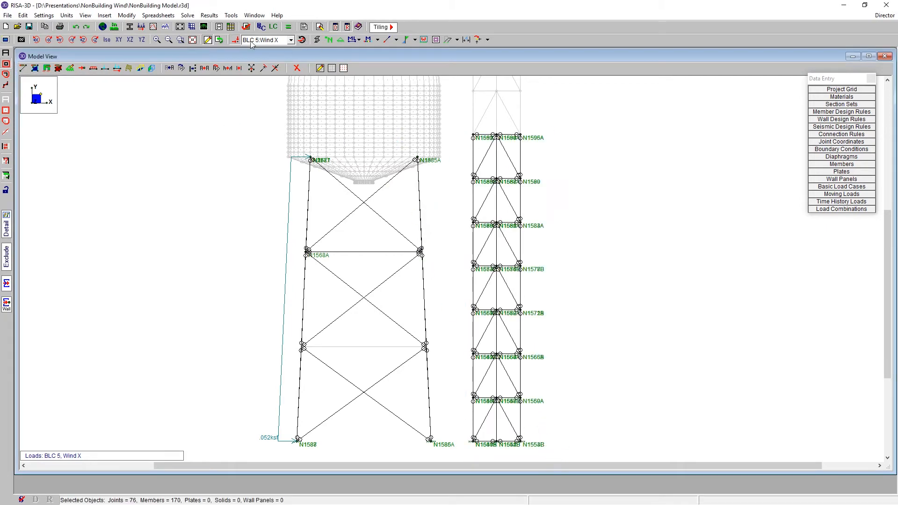
pyautogui.click(265, 41)
pyautogui.click(273, 69)
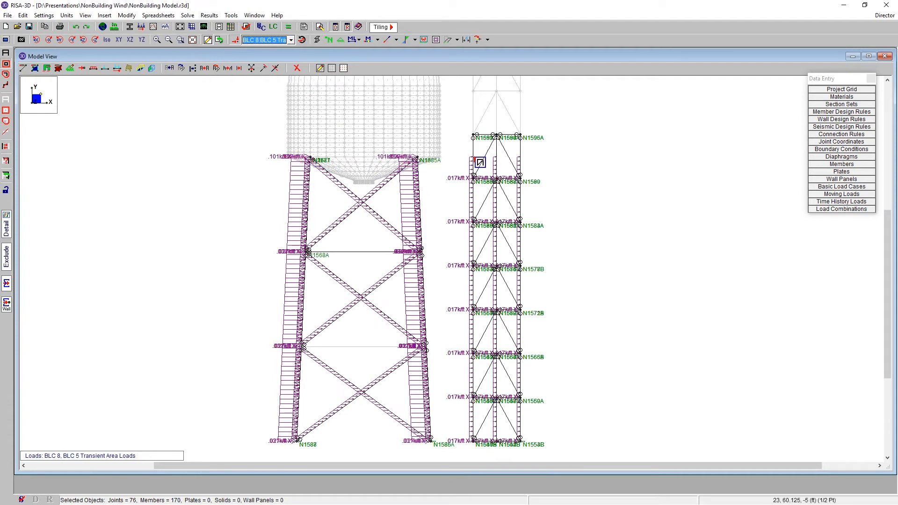
# Compare the BLC 5 Wind X area load with the BLC 8 transient loads on the tank frame and adjacent tower.
pyautogui.press('Up')
pyautogui.press('Up')
pyautogui.press('Up')
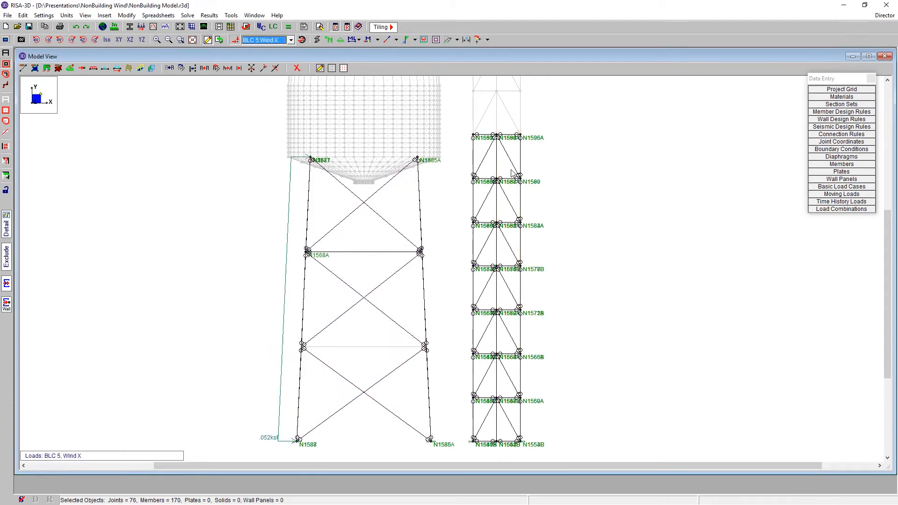
pyautogui.press('Down')
pyautogui.press('Up')
pyautogui.press('Up')
pyautogui.press('Down')
pyautogui.press('Down')
pyautogui.press('Down')
pyautogui.press('Down')
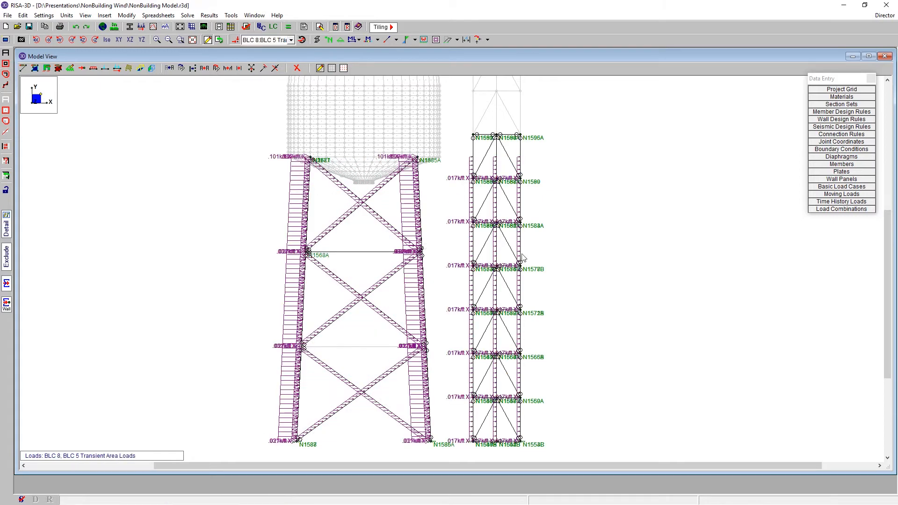
# Examine how high the transient area loads extend on the adjacent tower relative to the top of the tank frame.
pyautogui.scroll(-1, 596, 280)
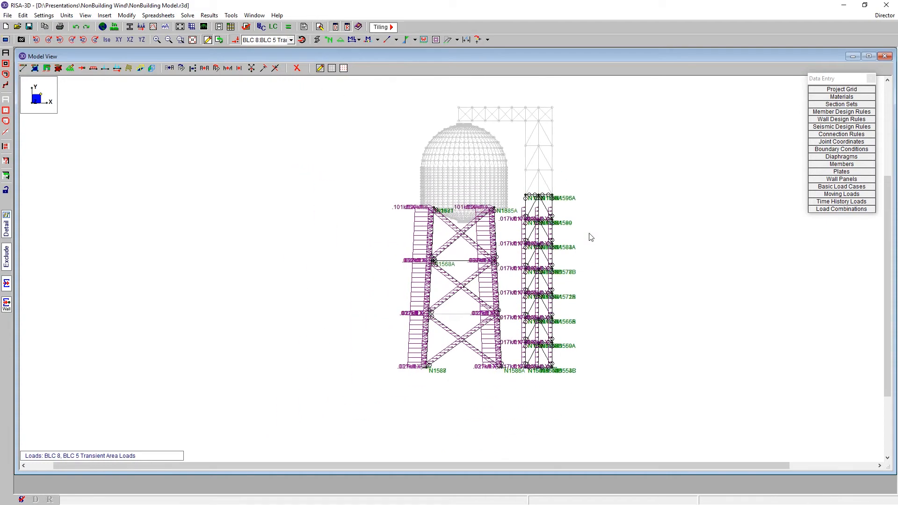
pyautogui.scroll(-1, 575, 143)
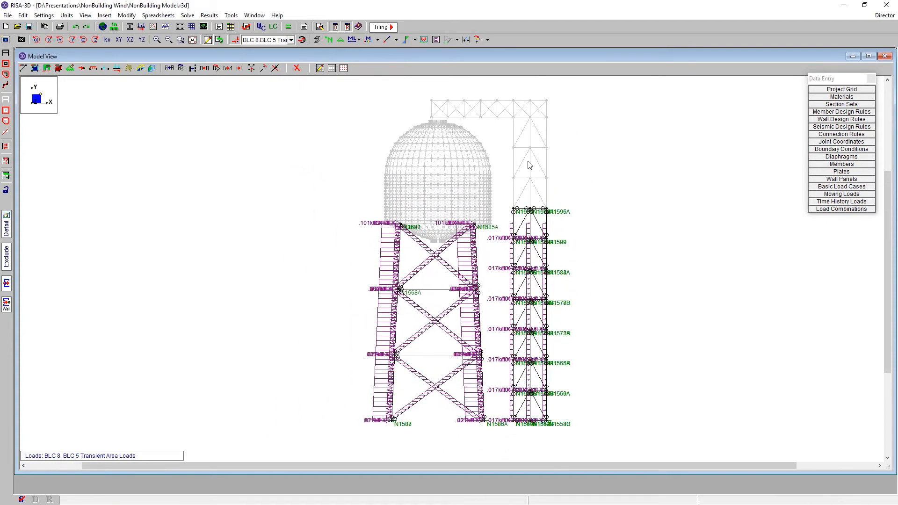
pyautogui.scroll(1, 553, 234)
pyautogui.scroll(1, 529, 229)
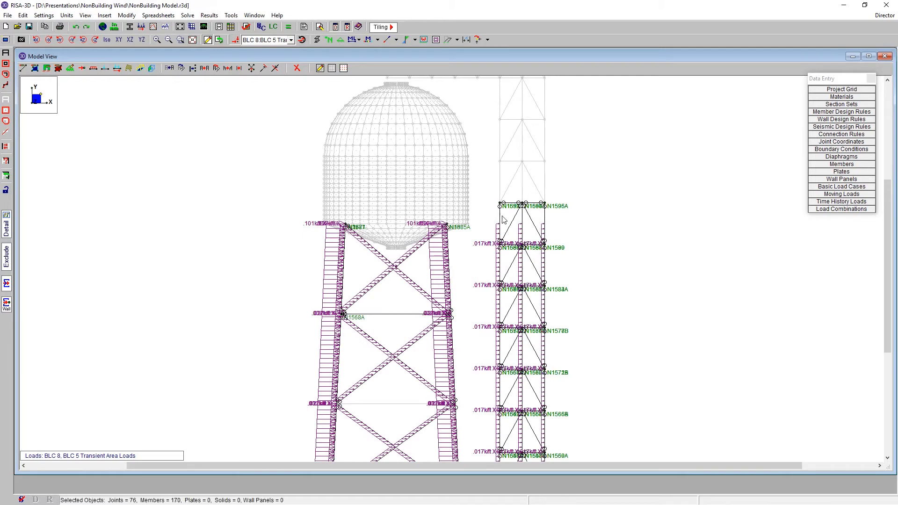
pyautogui.scroll(-1, 506, 220)
pyautogui.scroll(-1, 508, 220)
pyautogui.scroll(1, 510, 221)
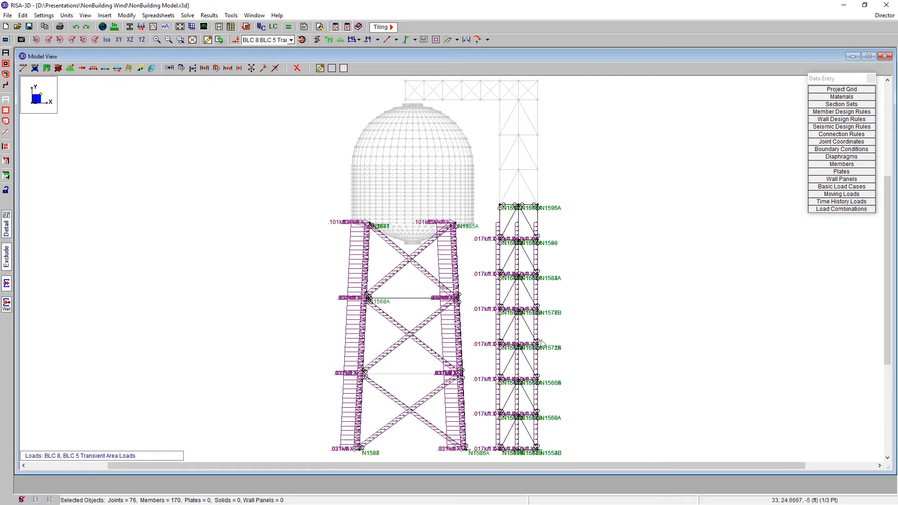
# Select only the lower tank-side face of the truss tower and view it in three dimensions.
pyautogui.click(11, 106)
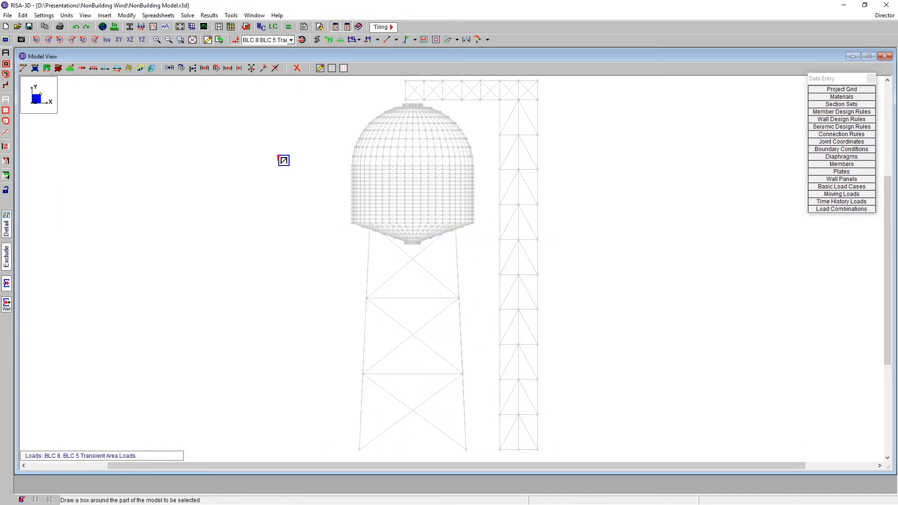
pyautogui.moveTo(492, 224); pyautogui.dragTo(514, 465)
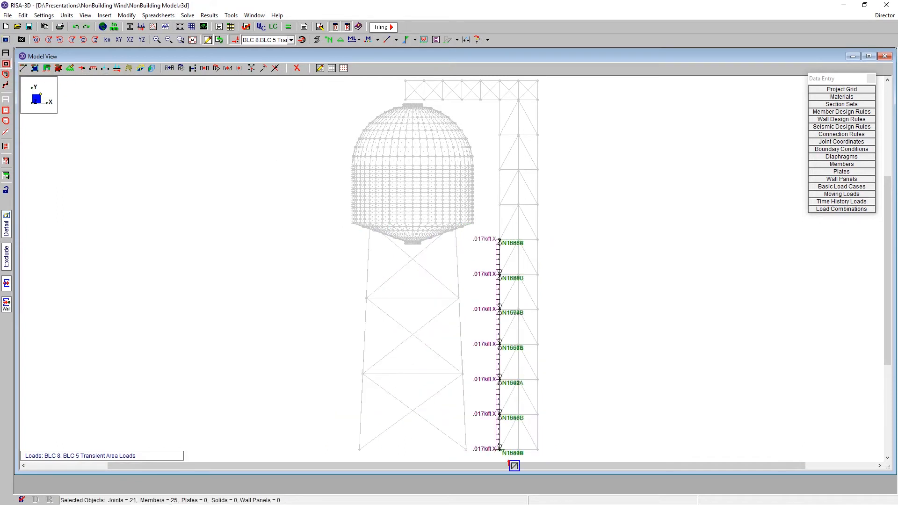
pyautogui.click(107, 40)
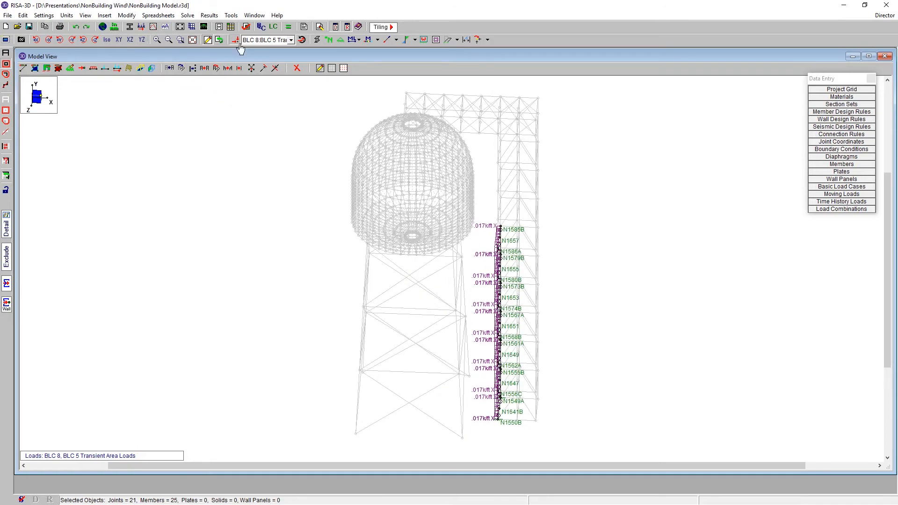
pyautogui.keyDown('shift'); pyautogui.moveTo(491, 427); pyautogui.dragTo(469, 244, button='middle'); pyautogui.keyUp('shift')
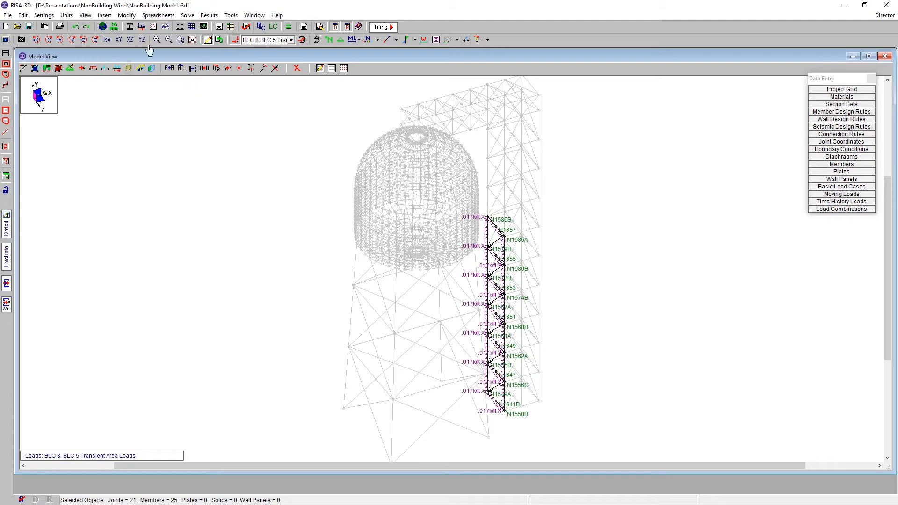
# Clear the results and define a member area load for 5: Wind X, Open Structure distribution, direction X, magnitude 0.026 ksf.
pyautogui.click(130, 70)
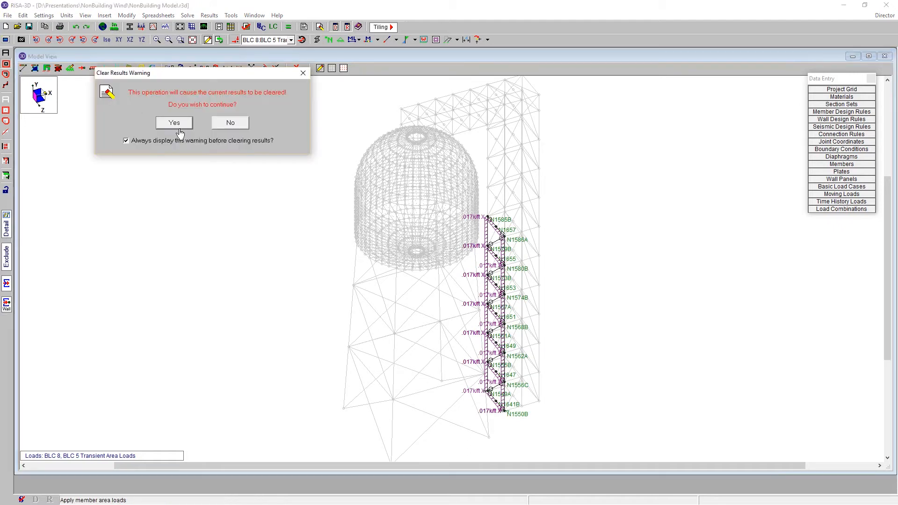
pyautogui.click(177, 124)
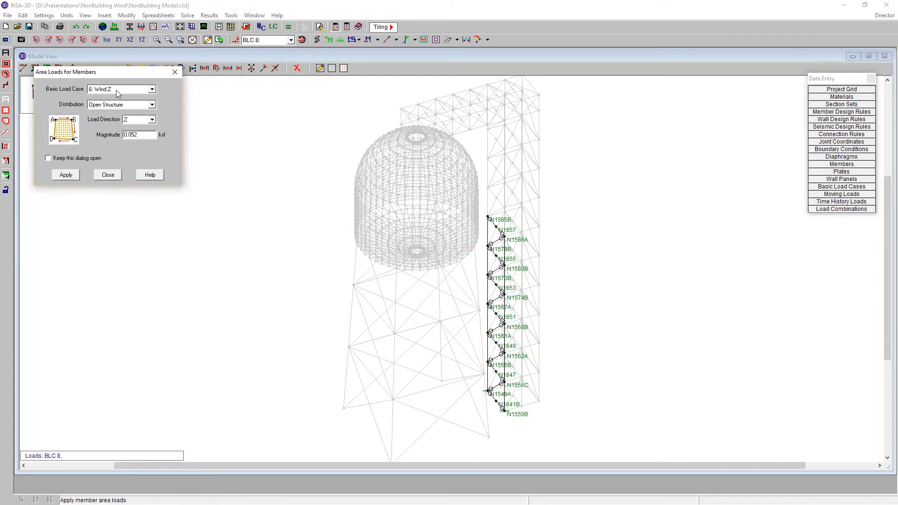
pyautogui.moveTo(129, 75); pyautogui.dragTo(189, 103)
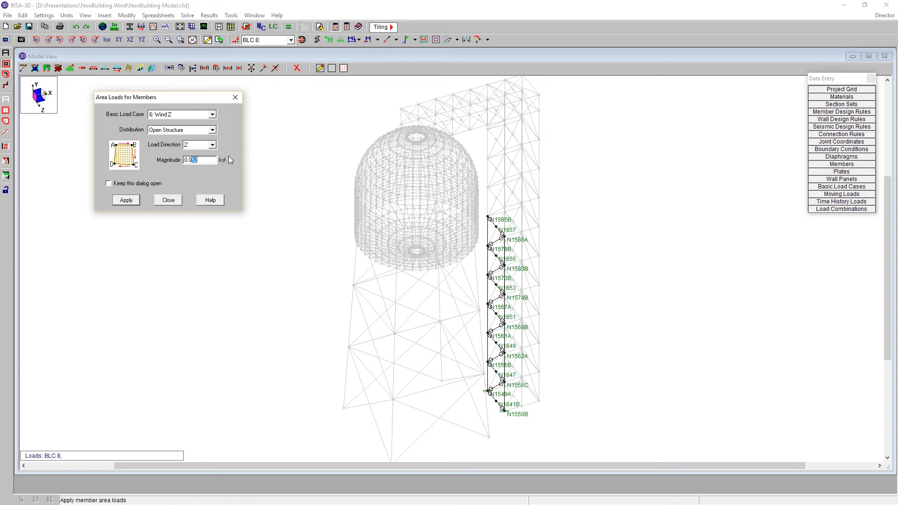
pyautogui.write('2')
pyautogui.click(212, 144)
pyautogui.click(205, 160)
pyautogui.click(197, 115)
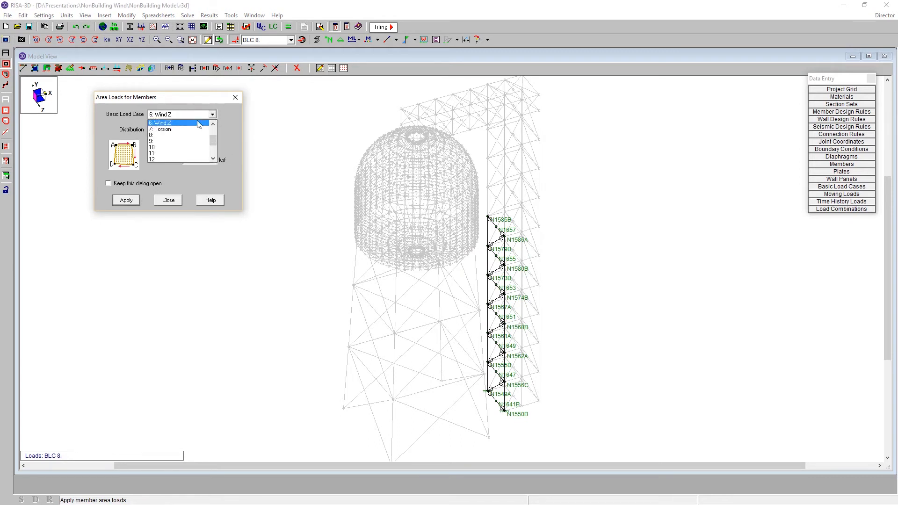
pyautogui.click(213, 124)
pyautogui.click(173, 122)
pyautogui.click(127, 200)
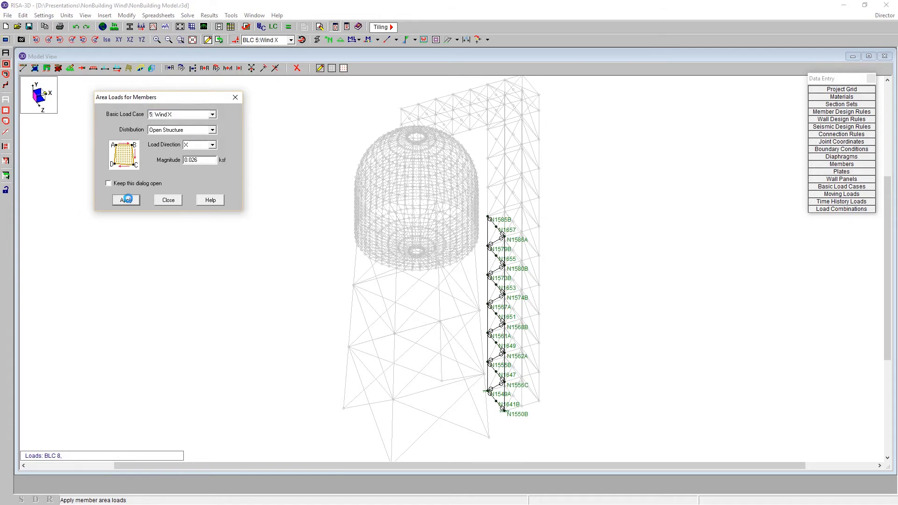
# Draw the Wind X area load across the four corner joints of the tower's lower tank-side face.
pyautogui.click(488, 391)
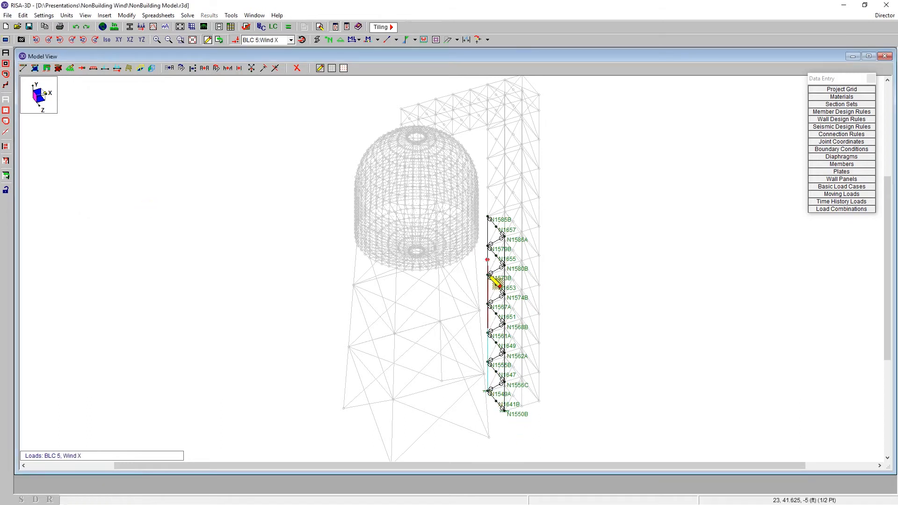
pyautogui.click(488, 217)
pyautogui.click(504, 236)
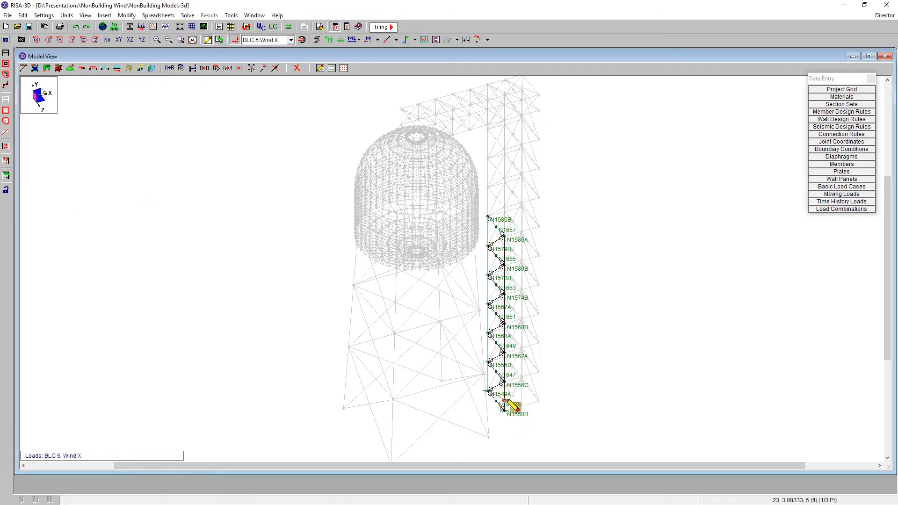
pyautogui.click(504, 410)
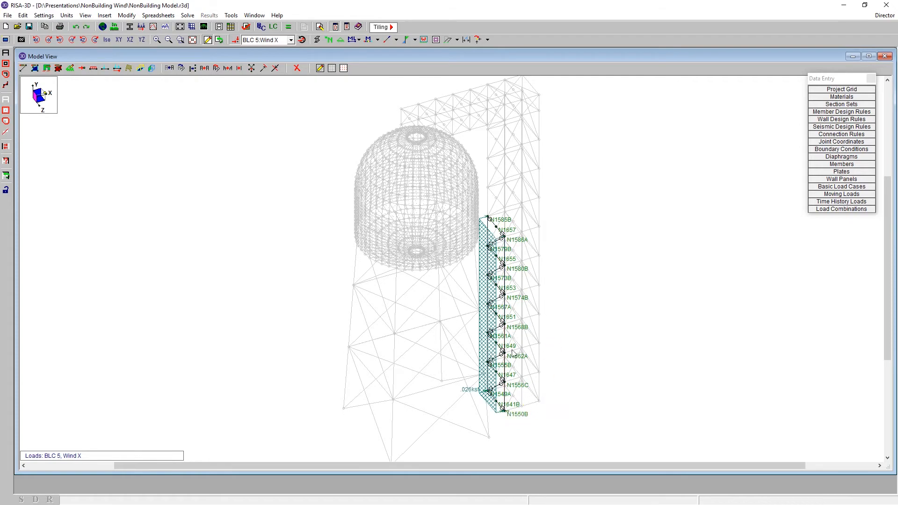
# Invert the selection and deselect the tank and its support frame, leaving the rest of the tower and the horizontal truss selected.
pyautogui.scroll(3, 532, 268)
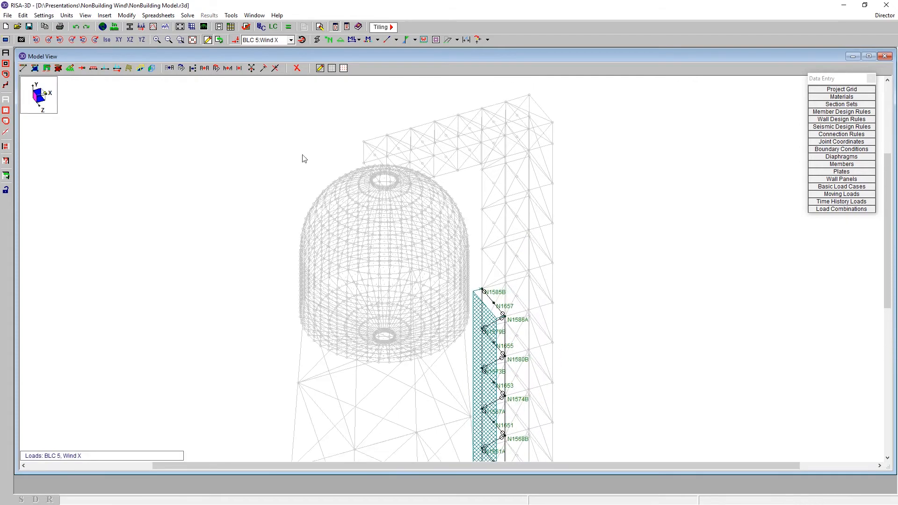
pyautogui.click(130, 39)
pyautogui.click(119, 39)
pyautogui.scroll(-2, 423, 266)
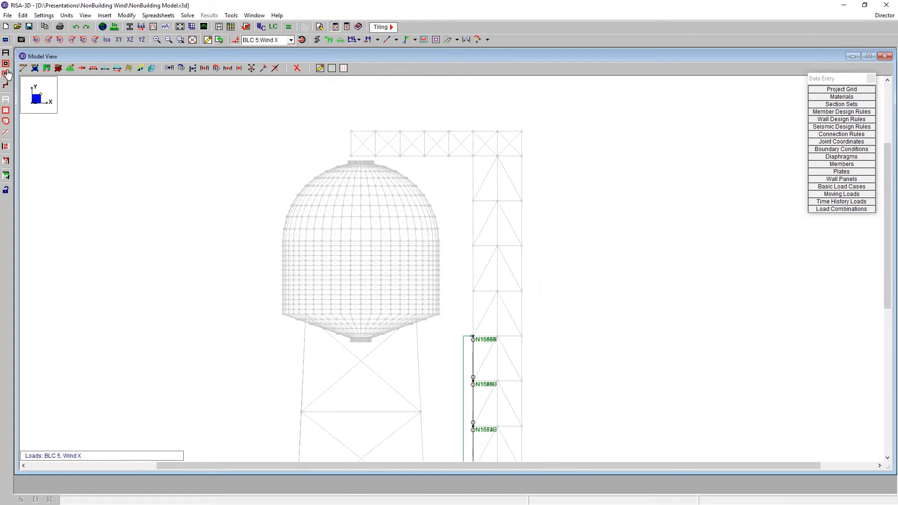
pyautogui.click(5, 148)
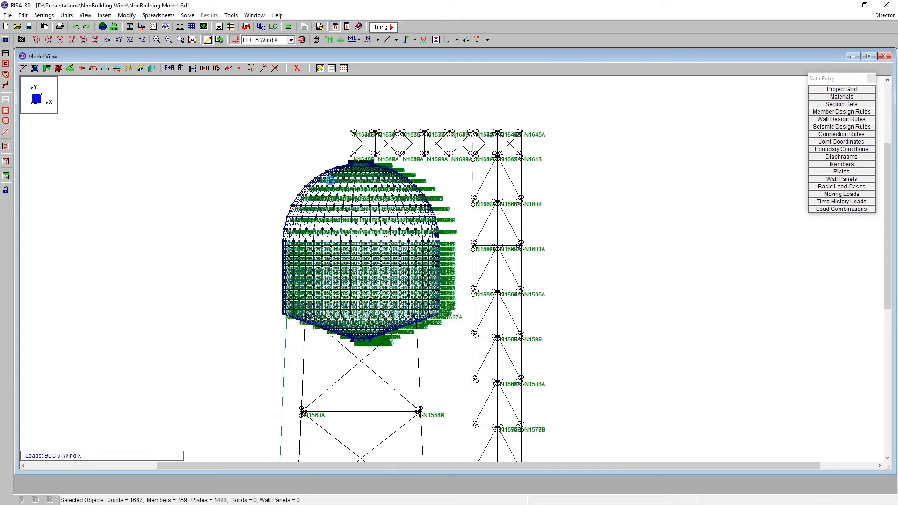
pyautogui.scroll(-3, 327, 170)
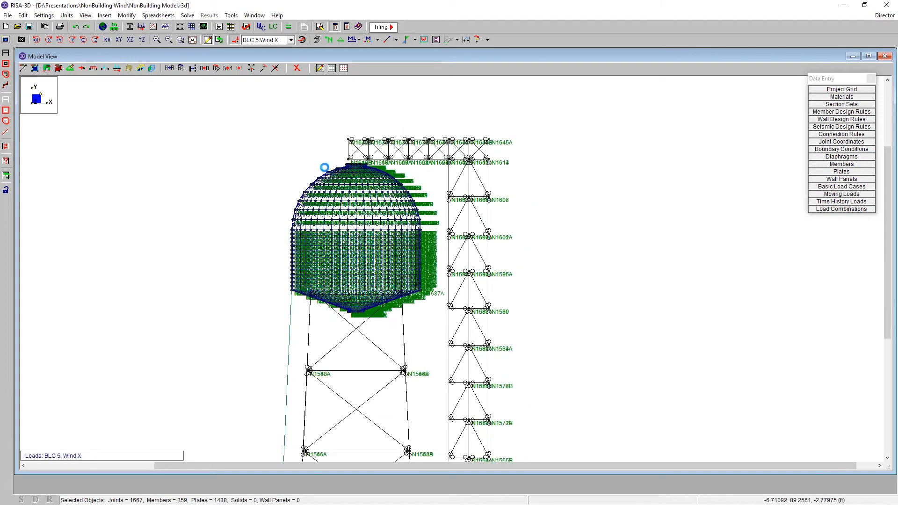
pyautogui.click(5, 111)
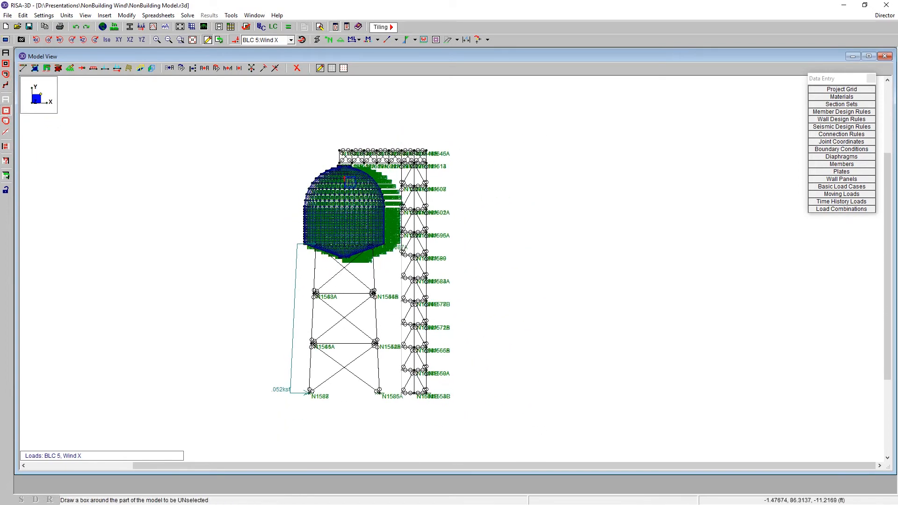
pyautogui.moveTo(247, 426); pyautogui.dragTo(394, 165)
pyautogui.scroll(4, 346, 161)
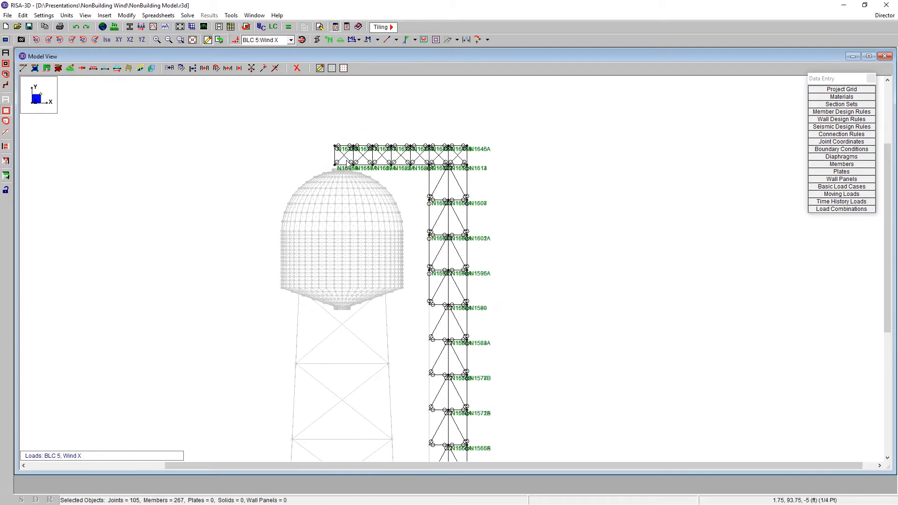
pyautogui.click(6, 191)
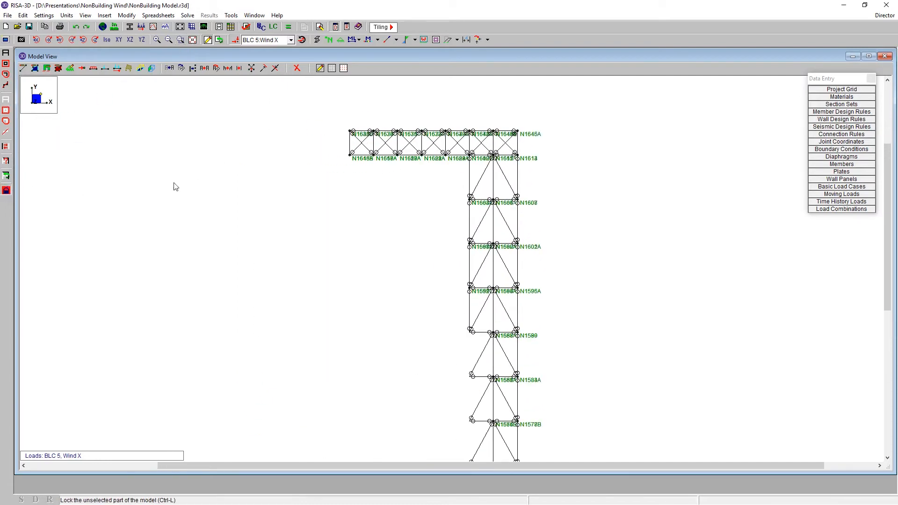
# Add joints N1585B and N1586A on the tower's tank-side face to the selection.
pyautogui.click(107, 40)
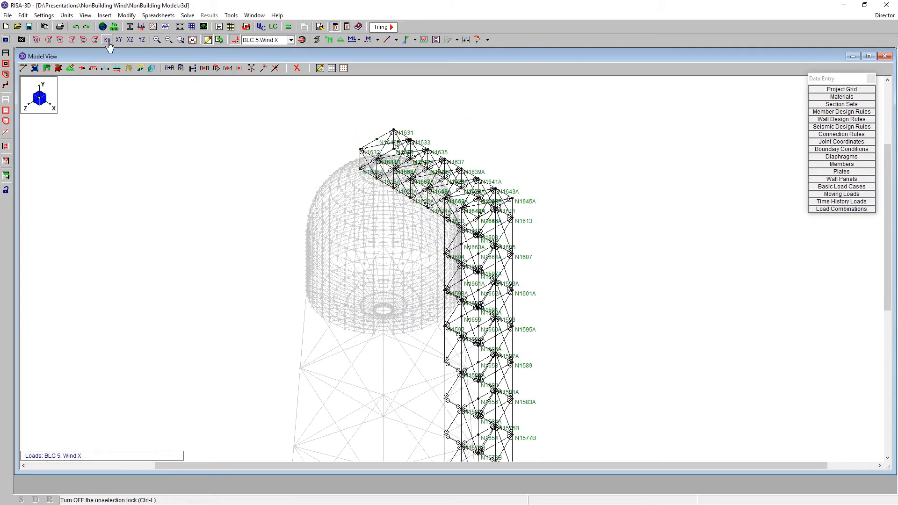
pyautogui.keyDown('ctrl'); pyautogui.moveTo(440, 405); pyautogui.dragTo(504, 388, button='middle'); pyautogui.keyUp('ctrl')
pyautogui.scroll(4, 461, 293)
pyautogui.scroll(3, 460, 293)
pyautogui.rightClick(458, 318)
pyautogui.click(454, 308)
pyautogui.click(421, 244)
pyautogui.scroll(-3, 500, 296)
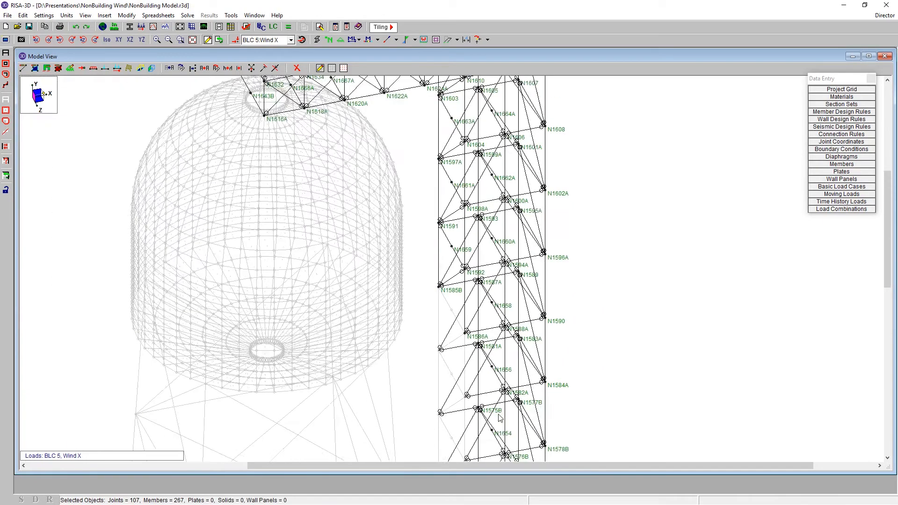
# Apply a 0.078 ksf open-structure Wind X area load to the upper tank-side tower face, from N1585B and N1586A up to the horizontal truss.
pyautogui.click(117, 68)
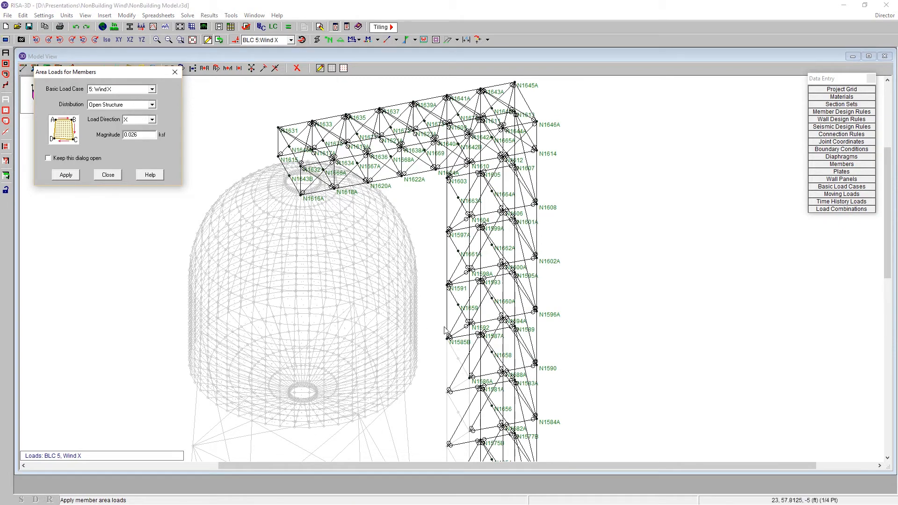
pyautogui.doubleClick(141, 134)
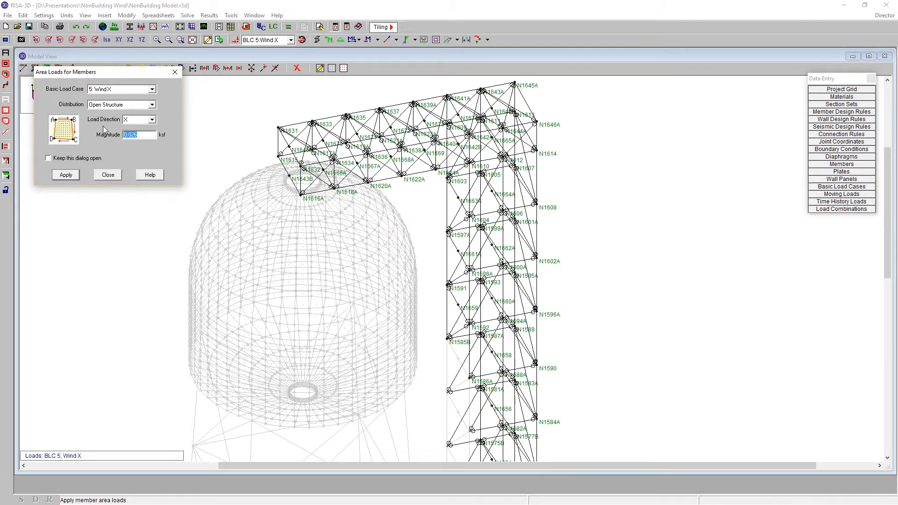
pyautogui.write('0.03')
pyautogui.press('Return')
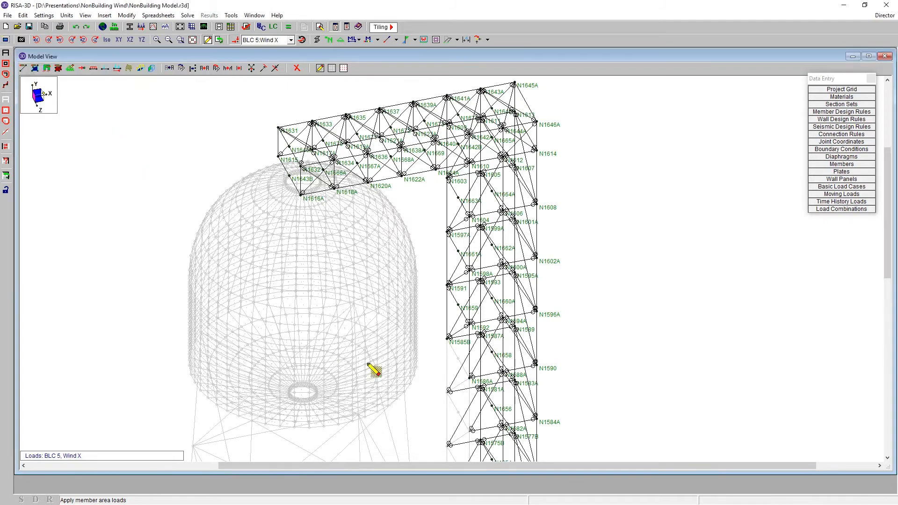
pyautogui.click(471, 376)
pyautogui.click(448, 338)
pyautogui.click(448, 125)
pyautogui.click(470, 163)
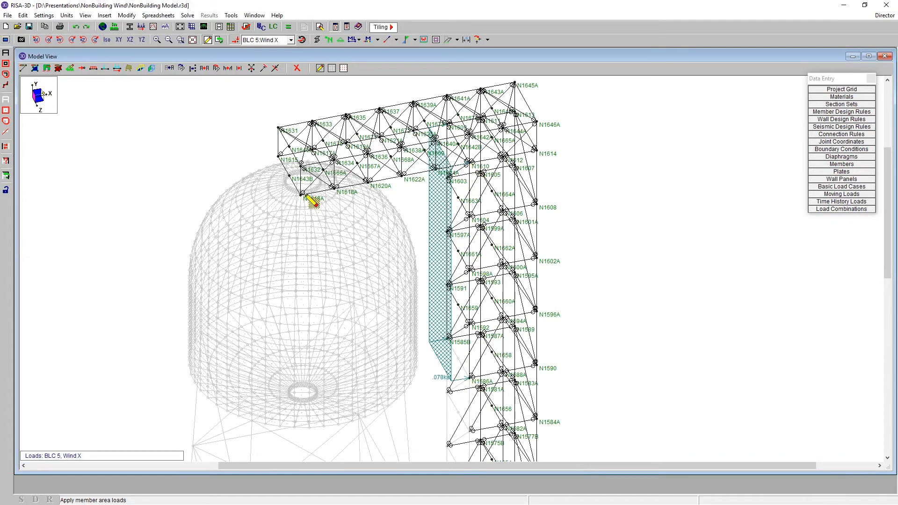
# Draw the 0.078 ksf Wind X area load on the free end face of the horizontal truss above the tank.
pyautogui.click(278, 156)
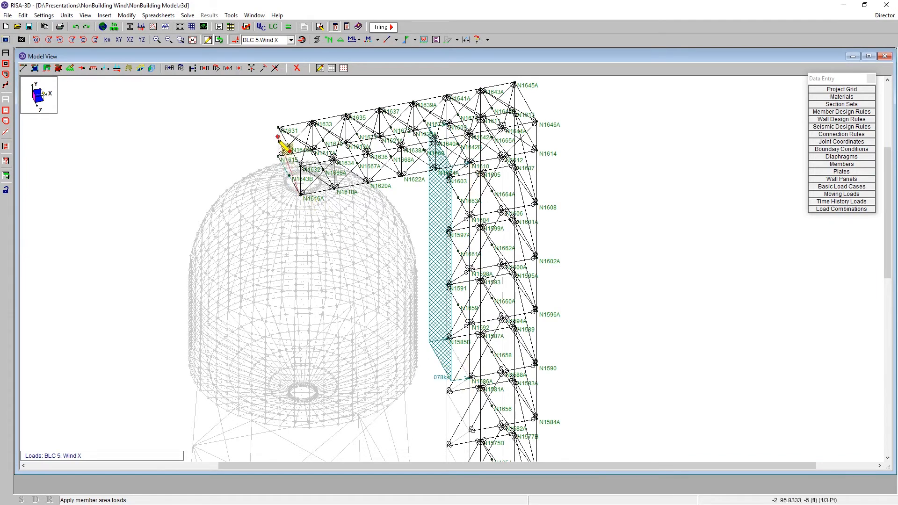
pyautogui.click(278, 128)
pyautogui.click(302, 167)
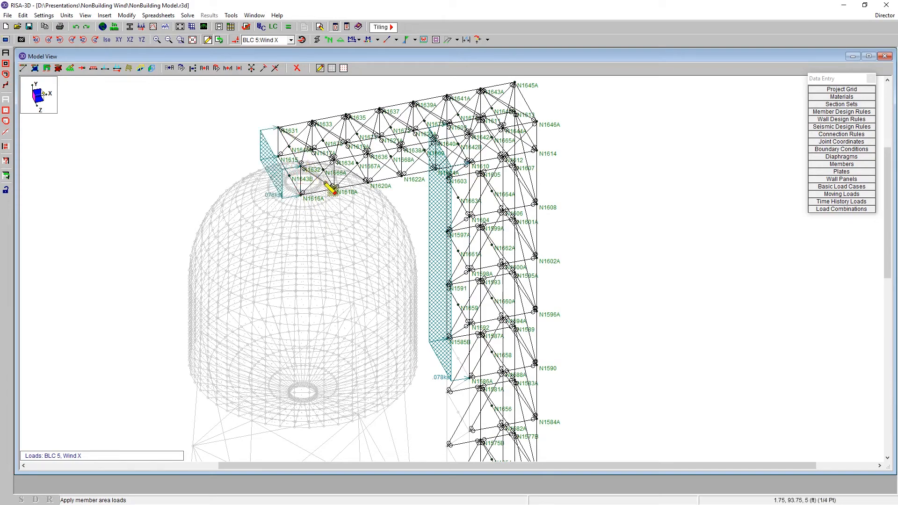
# Define a member area load for 6: Wind Z with Open Structure distribution, load direction Z and magnitude 0.078 ksf.
pyautogui.scroll(-2, 412, 183)
pyautogui.scroll(-4, 403, 178)
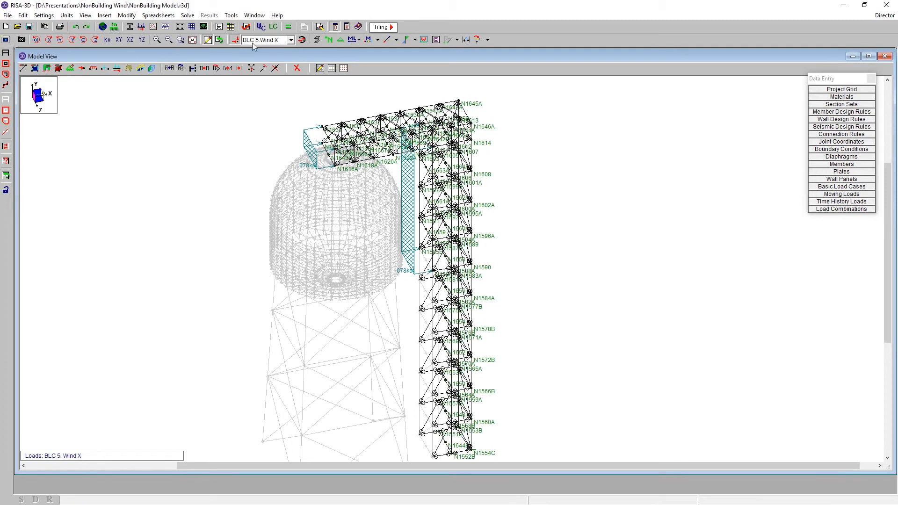
pyautogui.click(128, 69)
pyautogui.click(136, 89)
pyautogui.click(128, 107)
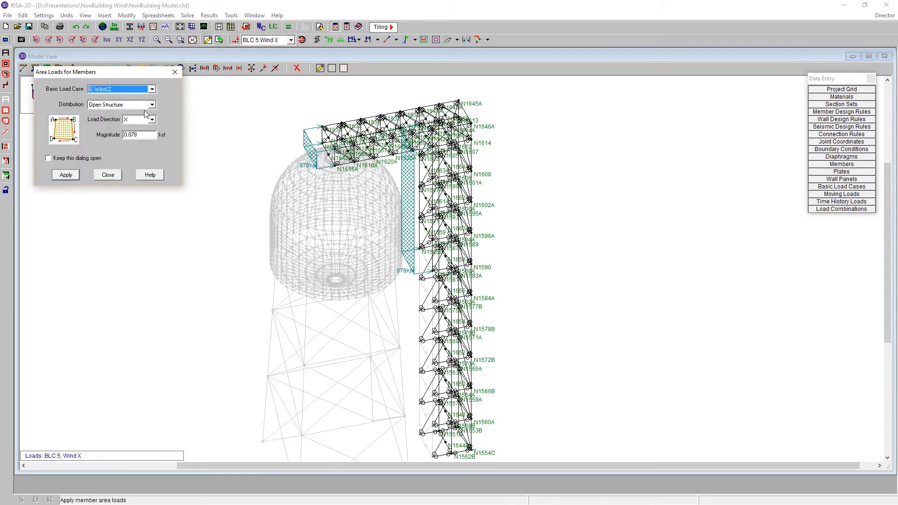
pyautogui.click(145, 106)
pyautogui.click(136, 113)
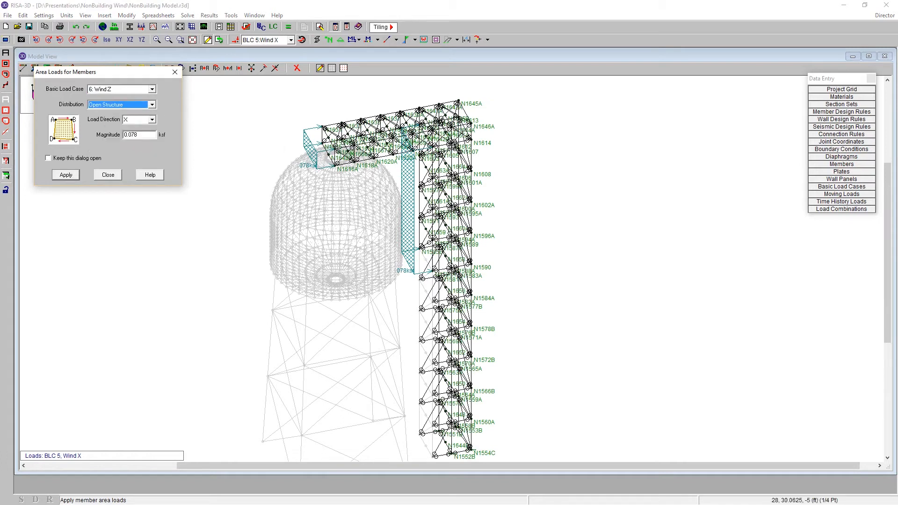
pyautogui.click(152, 119)
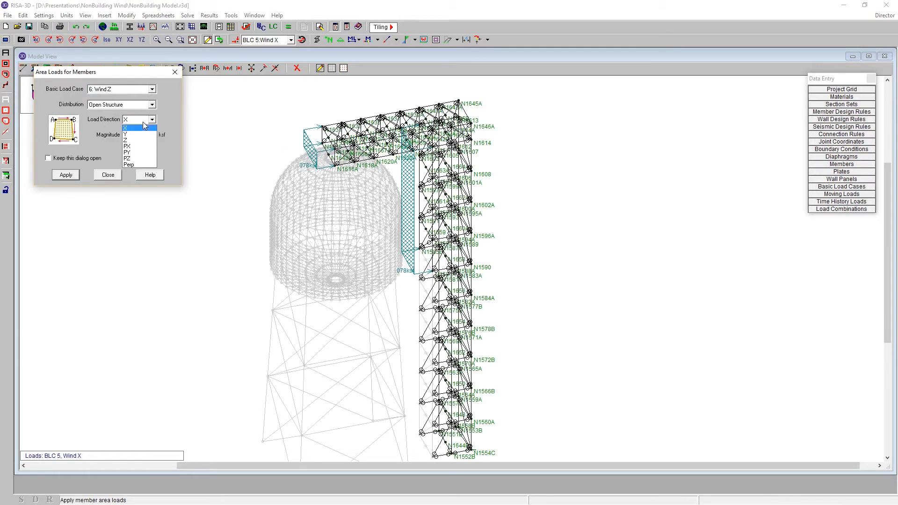
pyautogui.click(126, 139)
pyautogui.click(66, 175)
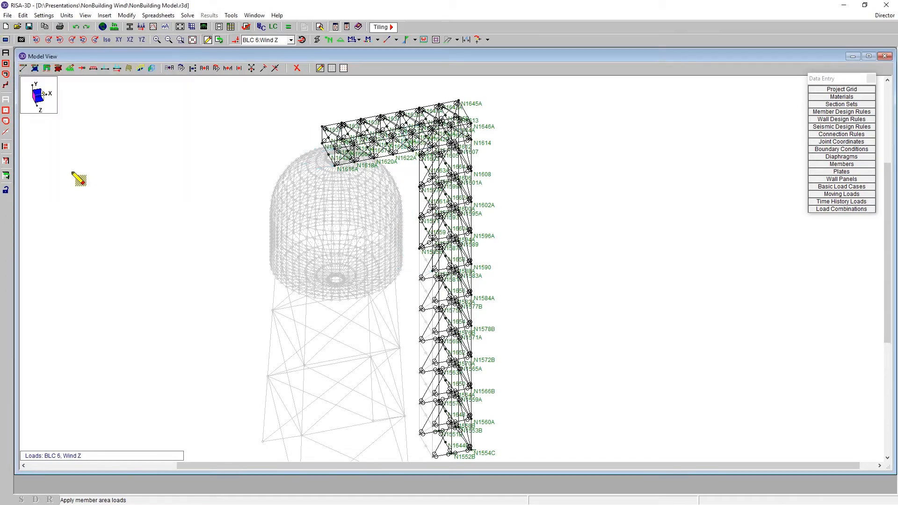
# Select the whole model and draw the Wind Z area load over the full height of the tower's side face.
pyautogui.click(6, 52)
pyautogui.keyDown('shift'); pyautogui.moveTo(233, 383); pyautogui.dragTo(326, 451, button='middle'); pyautogui.keyUp('shift')
pyautogui.click(262, 427)
pyautogui.scroll(5, 268, 106)
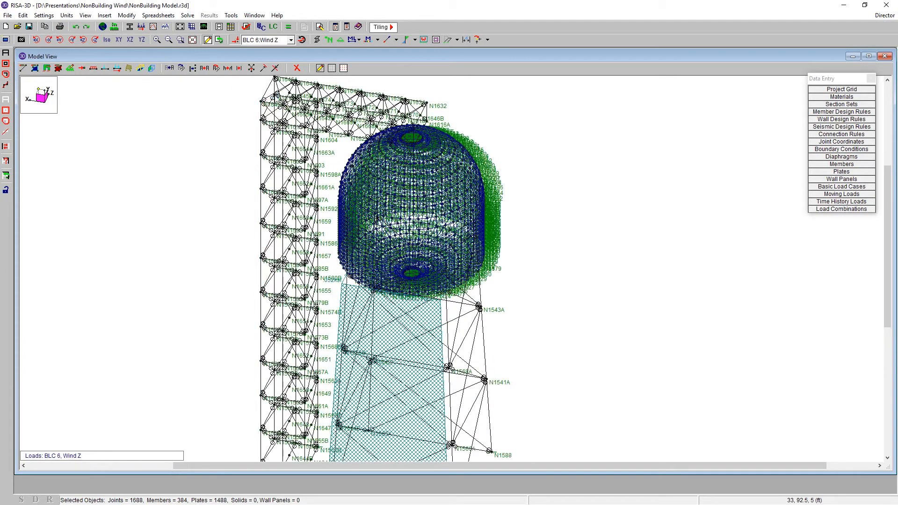
pyautogui.scroll(-5, 343, 131)
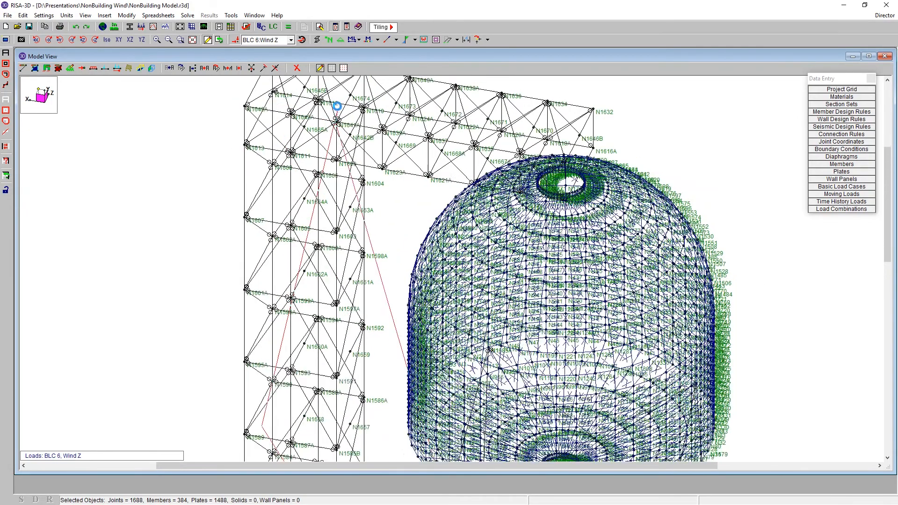
pyautogui.scroll(-1, 337, 109)
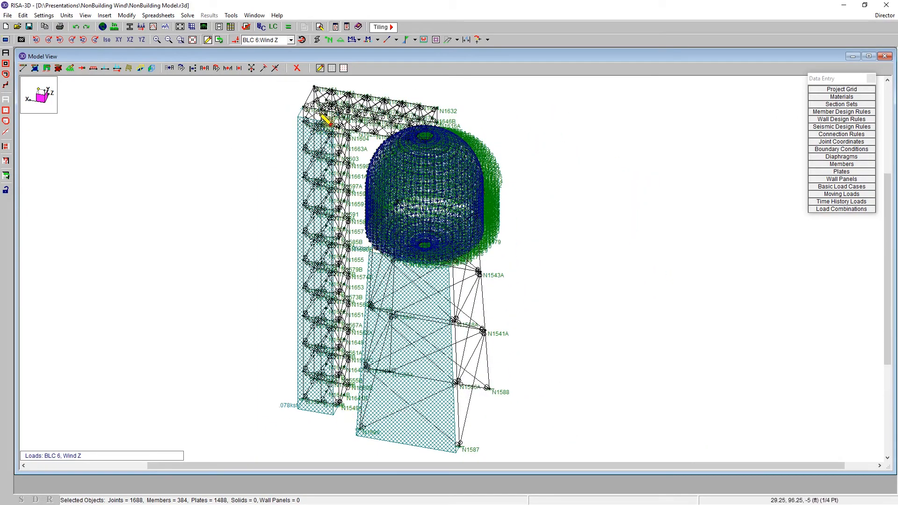
# Draw the 0.078 ksf Wind Z area load on the horizontal truss's side face, from its free end to tower joints N1641A and N1609.
pyautogui.scroll(3, 437, 321)
pyautogui.keyDown('ctrl'); pyautogui.moveTo(450, 320); pyautogui.dragTo(253, 129, button='middle'); pyautogui.keyUp('ctrl')
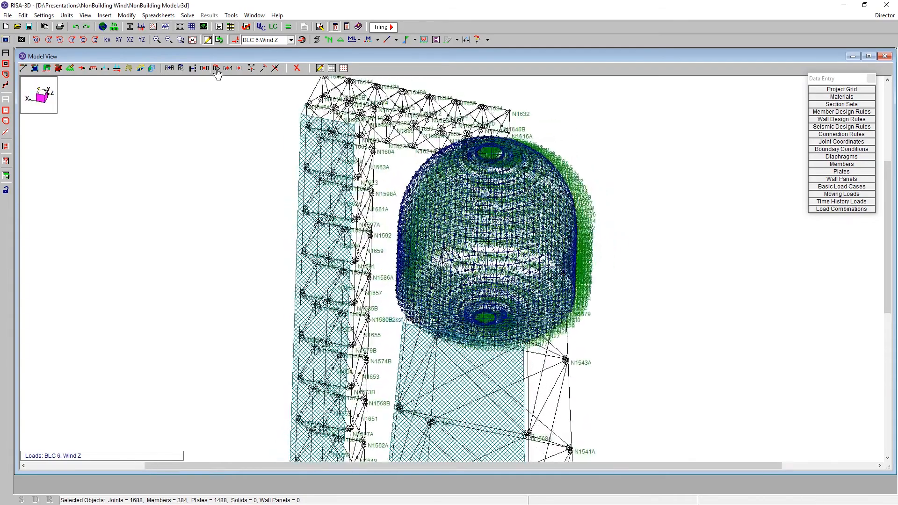
pyautogui.click(107, 41)
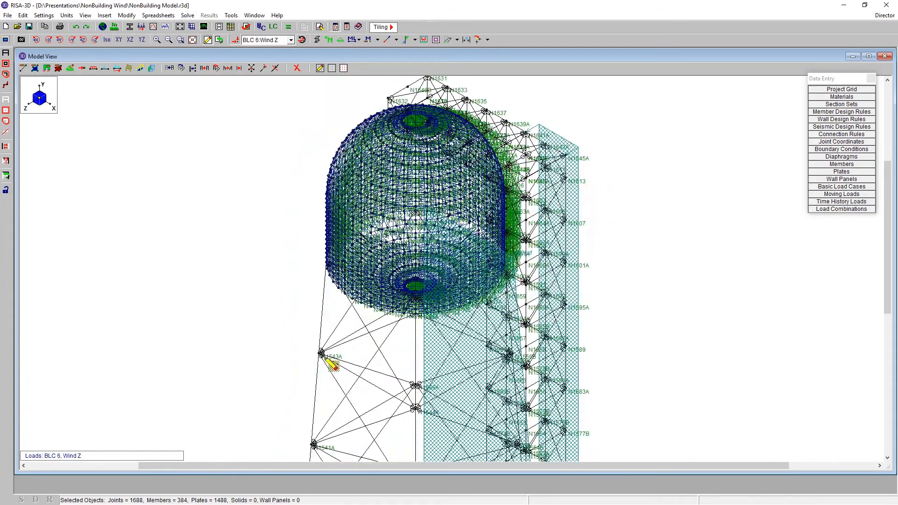
pyautogui.keyDown('ctrl'); pyautogui.moveTo(455, 381); pyautogui.dragTo(269, 360, button='middle'); pyautogui.keyUp('ctrl')
pyautogui.scroll(1, 486, 192)
pyautogui.scroll(6, 486, 192)
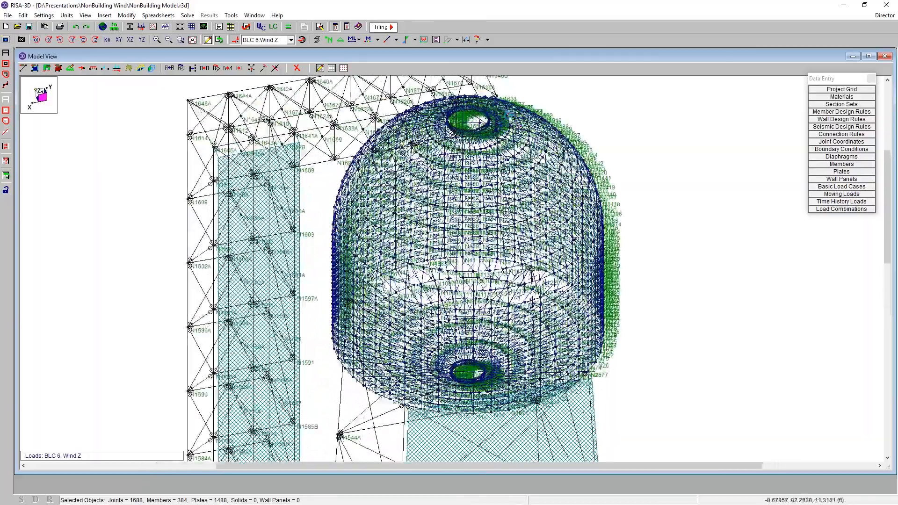
pyautogui.scroll(3, 504, 149)
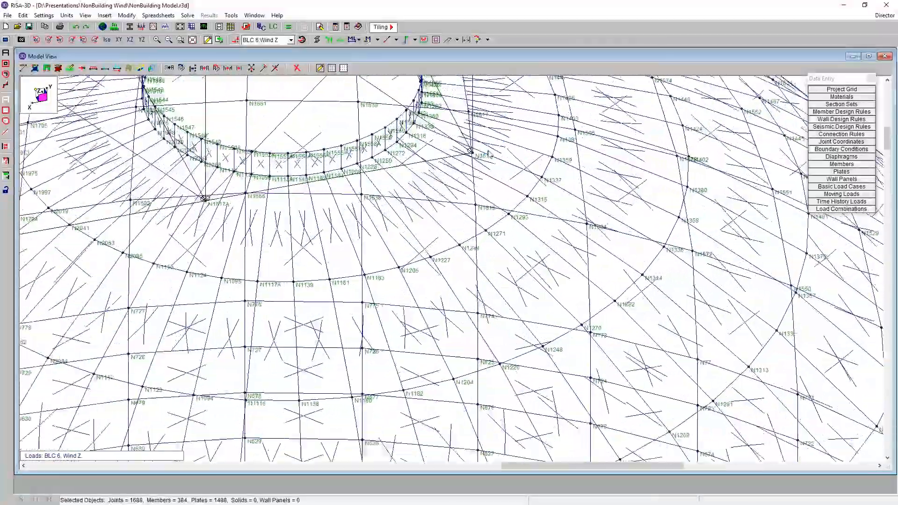
pyautogui.scroll(-5, 498, 322)
pyautogui.scroll(-1, 496, 331)
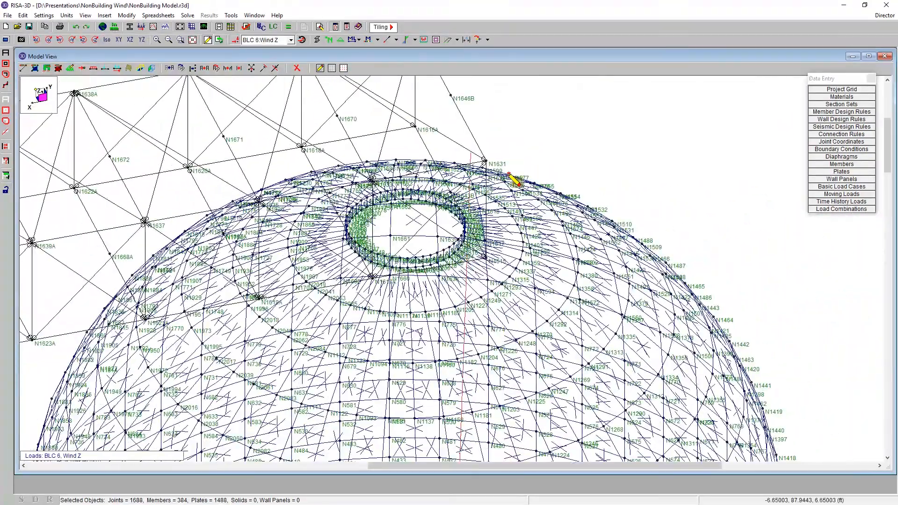
pyautogui.scroll(-3, 629, 148)
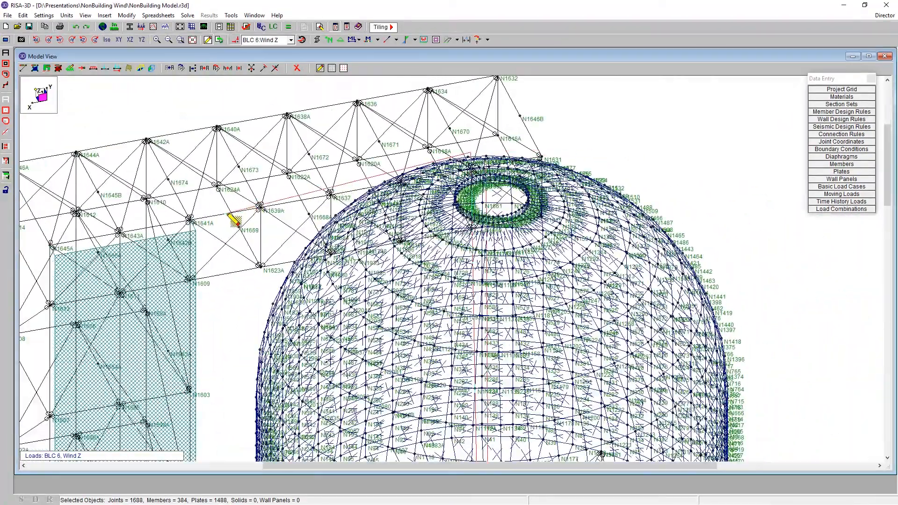
pyautogui.click(190, 219)
pyautogui.click(191, 280)
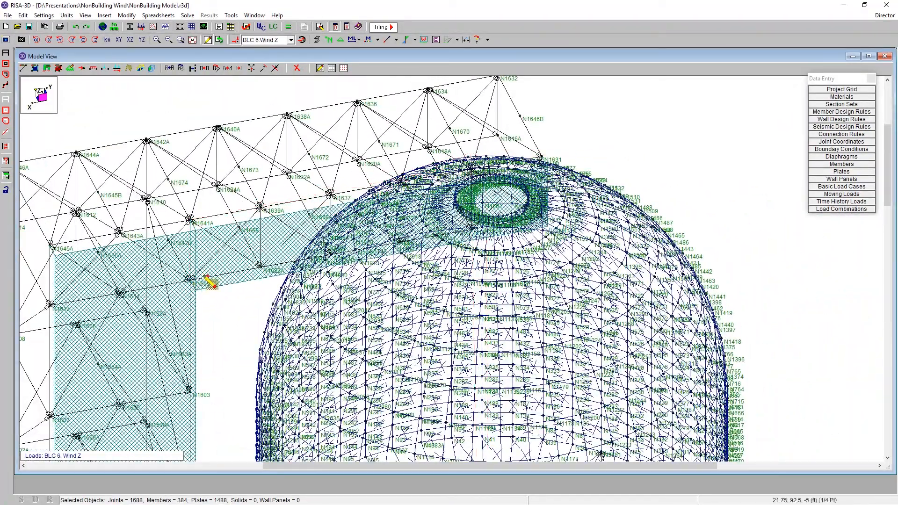
# Isolate the tank plates in the XY elevation by unselecting the whole model, box-selecting the tank and unselecting the truss members caught with it.
pyautogui.scroll(-3, 330, 187)
pyautogui.click(142, 39)
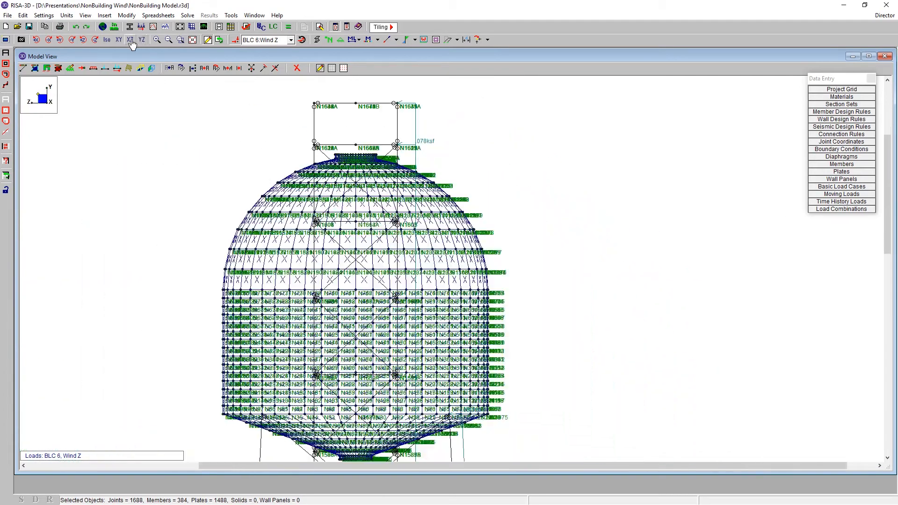
pyautogui.click(130, 39)
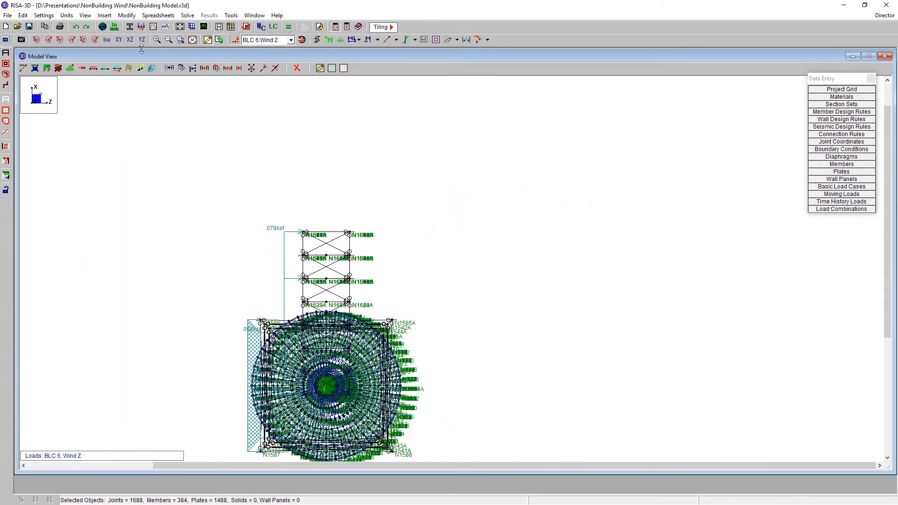
pyautogui.click(118, 39)
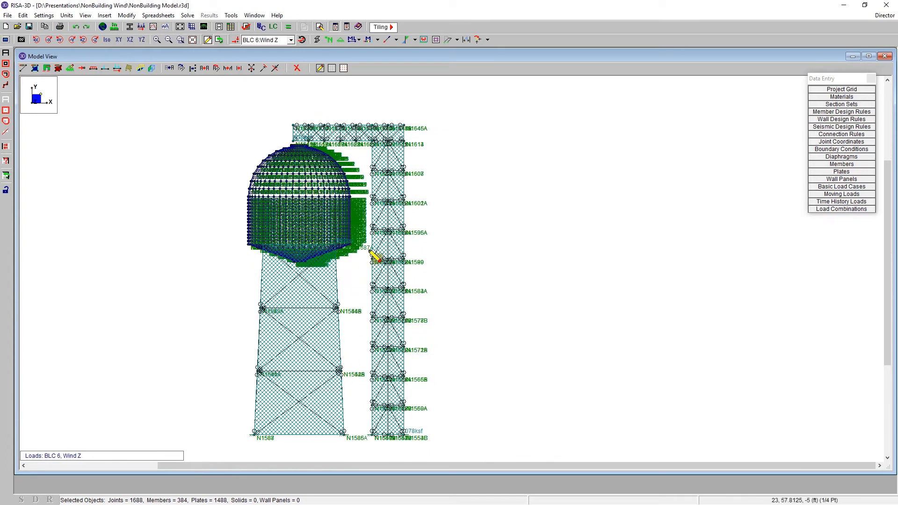
pyautogui.scroll(1, 325, 192)
pyautogui.scroll(1, 286, 179)
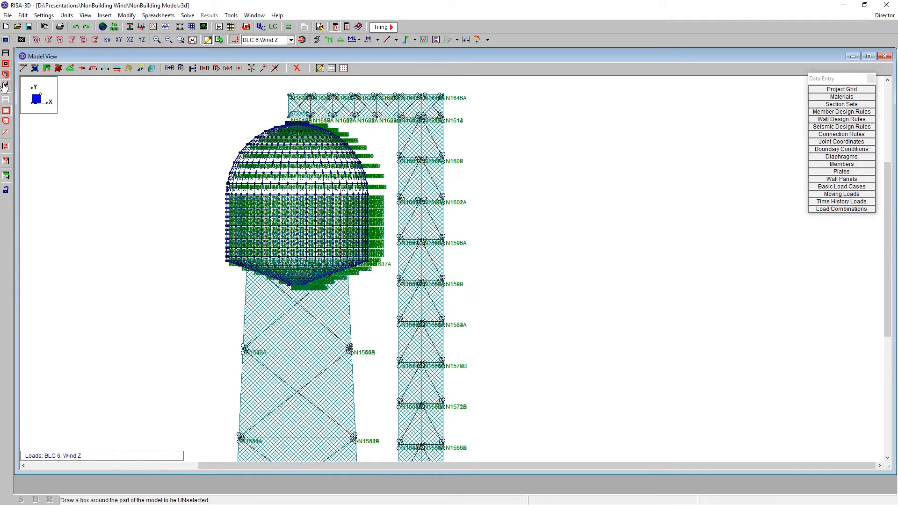
pyautogui.click(7, 100)
pyautogui.click(6, 64)
pyautogui.moveTo(212, 295)
pyautogui.mouseDown()
pyautogui.moveTo(267, 249)
pyautogui.moveTo(377, 115)
pyautogui.mouseUp()
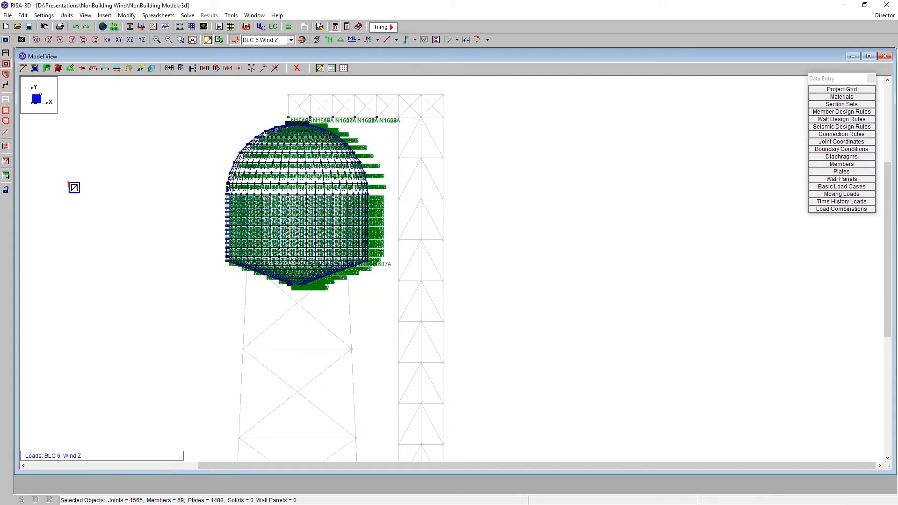
pyautogui.click(6, 110)
pyautogui.moveTo(412, 125); pyautogui.dragTo(421, 126)
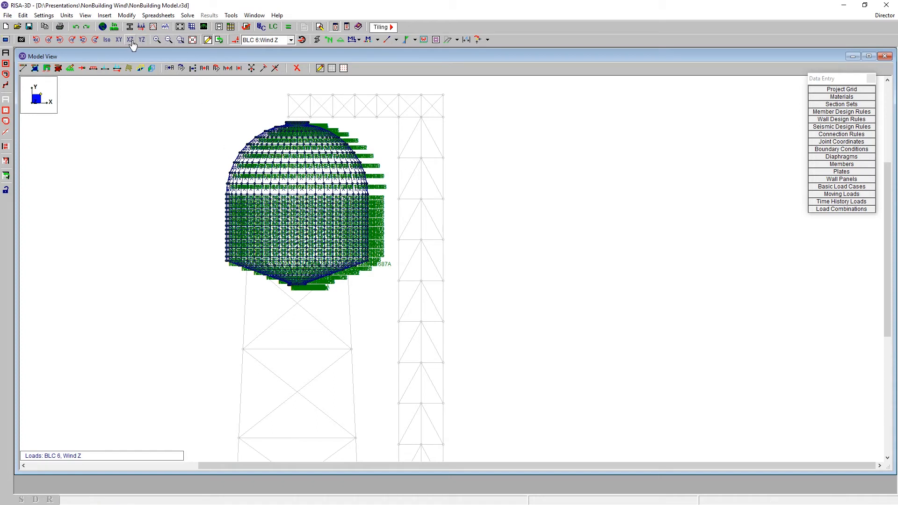
# Show the tank in the XZ plan view and turn off the joint labels.
pyautogui.scroll(3, 350, 150)
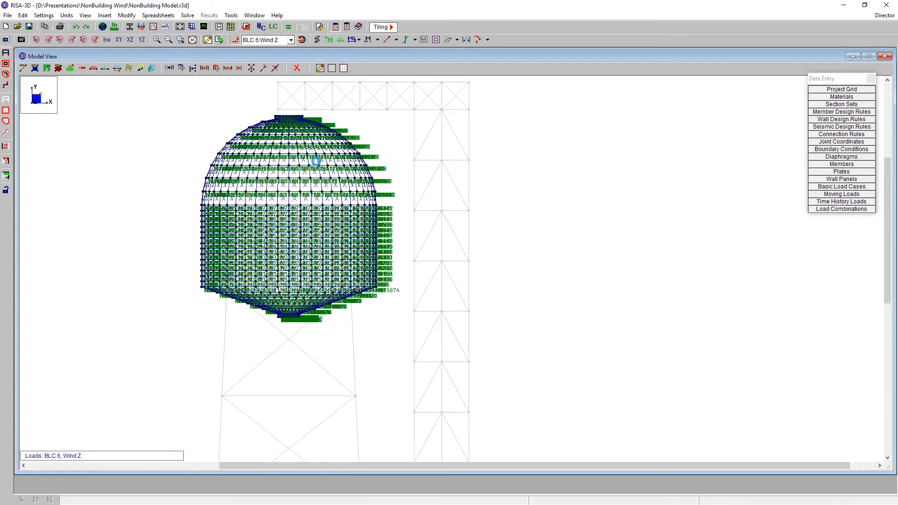
pyautogui.click(129, 42)
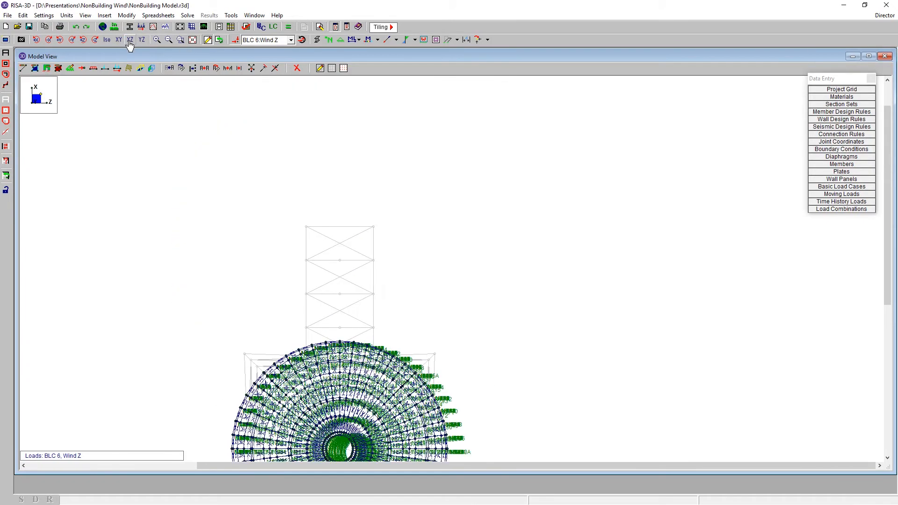
pyautogui.scroll(-3, 349, 194)
pyautogui.scroll(3, 366, 381)
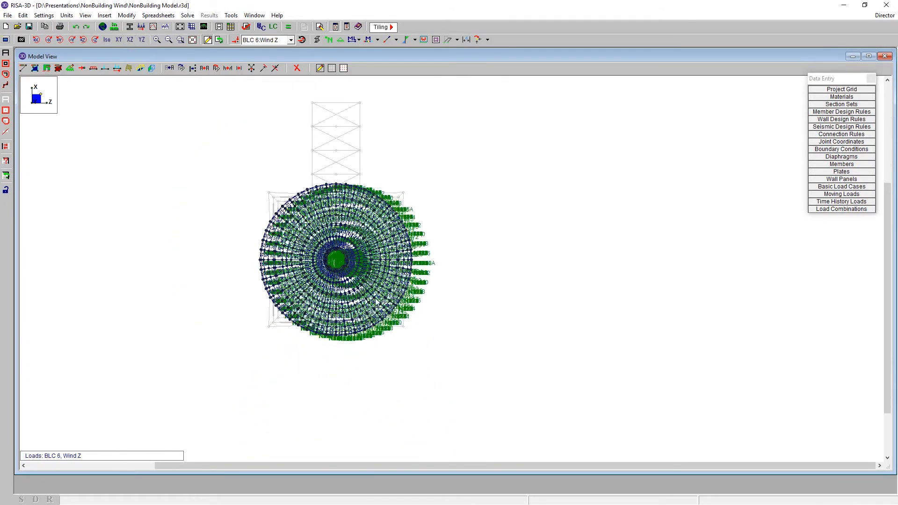
pyautogui.click(329, 40)
pyautogui.click(328, 41)
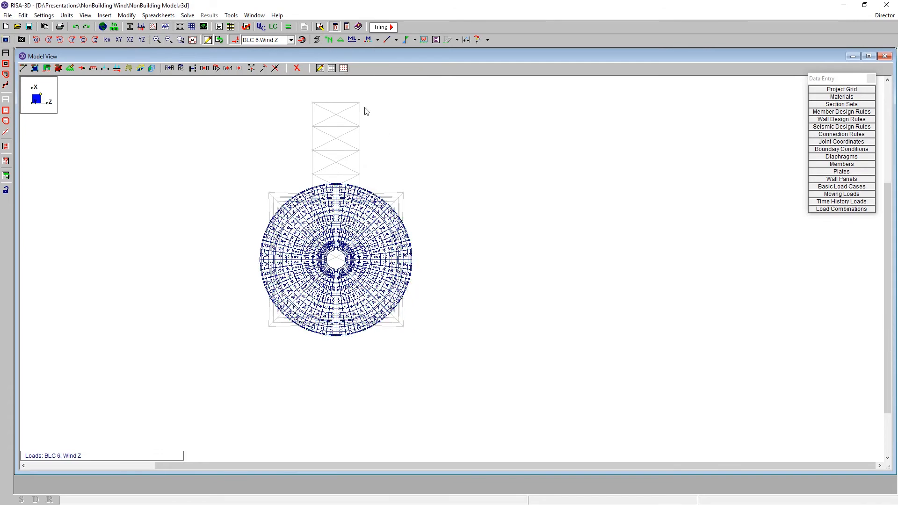
# Apply a plate surface load to all selected tank plates for 5: Wind X with direction PX and magnitude 0.0101 ksf.
pyautogui.scroll(4, 368, 206)
pyautogui.rightClick(207, 123)
pyautogui.click(222, 128)
pyautogui.moveTo(135, 72); pyautogui.dragTo(525, 110)
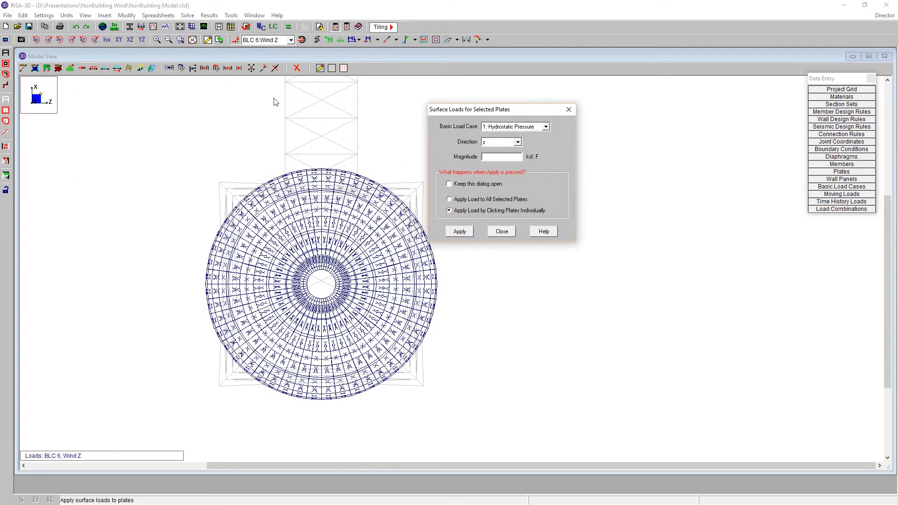
pyautogui.click(496, 127)
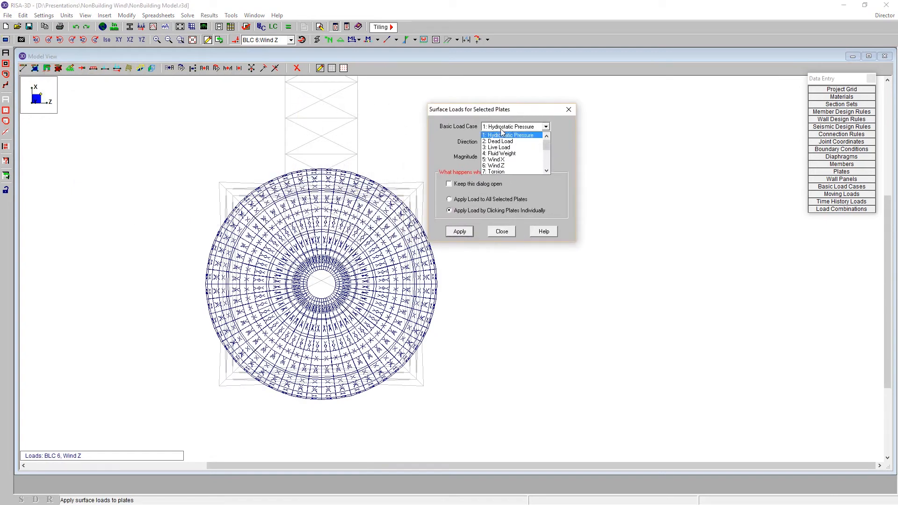
pyautogui.click(508, 160)
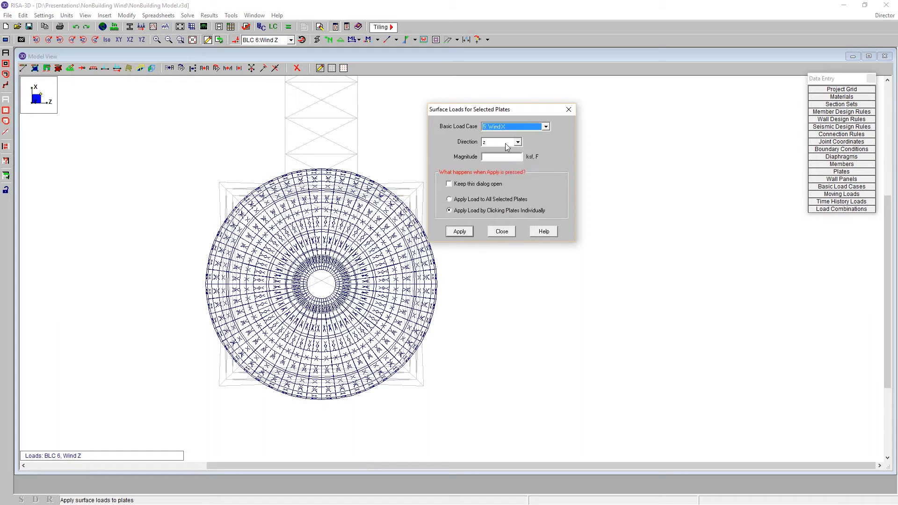
pyautogui.click(506, 143)
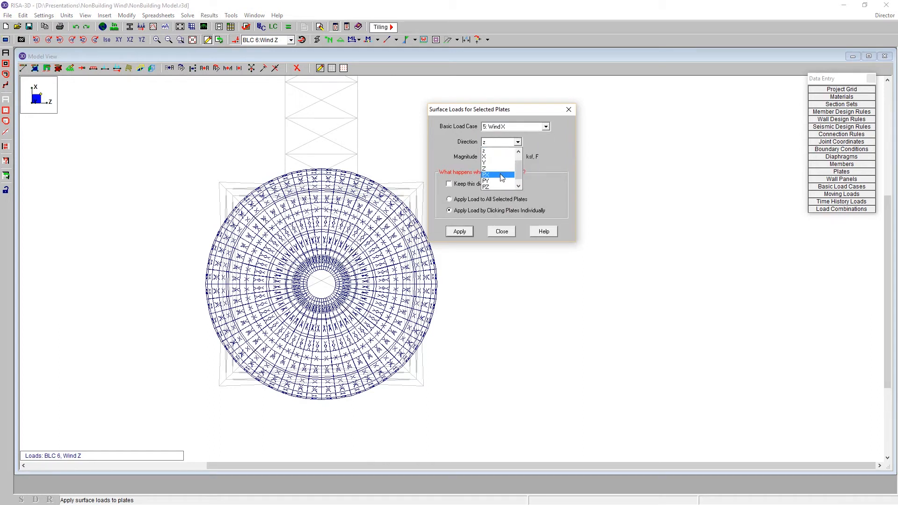
pyautogui.click(501, 176)
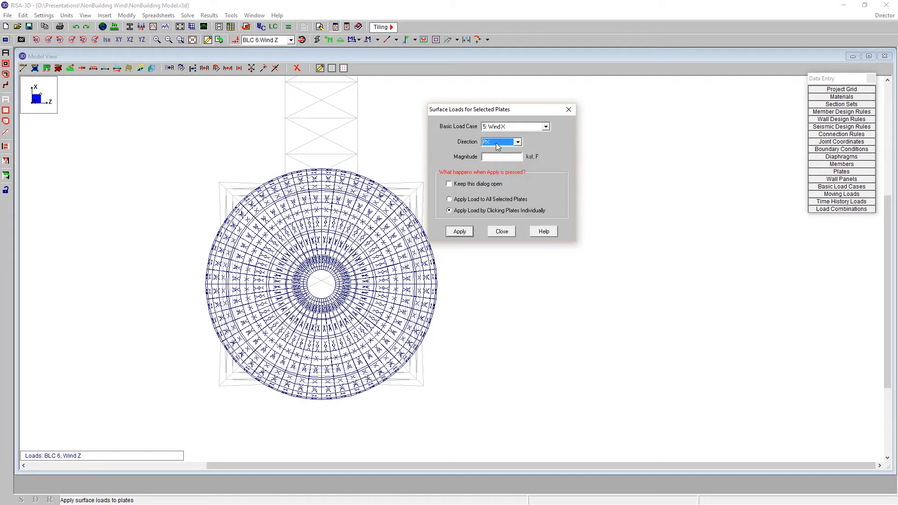
pyautogui.click(500, 157)
pyautogui.write('.0101')
pyautogui.click(459, 233)
# Inspect the Wind X pressures around the tank, and apply a surface load to all selected plates for 6: Wind Z with direction PZ.
pyautogui.scroll(5, 376, 439)
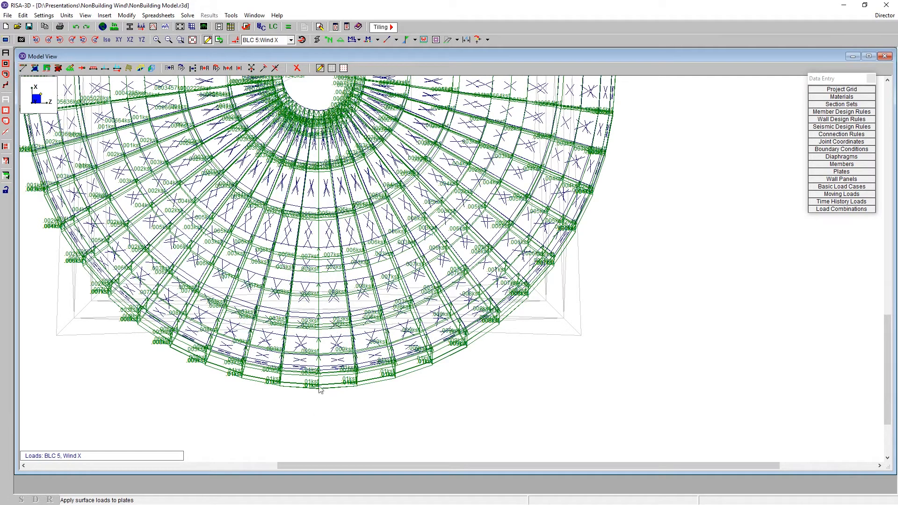
pyautogui.scroll(-4, 363, 423)
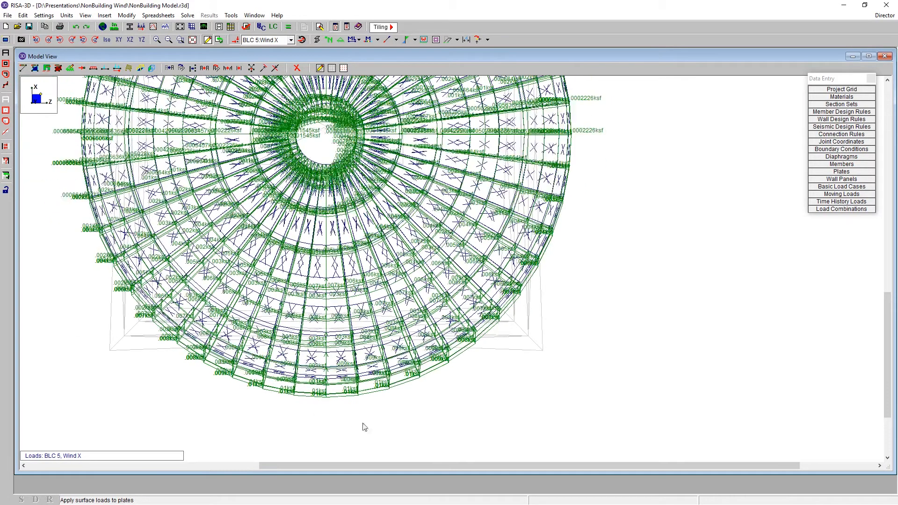
pyautogui.scroll(3, 541, 212)
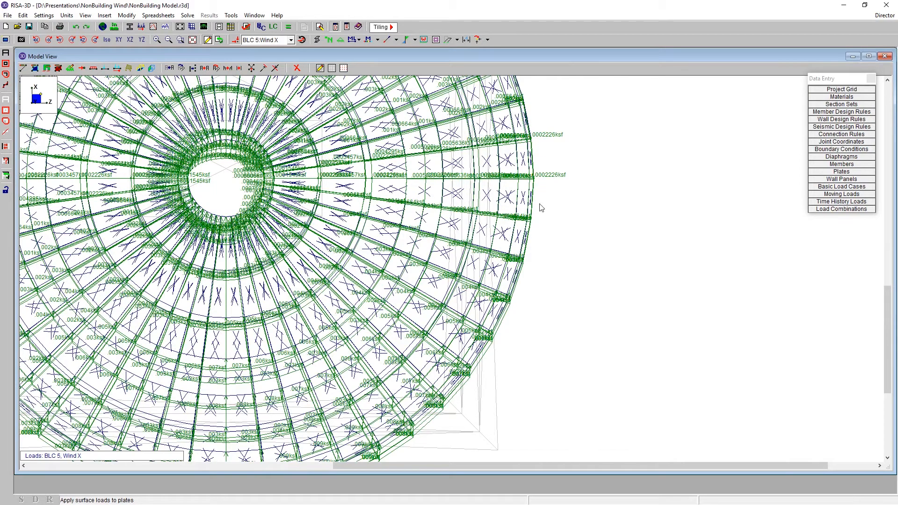
pyautogui.scroll(-3, 579, 312)
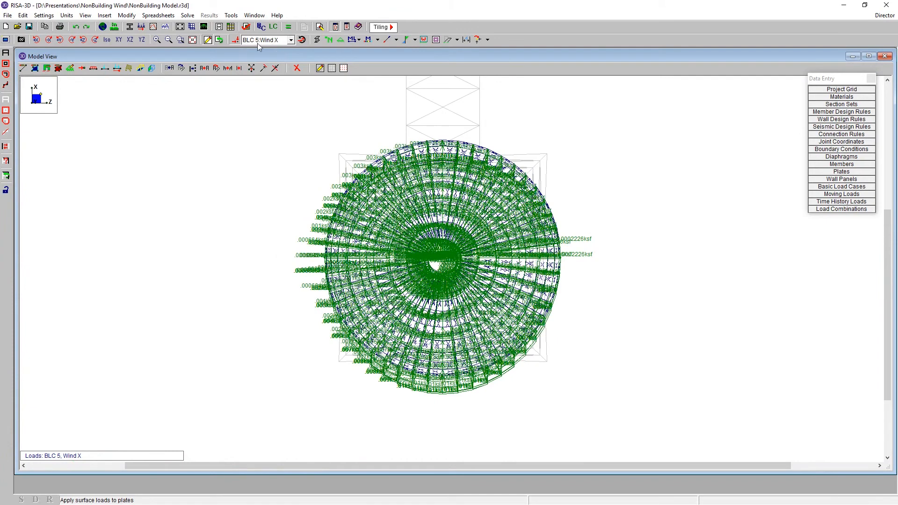
pyautogui.click(141, 68)
pyautogui.click(96, 89)
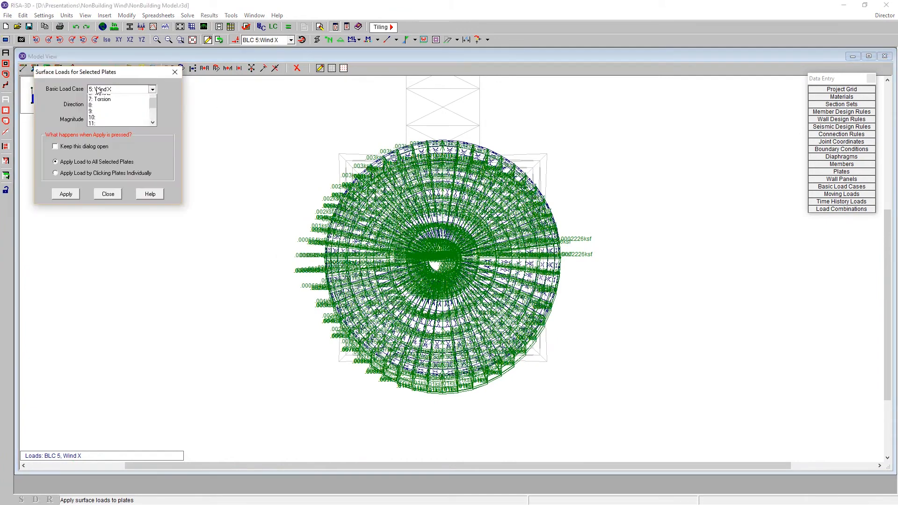
pyautogui.click(105, 104)
pyautogui.click(115, 106)
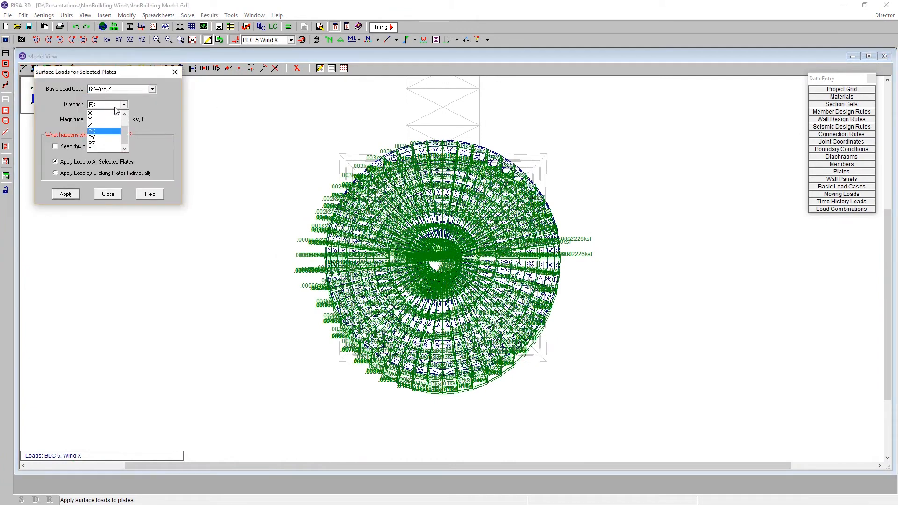
pyautogui.click(105, 146)
pyautogui.press('Tab')
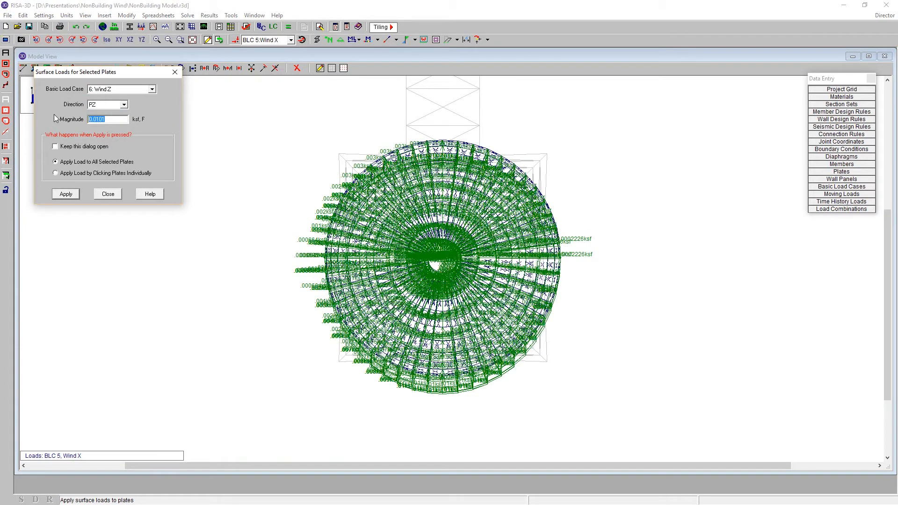
pyautogui.write('.')
pyautogui.click(67, 197)
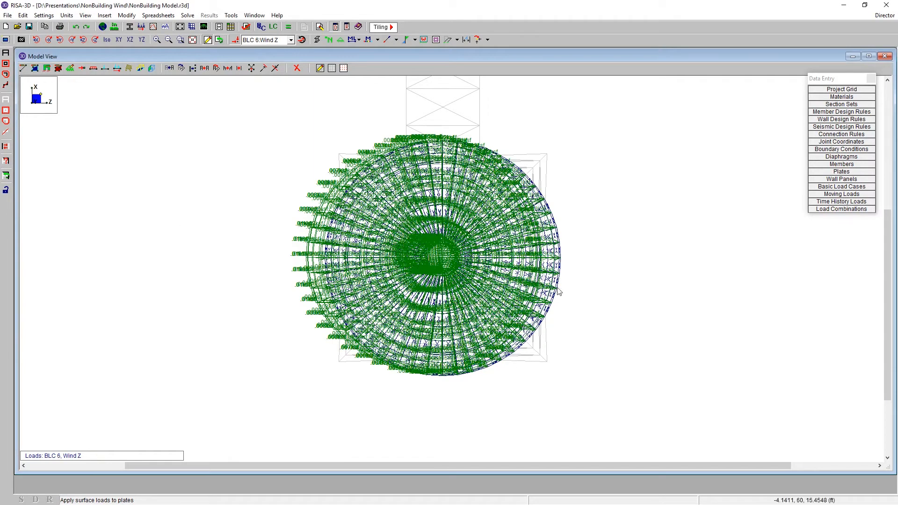
# Check the tank's Wind Z surface load in the XY, YZ and isometric views.
pyautogui.click(121, 41)
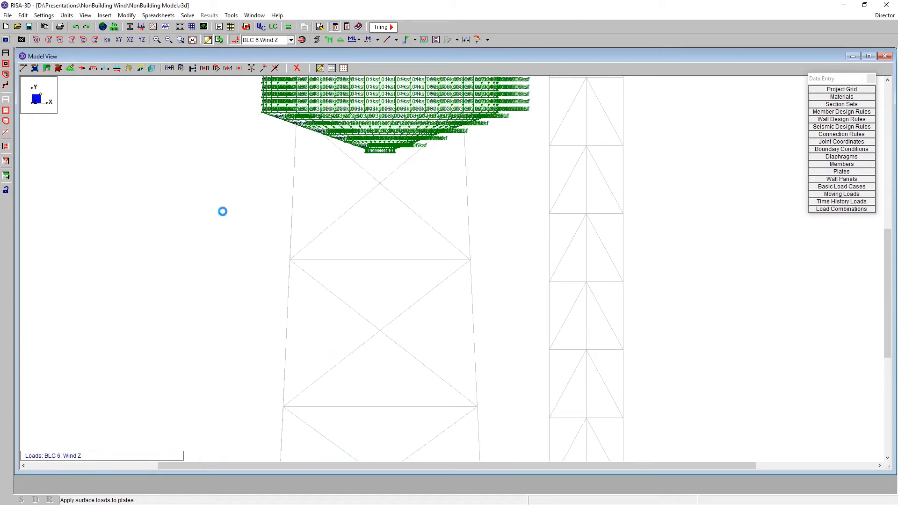
pyautogui.click(141, 39)
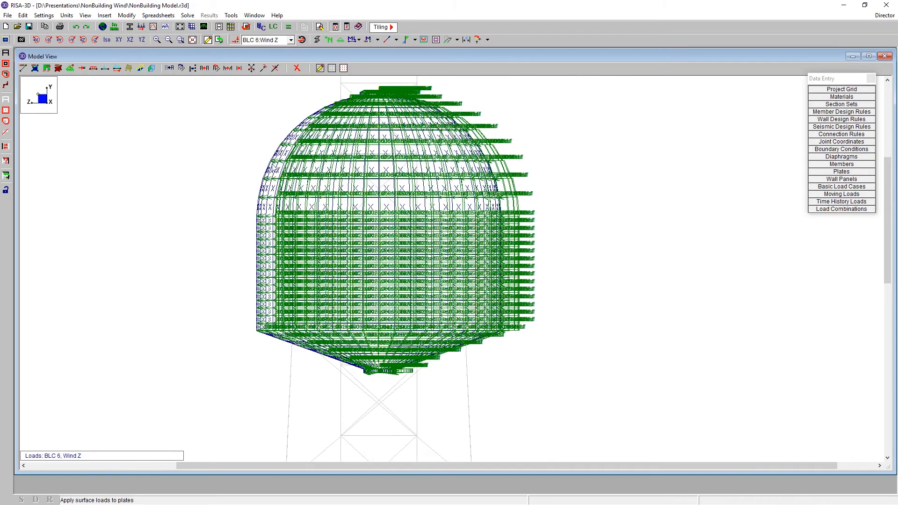
pyautogui.scroll(-3, 509, 129)
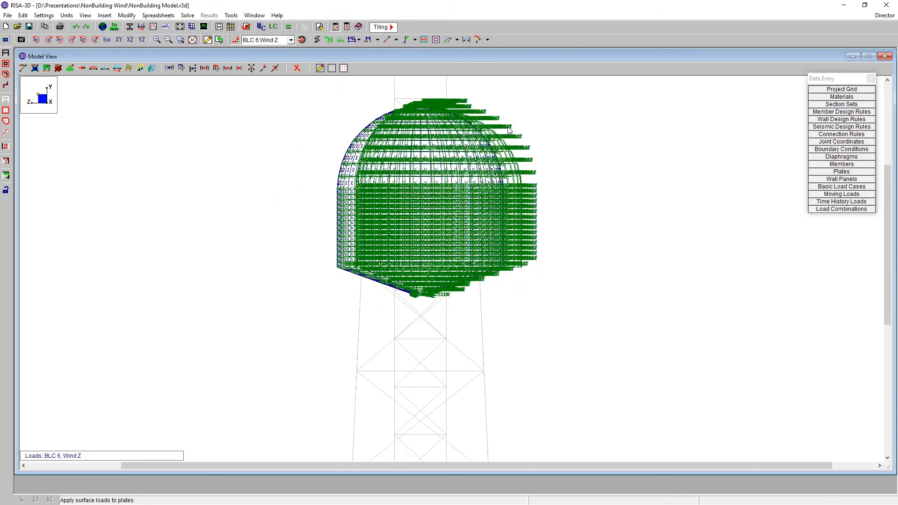
pyautogui.click(94, 40)
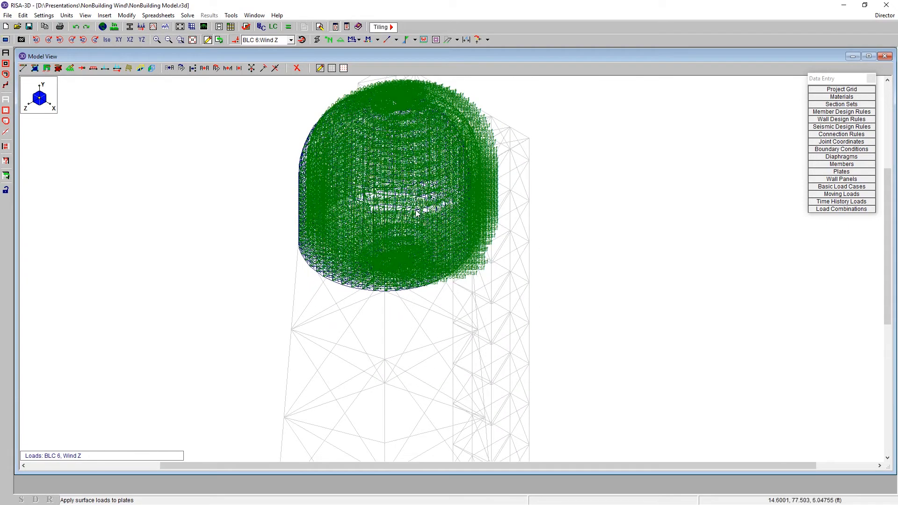
pyautogui.scroll(-3, 416, 212)
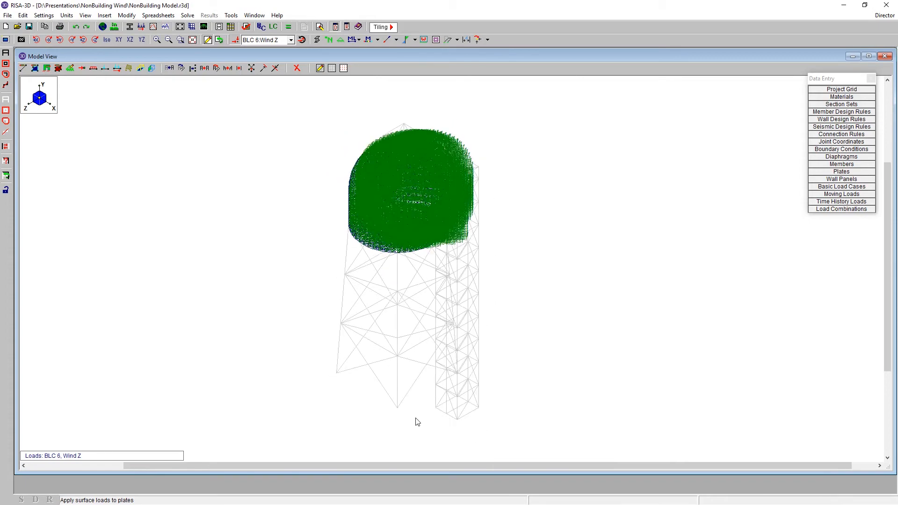
# Clear the plate selection and select the four corner base joints of the truss tower beside the tank.
pyautogui.keyDown('ctrl'); pyautogui.moveTo(418, 420); pyautogui.dragTo(438, 419, button='middle'); pyautogui.keyUp('ctrl')
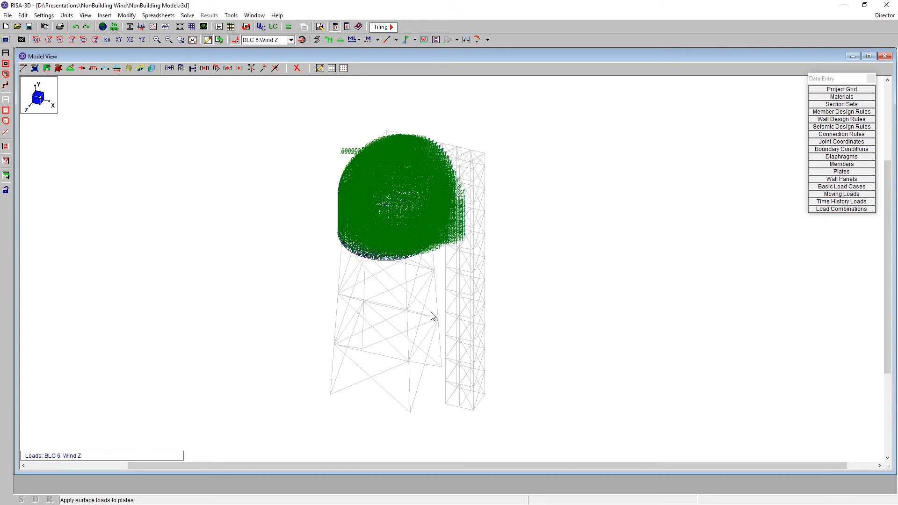
pyautogui.scroll(1, 418, 402)
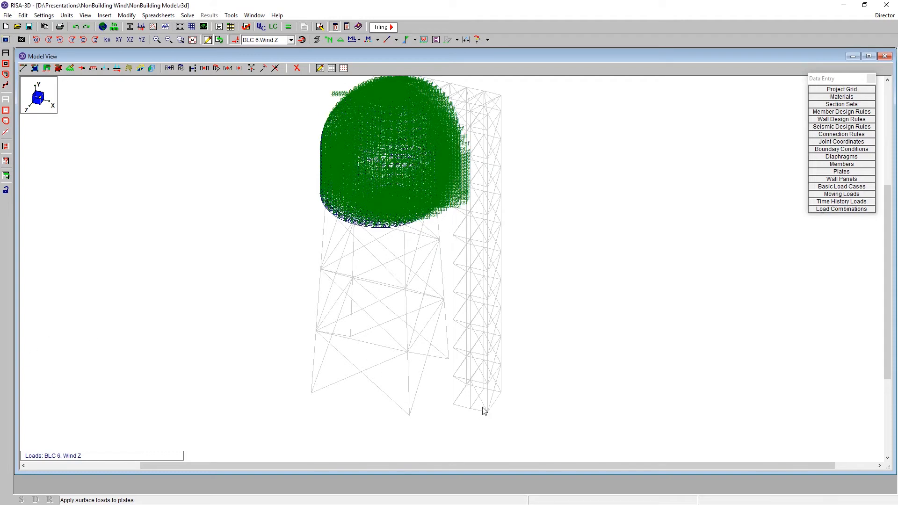
pyautogui.scroll(2, 517, 421)
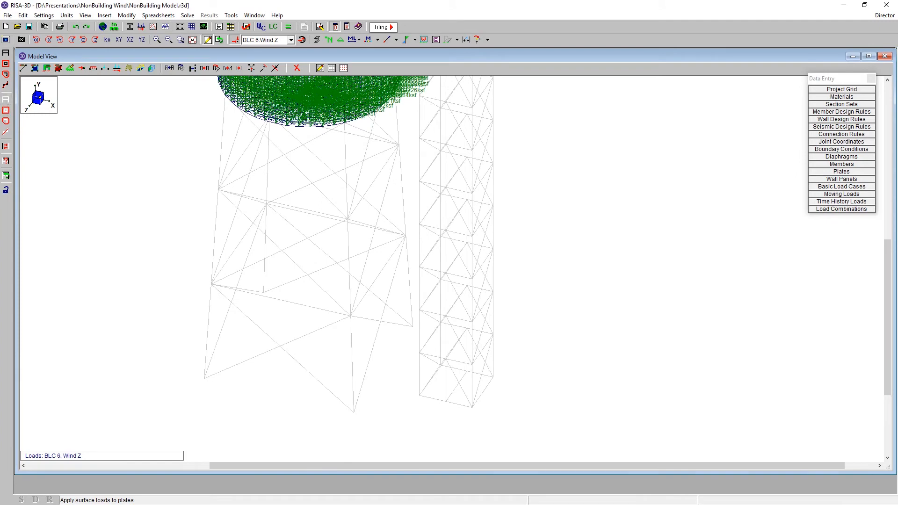
pyautogui.click(6, 107)
pyautogui.keyDown('shift'); pyautogui.moveTo(470, 414); pyautogui.dragTo(478, 412, button='middle'); pyautogui.keyUp('shift')
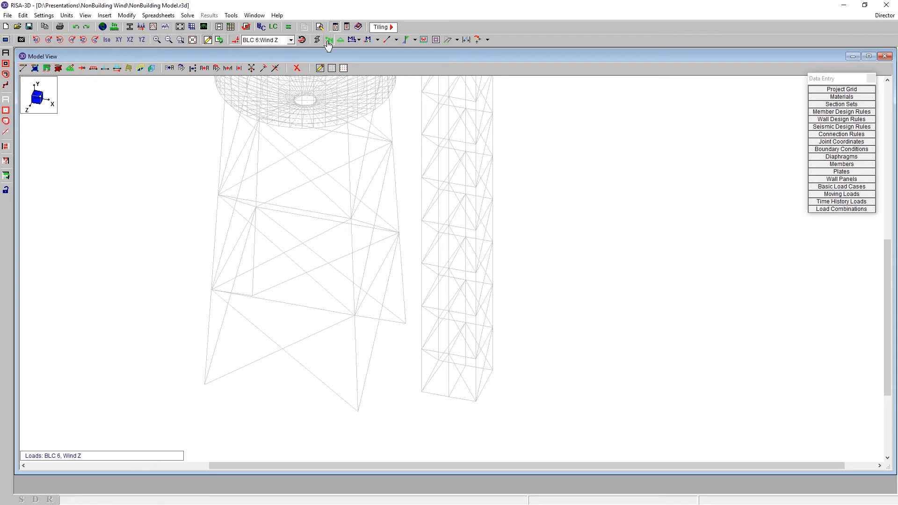
pyautogui.scroll(1, 445, 362)
pyautogui.click(425, 352)
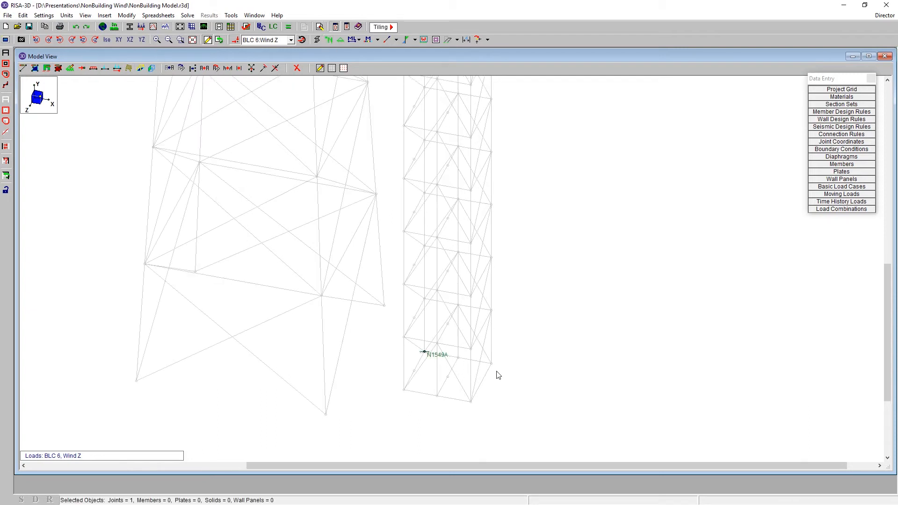
pyautogui.click(491, 364)
pyautogui.click(471, 402)
pyautogui.click(404, 390)
pyautogui.scroll(-3, 470, 420)
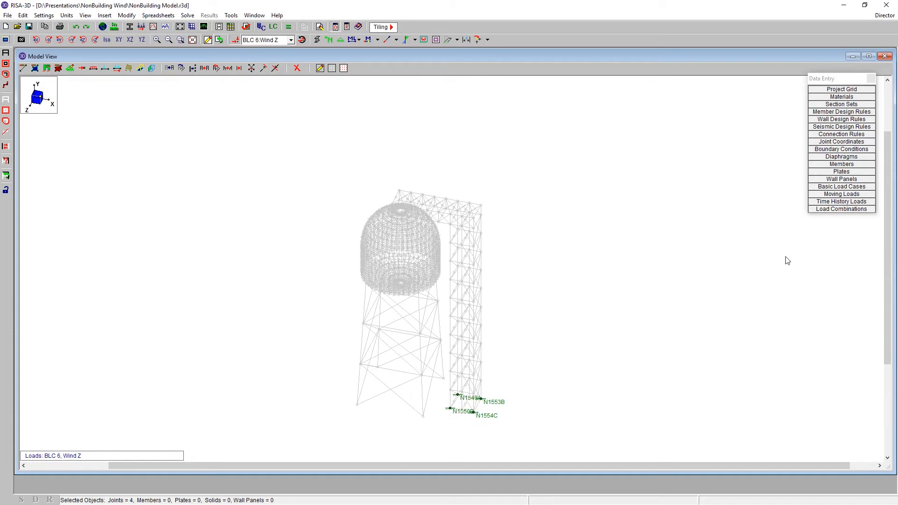
# Open the load combinations and solve the WLX combination in row 2.
pyautogui.click(838, 209)
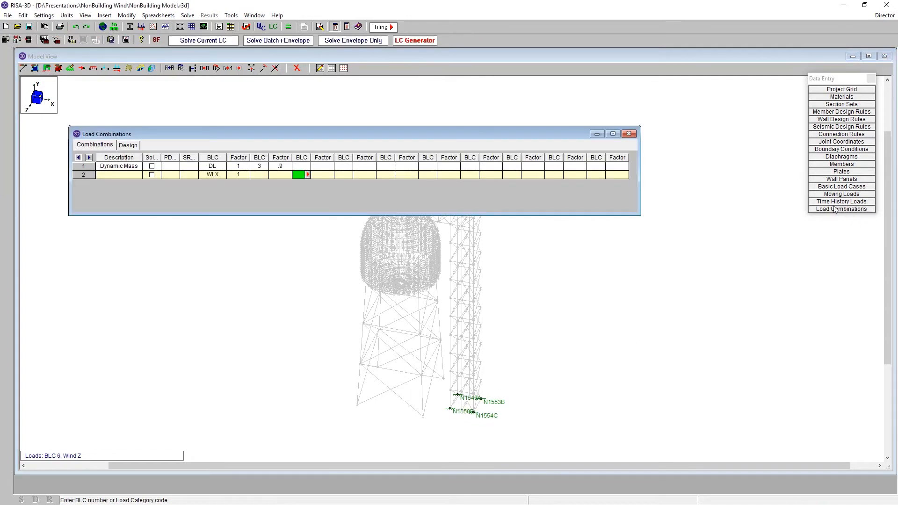
pyautogui.click(193, 41)
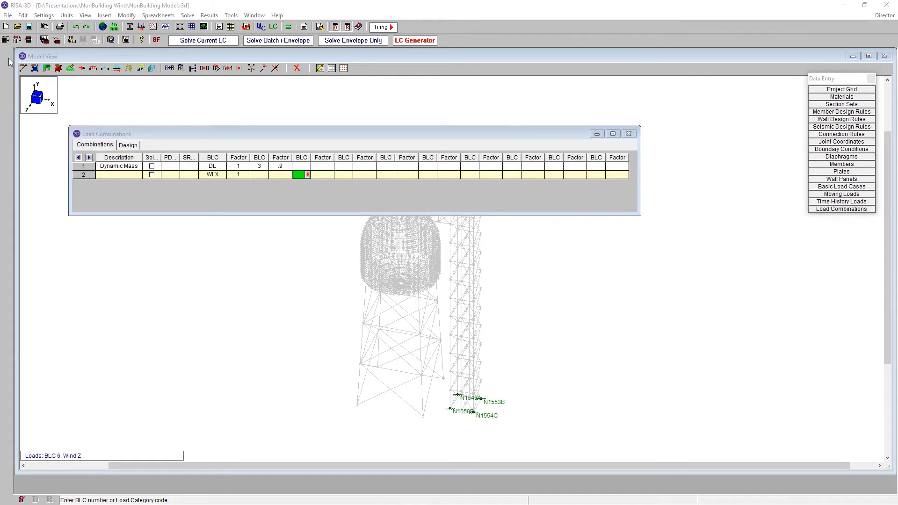
pyautogui.moveTo(194, 133); pyautogui.dragTo(235, 141)
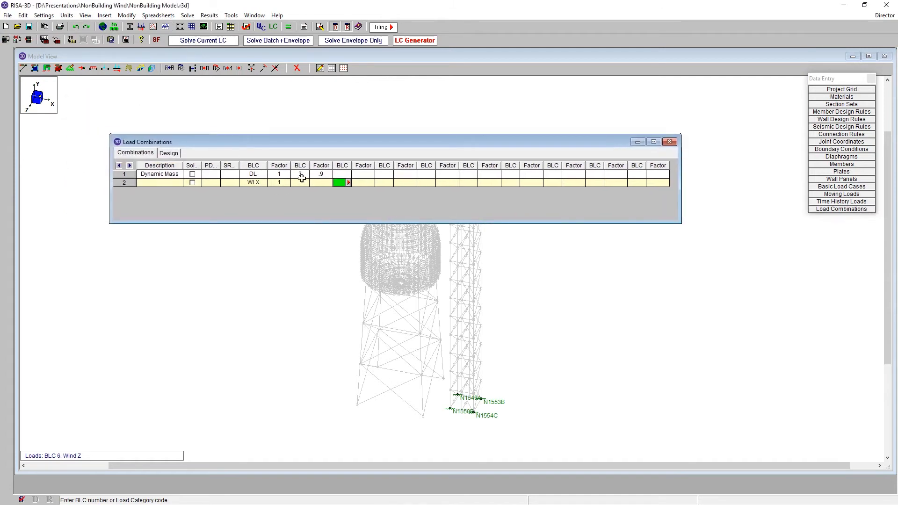
# Add a third load combination with WLZ at a factor of 1 and solve it.
pyautogui.press('F4')
pyautogui.press('Return')
pyautogui.press('Tab')
pyautogui.press('Tab')
pyautogui.press('Tab')
pyautogui.press('Tab')
pyautogui.write('WLZ')
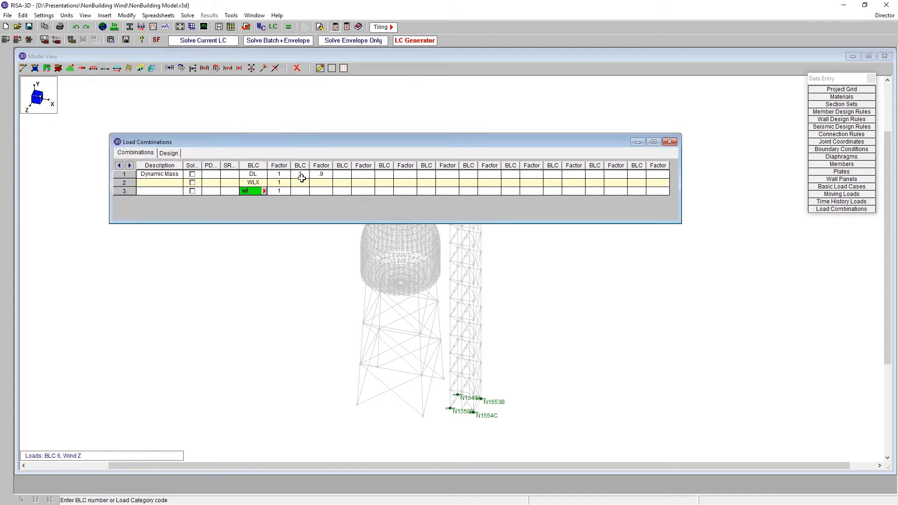
pyautogui.press('Tab')
pyautogui.click(204, 42)
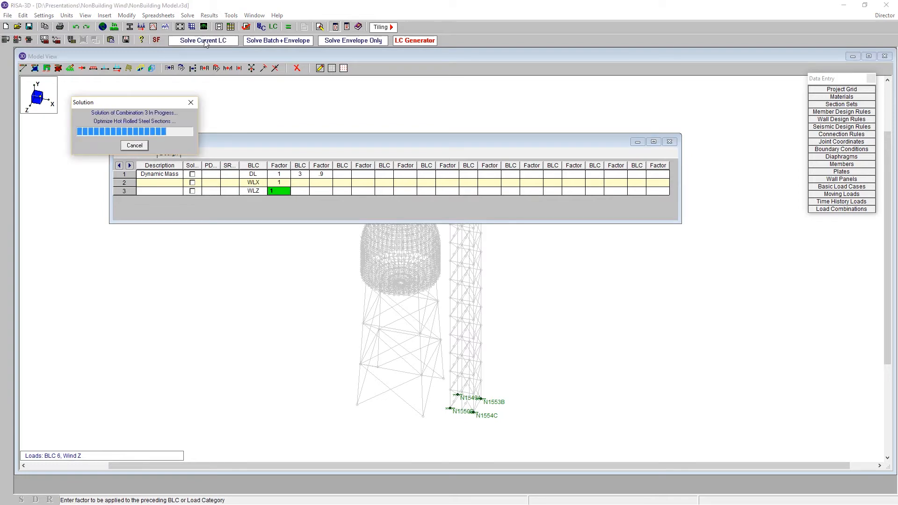
# Open the joint reactions, restrict them to the four selected tower base joints, and examine their Z reactions.
pyautogui.moveTo(7, 69); pyautogui.dragTo(688, 100)
pyautogui.click(691, 112)
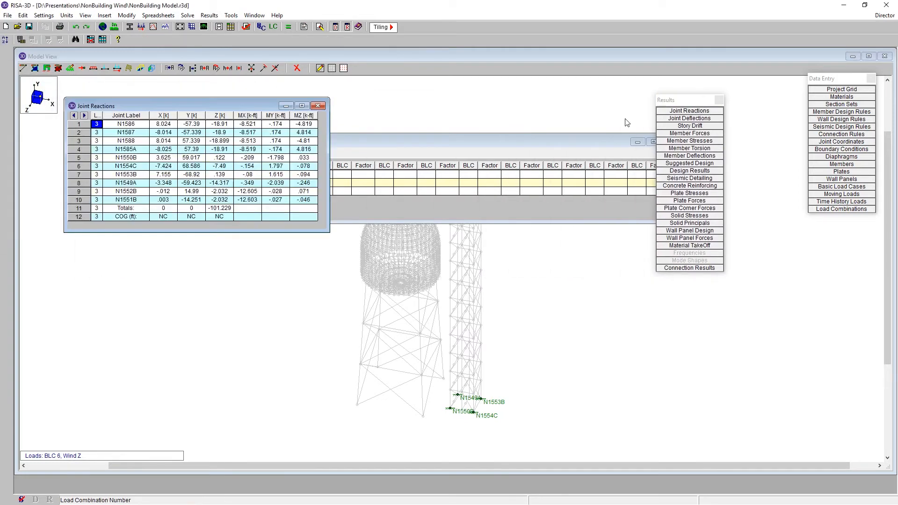
pyautogui.moveTo(226, 105); pyautogui.dragTo(227, 245)
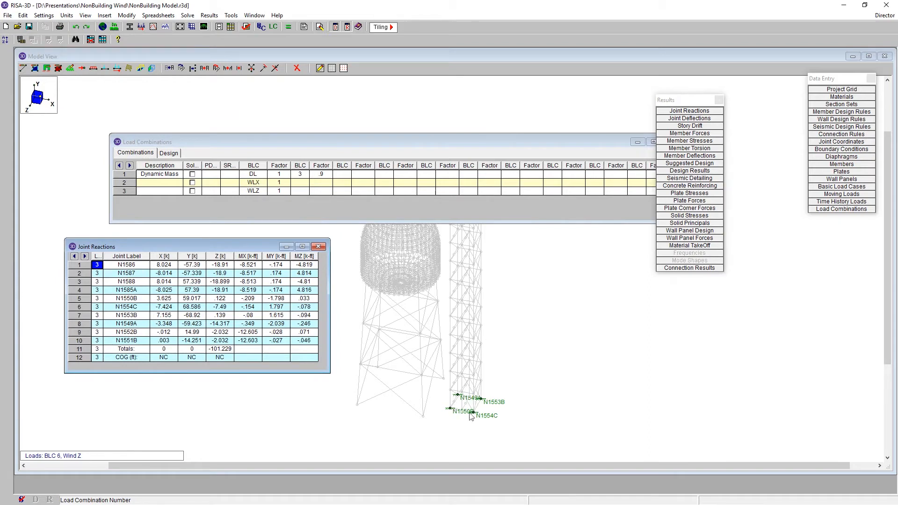
pyautogui.click(294, 404)
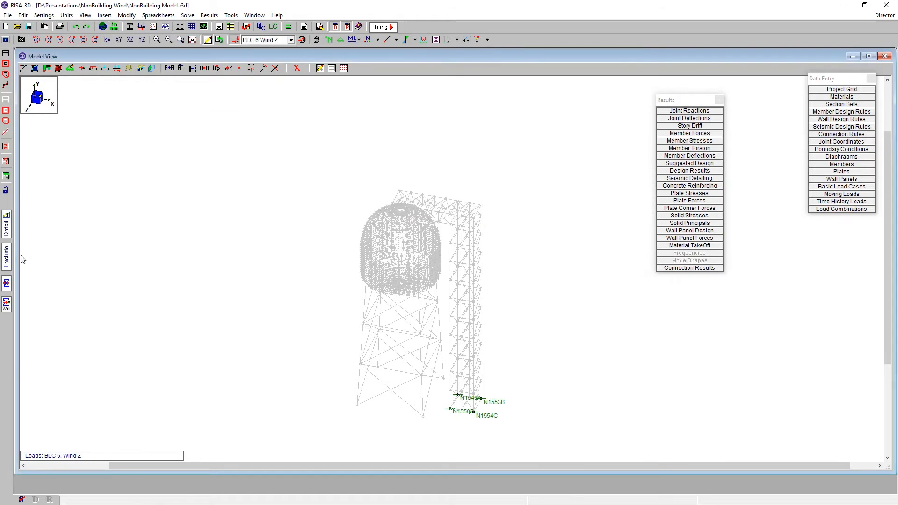
pyautogui.click(7, 263)
pyautogui.click(173, 147)
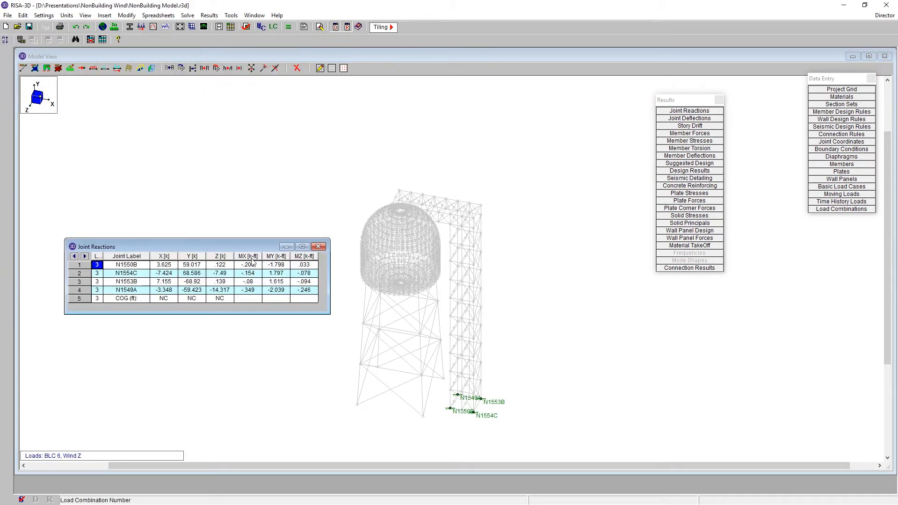
pyautogui.moveTo(233, 246); pyautogui.dragTo(260, 169)
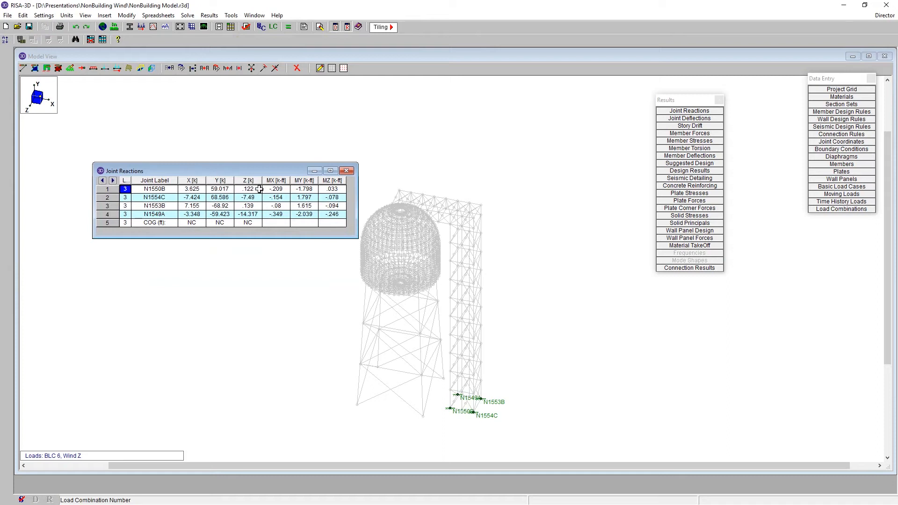
pyautogui.moveTo(255, 189); pyautogui.dragTo(248, 214)
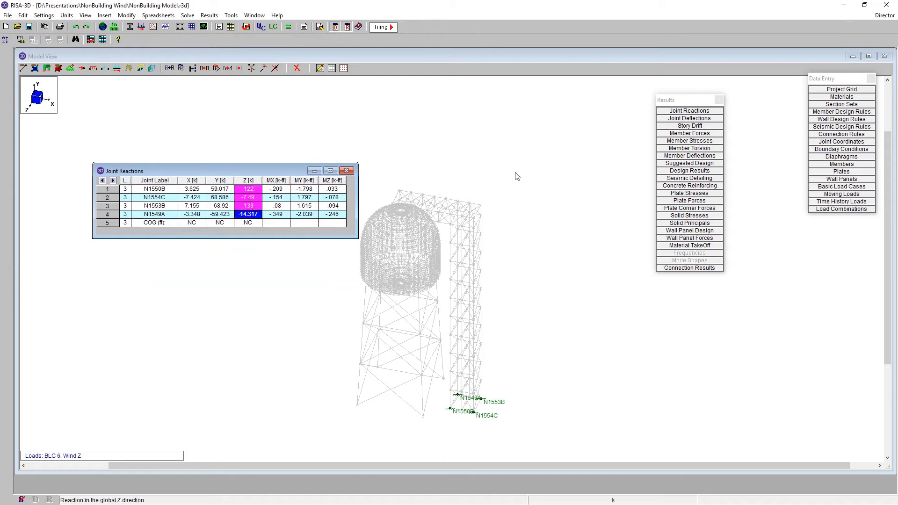
# Bring up the load combinations below the joint reactions and solve the WLX combination.
pyautogui.click(857, 209)
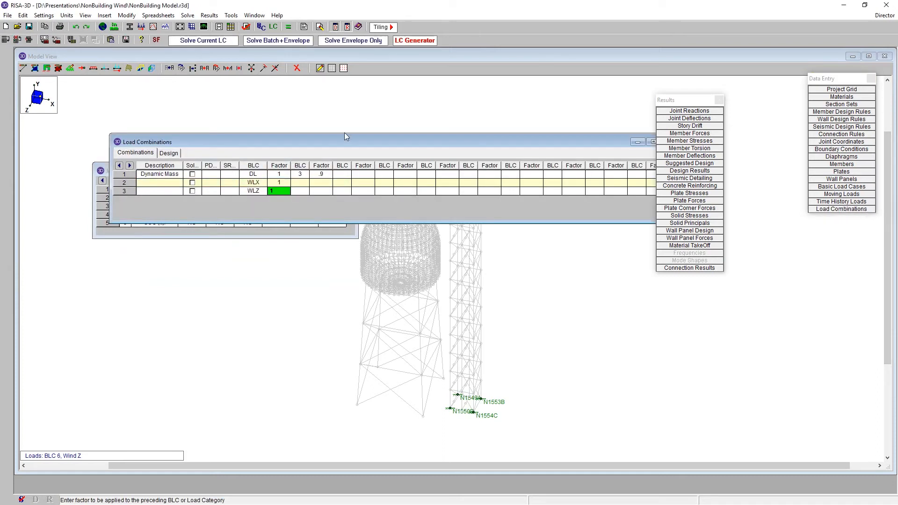
pyautogui.moveTo(345, 135); pyautogui.dragTo(347, 255)
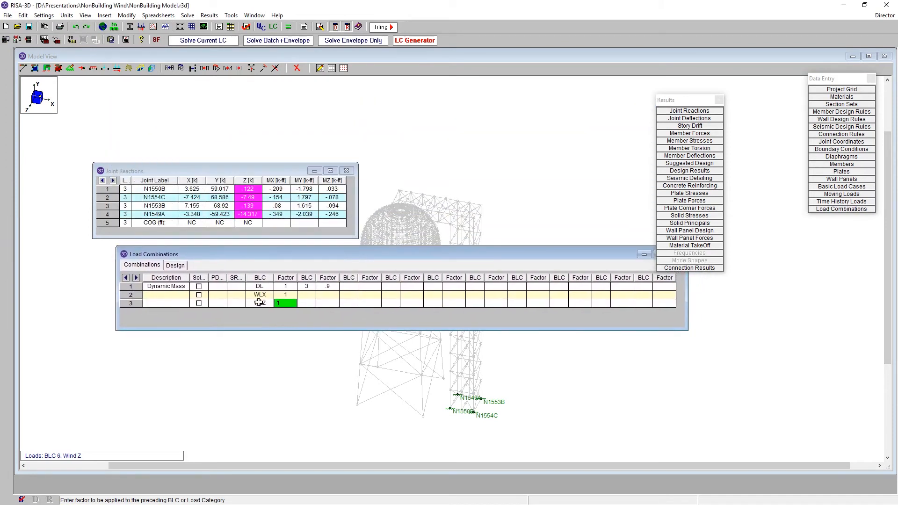
pyautogui.click(249, 214)
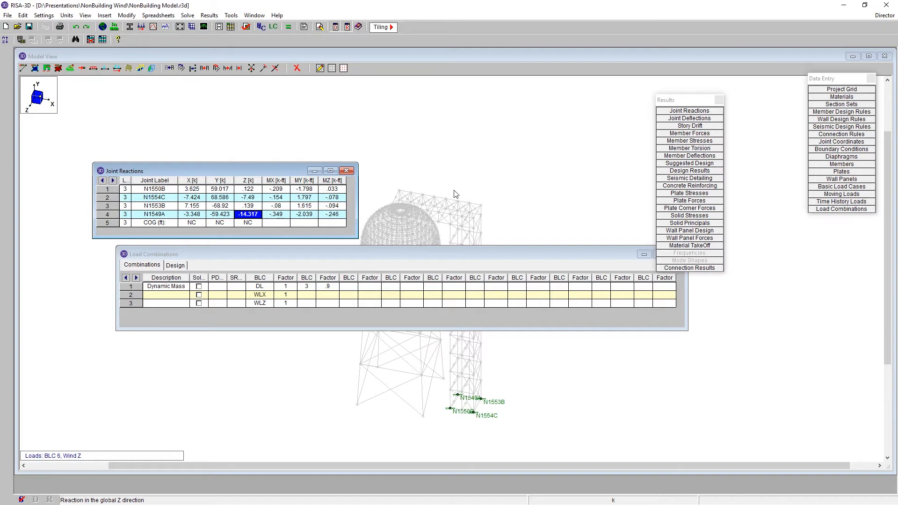
pyautogui.click(182, 296)
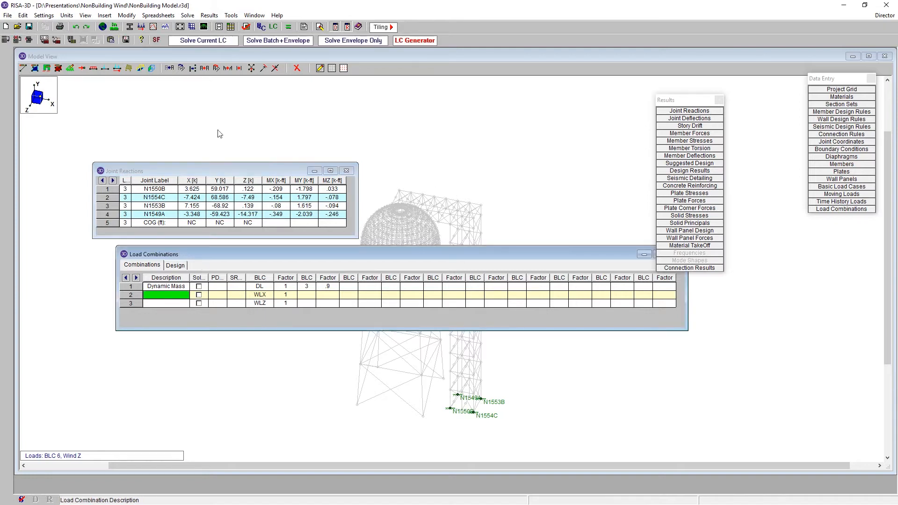
pyautogui.click(197, 40)
pyautogui.click(174, 121)
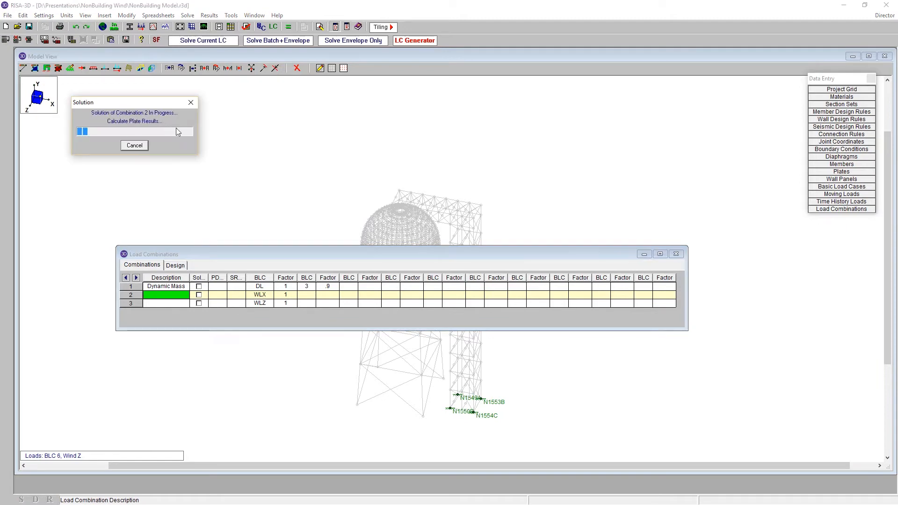
# Restrict the WLX joint reactions to the selected tower base joints and examine their X reactions.
pyautogui.click(408, 177)
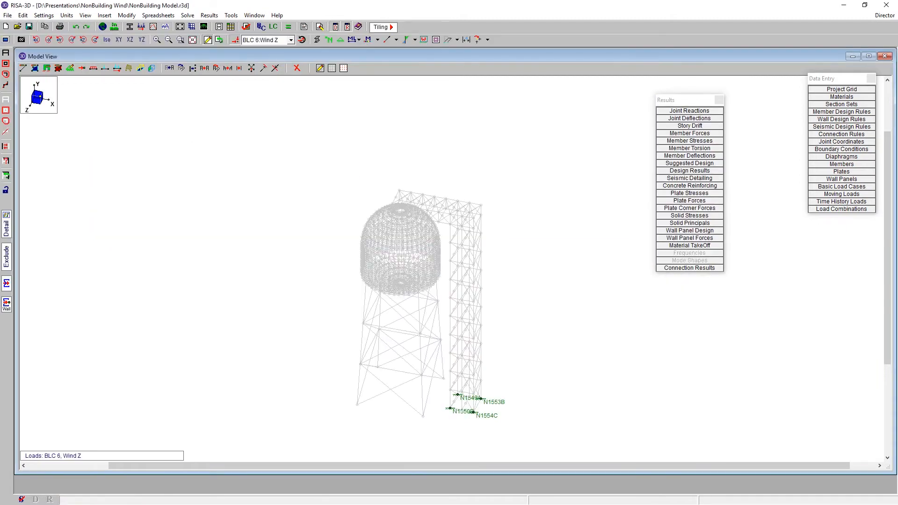
pyautogui.click(7, 265)
pyautogui.click(171, 150)
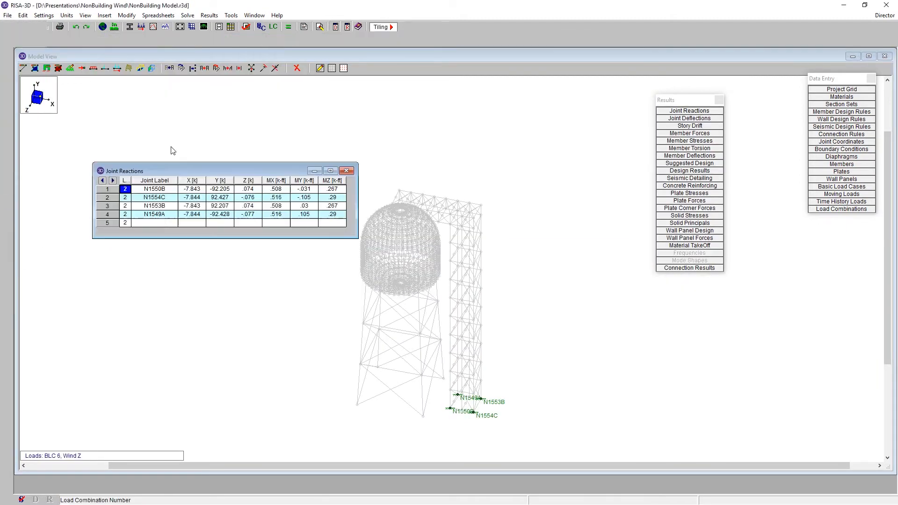
pyautogui.moveTo(197, 190); pyautogui.dragTo(198, 214)
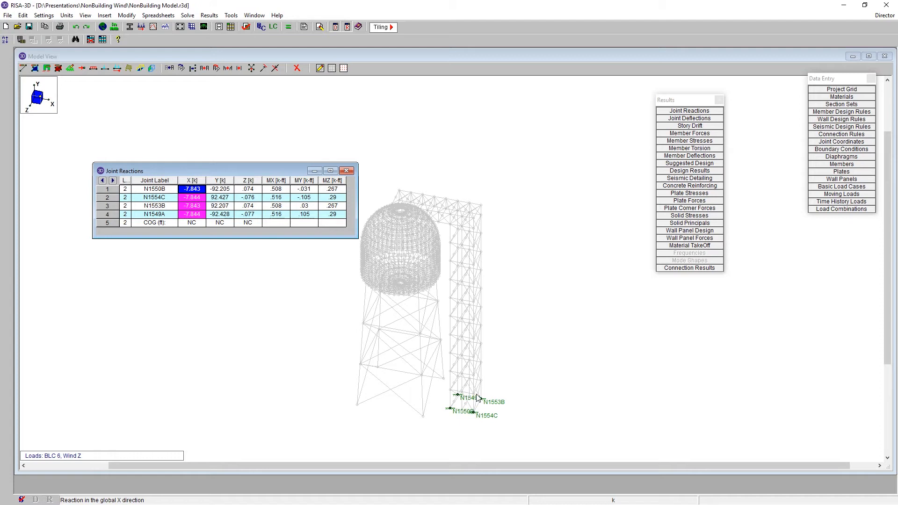
# Switch to the isometric view and add joint N1616A near the tank's top opening to the selection.
pyautogui.click(502, 266)
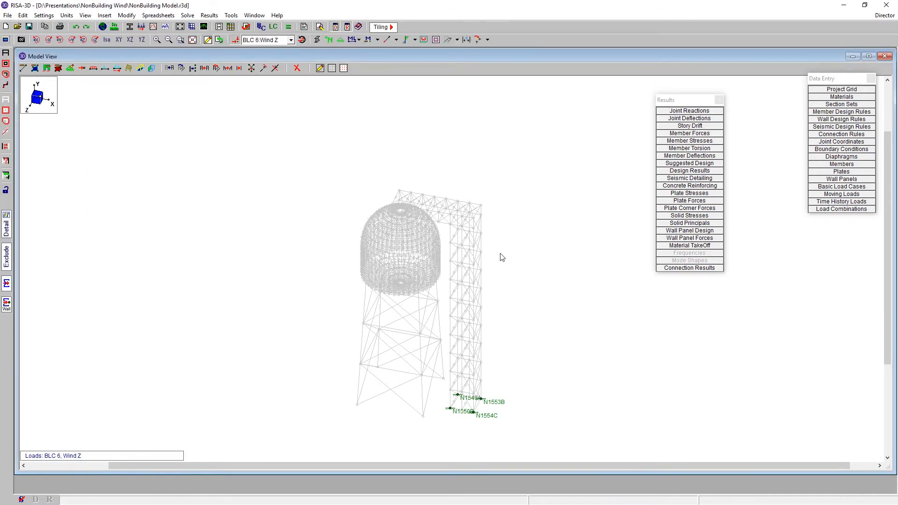
pyautogui.scroll(3, 427, 237)
pyautogui.keyDown('shift'); pyautogui.moveTo(427, 238); pyautogui.dragTo(515, 357, button='middle'); pyautogui.keyUp('shift')
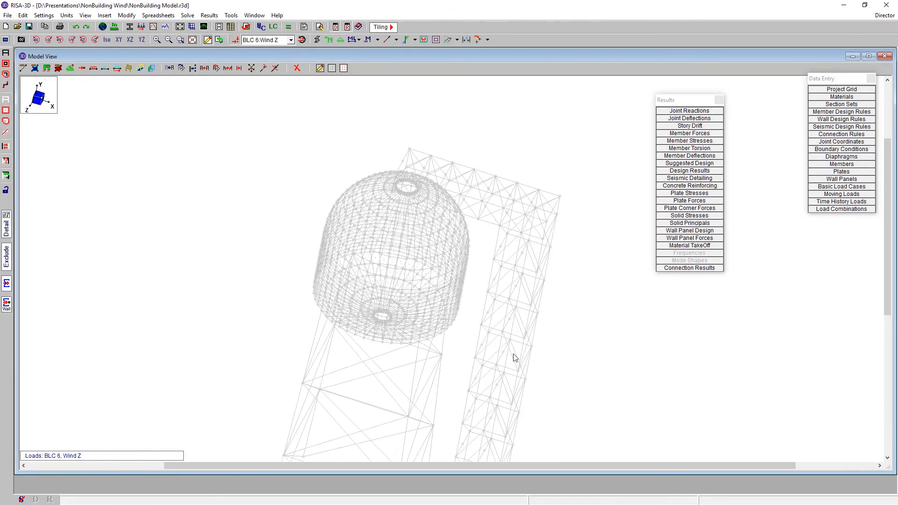
pyautogui.click(107, 39)
pyautogui.scroll(5, 379, 172)
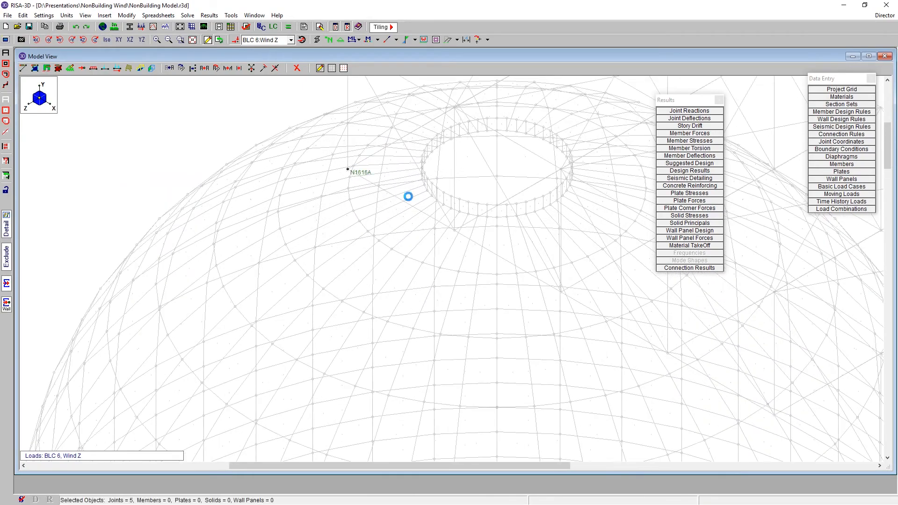
pyautogui.scroll(-5, 391, 185)
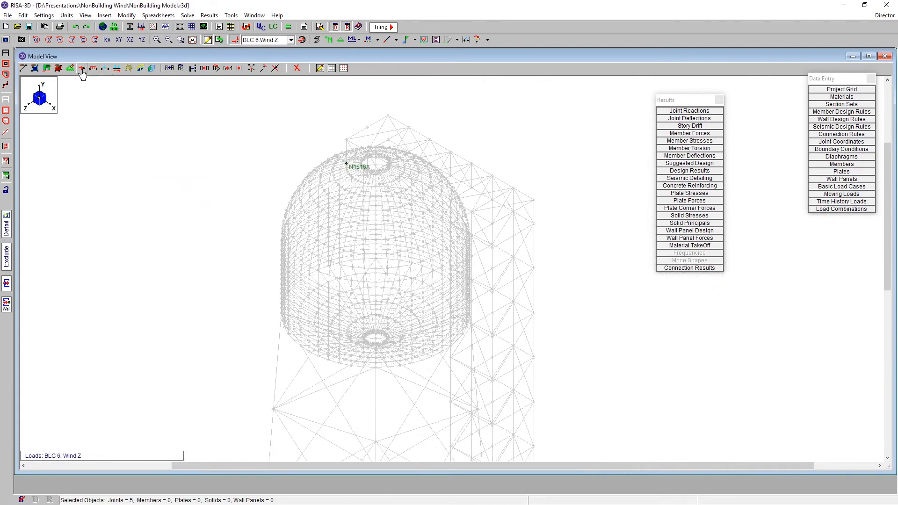
# Apply a 5.5 k joint load in direction Z to joint N1616A for load case 7: Torsion.
pyautogui.click(81, 68)
pyautogui.click(176, 122)
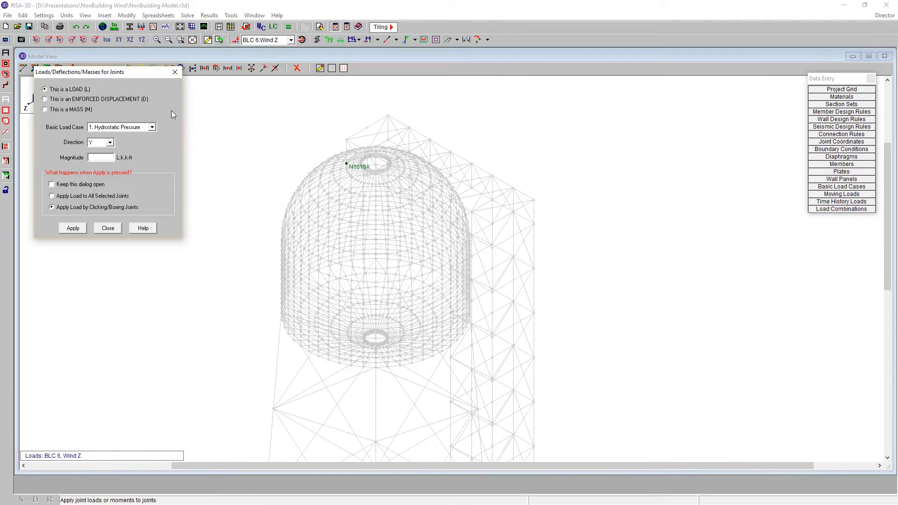
pyautogui.click(126, 129)
pyautogui.click(119, 172)
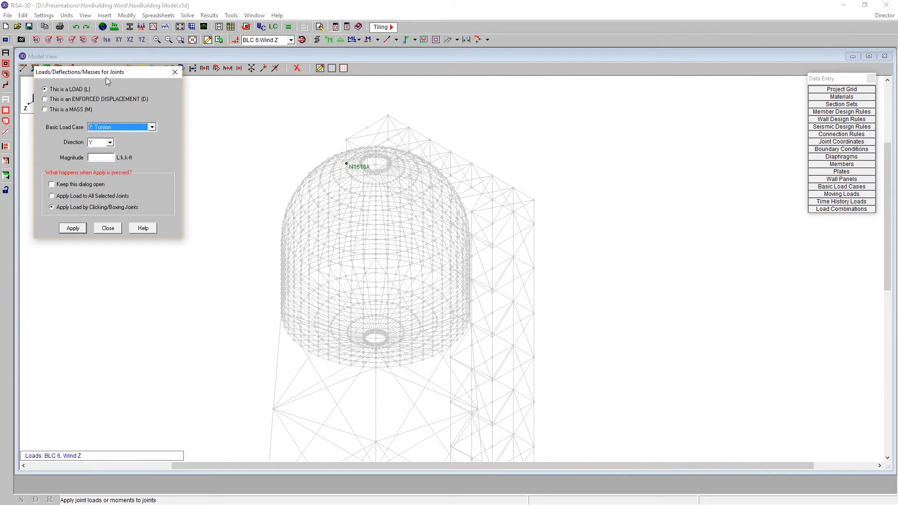
pyautogui.moveTo(103, 74); pyautogui.dragTo(186, 98)
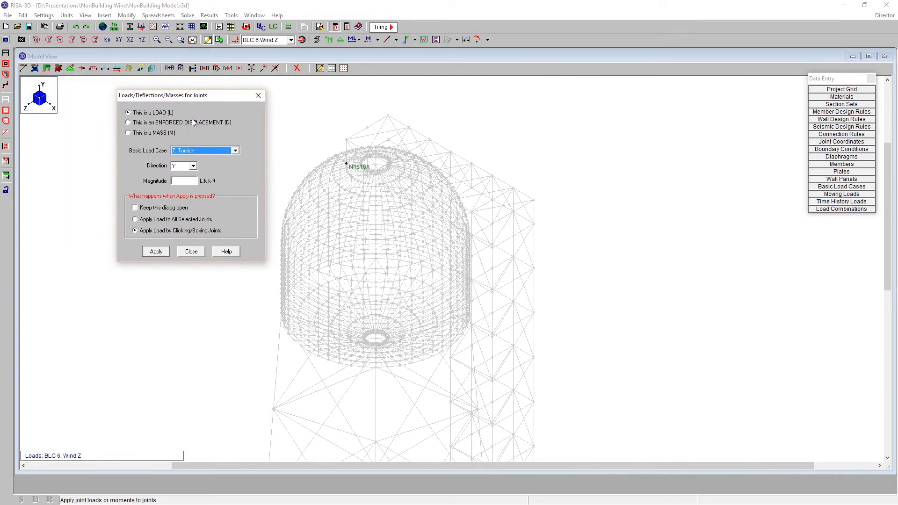
pyautogui.click(193, 166)
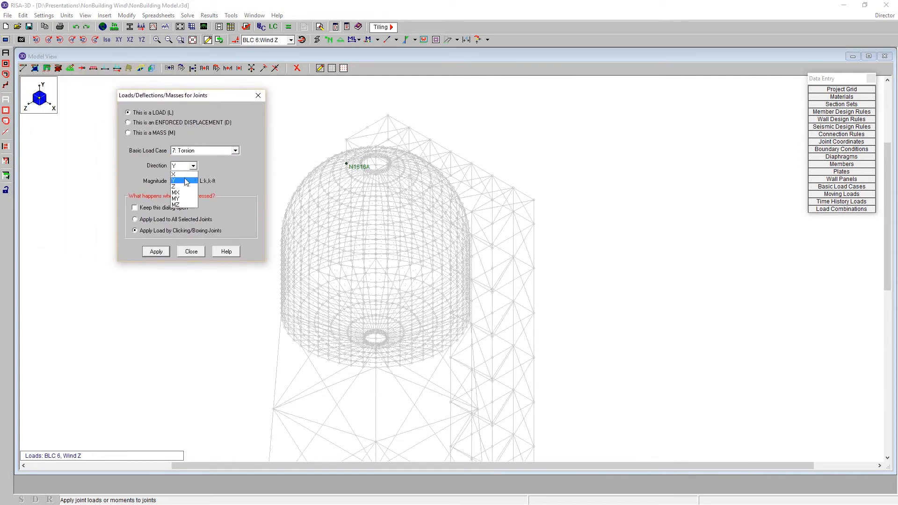
pyautogui.click(190, 181)
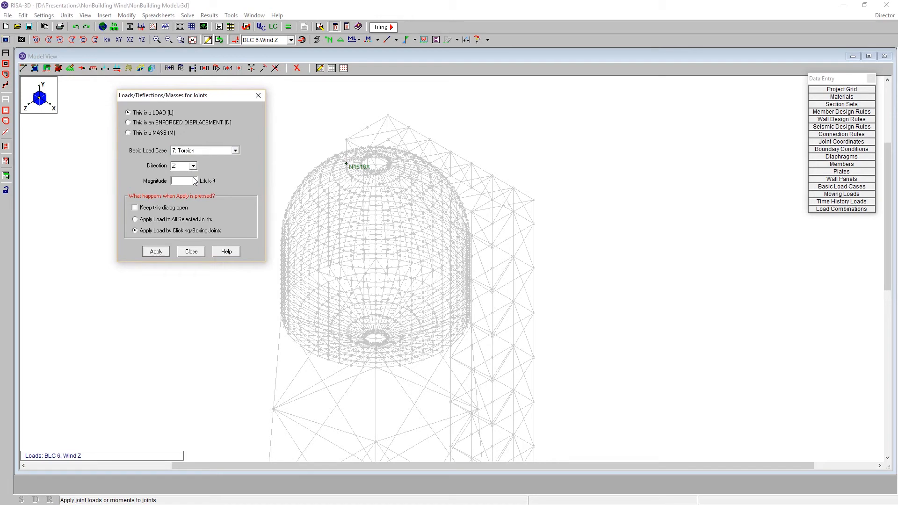
pyautogui.write('5.5')
pyautogui.click(158, 252)
pyautogui.click(347, 163)
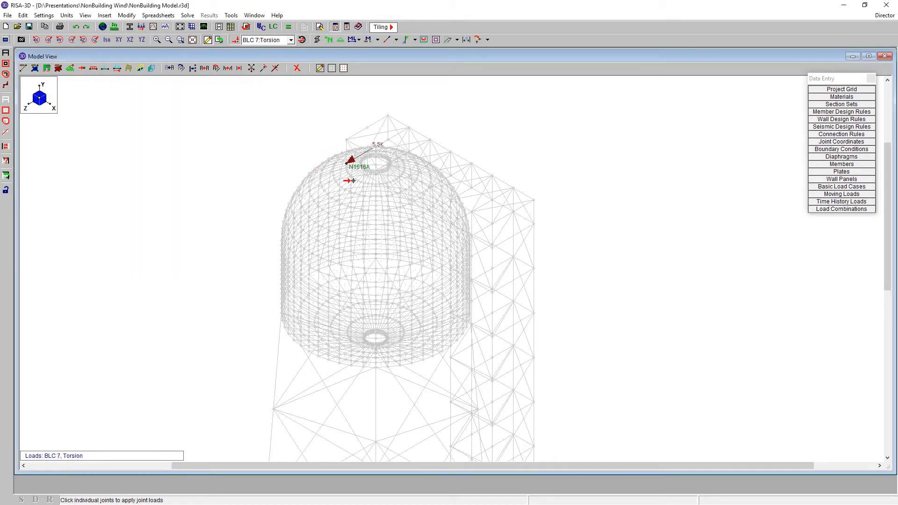
# Clear the selection and select the base joints of the tank's two rear legs.
pyautogui.scroll(-4, 357, 167)
pyautogui.keyDown('ctrl'); pyautogui.moveTo(407, 393); pyautogui.dragTo(439, 347, button='middle'); pyautogui.keyUp('ctrl')
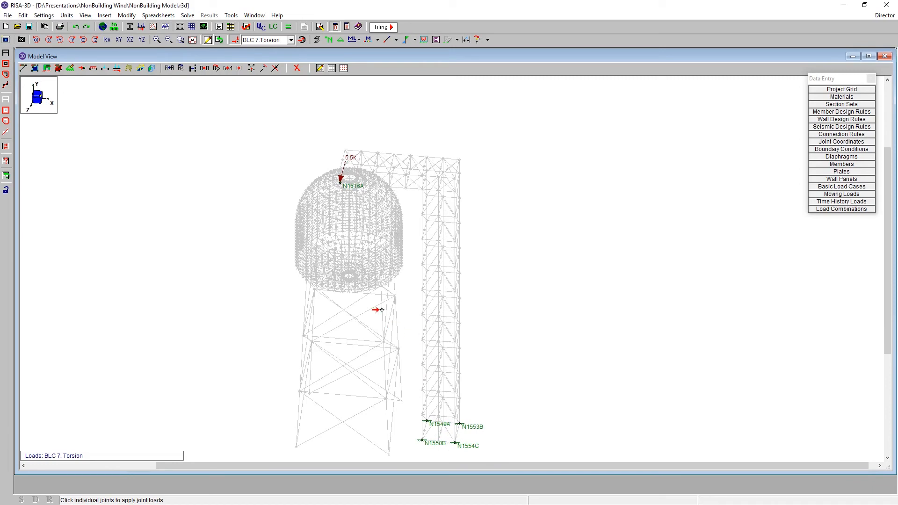
pyautogui.scroll(-1, 341, 204)
pyautogui.scroll(2, 387, 375)
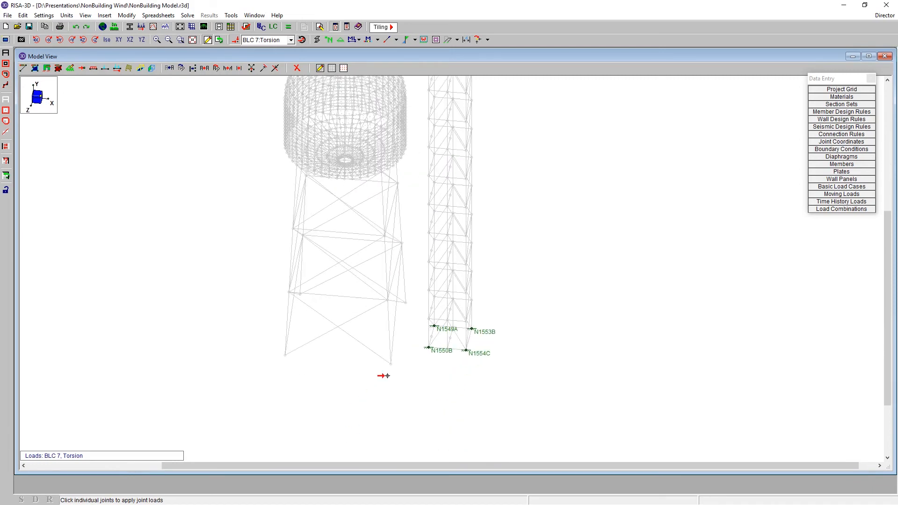
pyautogui.click(5, 99)
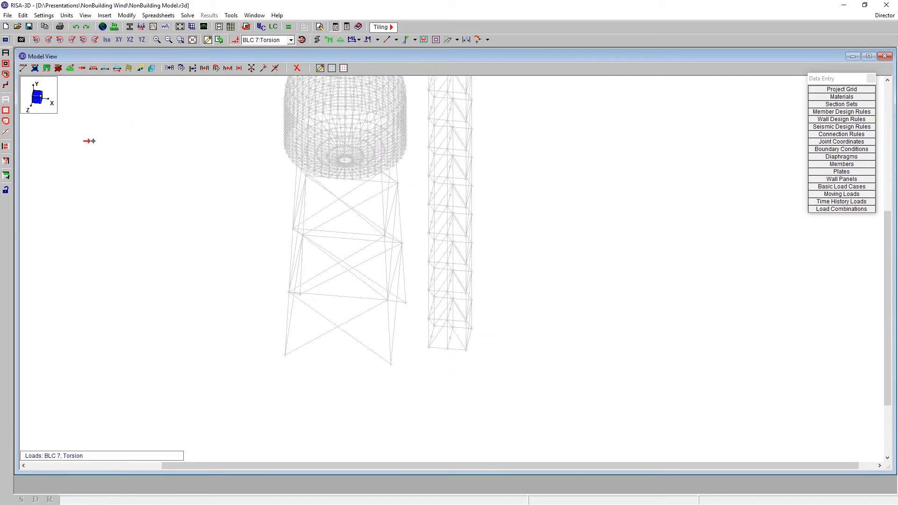
pyautogui.click(300, 294)
pyautogui.click(405, 303)
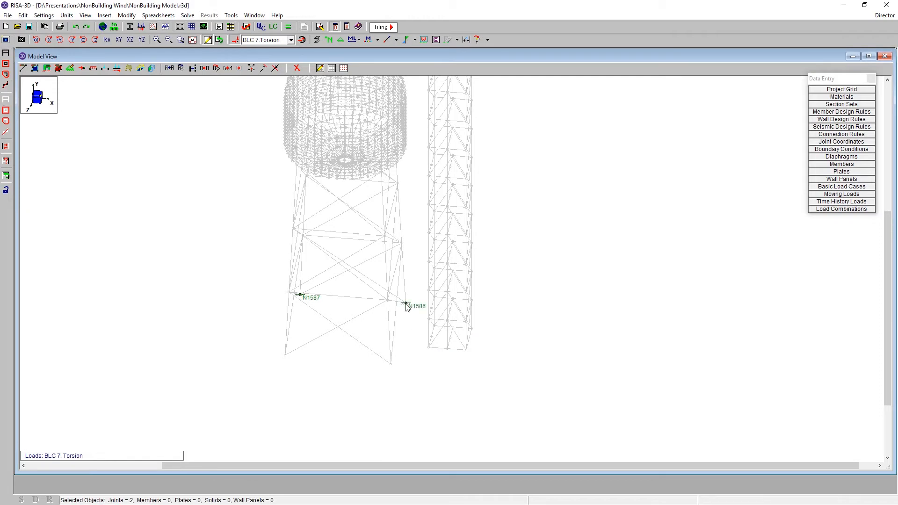
# Add the tank tower's remaining two base joints, N1585A and N1588, to the selection and solve the WLX load combination.
pyautogui.click(391, 364)
pyautogui.click(285, 355)
pyautogui.click(836, 209)
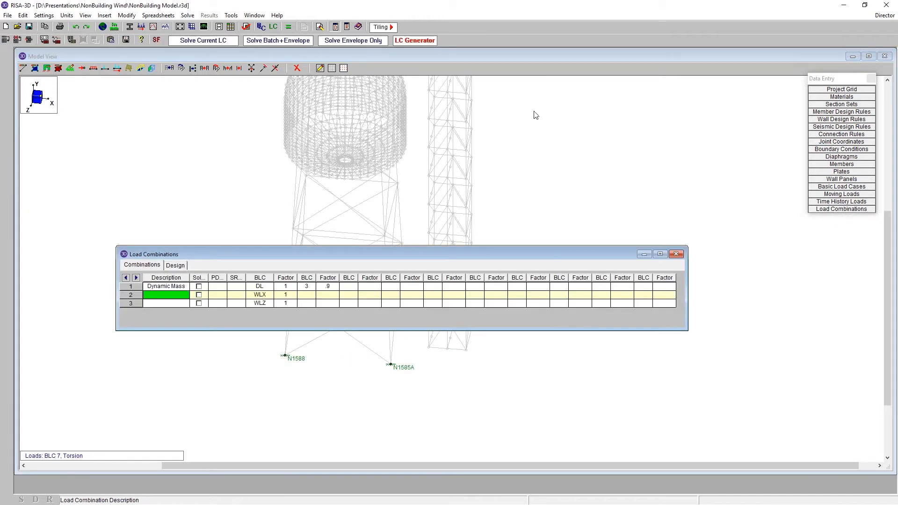
pyautogui.click(214, 41)
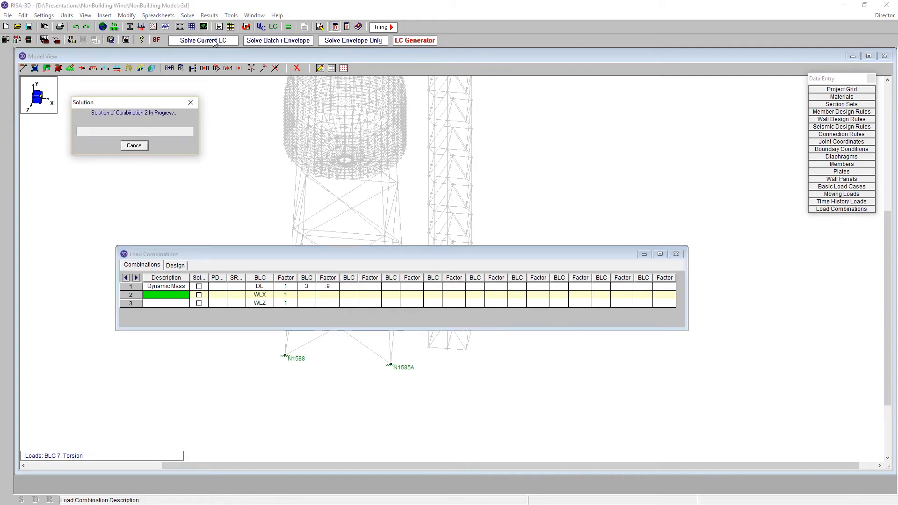
# Limit the results to the selected base joints and read their joint reactions in the X direction.
pyautogui.click(173, 114)
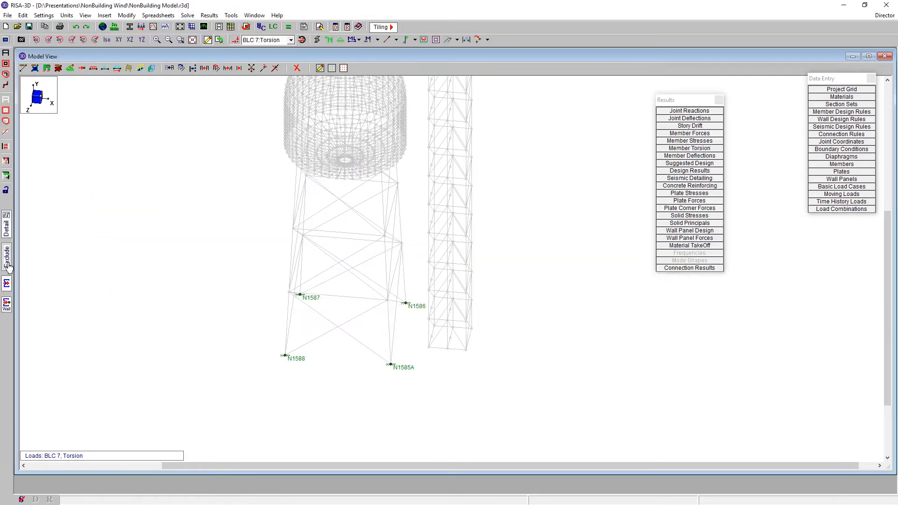
pyautogui.click(7, 261)
pyautogui.click(187, 145)
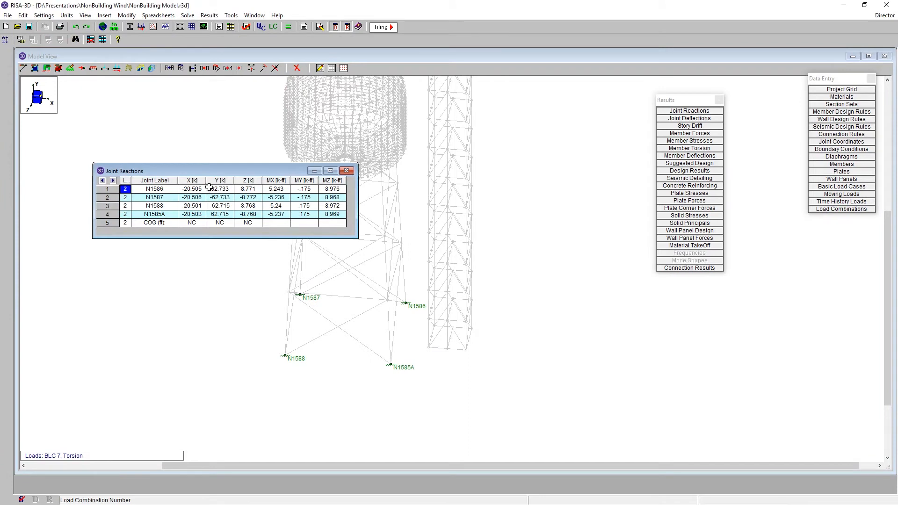
pyautogui.moveTo(198, 189); pyautogui.dragTo(198, 215)
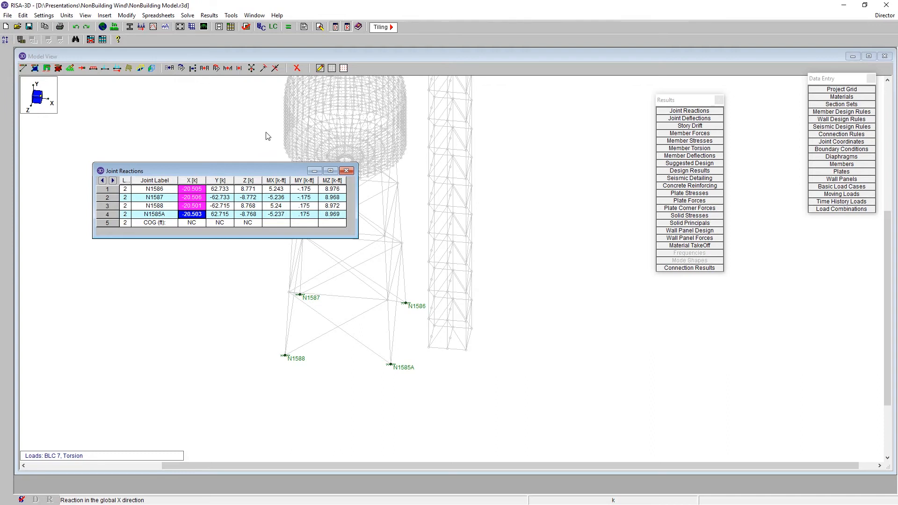
pyautogui.click(237, 138)
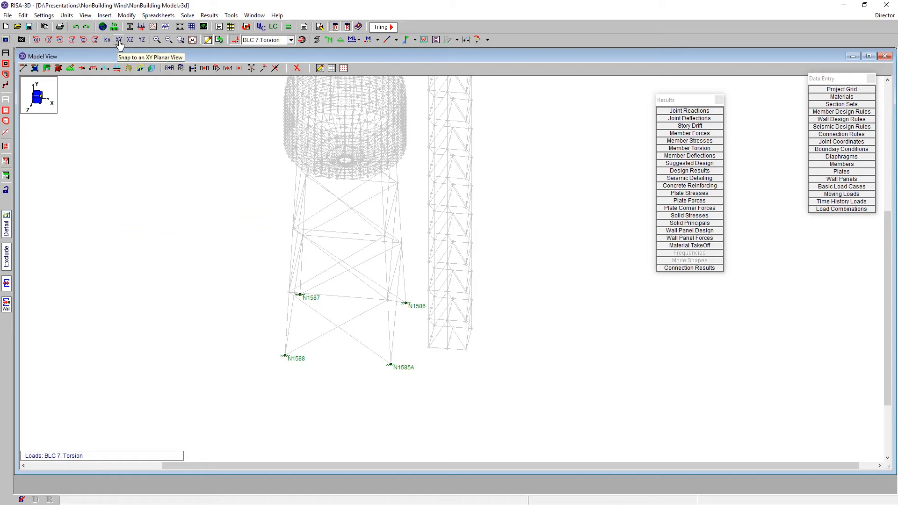
# Select the whole ring of members and joints where the tank's cylinder meets its conical bottom, using the XY view.
pyautogui.click(118, 40)
pyautogui.scroll(4, 330, 126)
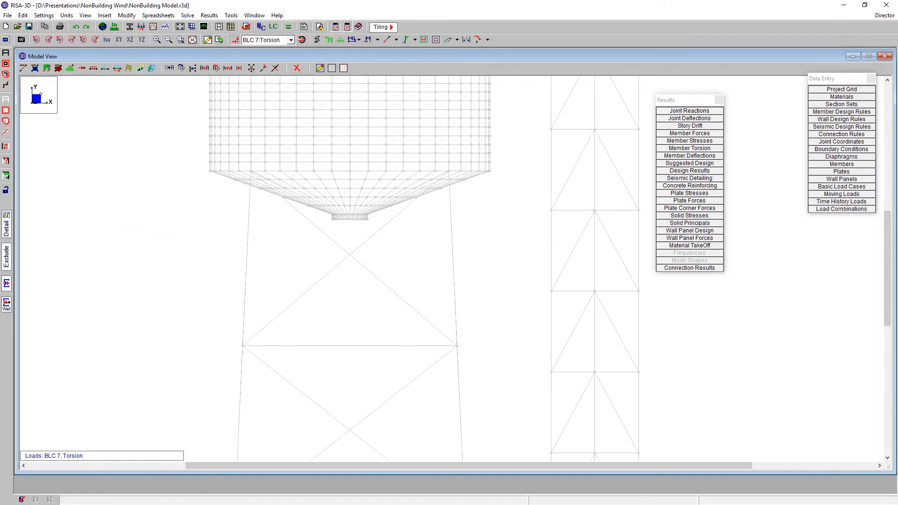
pyautogui.click(6, 63)
pyautogui.moveTo(213, 170); pyautogui.dragTo(516, 180)
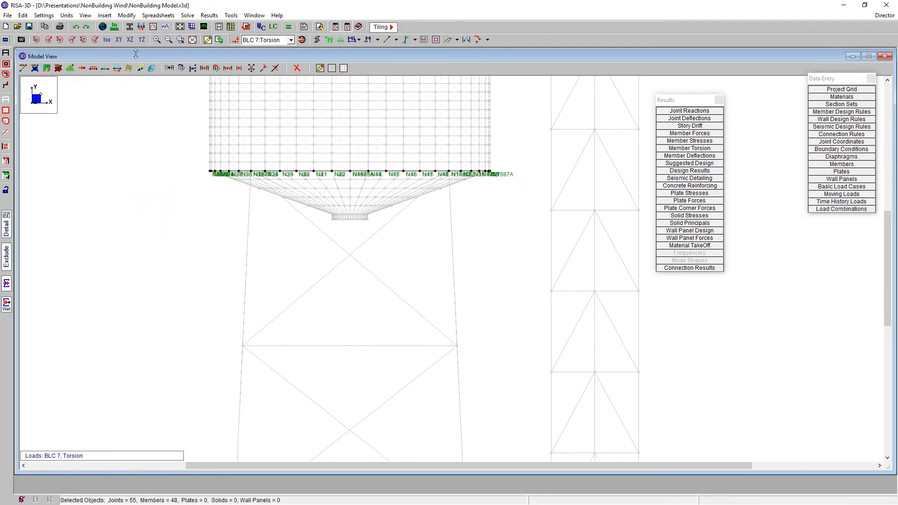
pyautogui.click(108, 40)
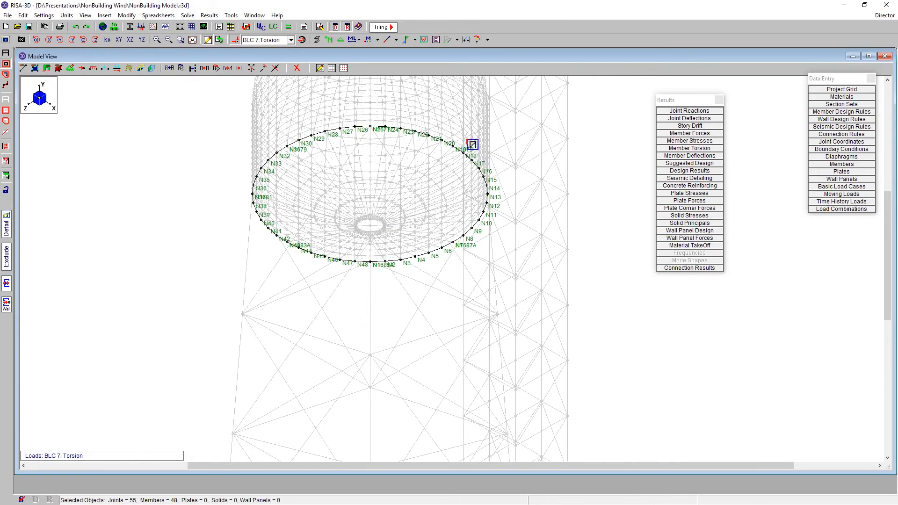
# Apply a distributed load of .246 k/ft in the local x direction to all selected ring members under load case 7: Torsion.
pyautogui.click(93, 71)
pyautogui.click(175, 123)
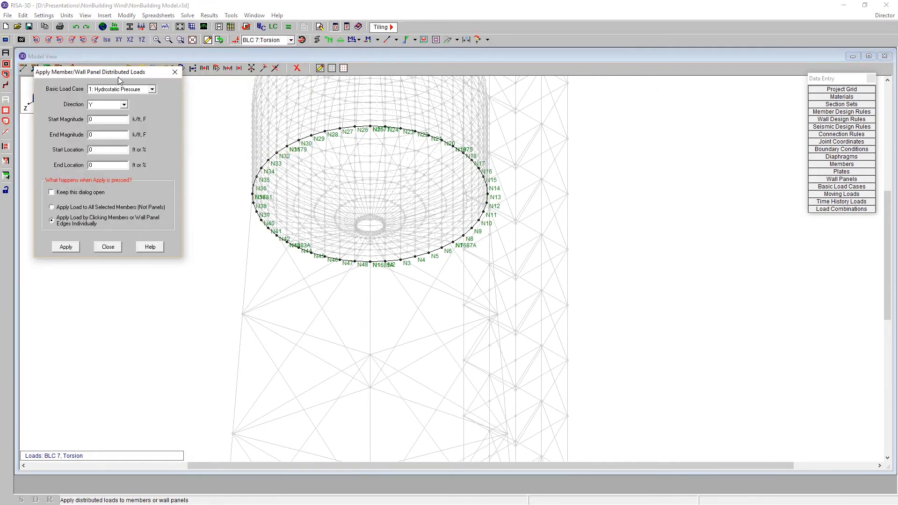
pyautogui.moveTo(118, 76); pyautogui.dragTo(165, 99)
pyautogui.click(199, 111)
pyautogui.click(163, 156)
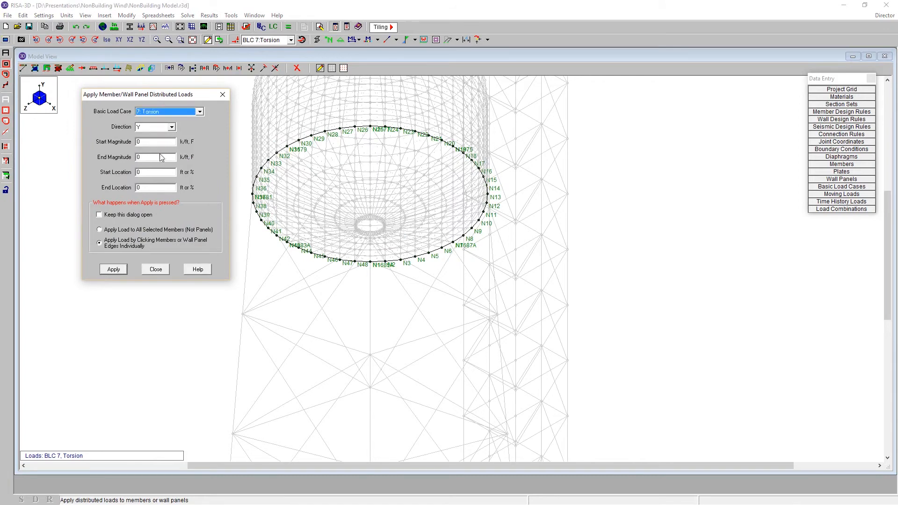
pyautogui.click(164, 128)
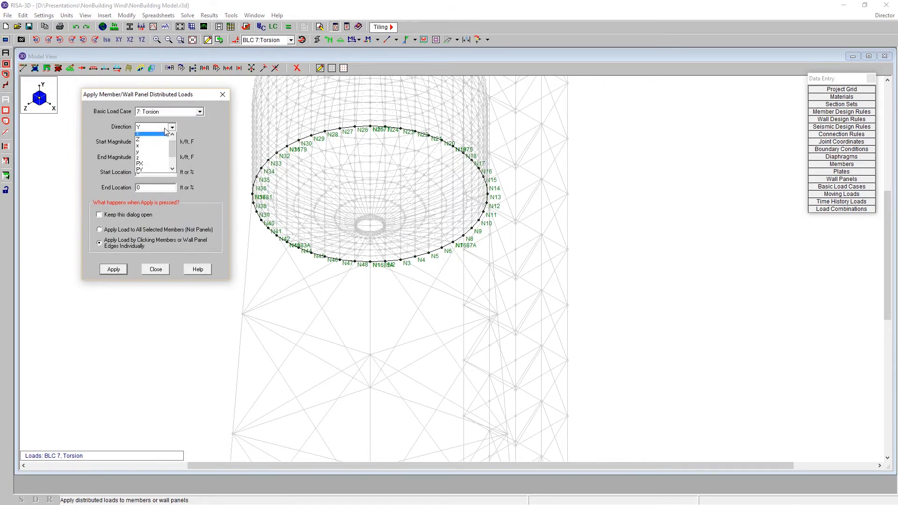
pyautogui.click(152, 148)
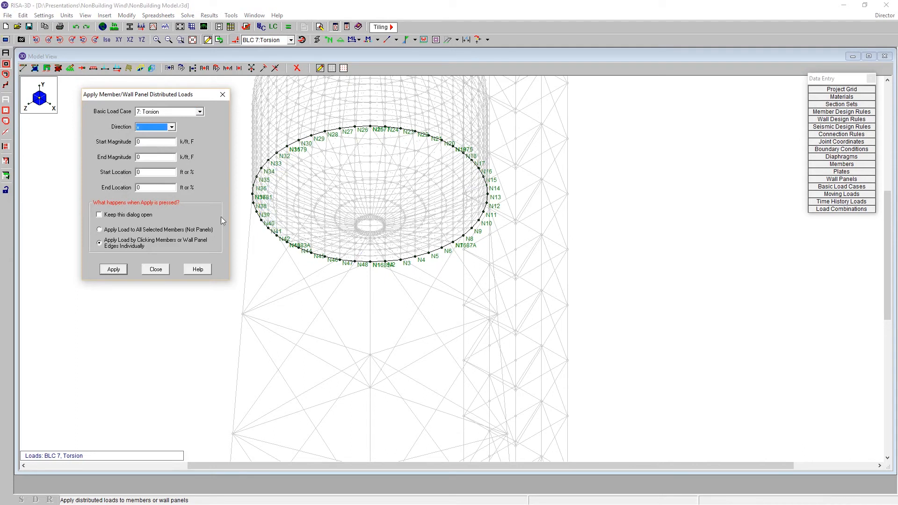
pyautogui.press('Tab')
pyautogui.click(133, 231)
pyautogui.click(113, 270)
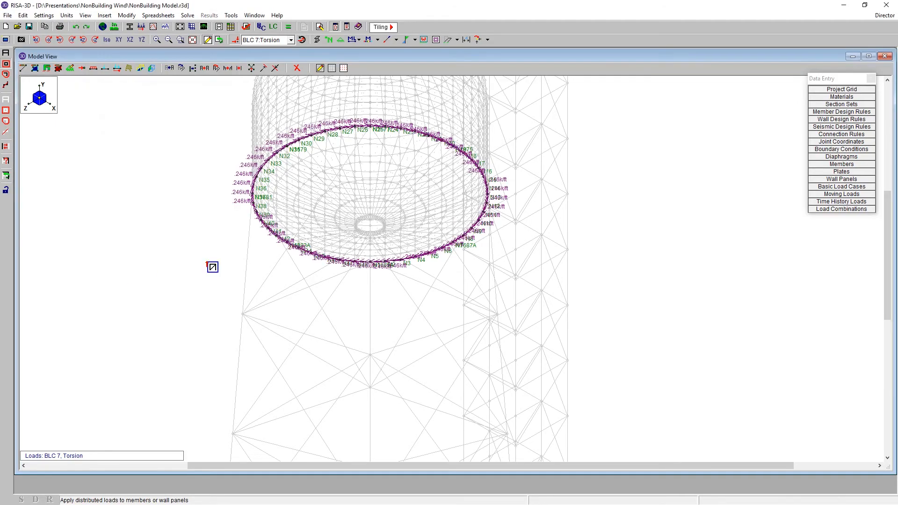
pyautogui.scroll(5, 364, 262)
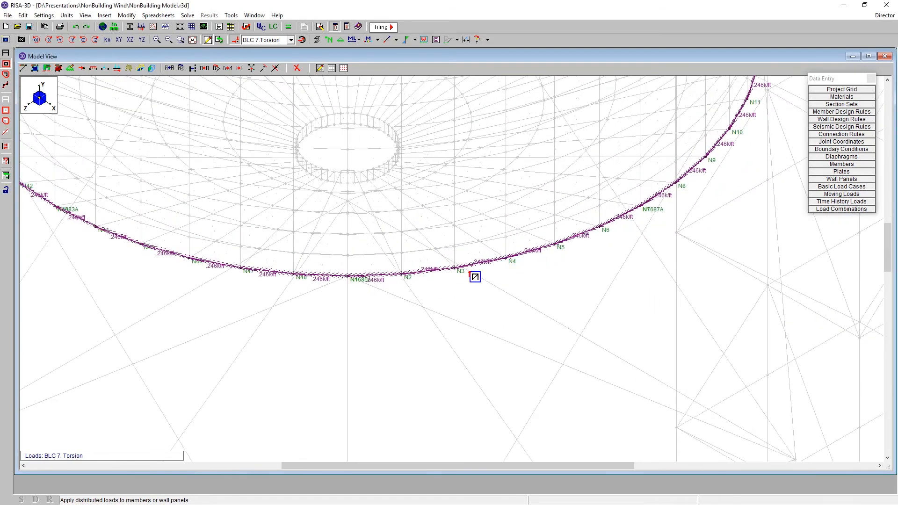
pyautogui.scroll(-5, 231, 256)
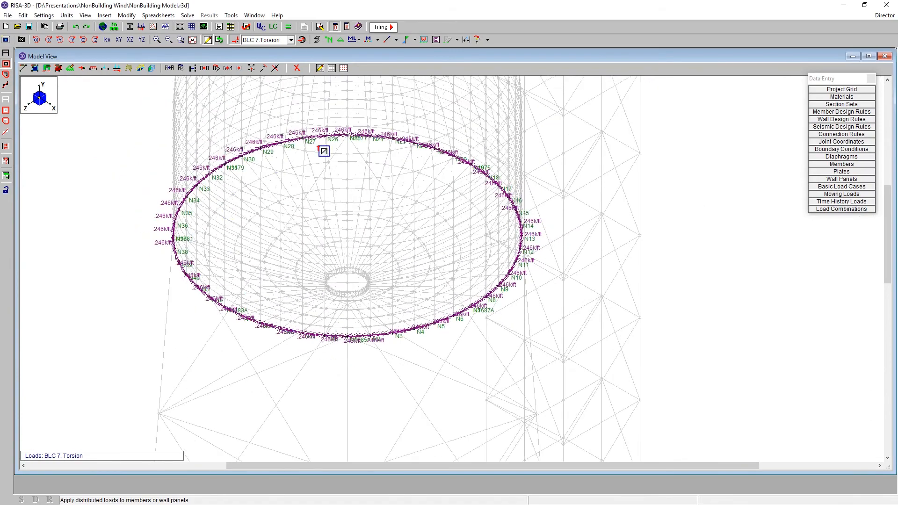
pyautogui.scroll(-4, 341, 202)
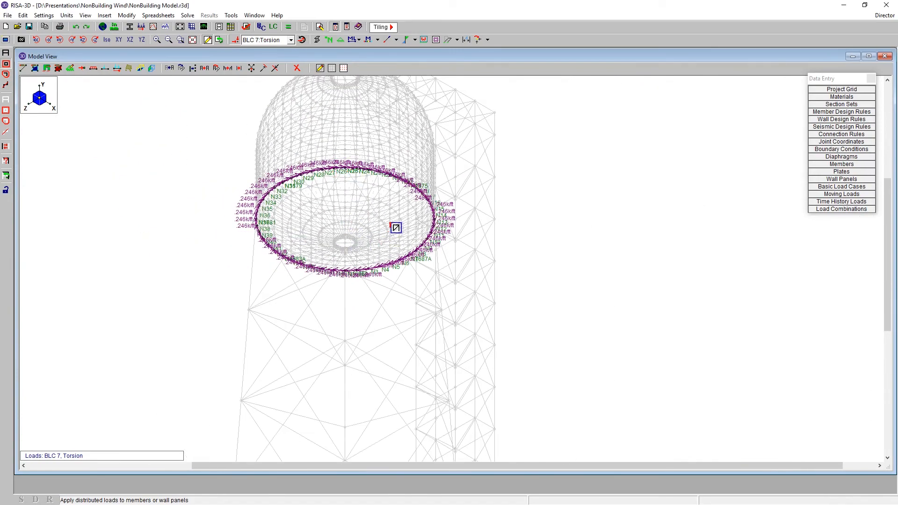
pyautogui.scroll(-3, 403, 191)
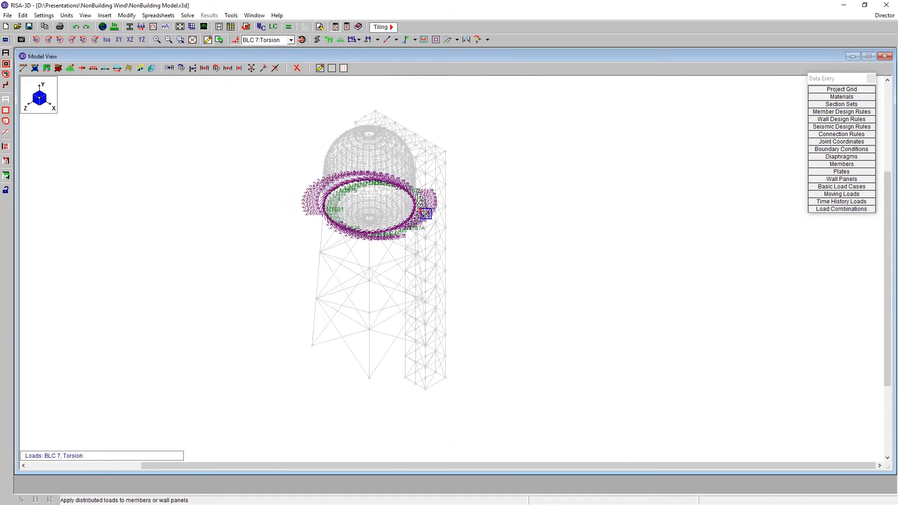
pyautogui.scroll(1, 449, 205)
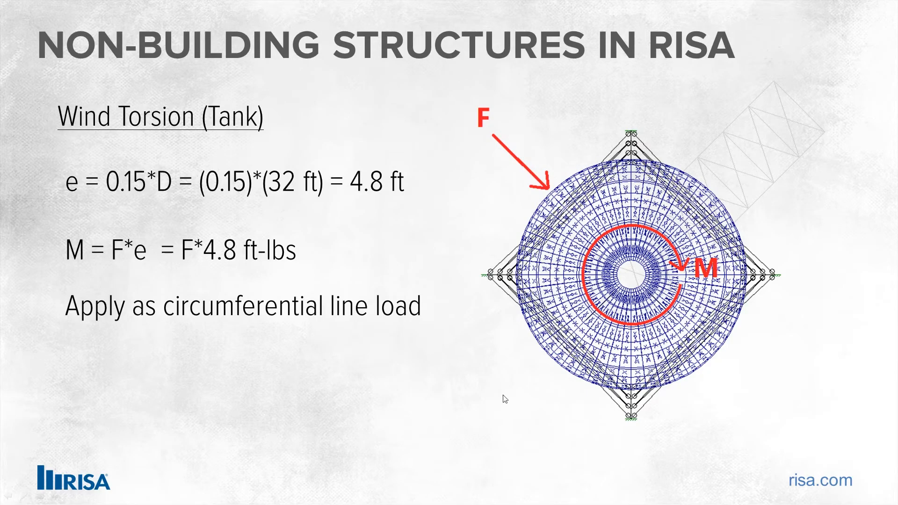
pyautogui.click(504, 399)
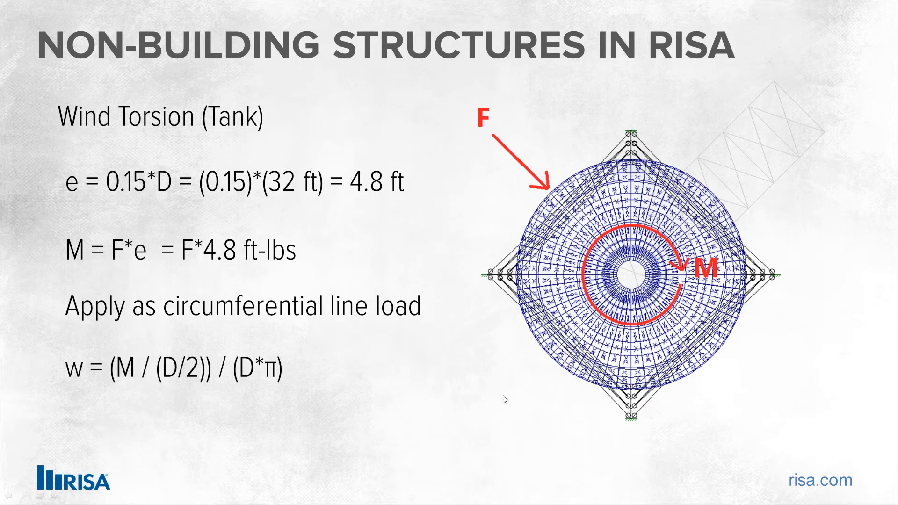
pyautogui.click(505, 399)
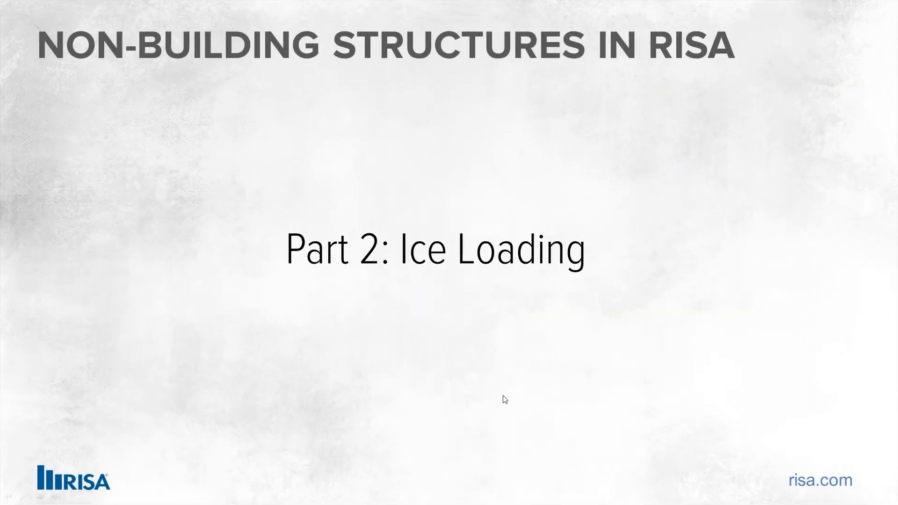
pyautogui.press('Right')
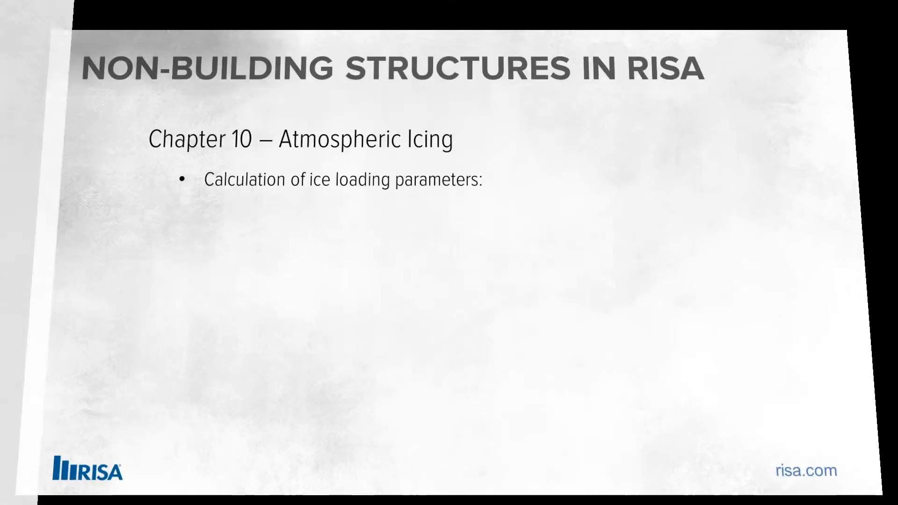
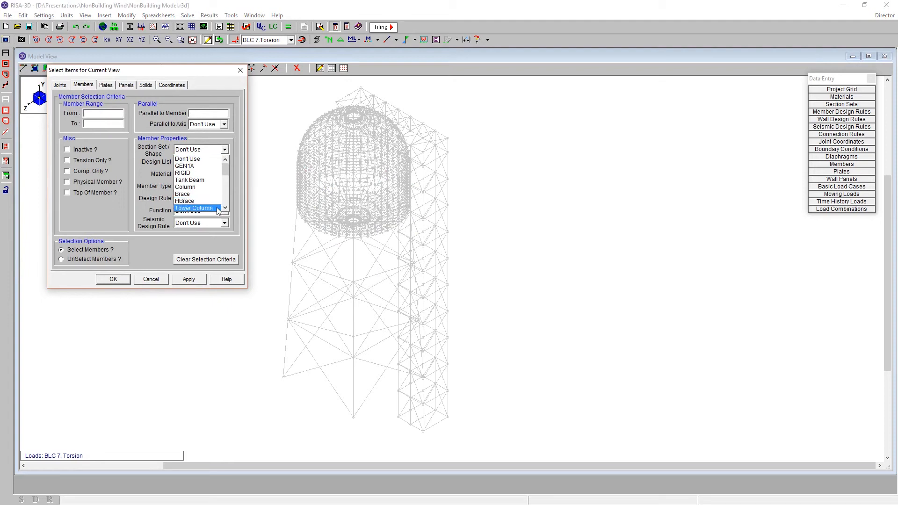
# Select all members that use the section sets Tower Column, Tower-Brace and Tower-Beam.
pyautogui.scroll(-3, 224, 210)
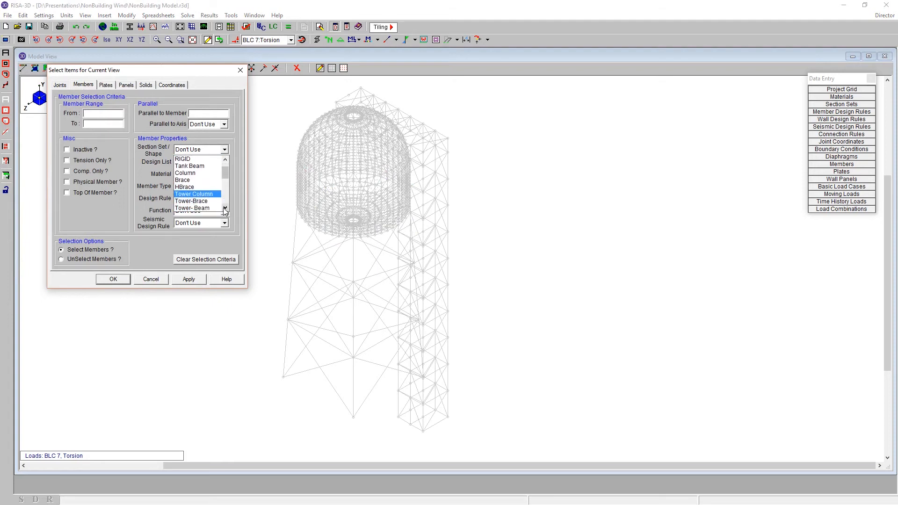
pyautogui.click(194, 187)
pyautogui.click(189, 279)
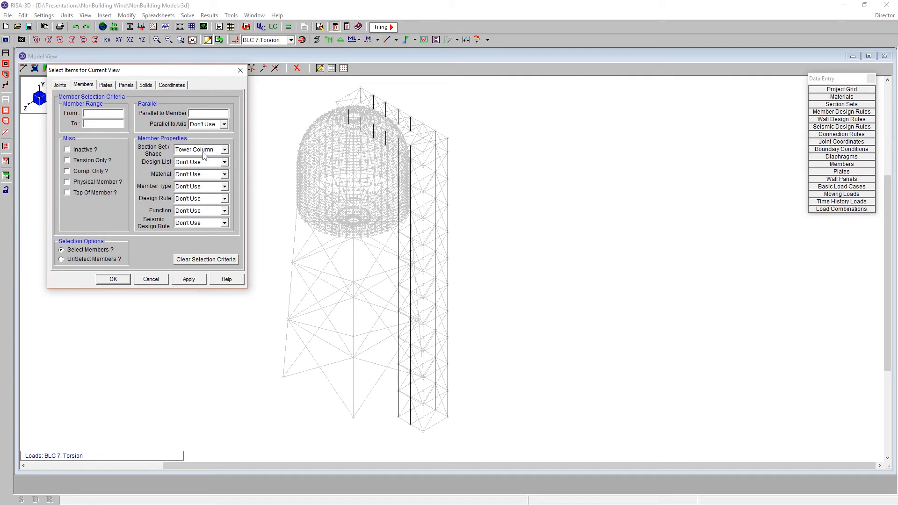
pyautogui.click(204, 150)
pyautogui.click(202, 162)
pyautogui.click(191, 279)
pyautogui.click(208, 150)
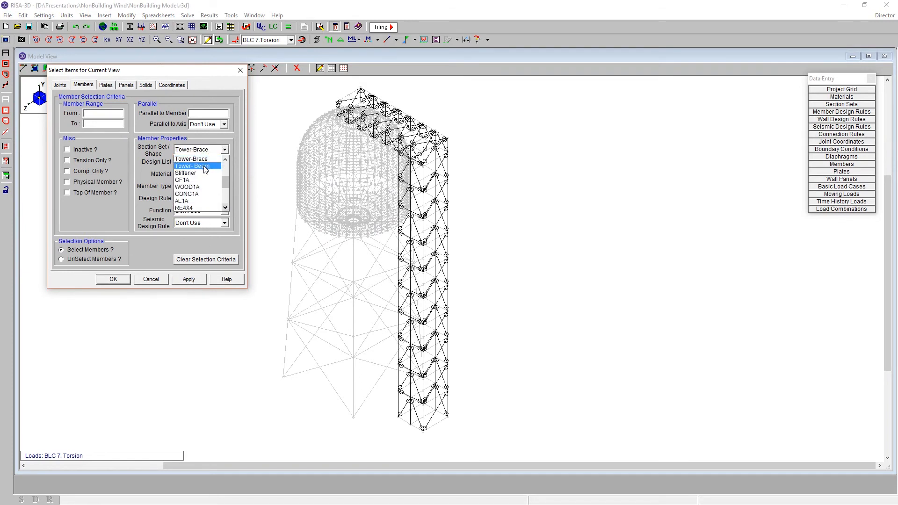
pyautogui.click(199, 162)
pyautogui.click(191, 280)
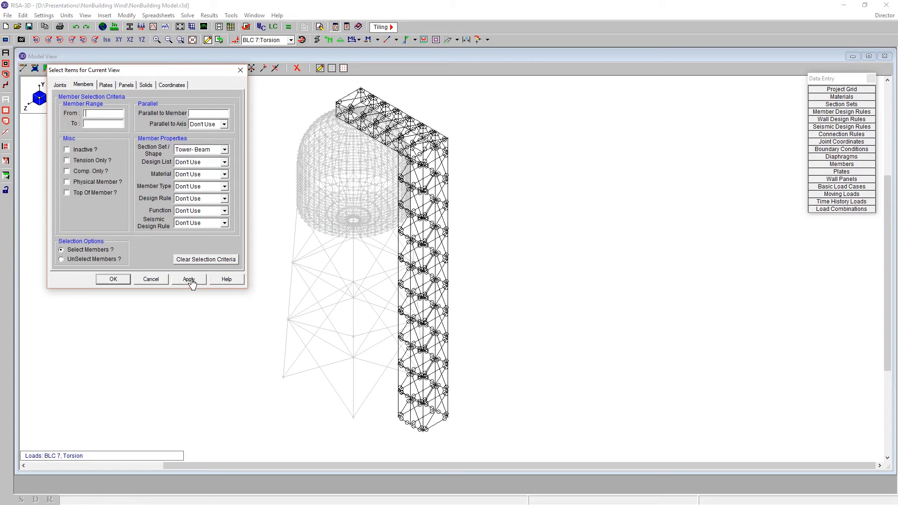
pyautogui.click(115, 280)
# Display the selected tower members as rendered solid shapes and inspect them near the top of the tank.
pyautogui.keyDown('shift'); pyautogui.moveTo(337, 392); pyautogui.dragTo(412, 349, button='middle'); pyautogui.keyUp('shift')
pyautogui.click(317, 40)
pyautogui.click(317, 40)
pyautogui.scroll(4, 343, 106)
pyautogui.scroll(8, 335, 160)
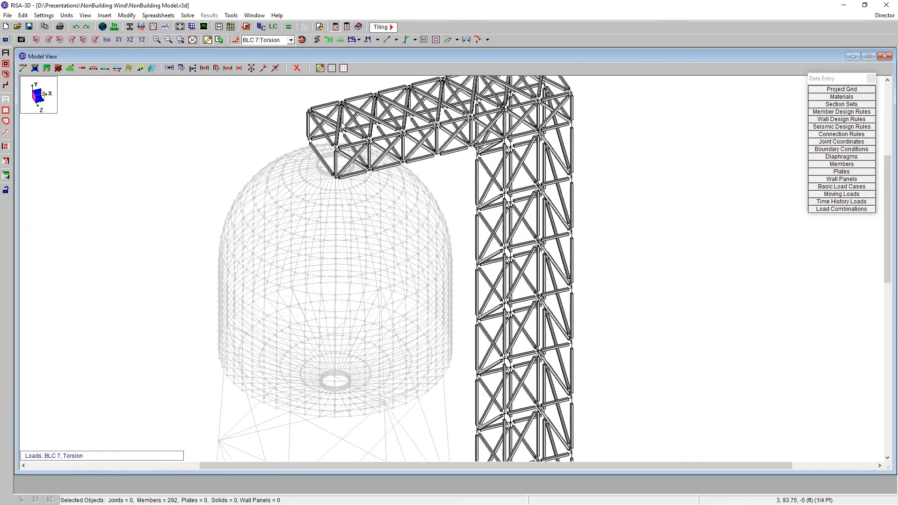
pyautogui.scroll(2, 336, 161)
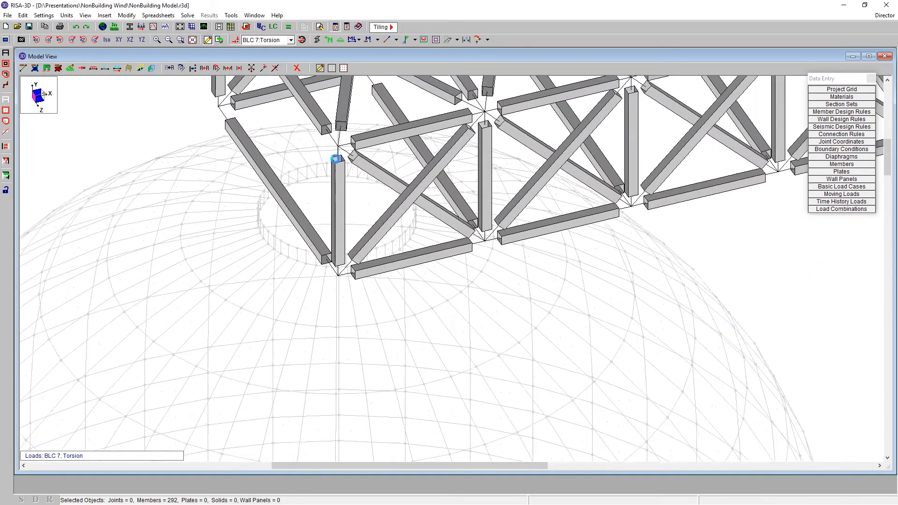
pyautogui.scroll(-10, 332, 235)
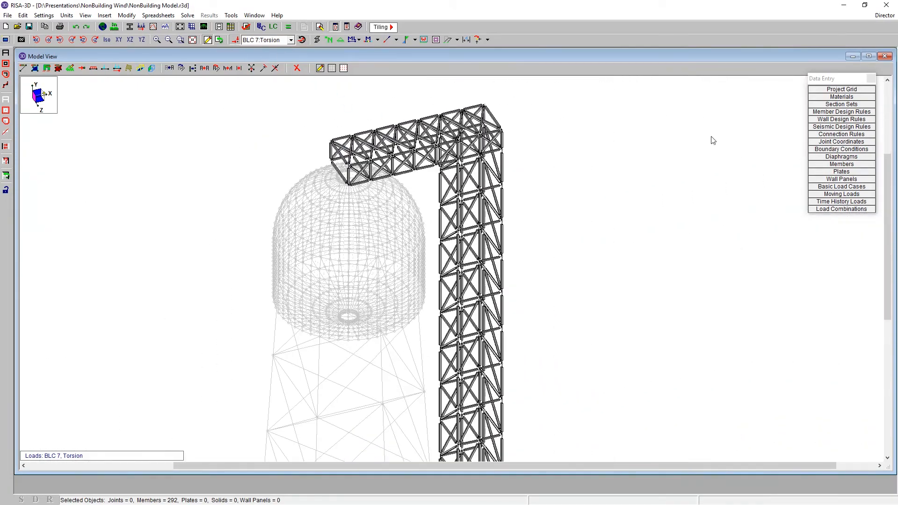
# Add basic load case 8 with the description Ice Weight and the category IL.
pyautogui.click(832, 188)
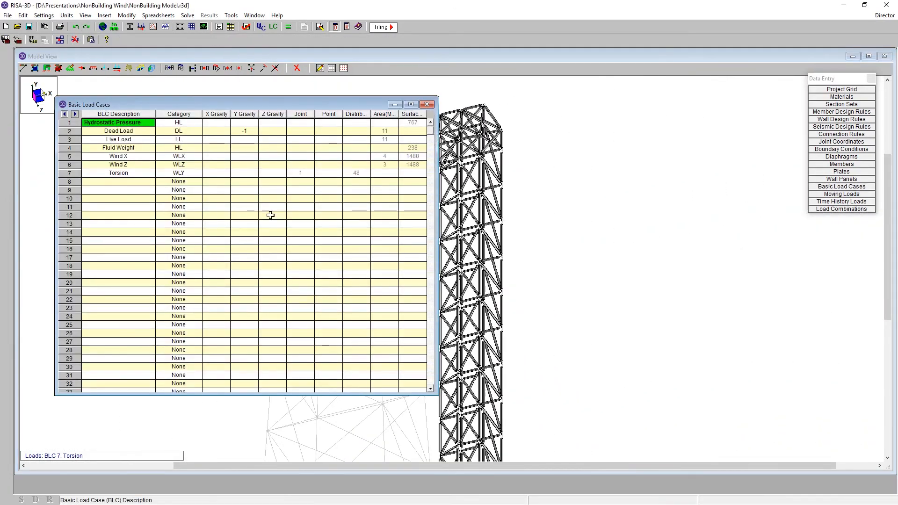
pyautogui.click(149, 182)
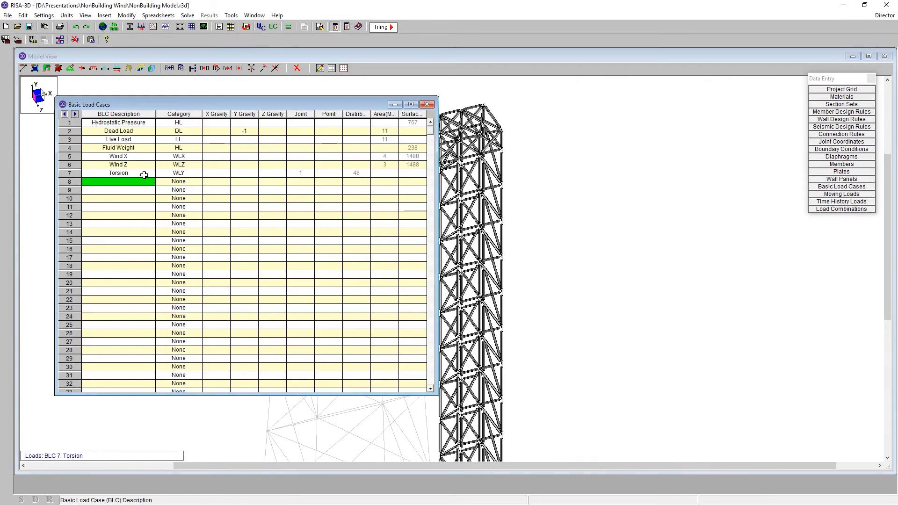
pyautogui.write('Ice Weight')
pyautogui.press('Return')
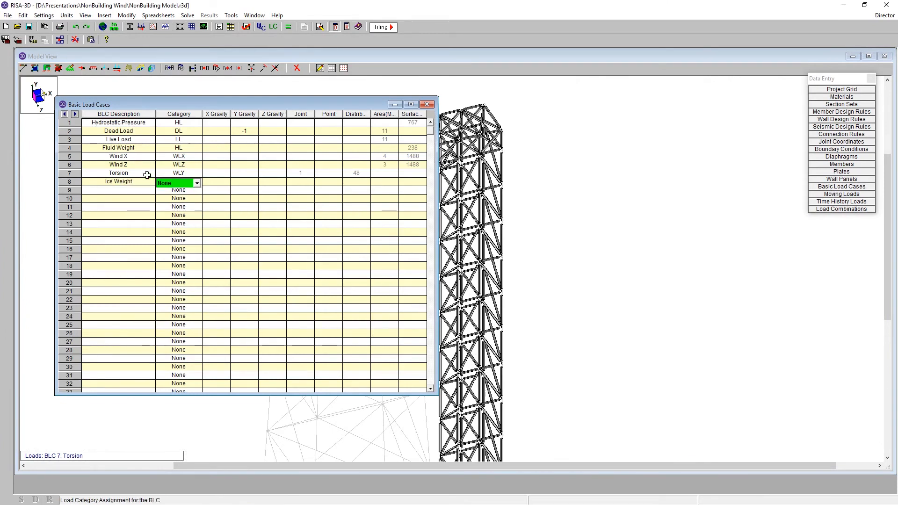
pyautogui.click(178, 183)
pyautogui.scroll(-1, 177, 238)
pyautogui.scroll(-3, 176, 239)
pyautogui.click(167, 232)
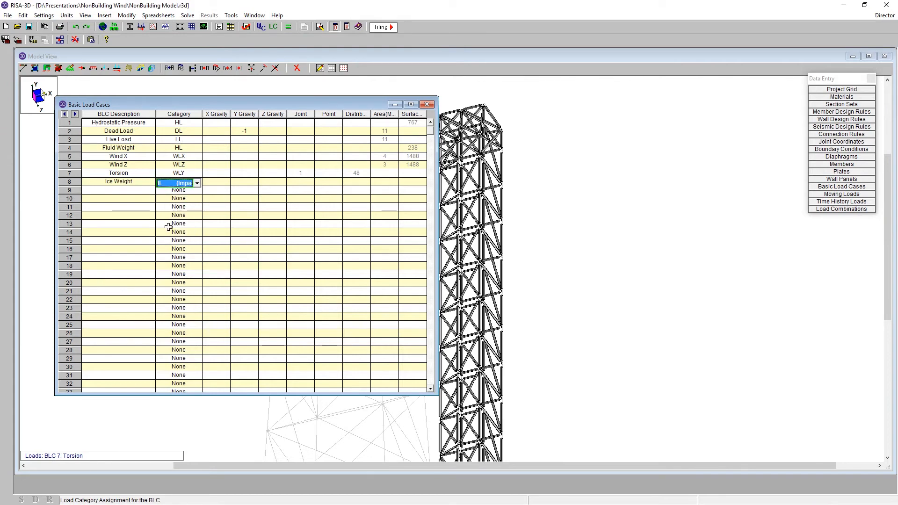
pyautogui.moveTo(202, 113)
pyautogui.mouseDown()
pyautogui.moveTo(236, 114)
pyautogui.moveTo(203, 119)
pyautogui.mouseUp()
pyautogui.click(125, 189)
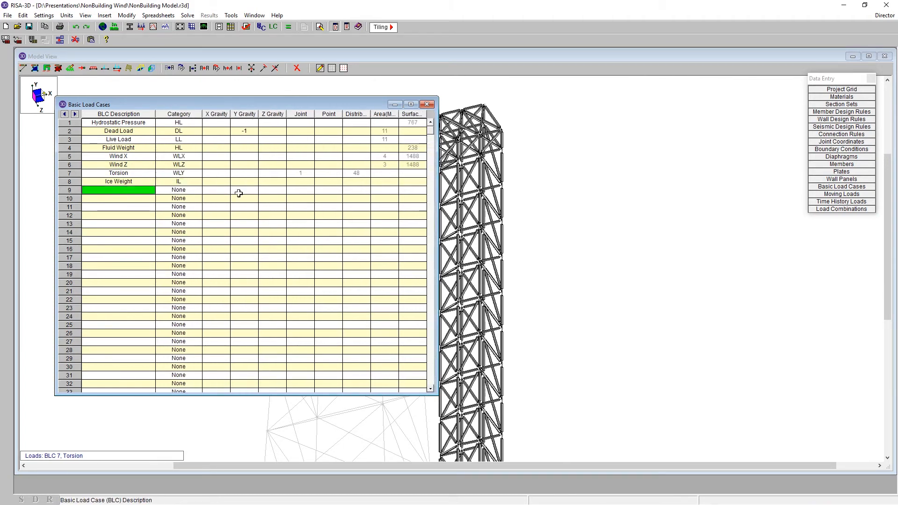
# Add basic load cases 9 and 10 with the descriptions Ice Wind X and Ice Wind Z.
pyautogui.write('Ice Win')
pyautogui.press('Return')
pyautogui.write('Ice Wi')
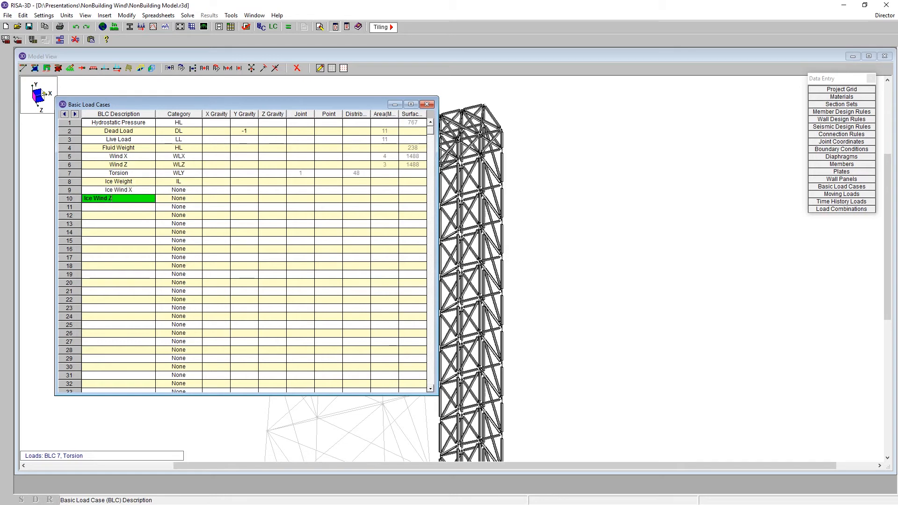
pyautogui.write('nd Z')
pyautogui.press('Tab')
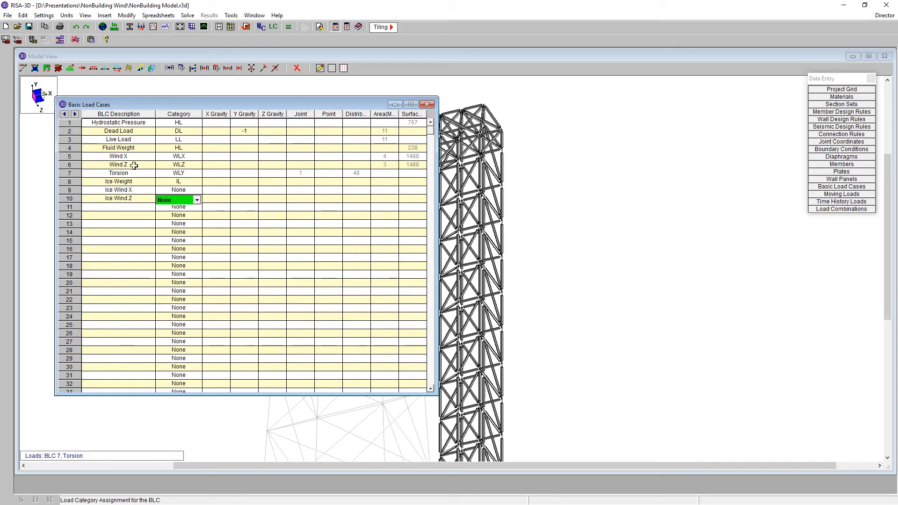
# Assign the load category WLXP1 to the Ice Wind X load case.
pyautogui.click(187, 191)
pyautogui.click(189, 192)
pyautogui.scroll(-5, 177, 243)
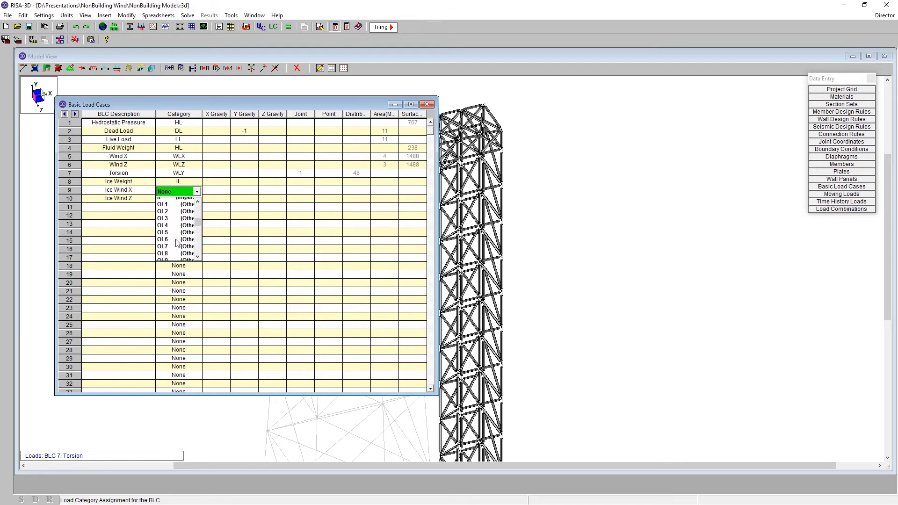
pyautogui.scroll(-4, 177, 242)
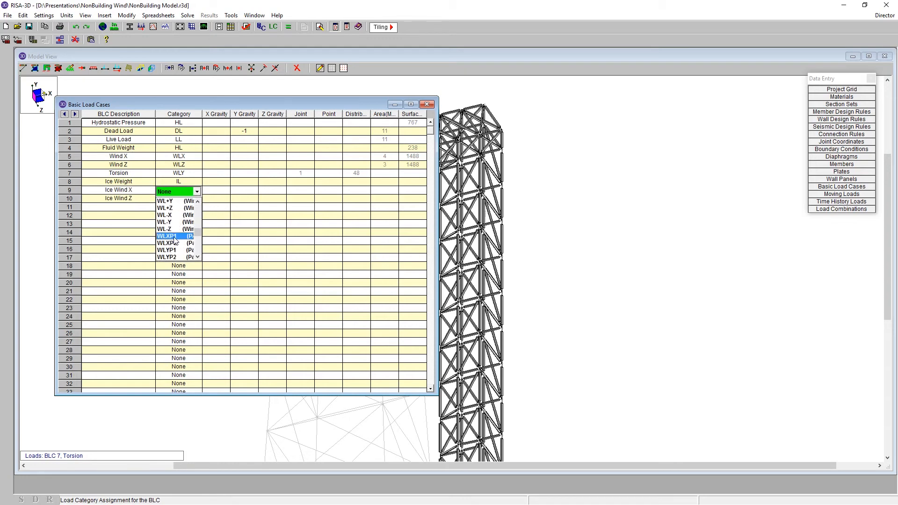
pyautogui.click(168, 236)
# Assign the load category WLZP1 to the Ice Wind Z load case and close the load case spreadsheet.
pyautogui.click(183, 200)
pyautogui.click(189, 200)
pyautogui.scroll(-8, 186, 229)
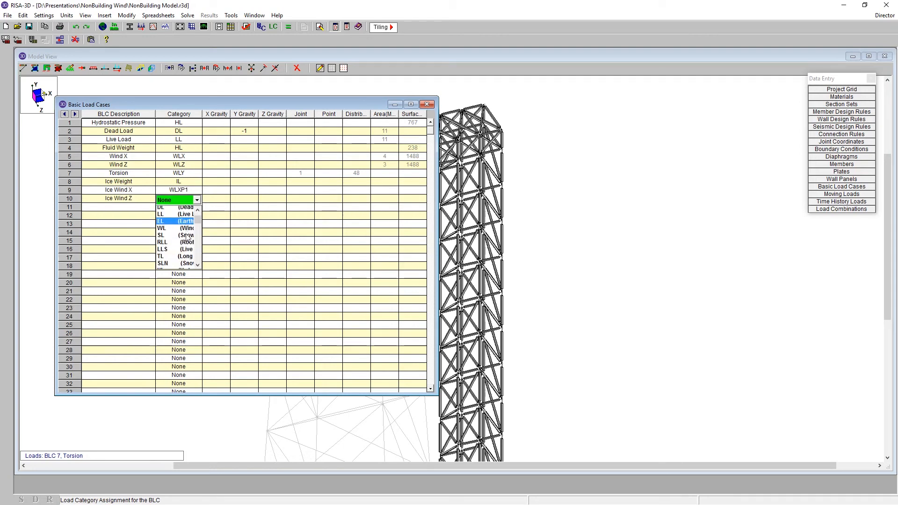
pyautogui.scroll(-1, 186, 236)
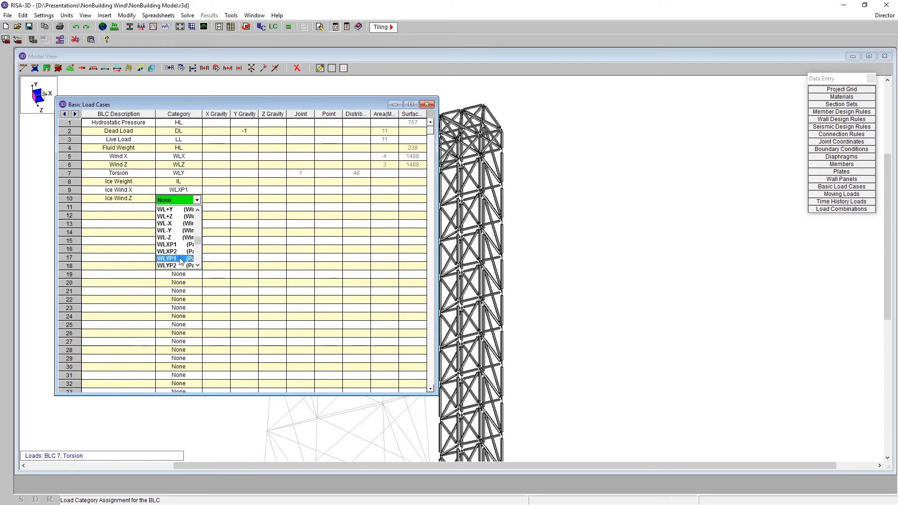
pyautogui.scroll(-1, 178, 255)
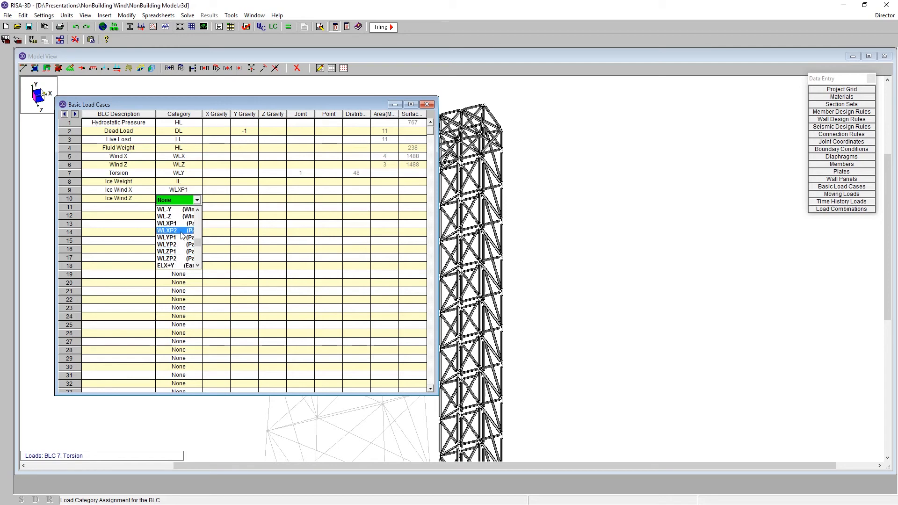
pyautogui.click(181, 251)
pyautogui.click(219, 199)
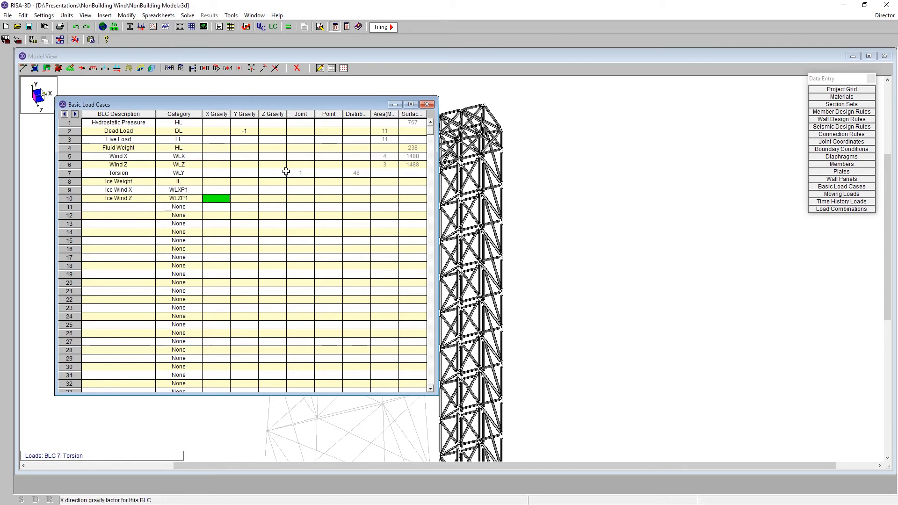
pyautogui.click(427, 104)
# Apply a distributed load of -0.0291 k/ft in the global Y direction to all selected tower members under load case 8: Ice Weight.
pyautogui.scroll(3, 421, 89)
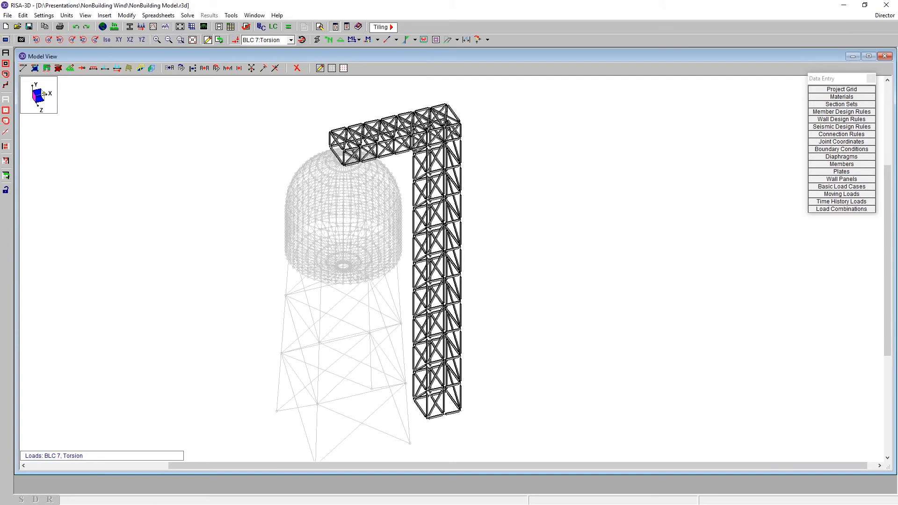
pyautogui.click(93, 68)
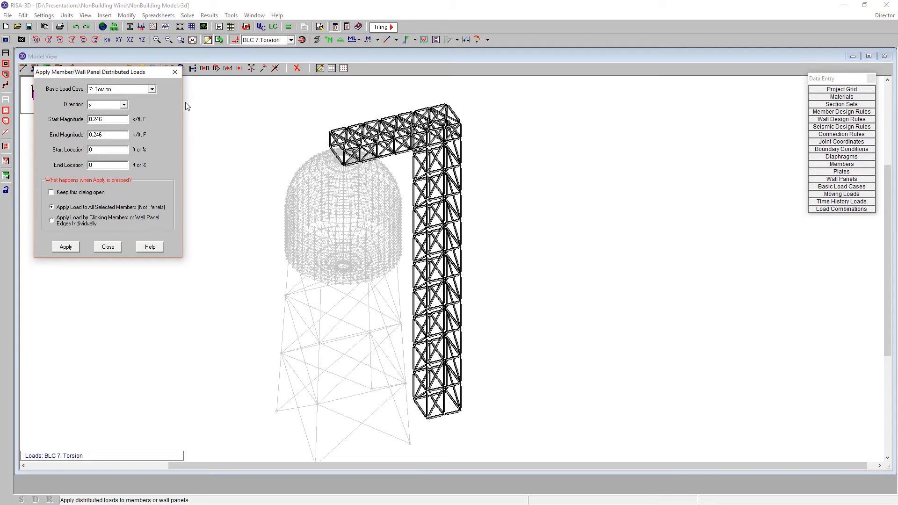
pyautogui.click(125, 91)
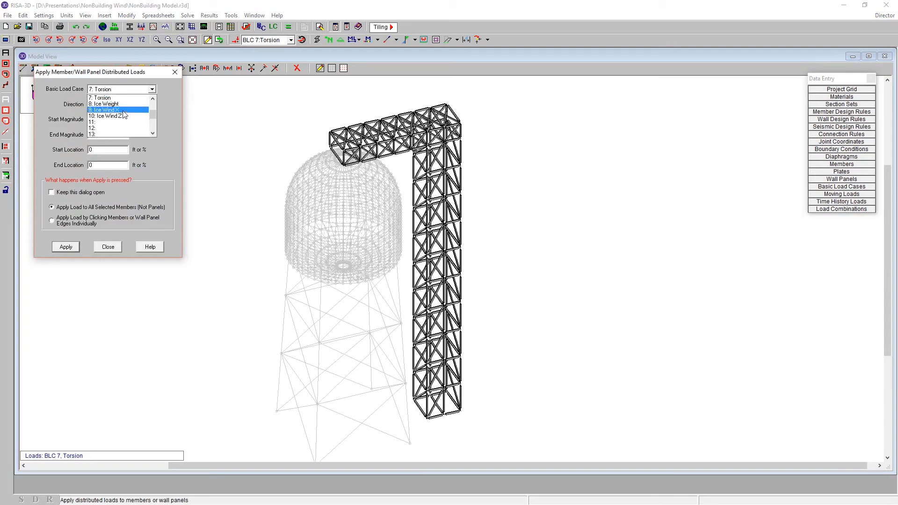
pyautogui.click(105, 109)
pyautogui.click(106, 106)
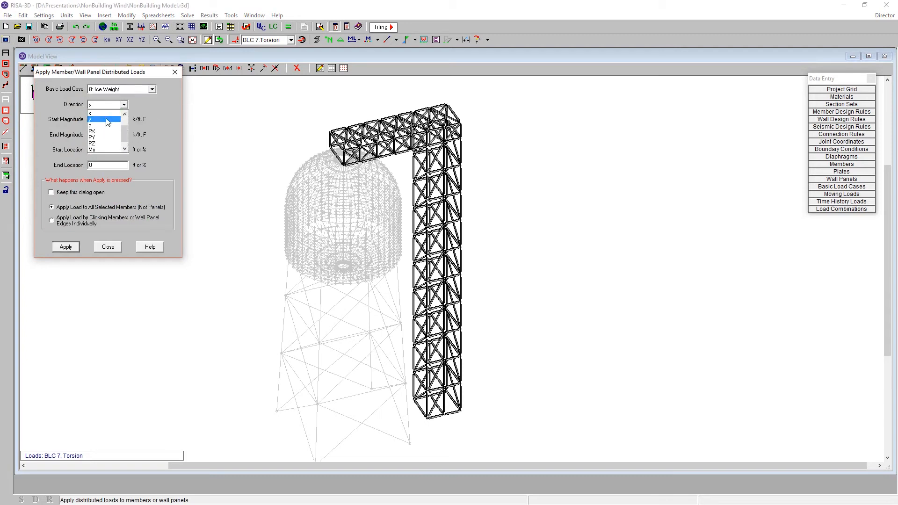
pyautogui.click(111, 118)
pyautogui.click(124, 106)
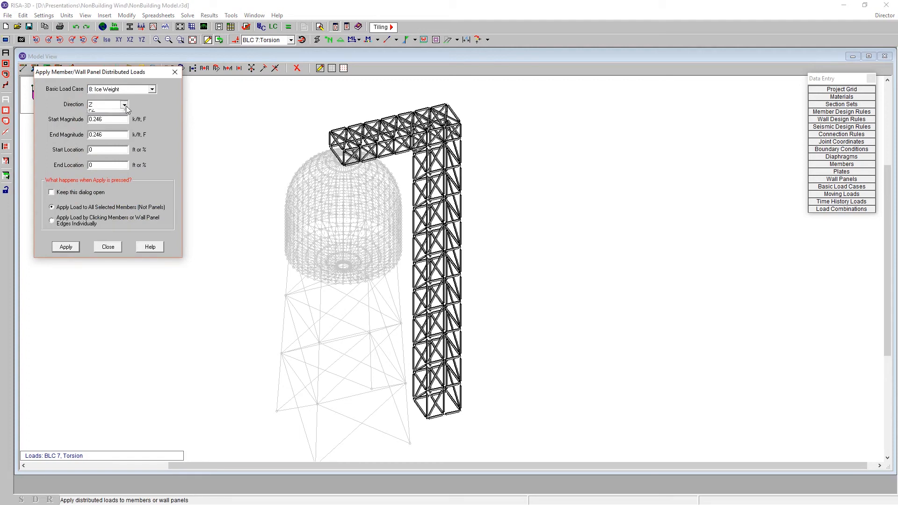
pyautogui.click(125, 114)
pyautogui.click(108, 115)
pyautogui.press('Tab')
pyautogui.write('-')
pyautogui.click(77, 250)
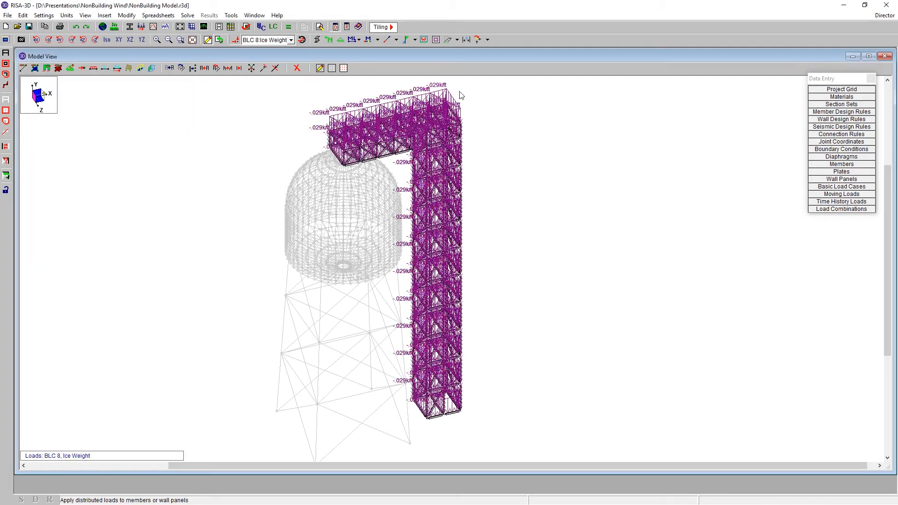
# Apply a distributed load of 0.0083 k/ft in the global X direction to the selected tower members under load case 9: Ice Wind X.
pyautogui.click(94, 68)
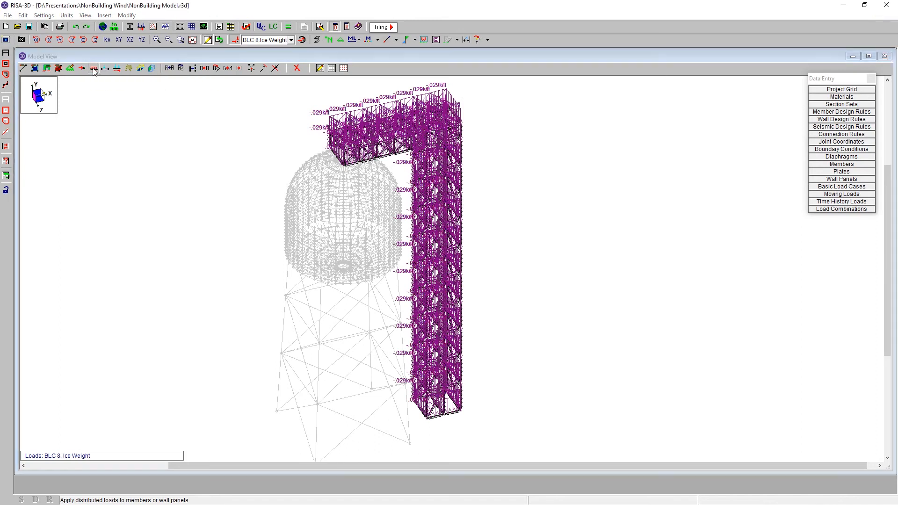
pyautogui.click(117, 89)
pyautogui.click(120, 104)
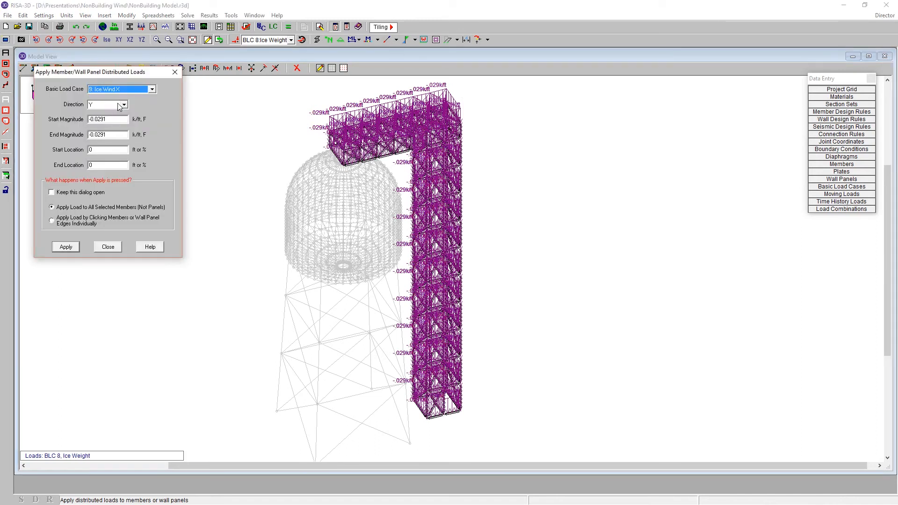
pyautogui.click(111, 106)
pyautogui.scroll(1, 124, 119)
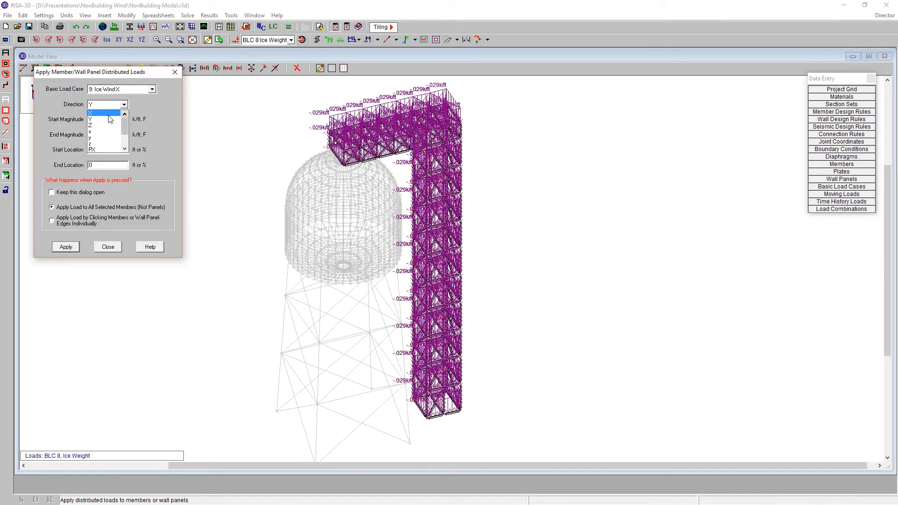
pyautogui.click(100, 112)
pyautogui.press('Tab')
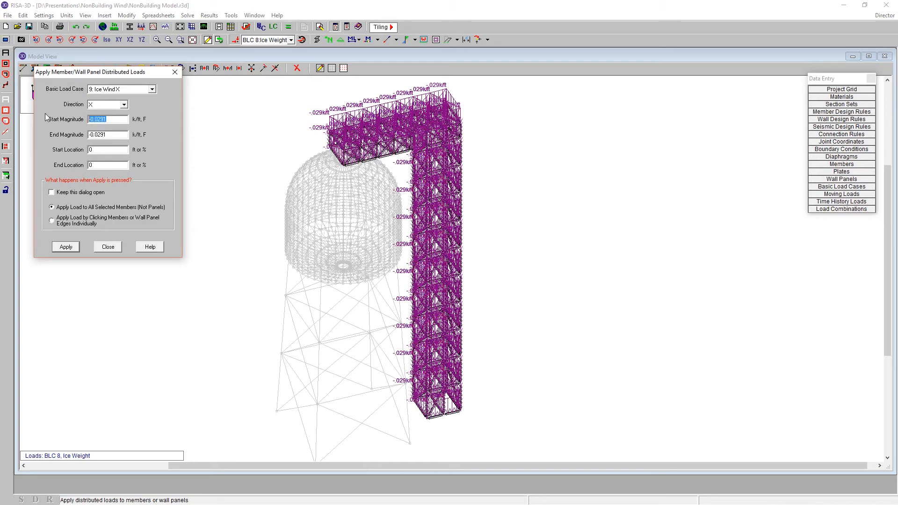
pyautogui.write('.00')
pyautogui.click(66, 247)
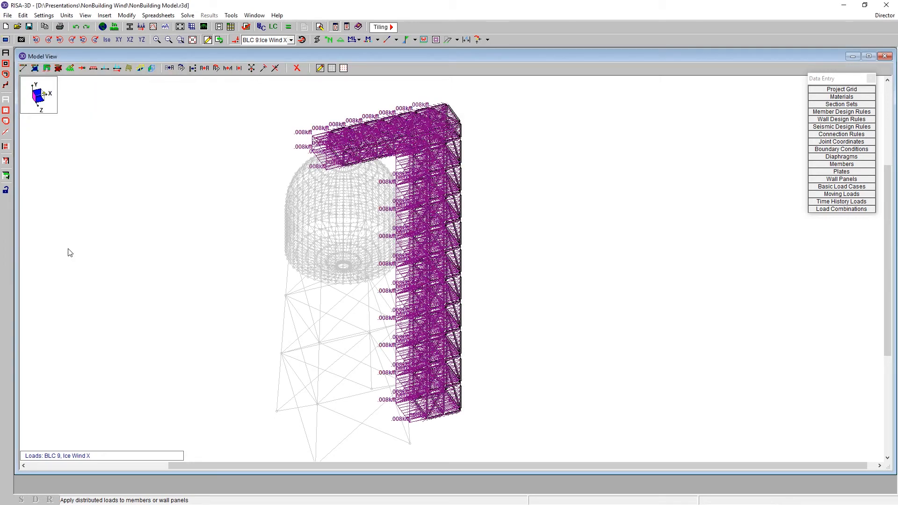
# Apply a distributed load of 0.0083 k/ft in the global Z direction to the selected tower members under load case 10: Ice Wind Z.
pyautogui.click(257, 41)
pyautogui.click(262, 56)
pyautogui.click(94, 70)
pyautogui.click(140, 89)
pyautogui.click(113, 98)
pyautogui.click(116, 105)
pyautogui.click(112, 123)
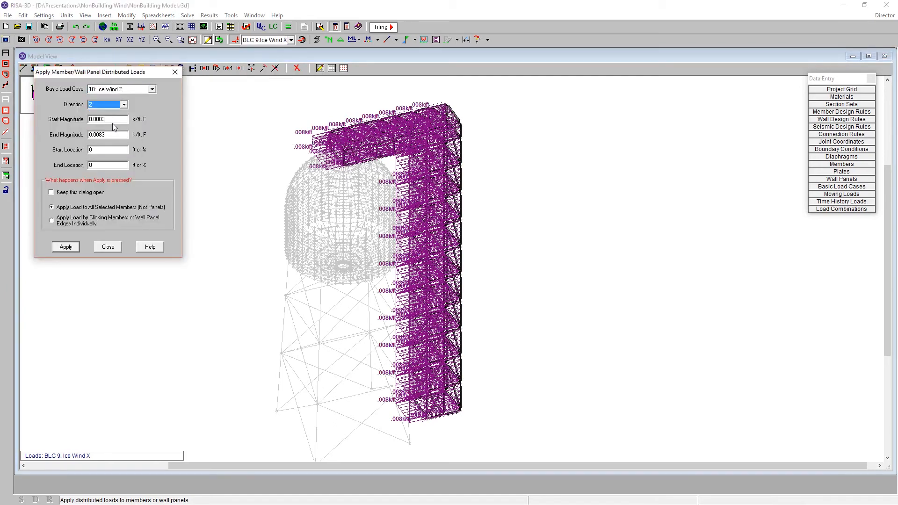
pyautogui.click(66, 247)
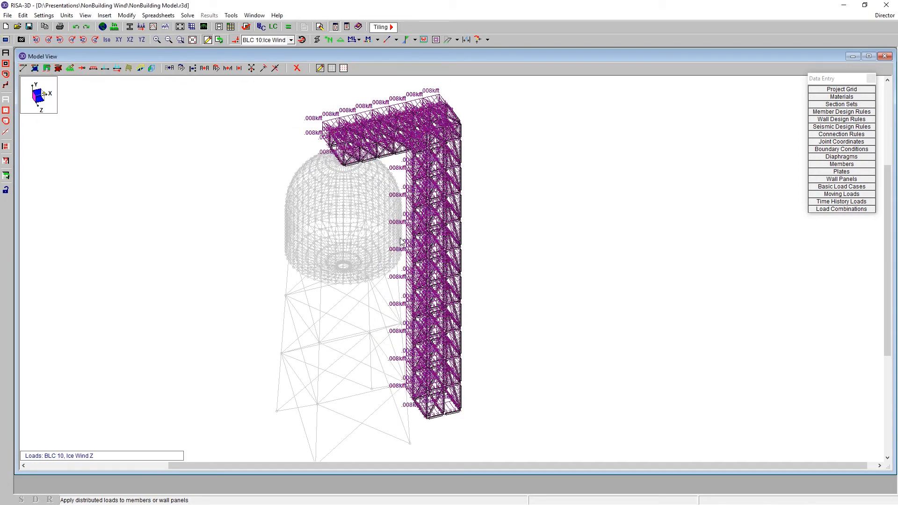
# Unselect the whole model, clear the old selection criteria and select only the members with the W24x76 shape.
pyautogui.scroll(-1, 433, 201)
pyautogui.scroll(2, 426, 402)
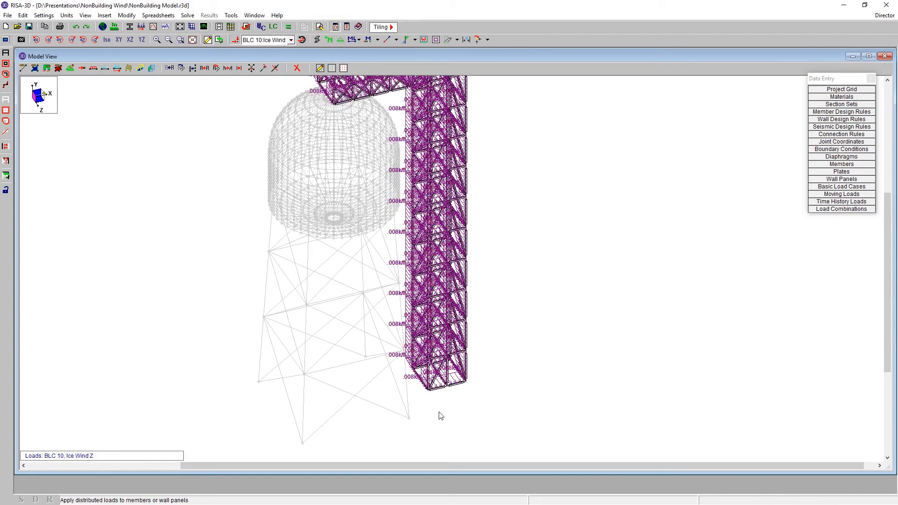
pyautogui.click(8, 102)
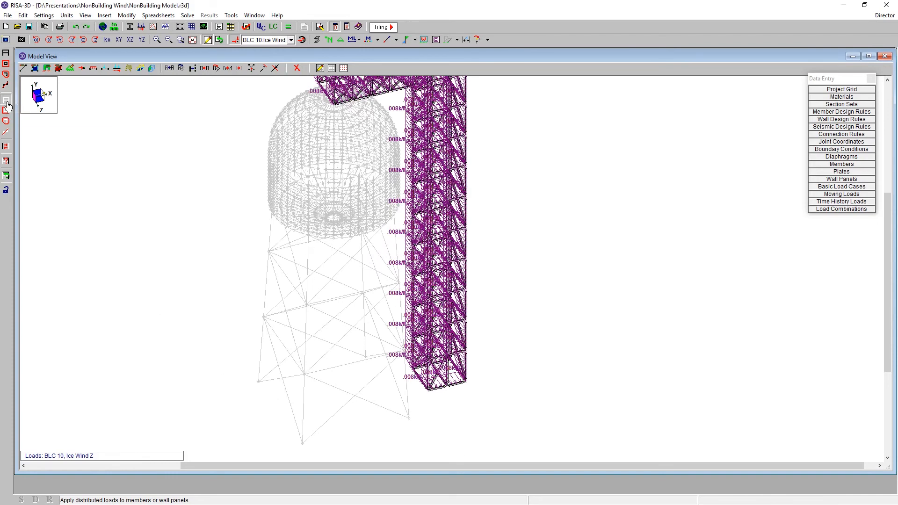
pyautogui.click(6, 161)
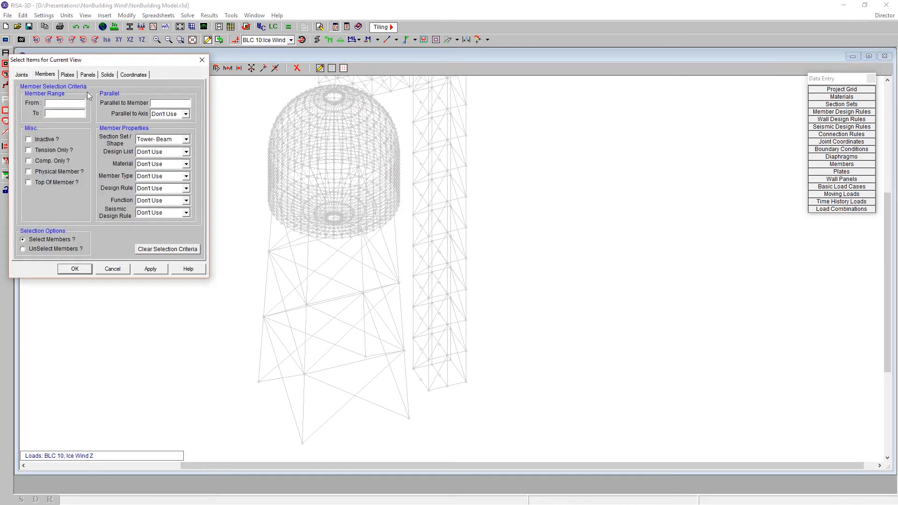
pyautogui.click(190, 249)
pyautogui.click(186, 139)
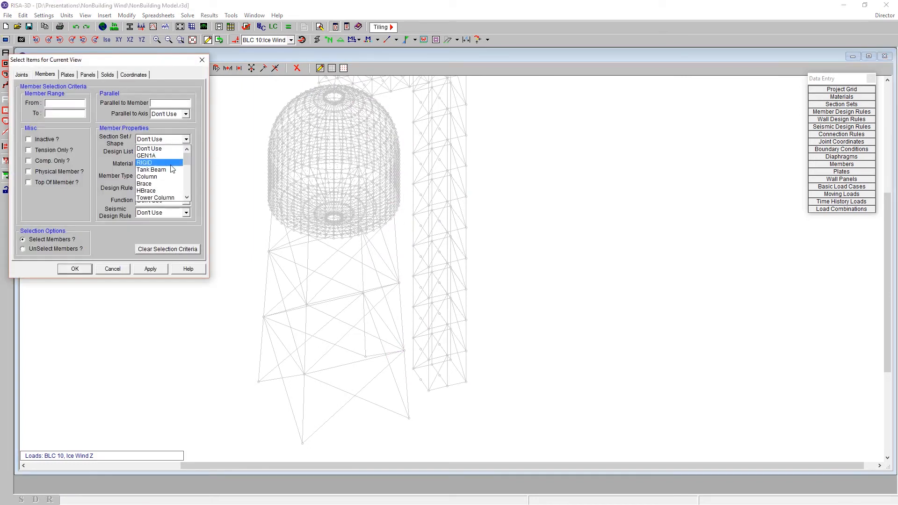
pyautogui.scroll(-6, 171, 170)
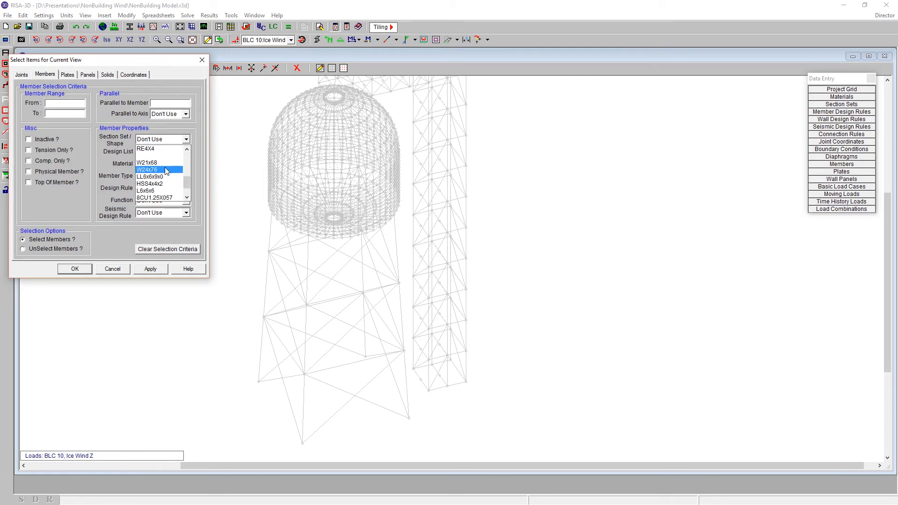
pyautogui.click(160, 170)
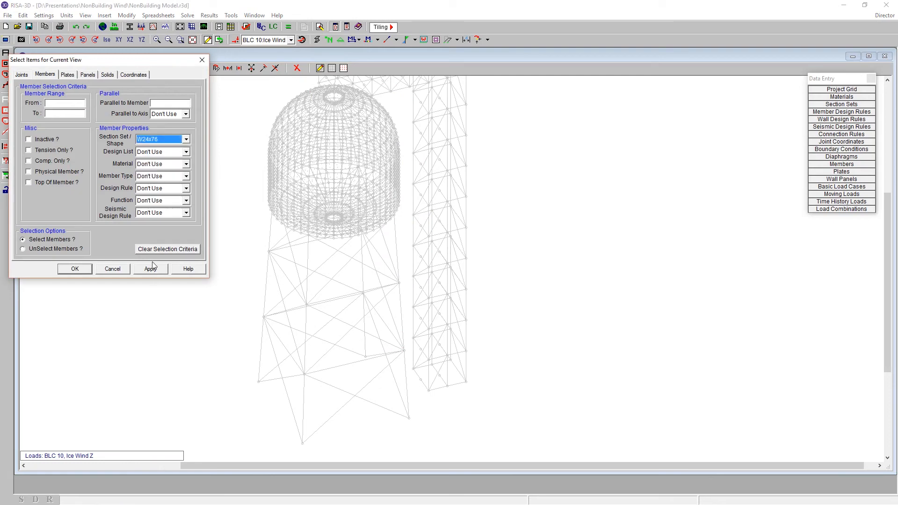
pyautogui.click(148, 271)
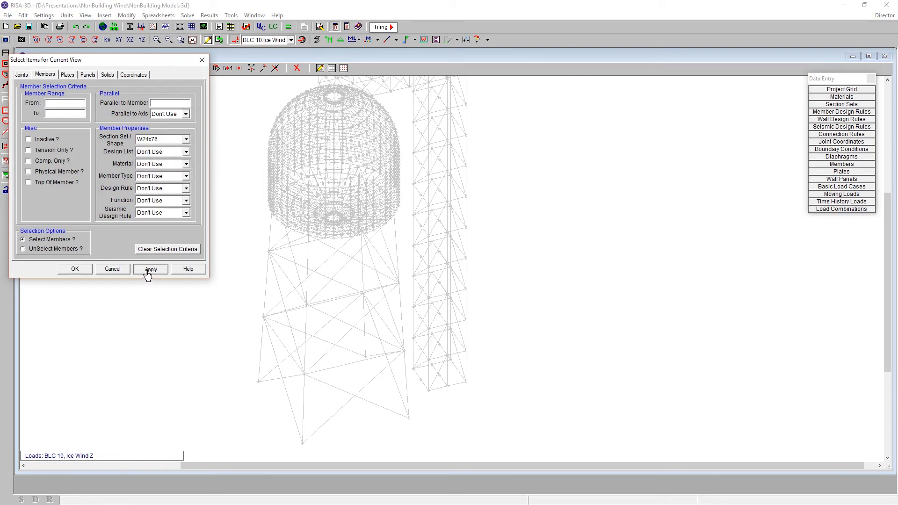
pyautogui.click(76, 270)
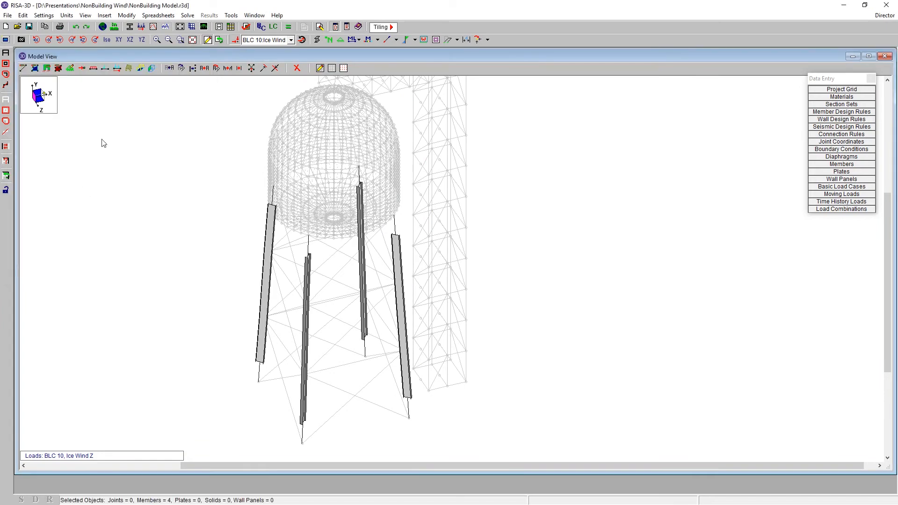
# Apply a distributed load of -.0968 k/ft in the global Y direction to the selected tank columns under load case 8: Ice Weight.
pyautogui.click(94, 71)
pyautogui.click(129, 92)
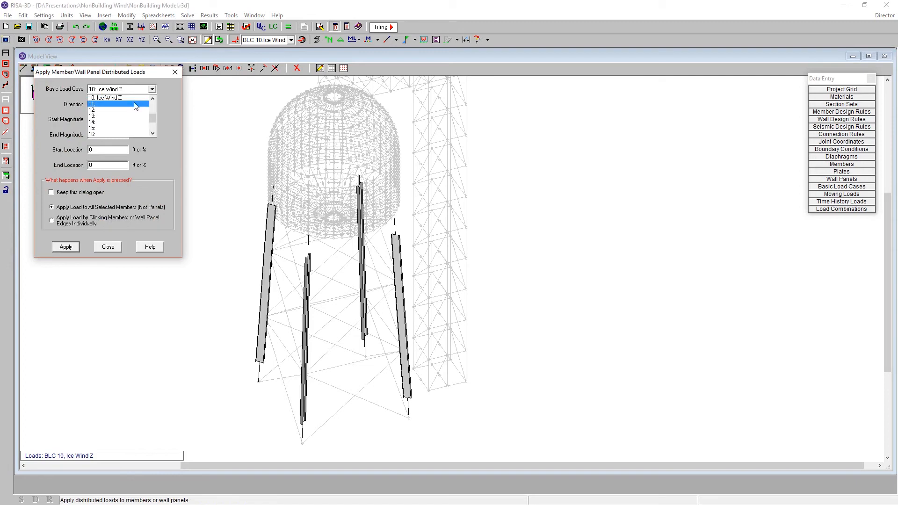
pyautogui.click(120, 104)
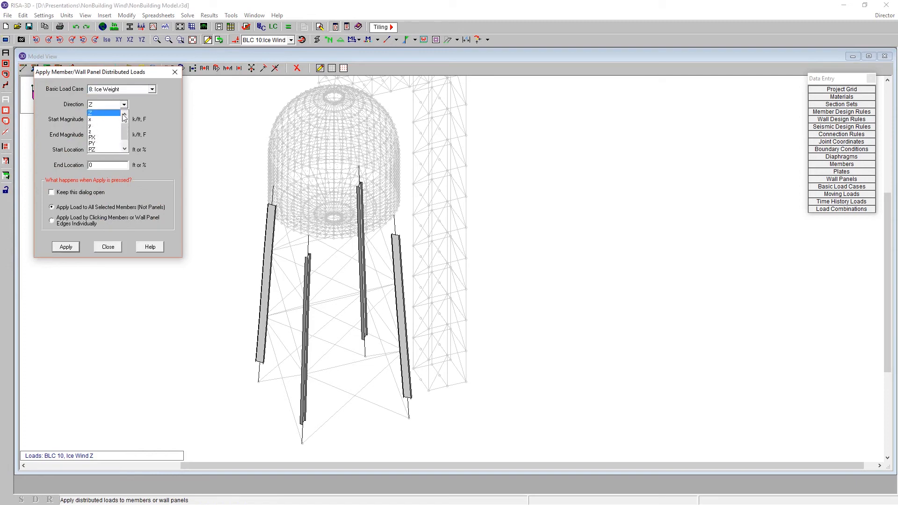
pyautogui.doubleClick(106, 121)
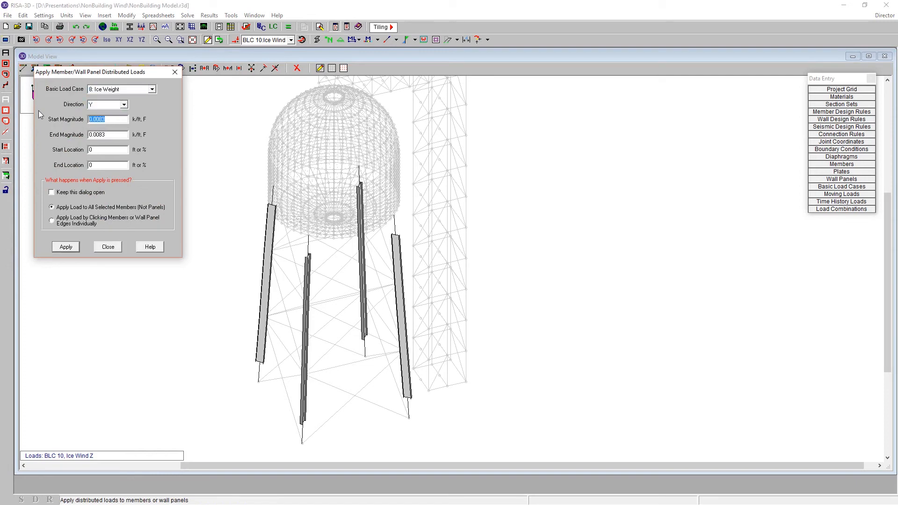
pyautogui.write('-.0968')
pyautogui.click(66, 246)
# Apply a distributed load of .015 k/ft in the global X direction to the selected tank columns under load case 9: Ice Wind X.
pyautogui.click(104, 68)
pyautogui.click(115, 89)
pyautogui.click(108, 102)
pyautogui.click(110, 105)
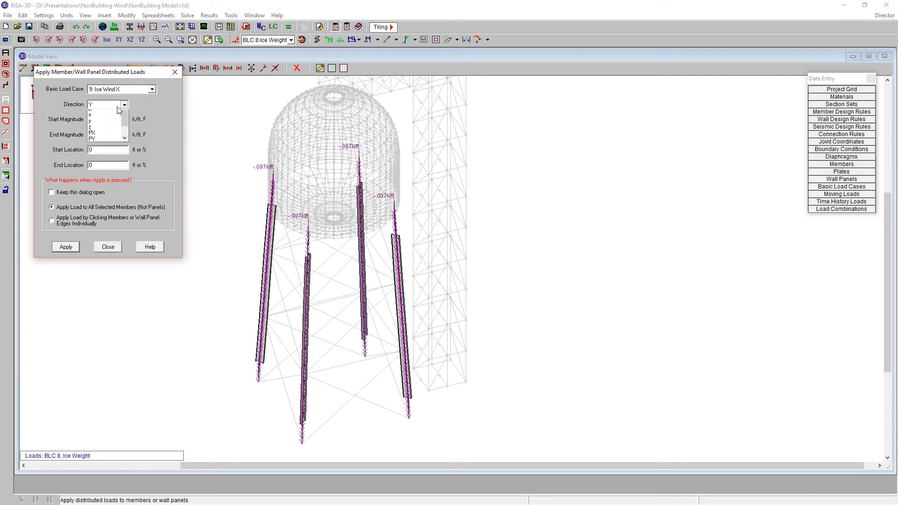
pyautogui.click(112, 113)
pyautogui.moveTo(111, 120); pyautogui.dragTo(46, 112)
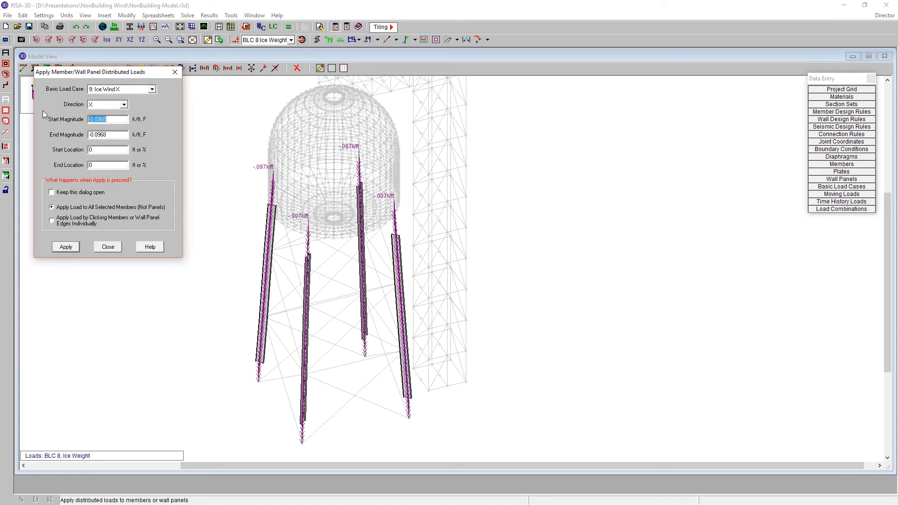
pyautogui.write('.015')
pyautogui.press('Return')
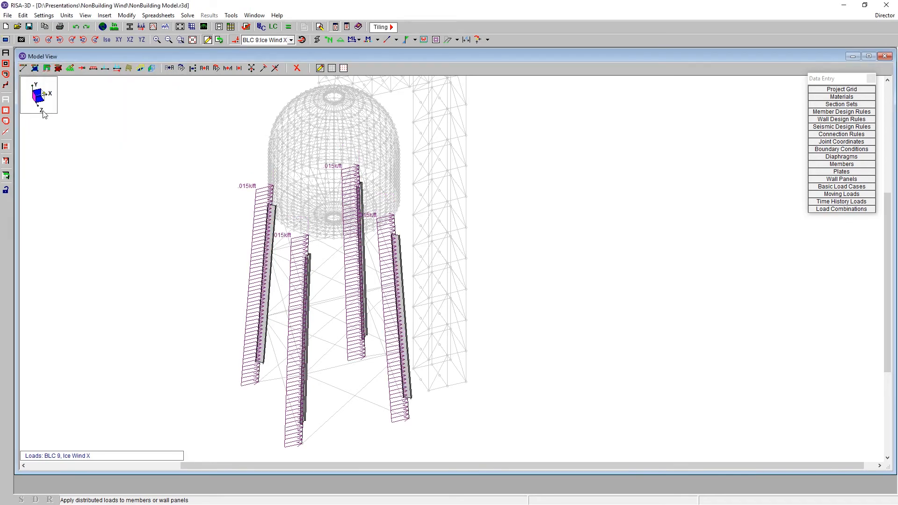
# Apply a distributed load of 0.015 k/ft in the global Z direction to the selected tank columns under load case 10: Ice Wind Z.
pyautogui.click(96, 69)
pyautogui.click(140, 90)
pyautogui.click(108, 109)
pyautogui.click(123, 105)
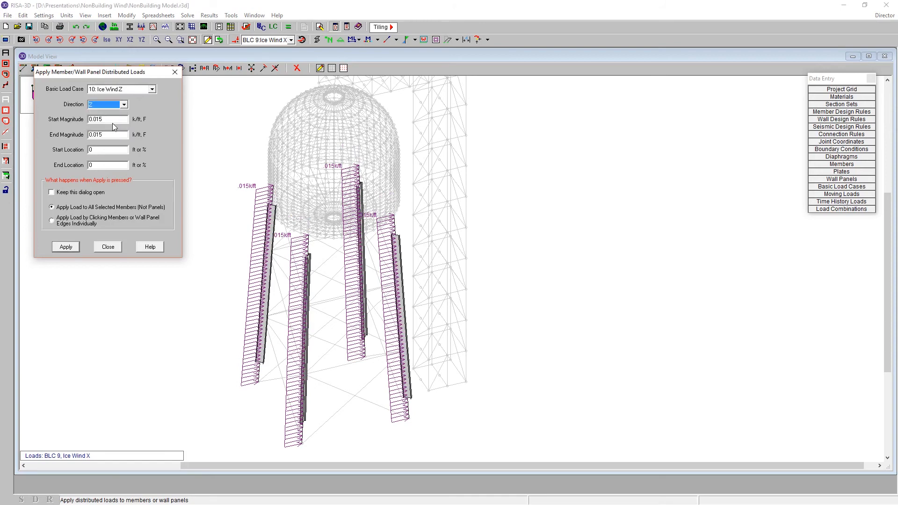
pyautogui.click(66, 247)
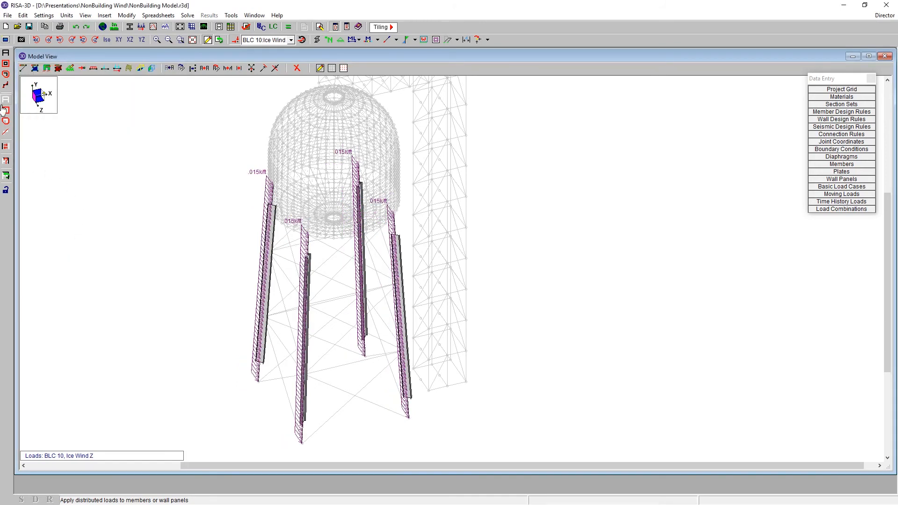
# Unselect the whole model and select only the tank bracing members with the LL6x6x9x0 shape.
pyautogui.click(5, 101)
pyautogui.click(6, 161)
pyautogui.click(179, 140)
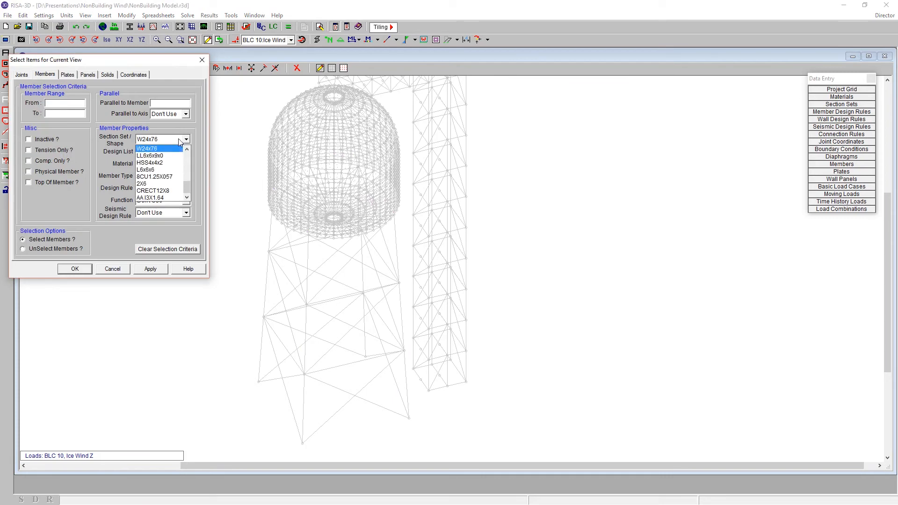
pyautogui.click(158, 156)
pyautogui.click(71, 270)
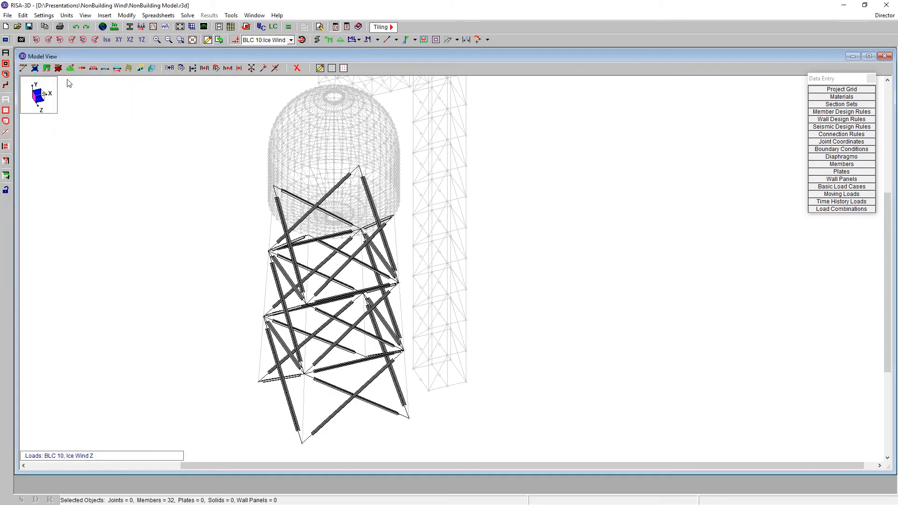
# Apply a distributed load of -0.0506 k/ft in the global Y direction to the selected bracing members under load case 8: Ice Weight.
pyautogui.click(93, 68)
pyautogui.click(152, 89)
pyautogui.click(153, 99)
pyautogui.click(153, 99)
pyautogui.click(130, 98)
pyautogui.click(124, 104)
pyautogui.click(127, 114)
pyautogui.click(127, 114)
pyautogui.click(108, 119)
pyautogui.moveTo(118, 120); pyautogui.dragTo(60, 117)
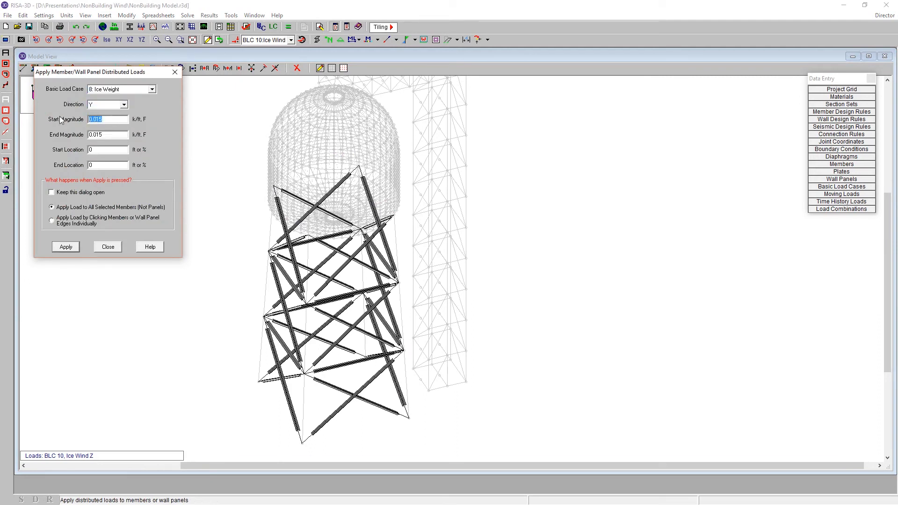
pyautogui.write('-')
pyautogui.press('Return')
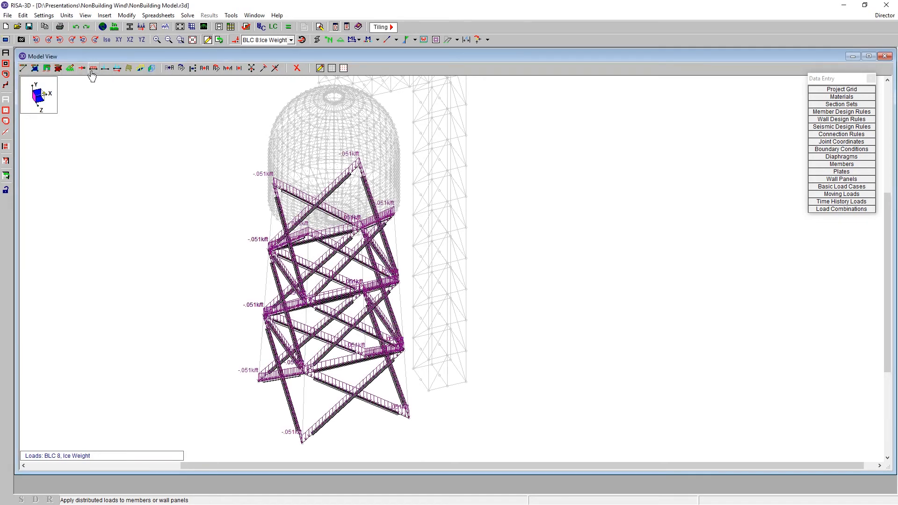
# Apply a distributed load of .0085 k/ft in the global X direction to the selected bracing members under load case 9: Ice Wind X.
pyautogui.click(92, 70)
pyautogui.click(121, 89)
pyautogui.click(120, 106)
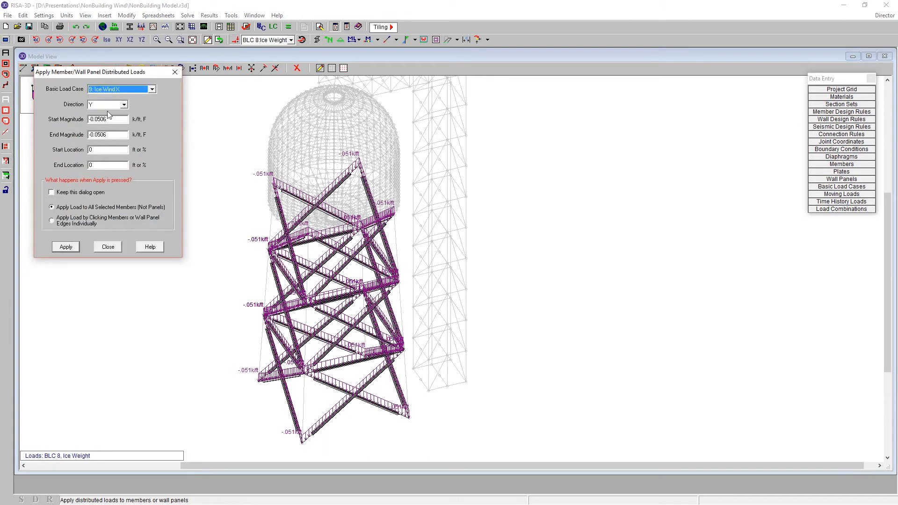
pyautogui.click(115, 104)
pyautogui.click(120, 127)
pyautogui.press('Tab')
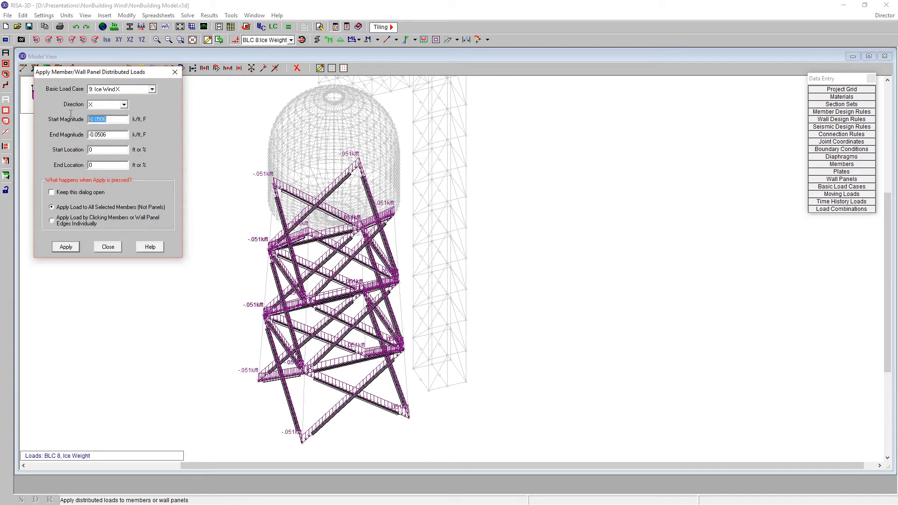
pyautogui.write('.0085')
pyautogui.press('Return')
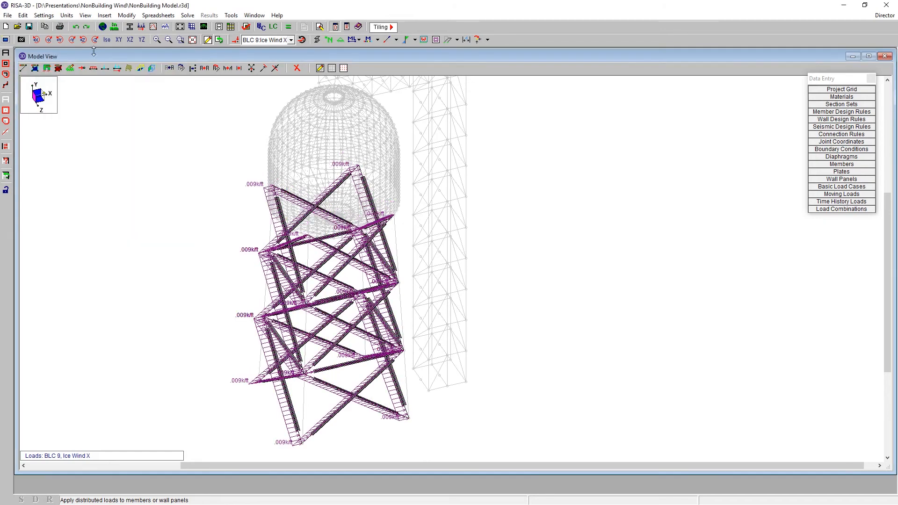
# Apply a distributed load of 0.0085 k/ft in the global Z direction to the selected bracing members under load case 10: Ice Wind Z.
pyautogui.click(93, 68)
pyautogui.click(121, 90)
pyautogui.click(123, 107)
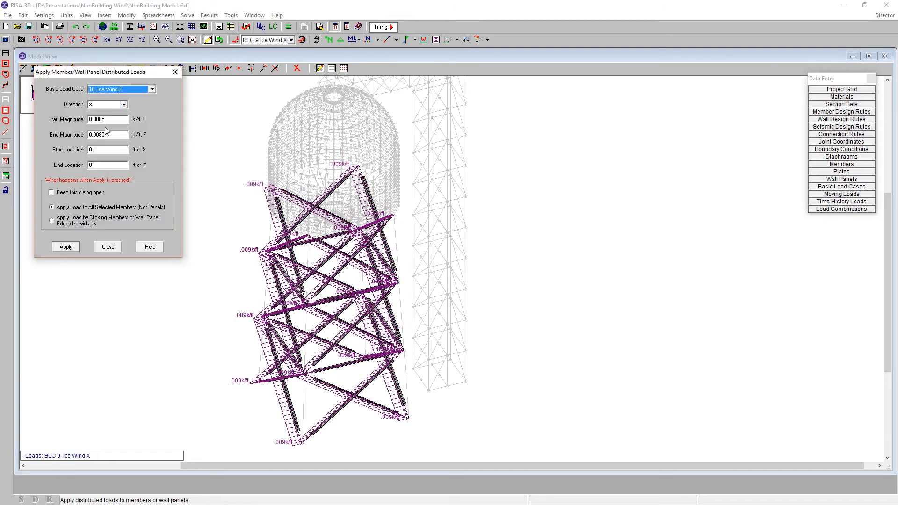
pyautogui.click(124, 104)
pyautogui.click(105, 123)
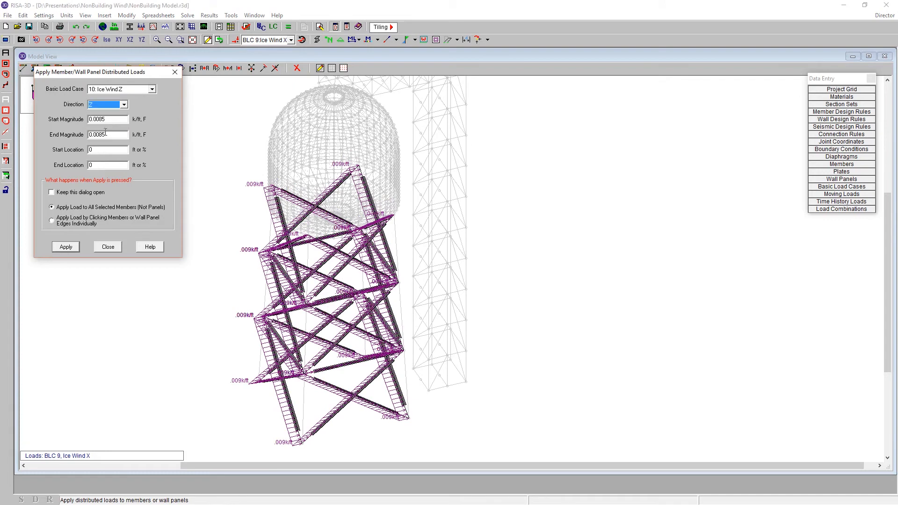
pyautogui.click(66, 247)
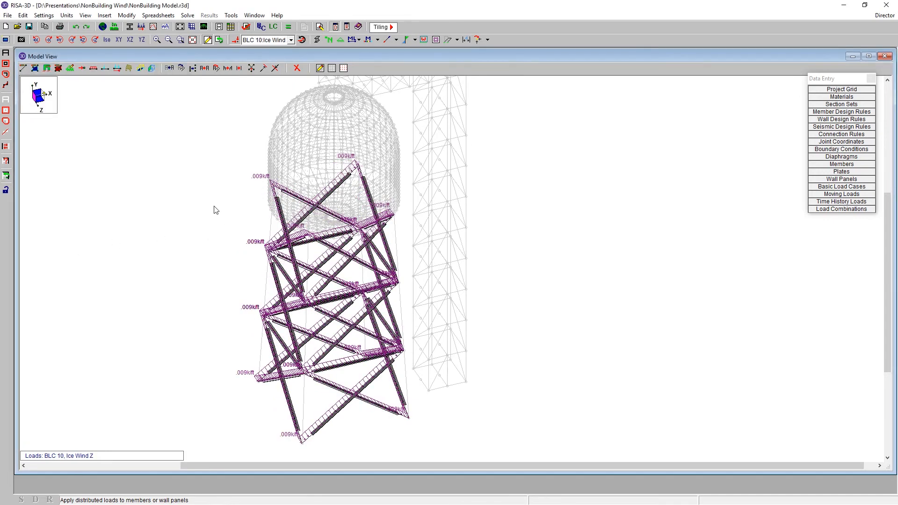
# Unselect the whole model and box-select only the tank shell plates in the XY view.
pyautogui.click(119, 40)
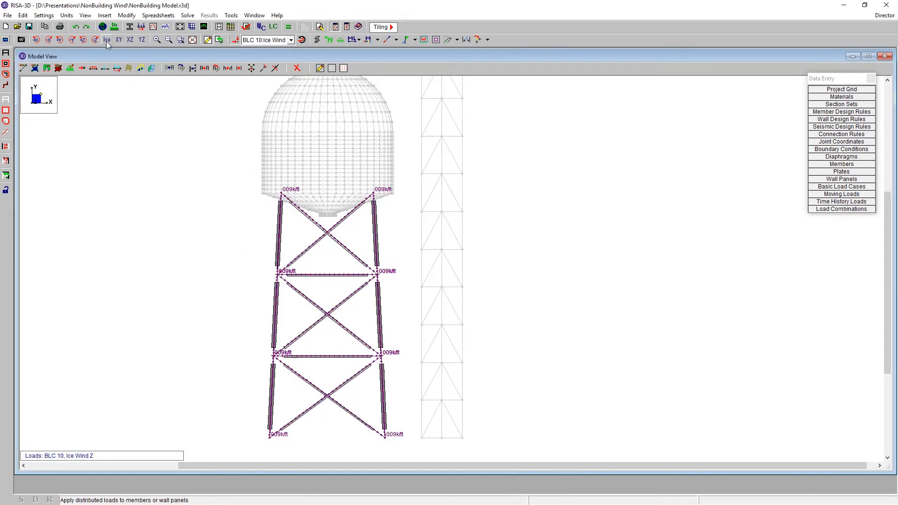
pyautogui.click(6, 99)
pyautogui.scroll(-2, 313, 263)
pyautogui.scroll(2, 347, 144)
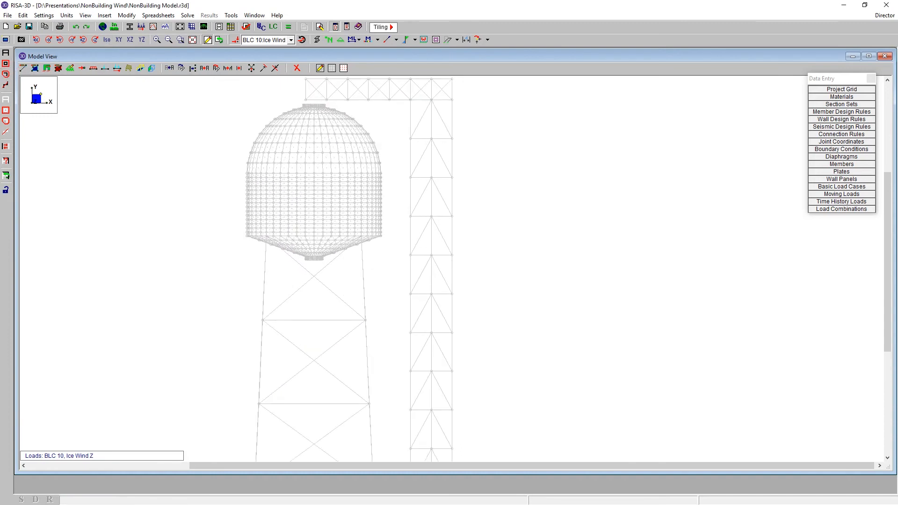
pyautogui.click(6, 63)
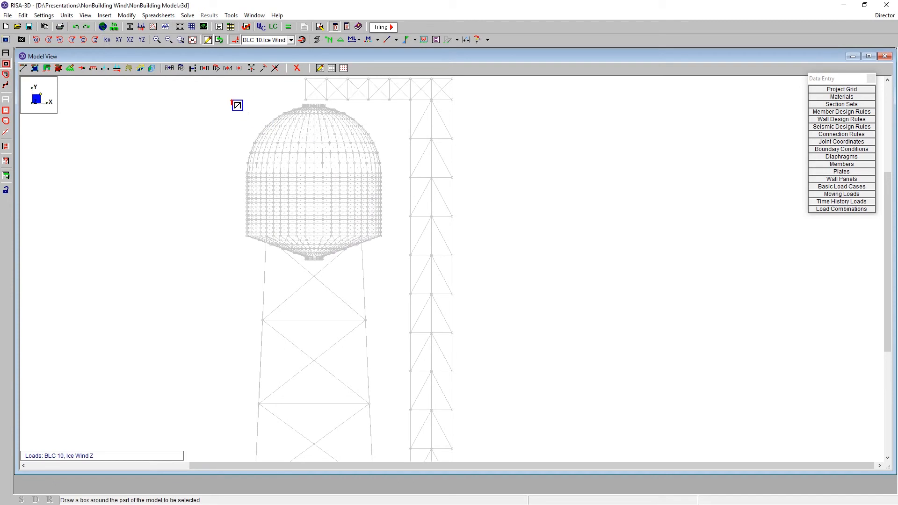
pyautogui.moveTo(235, 101); pyautogui.dragTo(395, 272)
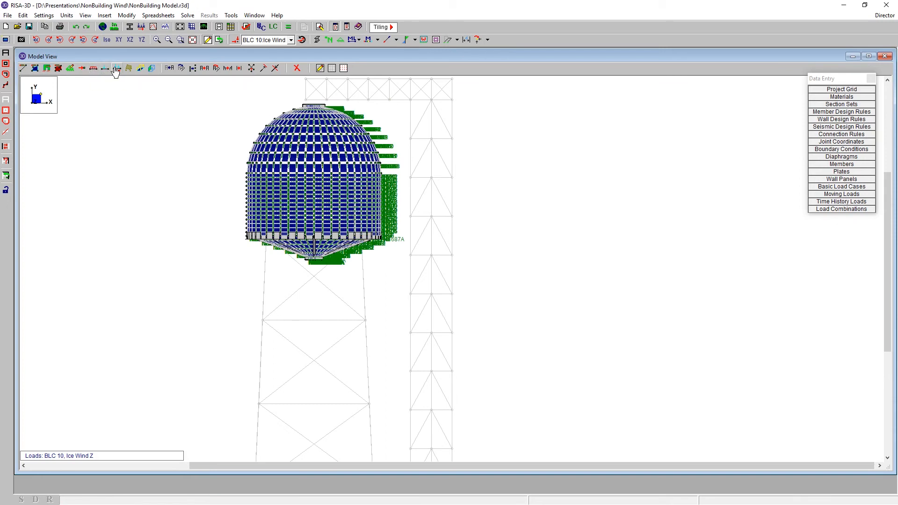
# Apply a surface load in the global Y direction to all selected tank plates under load case 8: Ice Weight.
pyautogui.click(140, 69)
pyautogui.moveTo(131, 74); pyautogui.dragTo(176, 83)
pyautogui.click(171, 97)
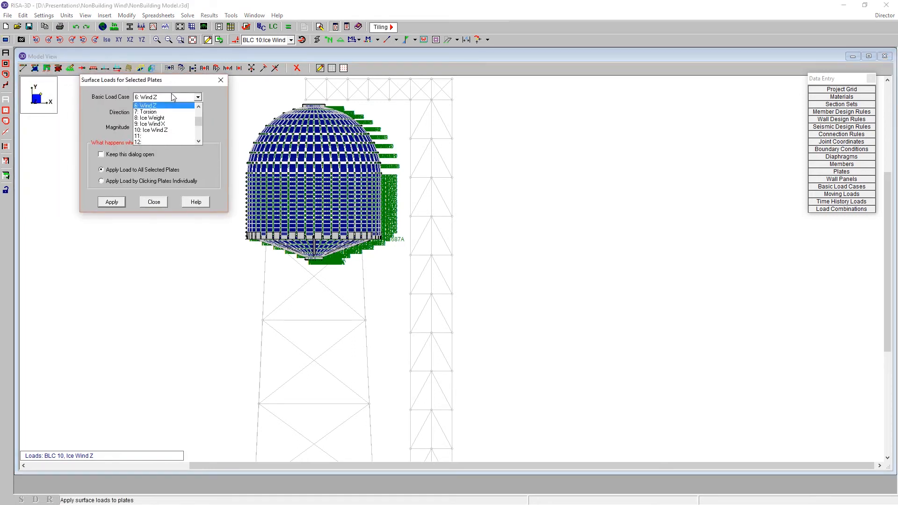
pyautogui.click(161, 118)
pyautogui.click(169, 113)
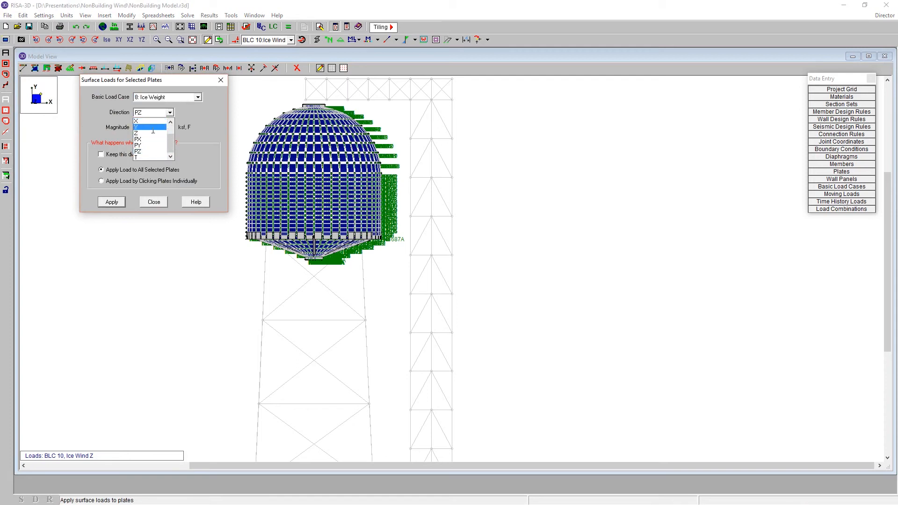
pyautogui.click(155, 128)
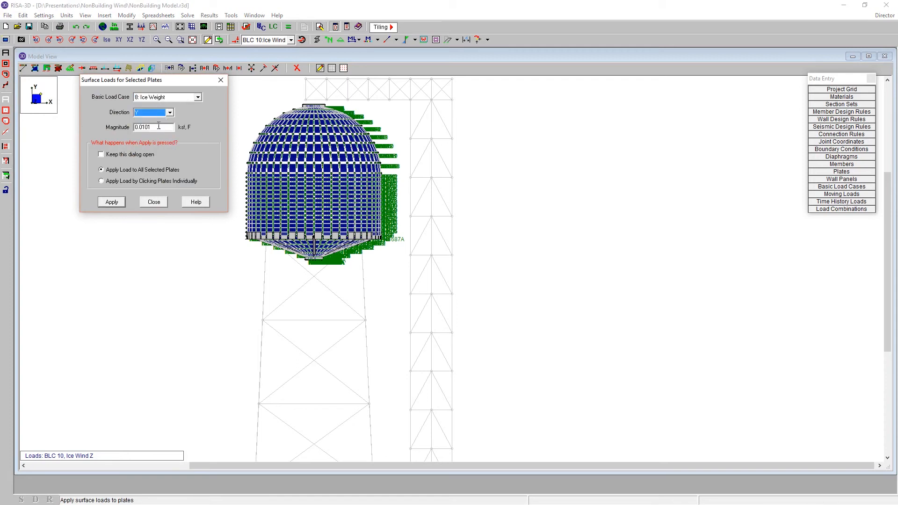
pyautogui.doubleClick(160, 126)
pyautogui.write('.0')
pyautogui.click(112, 206)
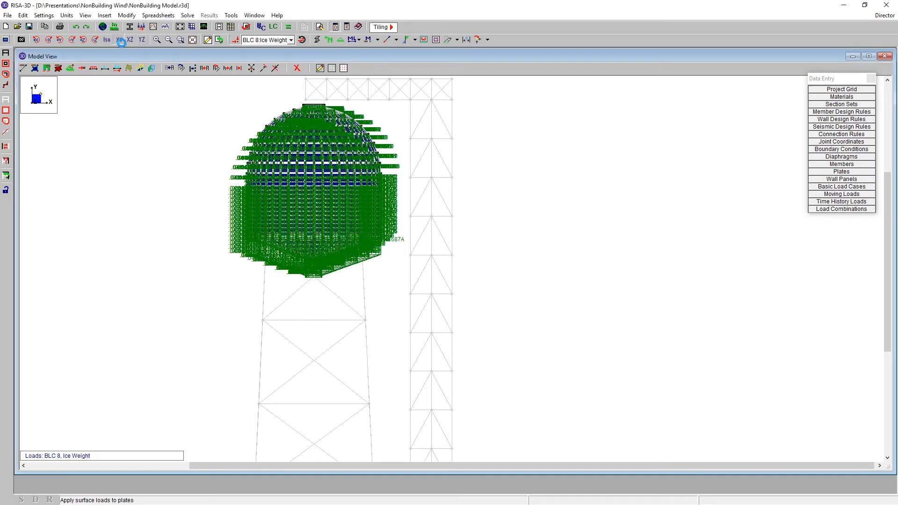
# Copy only the surface loads from basic load case 5: Wind X into load case 9: Ice Wind X.
pyautogui.click(857, 187)
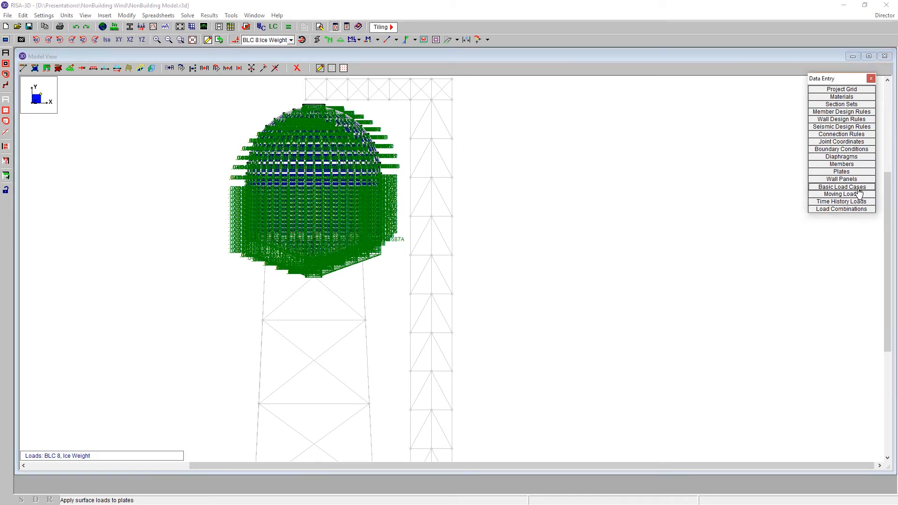
pyautogui.moveTo(357, 103); pyautogui.dragTo(611, 136)
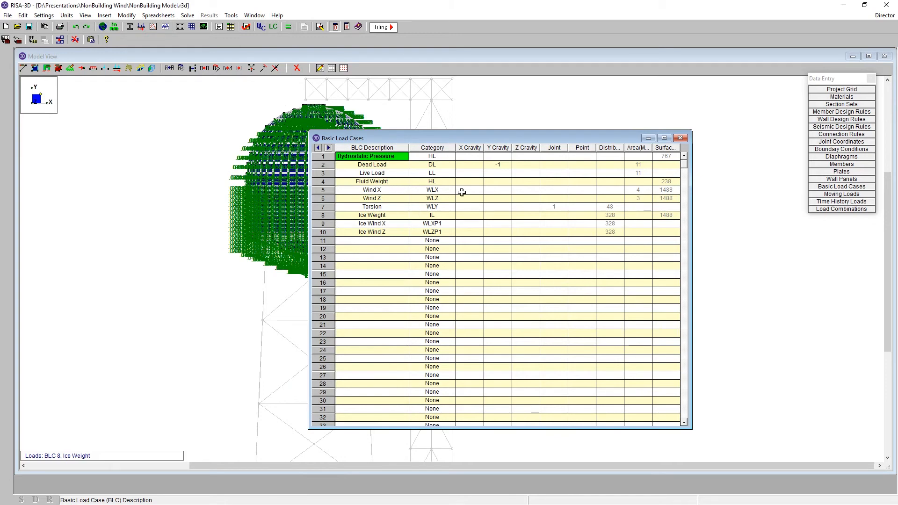
pyautogui.click(390, 191)
pyautogui.rightClick(391, 192)
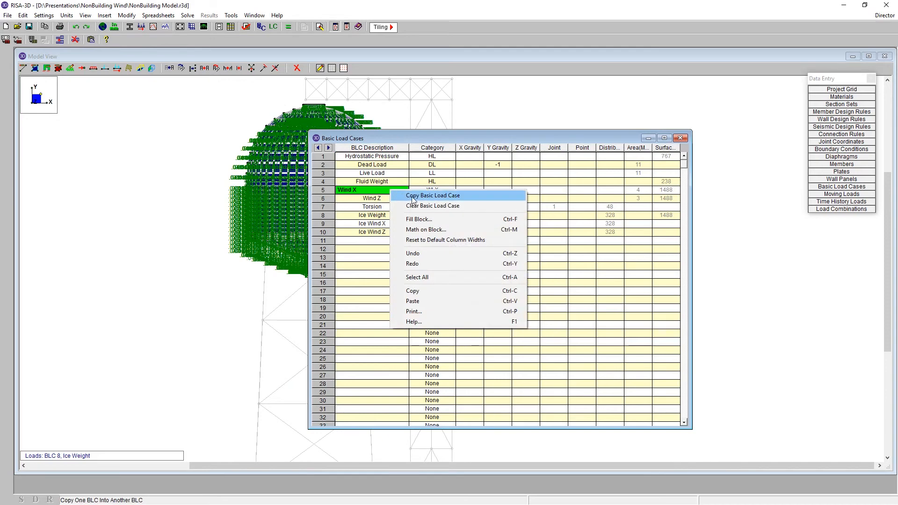
pyautogui.click(412, 196)
pyautogui.moveTo(403, 158); pyautogui.dragTo(194, 143)
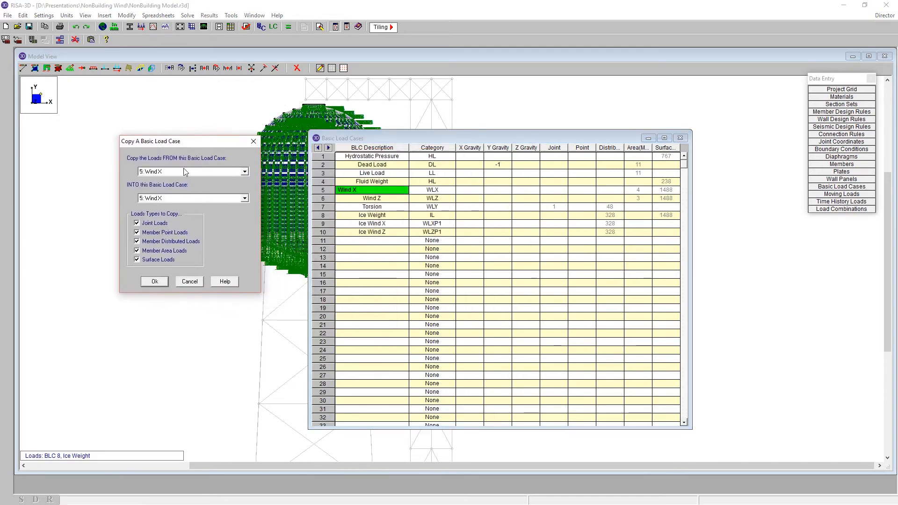
pyautogui.click(193, 199)
pyautogui.click(187, 231)
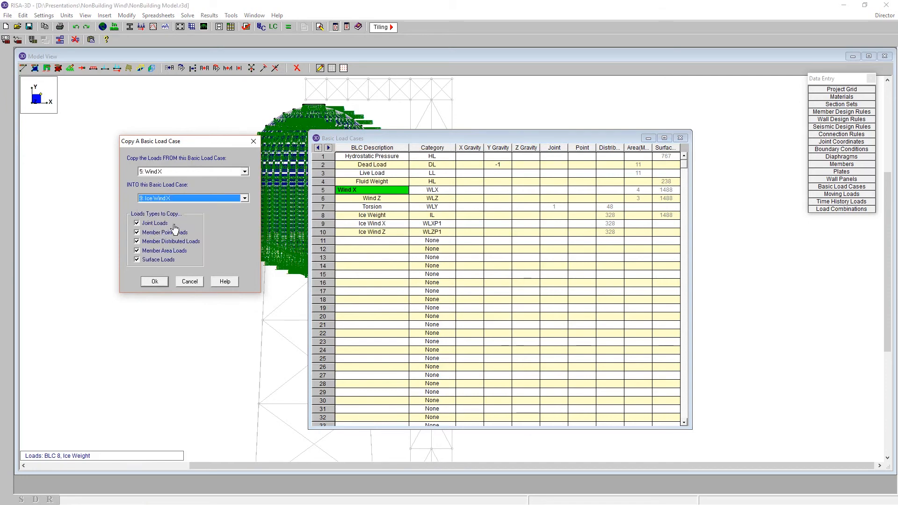
pyautogui.click(137, 223)
pyautogui.click(137, 233)
pyautogui.click(137, 241)
pyautogui.click(137, 251)
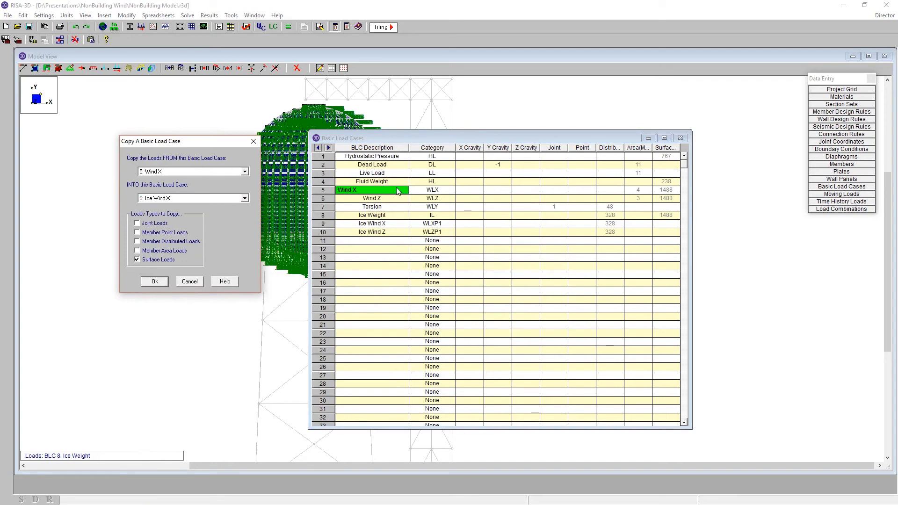
pyautogui.click(153, 281)
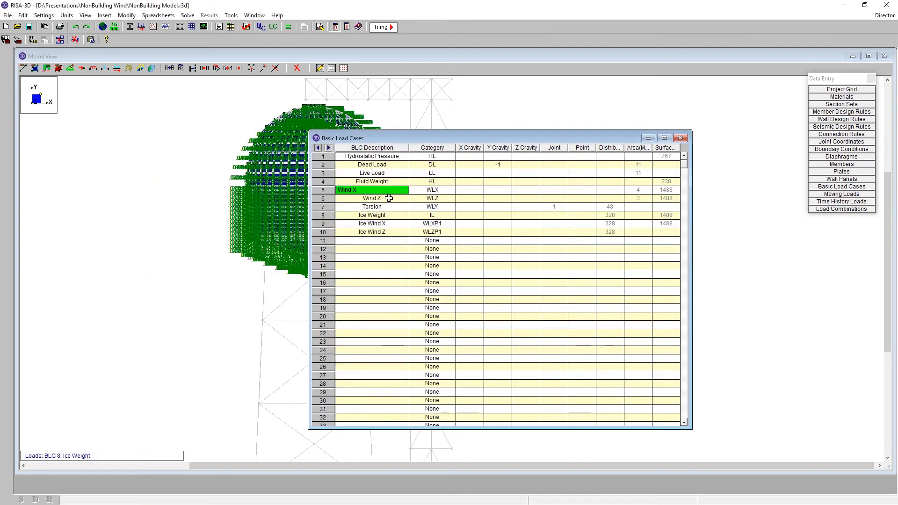
# Copy only the surface loads from basic load case 6: Wind Z into load case 10: Ice Wind Z.
pyautogui.click(389, 198)
pyautogui.rightClick(388, 198)
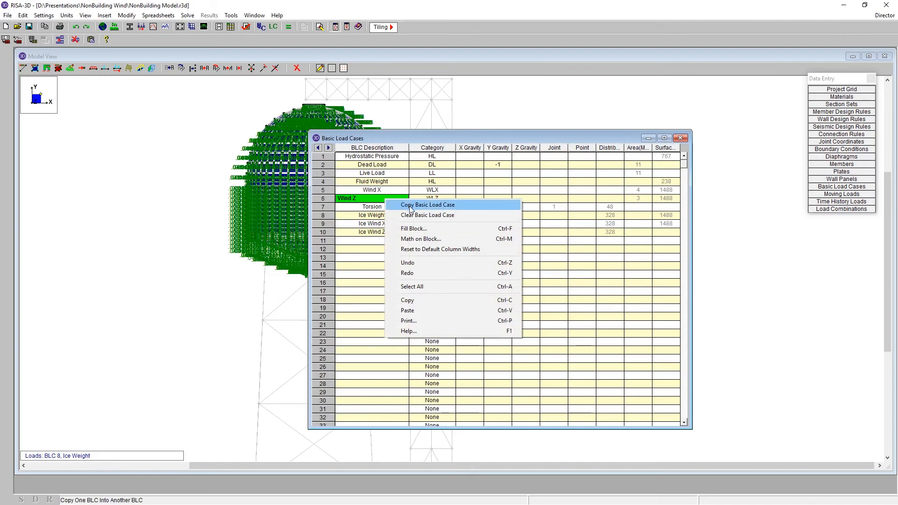
pyautogui.click(411, 206)
pyautogui.click(378, 213)
pyautogui.click(379, 245)
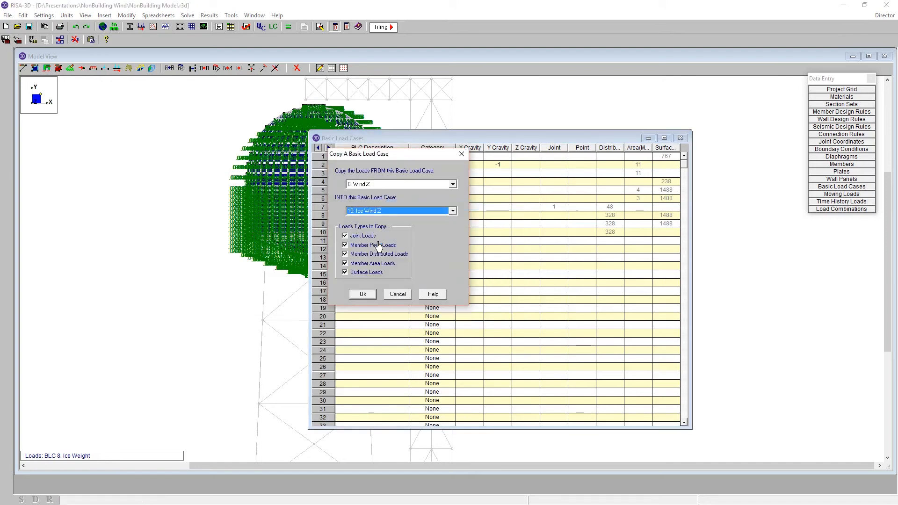
pyautogui.moveTo(395, 158); pyautogui.dragTo(171, 136)
pyautogui.click(136, 214)
pyautogui.click(135, 224)
pyautogui.click(135, 233)
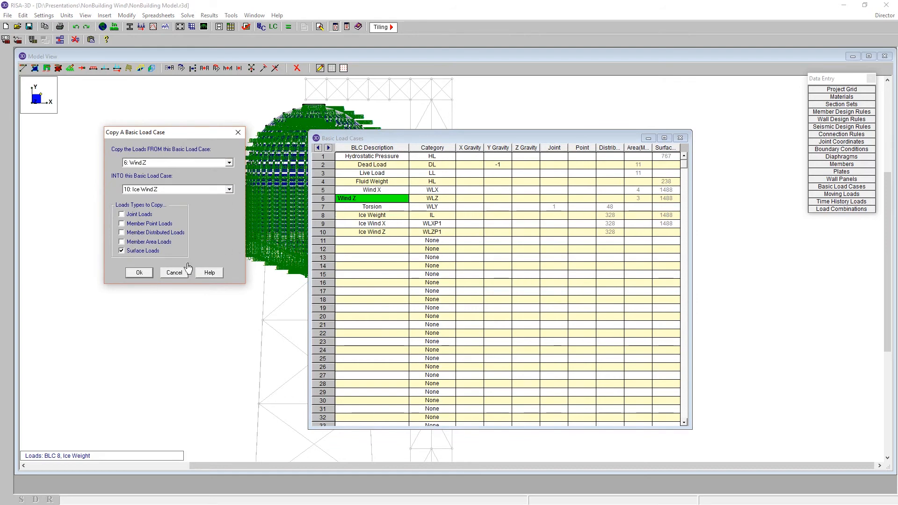
pyautogui.click(139, 273)
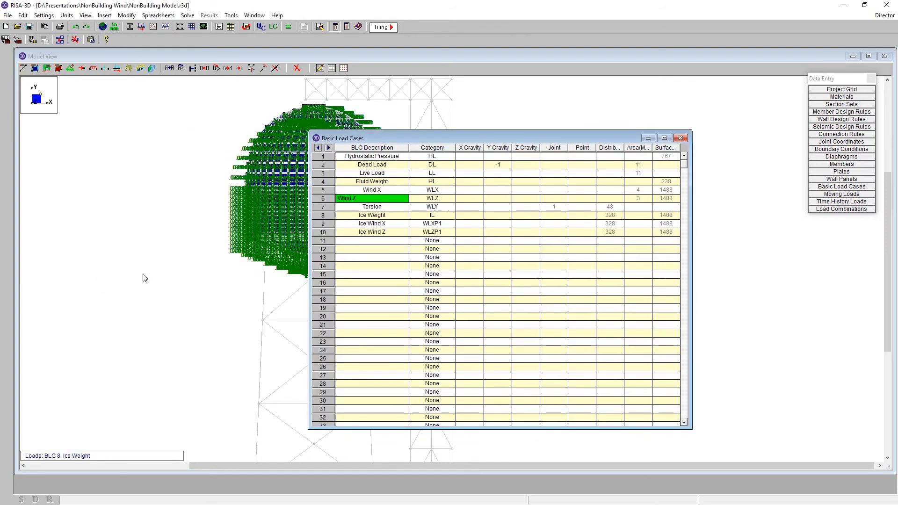
# Fill the magnitude of all plate surface loads in load case 9: Ice Wind X with .002 ksf.
pyautogui.doubleClick(669, 223)
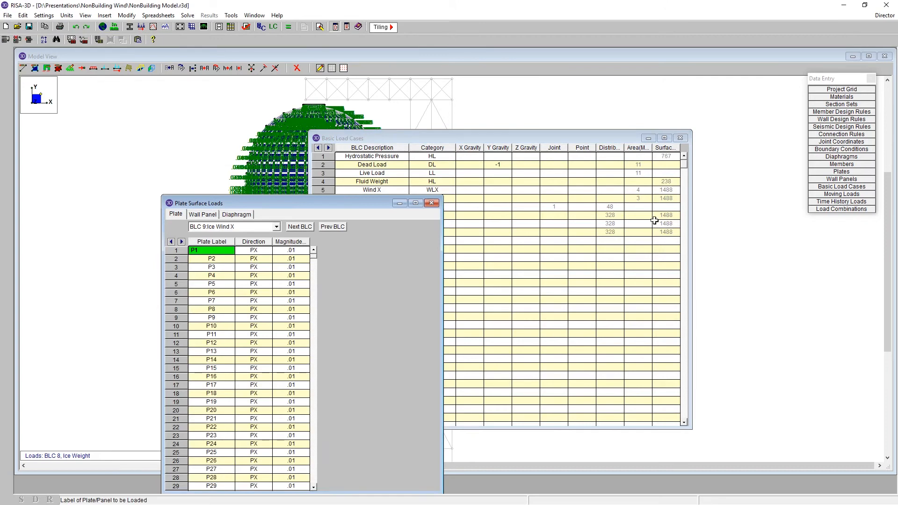
pyautogui.click(290, 241)
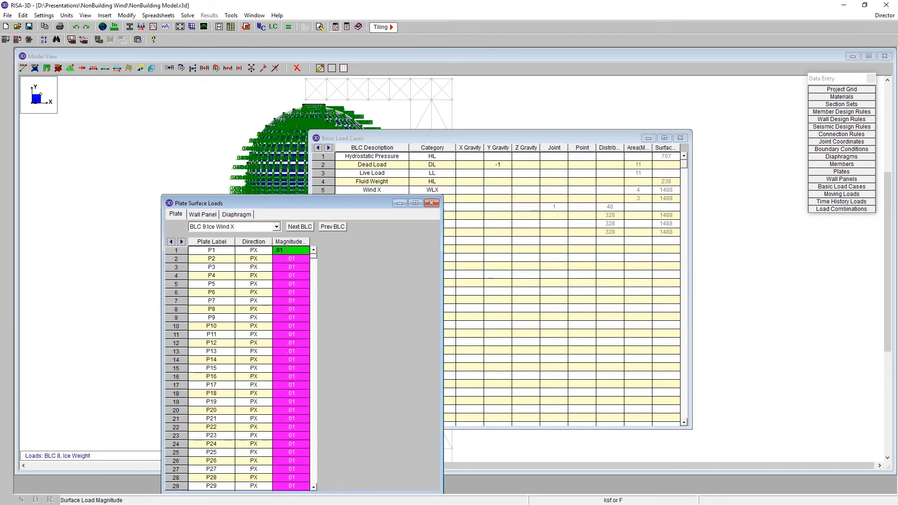
pyautogui.rightClick(286, 246)
pyautogui.click(324, 359)
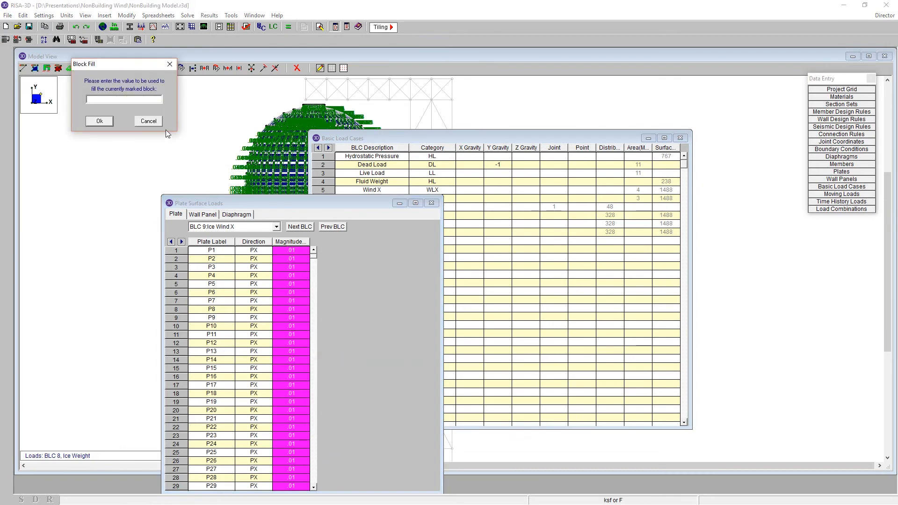
pyautogui.write('.002')
pyautogui.press('Return')
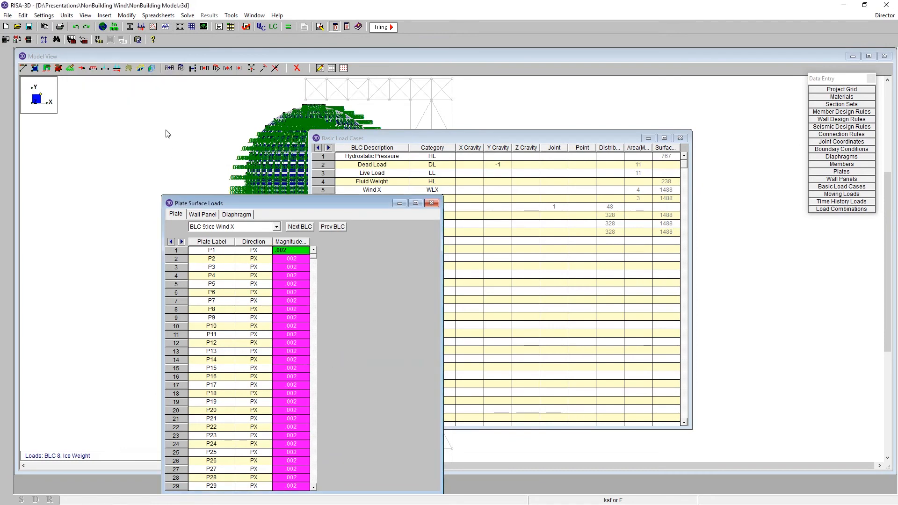
# Fill the magnitude of all plate surface loads in load case 10: Ice Wind Z with .002 ksf.
pyautogui.click(432, 203)
pyautogui.doubleClick(664, 232)
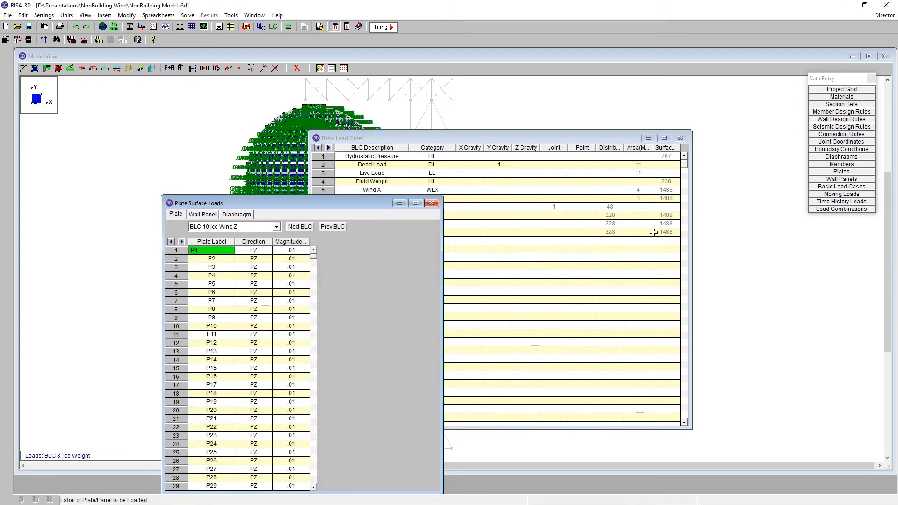
pyautogui.click(294, 242)
pyautogui.rightClick(296, 241)
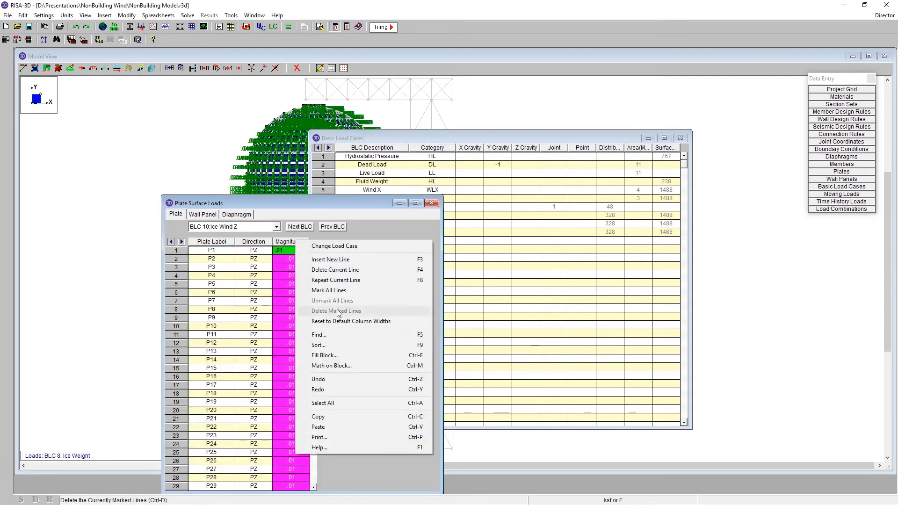
pyautogui.click(327, 355)
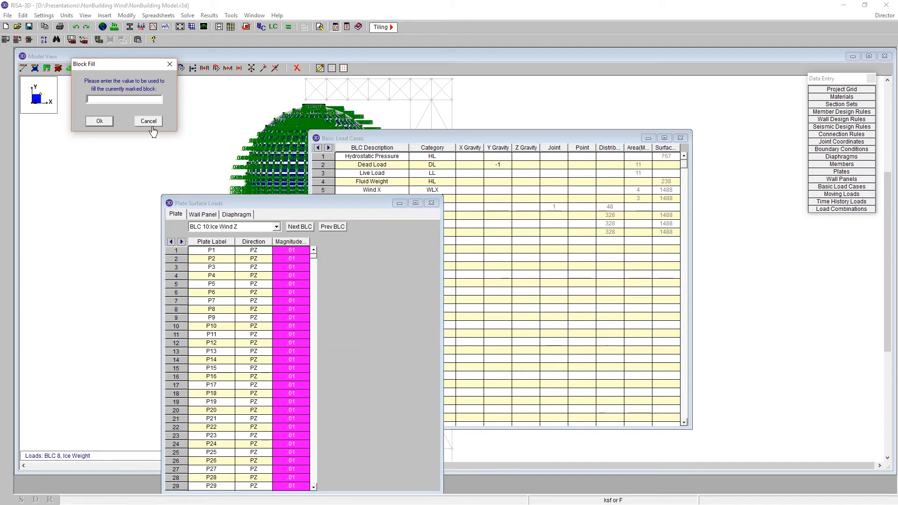
pyautogui.write('.002')
pyautogui.press('Return')
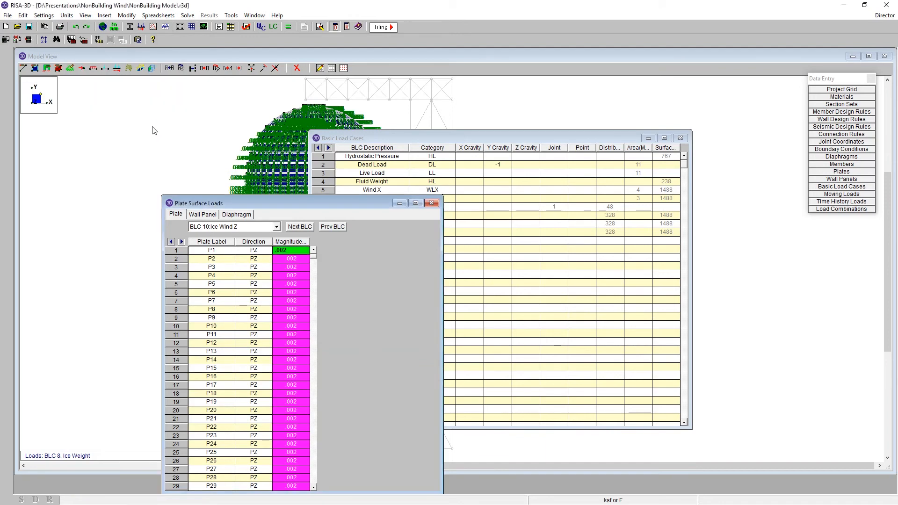
pyautogui.click(432, 203)
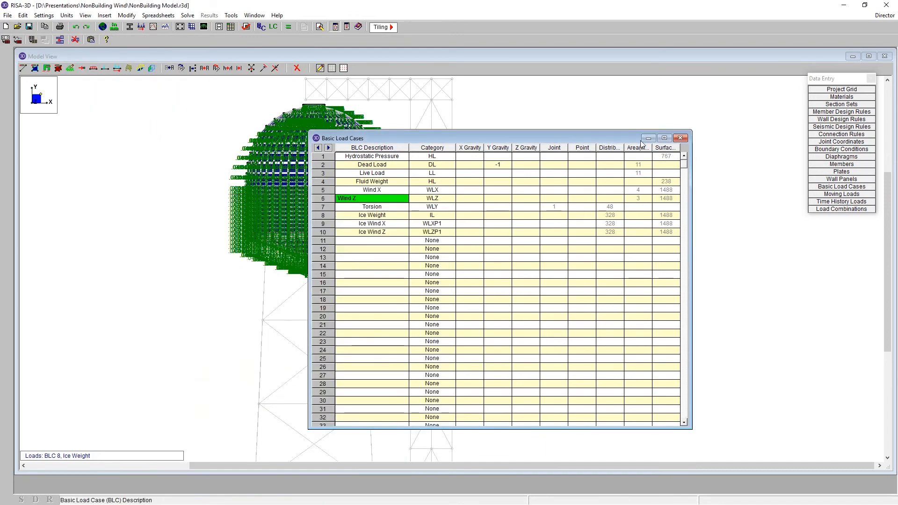
pyautogui.click(680, 138)
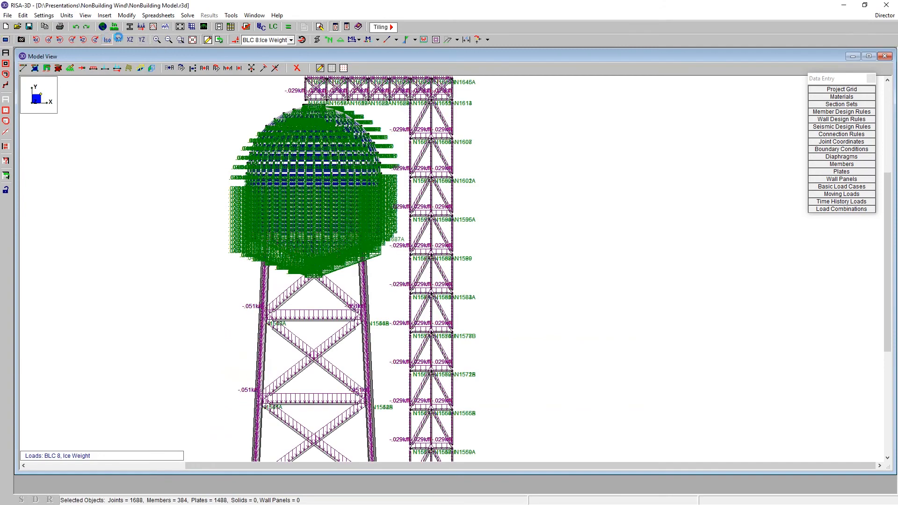
# Review the applied loads in isometric view for load cases 6: Wind Z, 7: Torsion, 8: Ice Weight, 9: Ice Wind X and 10: Ice Wind Z.
pyautogui.click(107, 39)
pyautogui.click(254, 40)
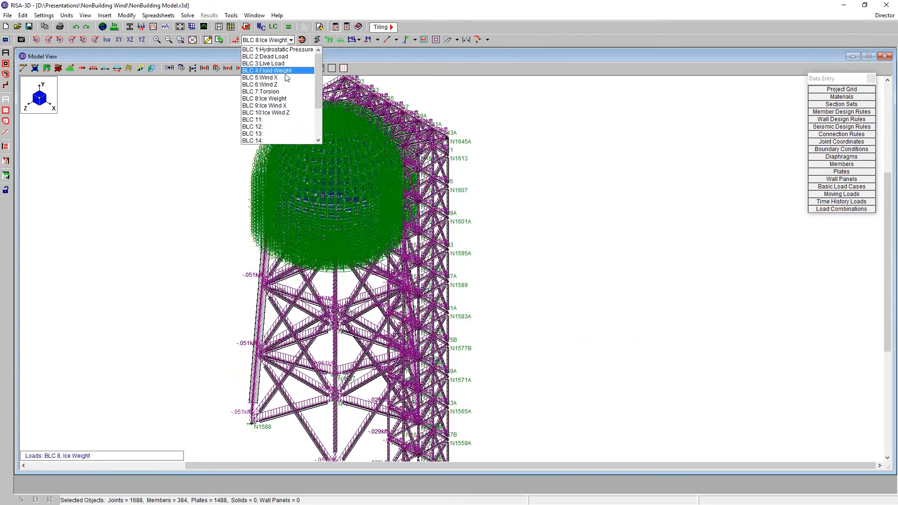
pyautogui.click(260, 84)
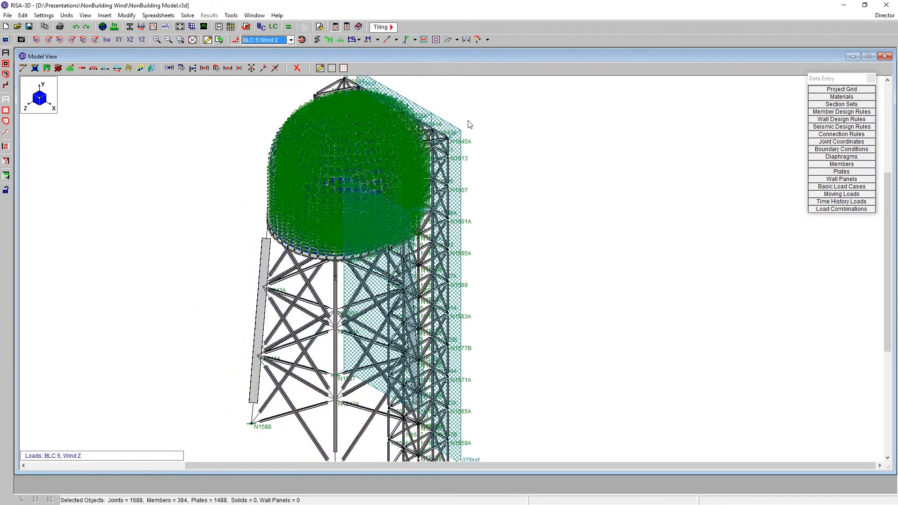
pyautogui.press('Down')
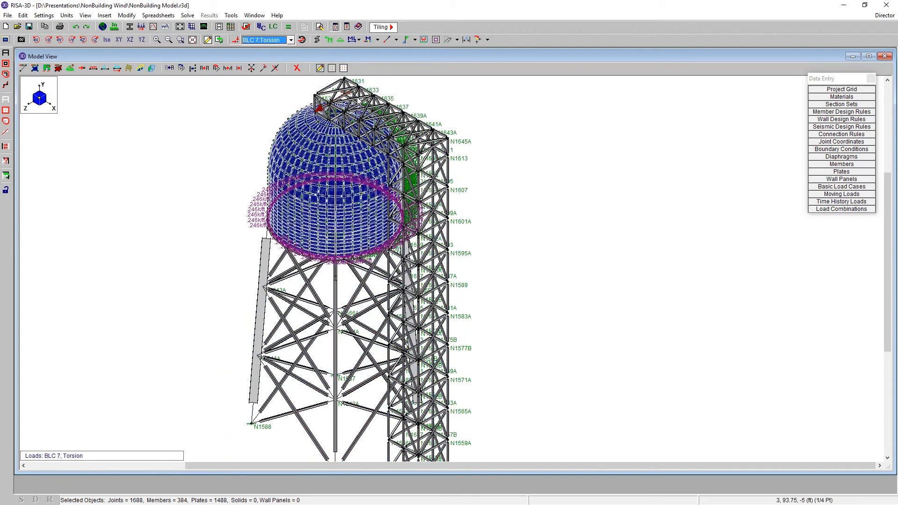
pyautogui.press('Down')
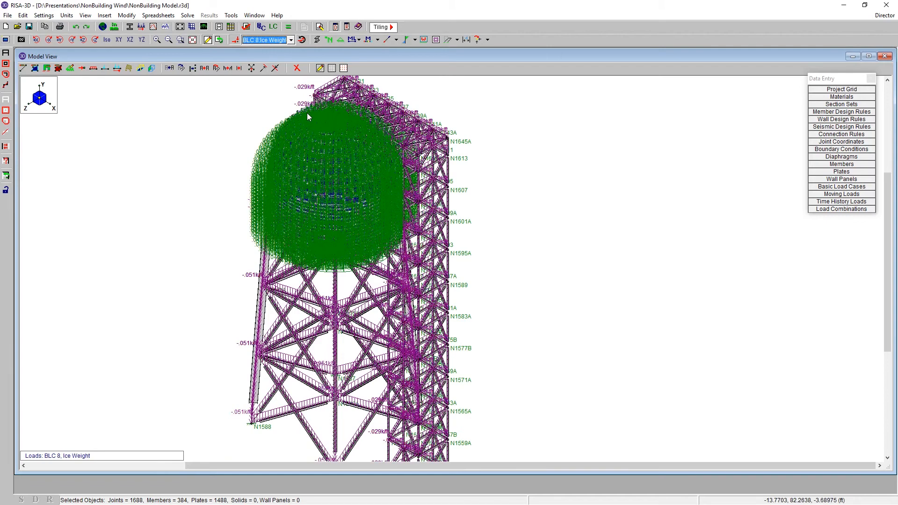
pyautogui.press('Down')
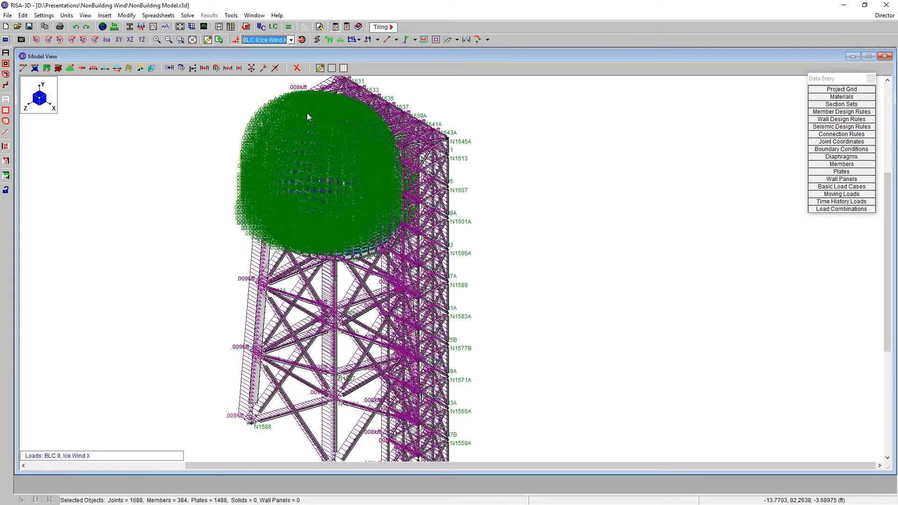
pyautogui.press('Down')
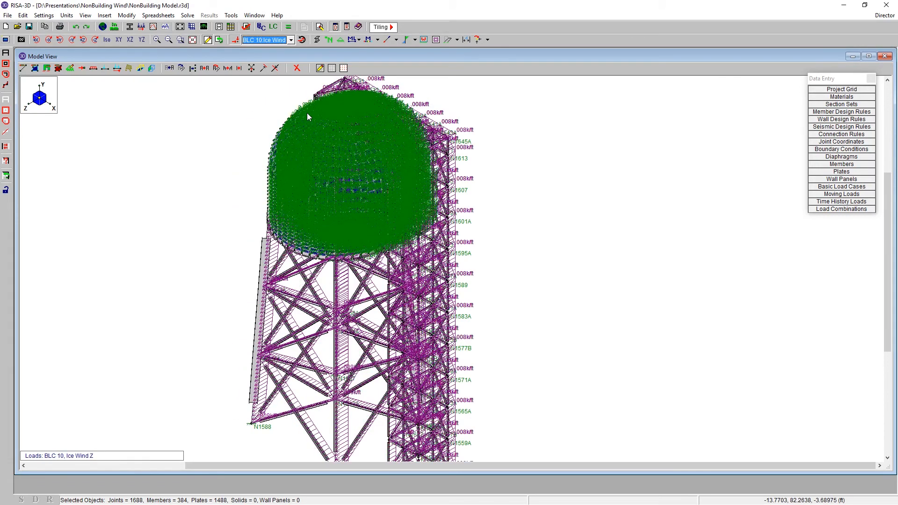
pyautogui.click(497, 142)
pyautogui.scroll(-2, 497, 143)
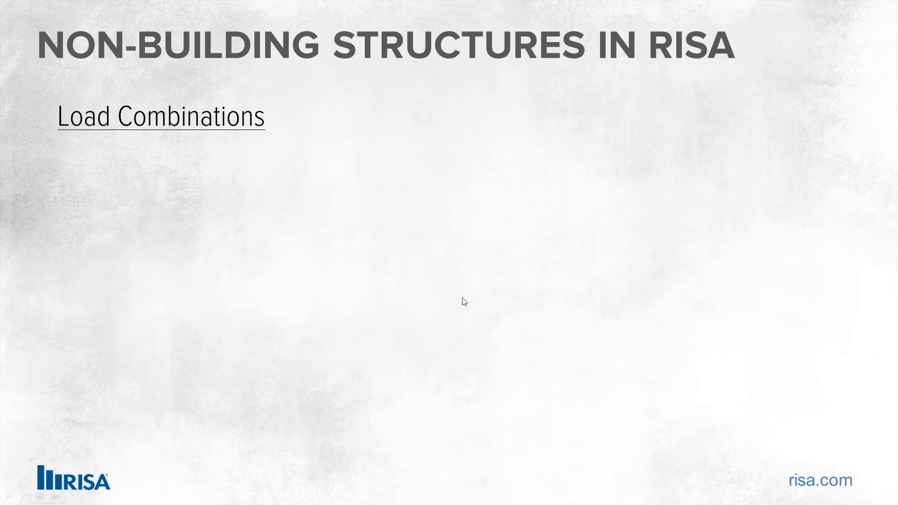
pyautogui.click(462, 298)
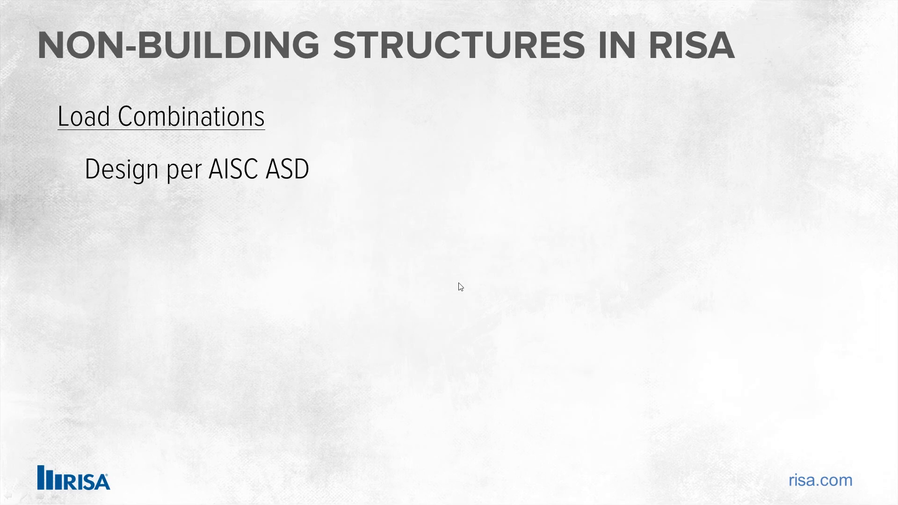
pyautogui.click(478, 268)
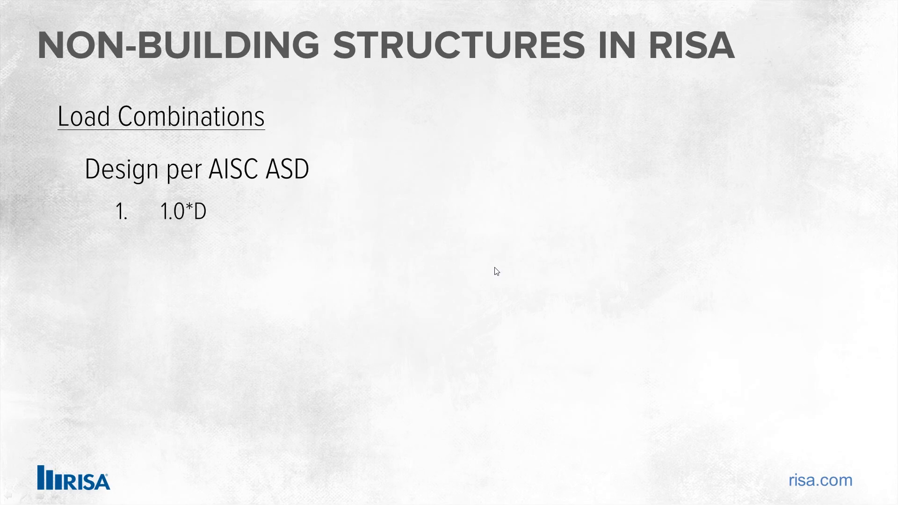
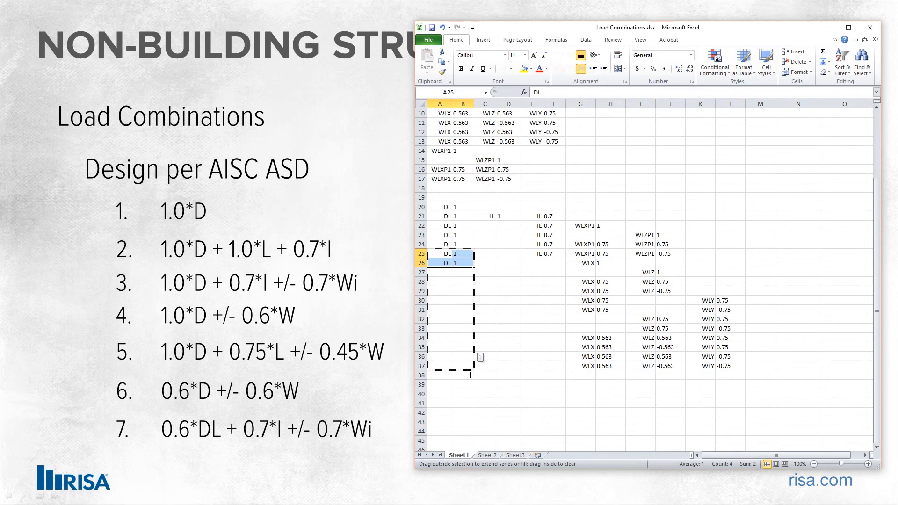
# Enter DL with factor 1 and LL with factor 0.75 in row 38 of the load combination sheet.
pyautogui.scroll(-1, 468, 351)
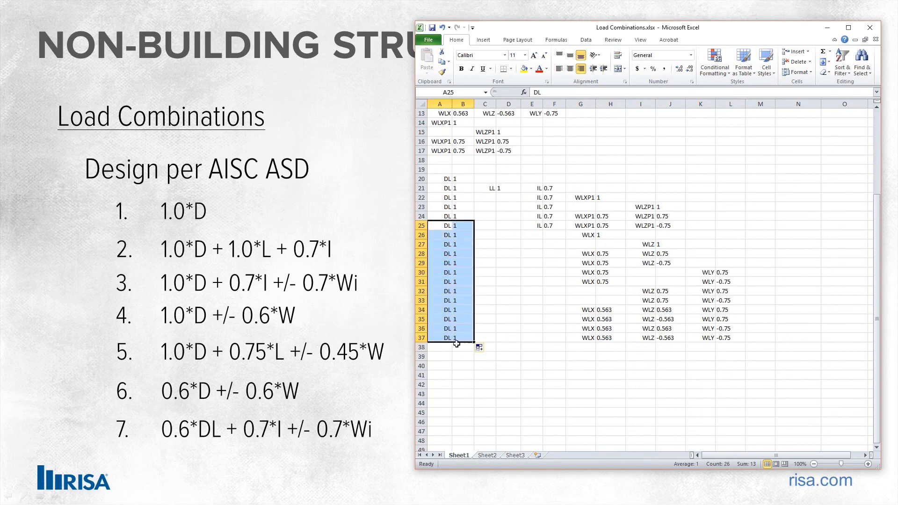
pyautogui.click(441, 349)
pyautogui.write('DL')
pyautogui.press('Tab')
pyautogui.write('1')
pyautogui.press('Tab')
pyautogui.write('LL')
pyautogui.press('Tab')
pyautogui.write('0.')
pyautogui.press('Tab')
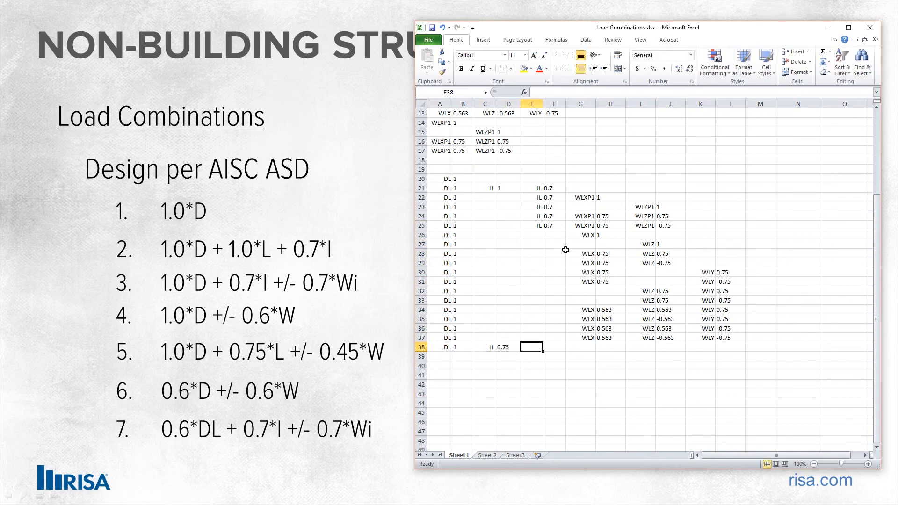
# Copy the WLX, WLZ and WLY wind block in A2:F13 to the rows starting at cell G38.
pyautogui.click(552, 160)
pyautogui.scroll(4, 550, 156)
pyautogui.moveTo(441, 122); pyautogui.dragTo(555, 228)
pyautogui.hotkey('ctrl', 'c')
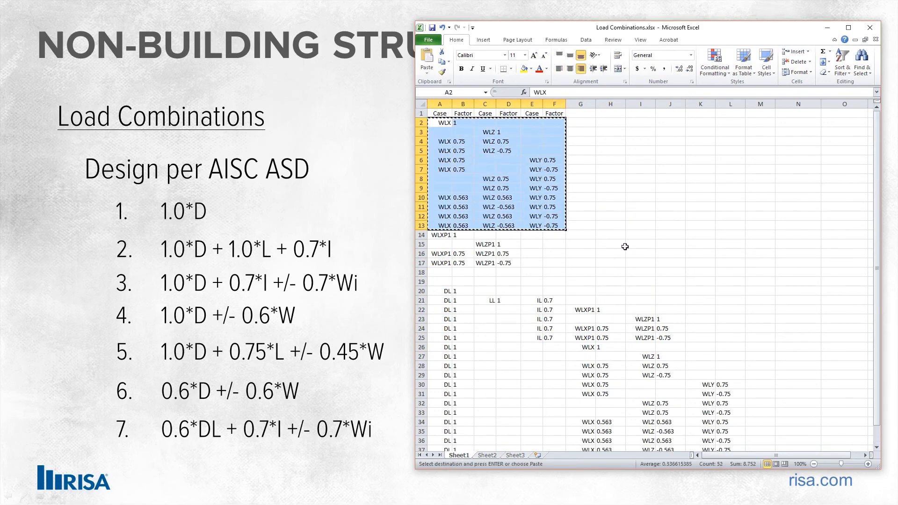
pyautogui.scroll(-6, 603, 262)
pyautogui.click(589, 290)
pyautogui.hotkey('ctrl', 'v')
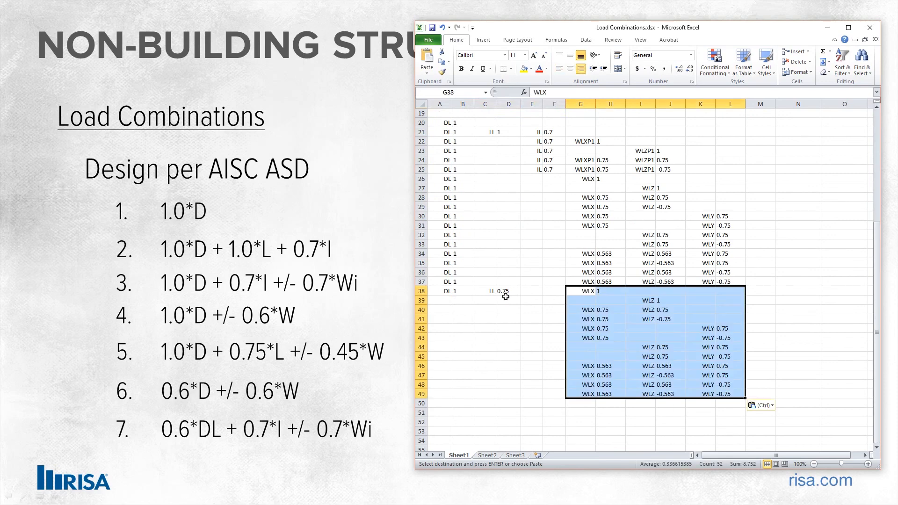
# Enter DL 1 and LL 0.75 in row 39 and fill both load pairs down through row 49.
pyautogui.moveTo(448, 290); pyautogui.dragTo(520, 305)
pyautogui.click(458, 301)
pyautogui.write('1')
pyautogui.press('Tab')
pyautogui.press('Tab')
pyautogui.write('.75')
pyautogui.press('Return')
pyautogui.moveTo(443, 291); pyautogui.dragTo(520, 399)
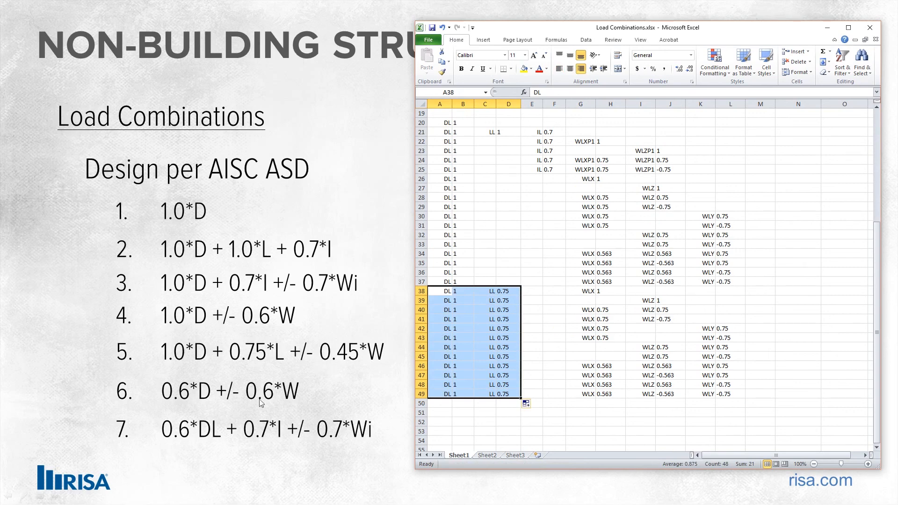
# Start the uplift wind combinations in row 50 with DL at factor 0.6.
pyautogui.click(553, 347)
pyautogui.scroll(-2, 554, 347)
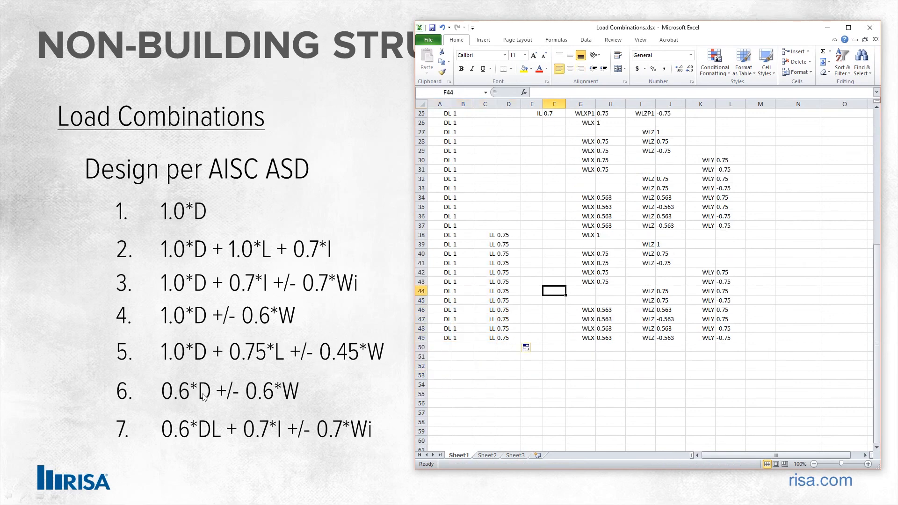
pyautogui.click(446, 346)
pyautogui.write('0')
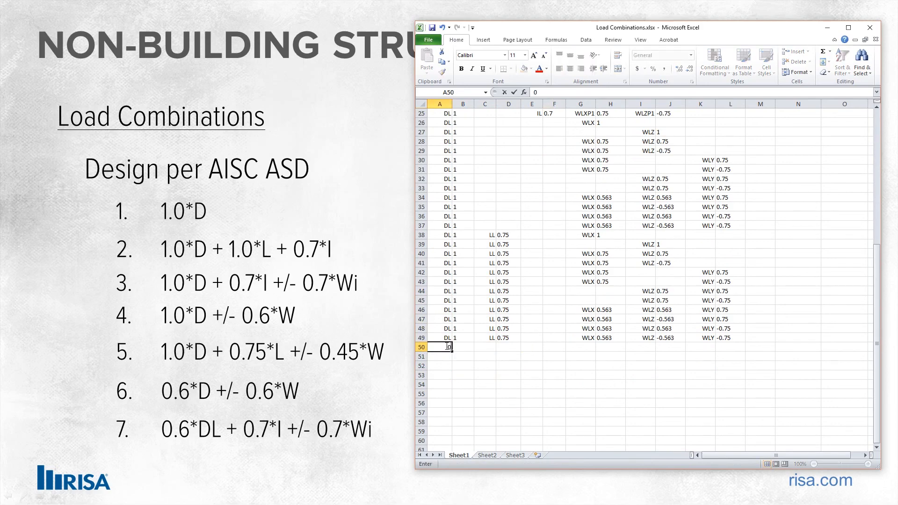
pyautogui.write('L')
pyautogui.press('Tab')
pyautogui.write('0.6')
pyautogui.press('Tab')
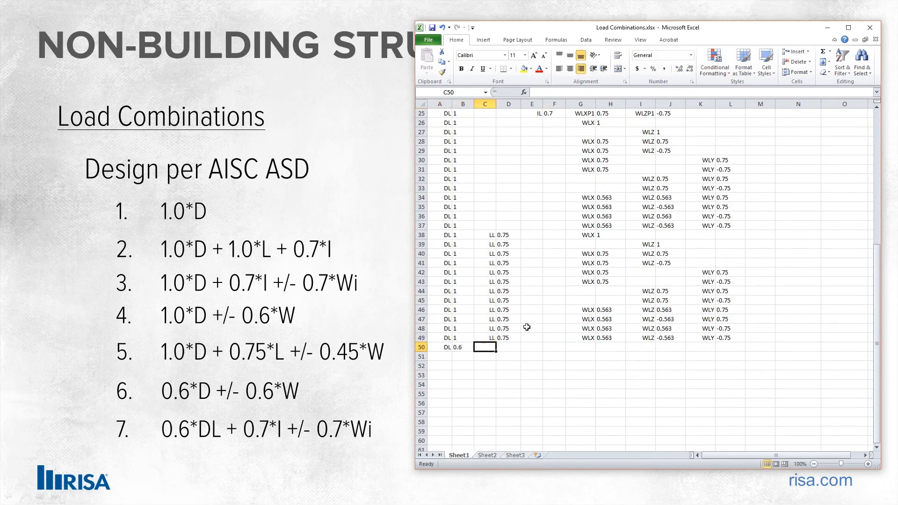
# Copy the WLX, WLZ and WLY wind block in A2:F13 to the rows starting at cell G50.
pyautogui.scroll(8, 518, 328)
pyautogui.moveTo(435, 119); pyautogui.dragTo(559, 223)
pyautogui.hotkey('ctrl', 'c')
pyautogui.scroll(-9, 589, 226)
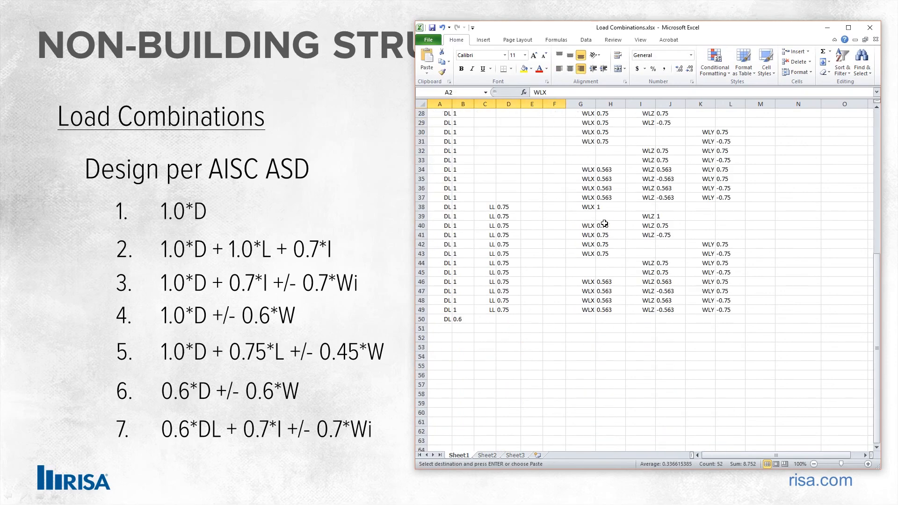
pyautogui.click(580, 319)
pyautogui.hotkey('ctrl', 'v')
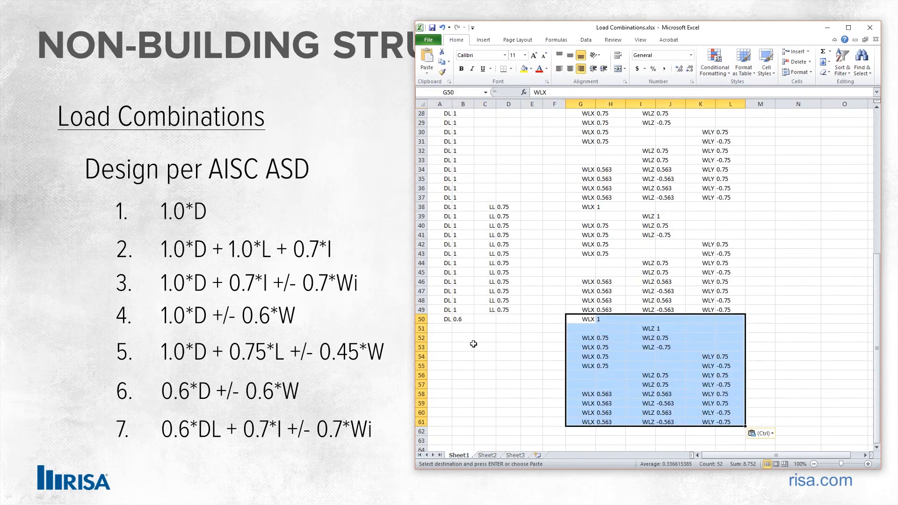
# Enter DL 0.6 in row 51 and fill the dead load pair down through row 61.
pyautogui.click(454, 328)
pyautogui.write('0.6')
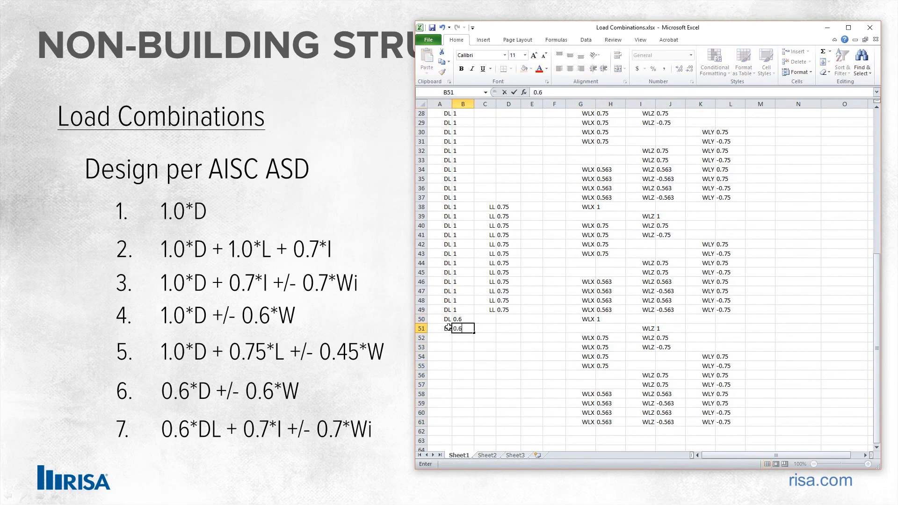
pyautogui.click(446, 320)
pyautogui.moveTo(445, 320); pyautogui.dragTo(487, 423)
pyautogui.scroll(-2, 521, 355)
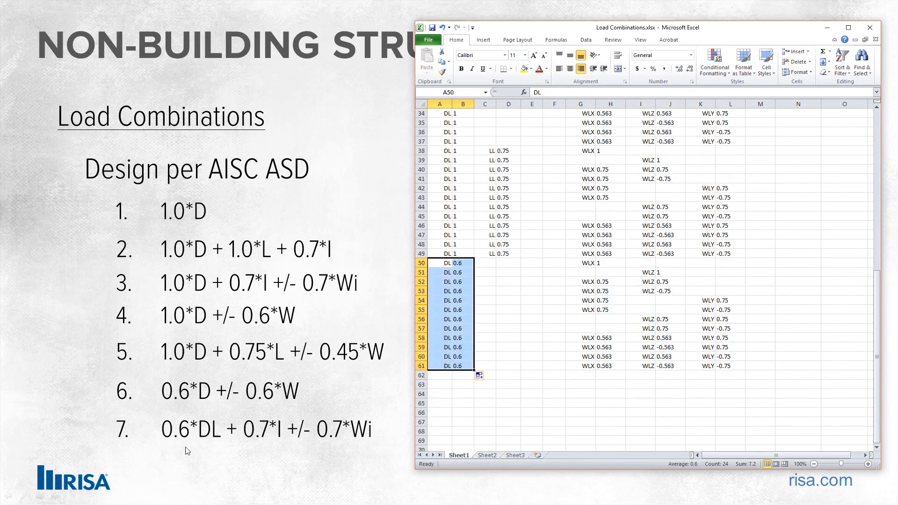
# Enter DL with factor 0.6 in columns A and B and IL with factor 0.7 in columns E and F of row 62.
pyautogui.click(442, 374)
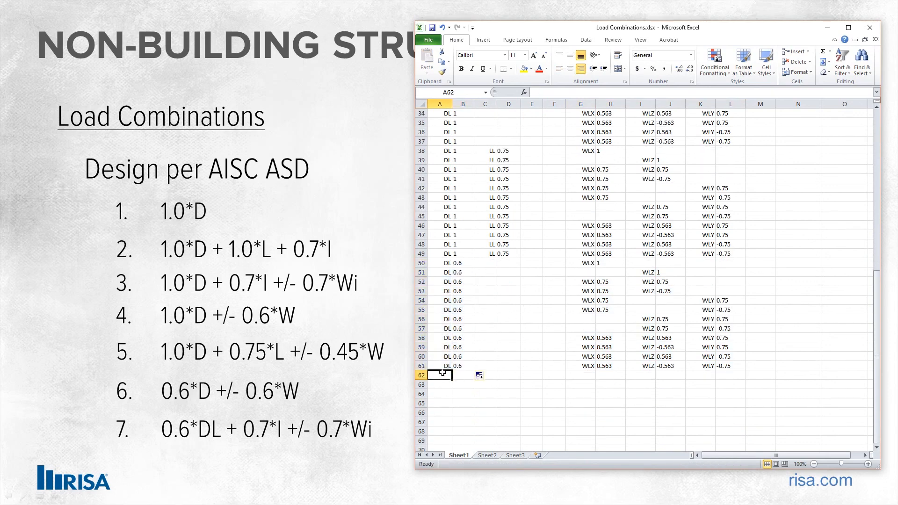
pyautogui.write('DL')
pyautogui.press('Tab')
pyautogui.write('0.6')
pyautogui.press('Tab')
pyautogui.press('Tab')
pyautogui.press('Tab')
pyautogui.write('IL')
pyautogui.press('Tab')
pyautogui.write('07')
pyautogui.write('.7')
pyautogui.press('Tab')
# Copy the WLXP1 and WLZP1 ice wind block in A14:D17 to the rows starting at cell G62.
pyautogui.scroll(11, 515, 207)
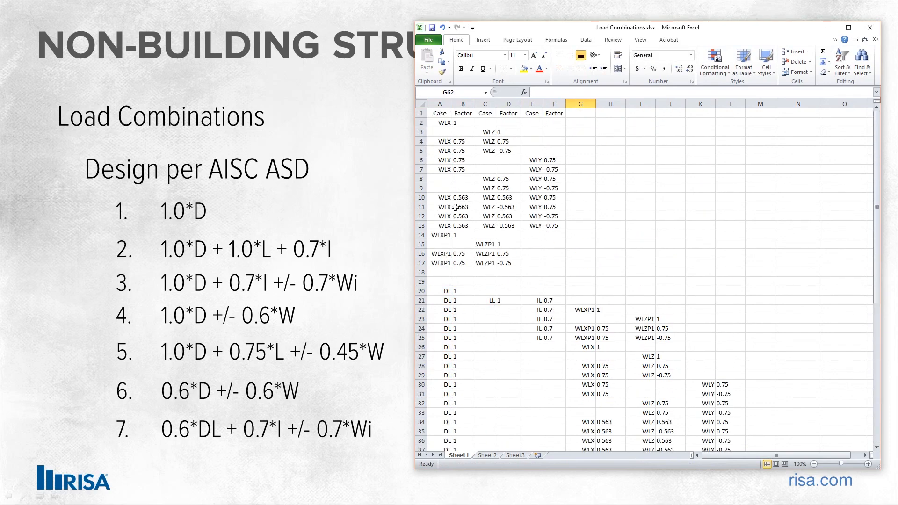
pyautogui.moveTo(435, 237); pyautogui.dragTo(508, 263)
pyautogui.hotkey('ctrl', 'c')
pyautogui.scroll(-17, 538, 267)
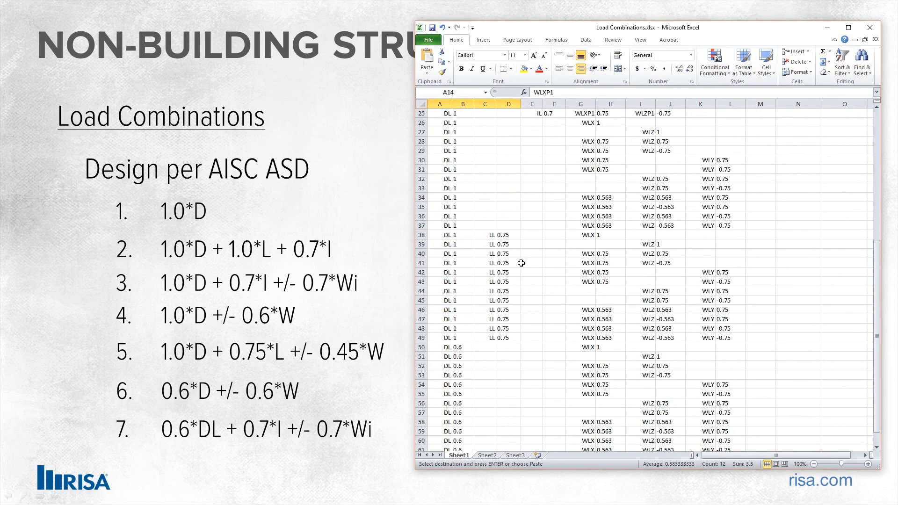
pyautogui.click(583, 209)
pyautogui.hotkey('ctrl', 'v')
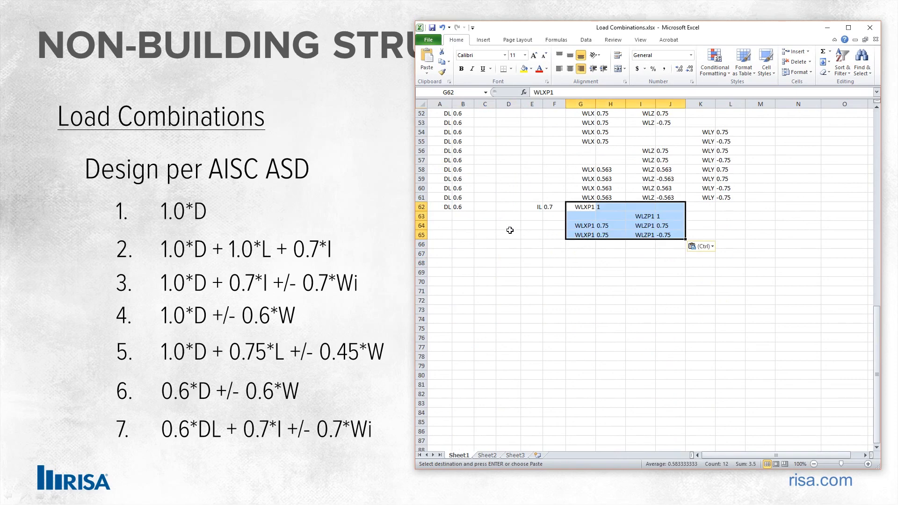
# Repeat DL 0.6 and IL 0.7 in row 63.
pyautogui.moveTo(442, 207); pyautogui.dragTo(529, 207)
pyautogui.click(448, 215)
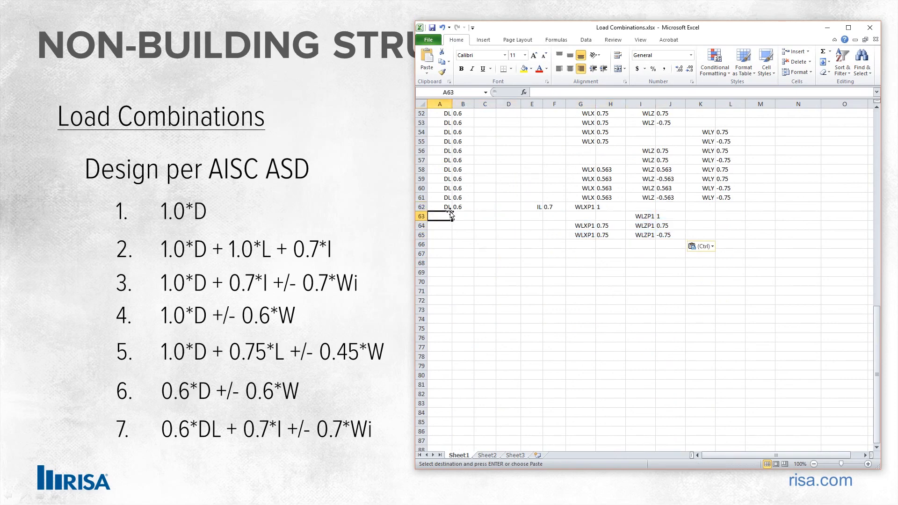
pyautogui.write('DL')
pyautogui.press('Tab')
pyautogui.write('0.6')
pyautogui.press('Tab')
pyautogui.press('Tab')
pyautogui.press('Tab')
pyautogui.write('IL')
pyautogui.press('Tab')
pyautogui.write('0.7')
pyautogui.press('Return')
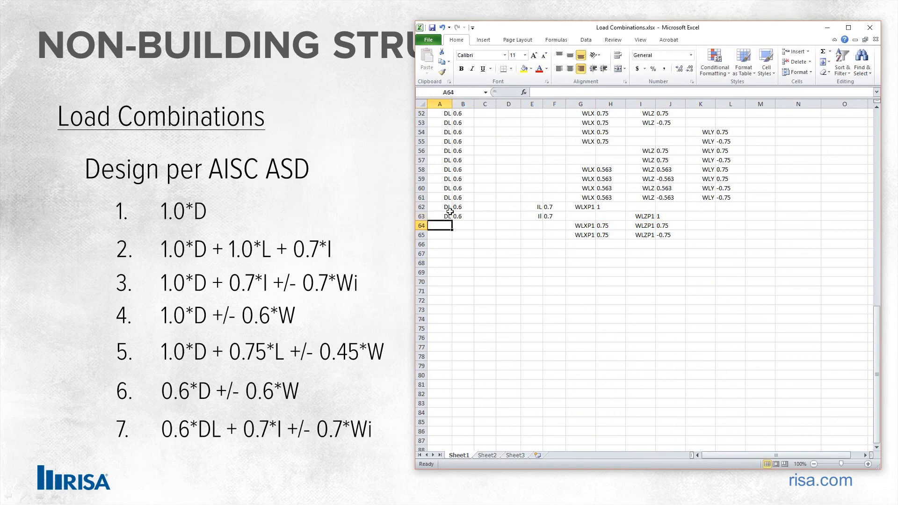
# Repeat the DL 0.6 and IL 0.7 entries of rows 62 and 63 in rows 64 and 65.
pyautogui.moveTo(451, 210); pyautogui.dragTo(563, 220)
pyautogui.hotkey('ctrl', 'c')
pyautogui.click(439, 225)
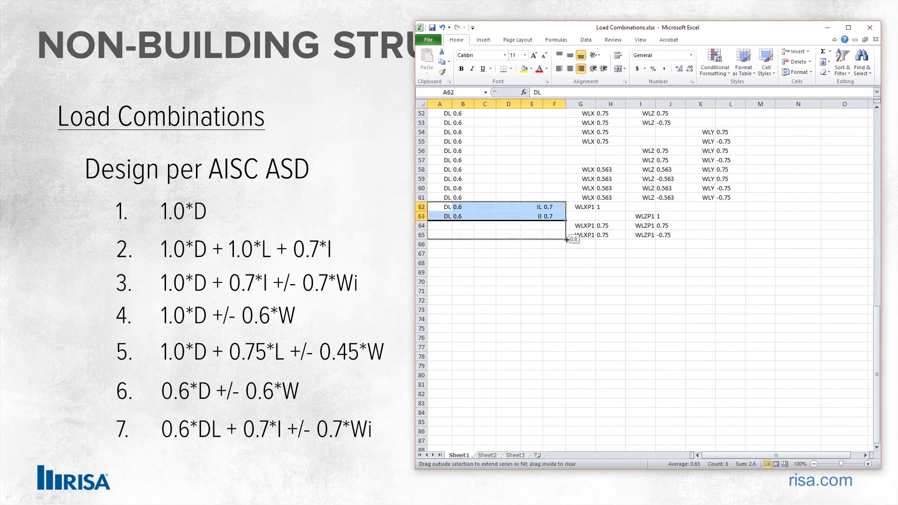
pyautogui.hotkey('ctrl', 'v')
pyautogui.click(590, 281)
# Copy the complete load combination block A20:L65 from the spreadsheet.
pyautogui.scroll(14, 547, 293)
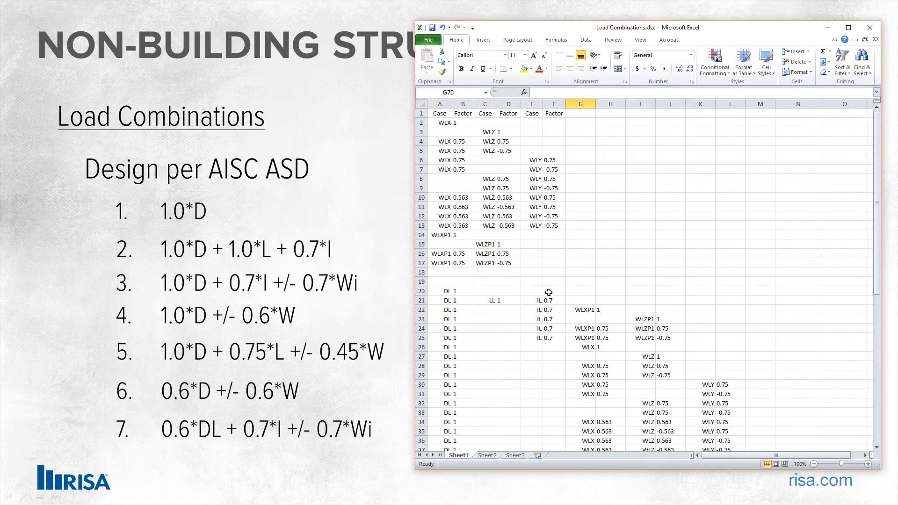
pyautogui.scroll(-2, 500, 252)
pyautogui.moveTo(440, 153); pyautogui.dragTo(728, 431)
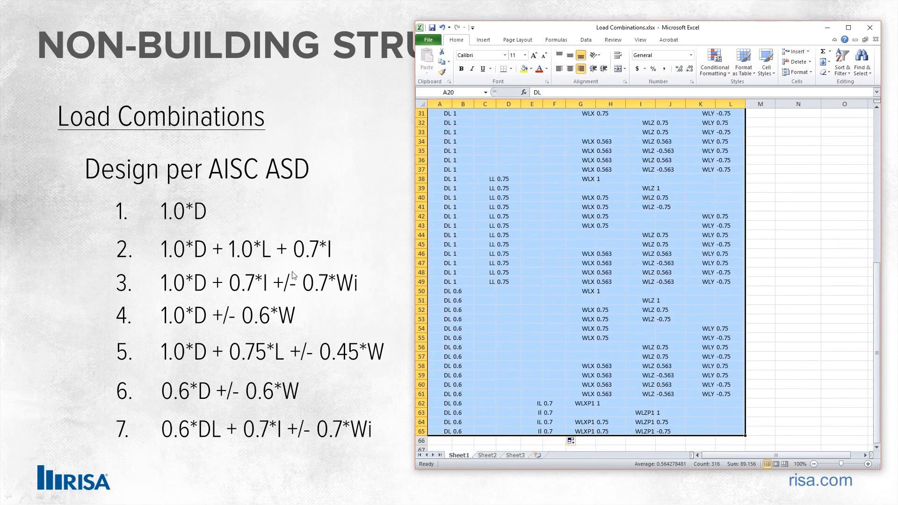
pyautogui.scroll(5, 539, 268)
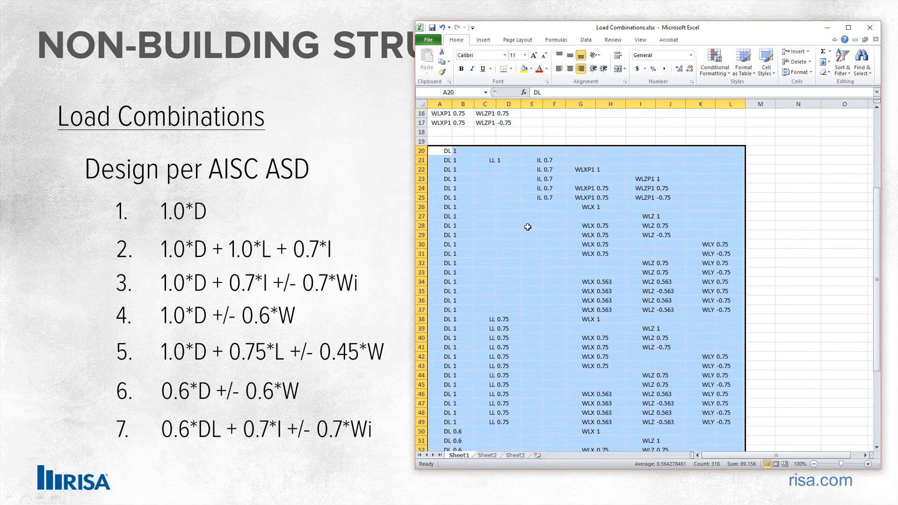
pyautogui.rightClick(527, 226)
pyautogui.click(558, 244)
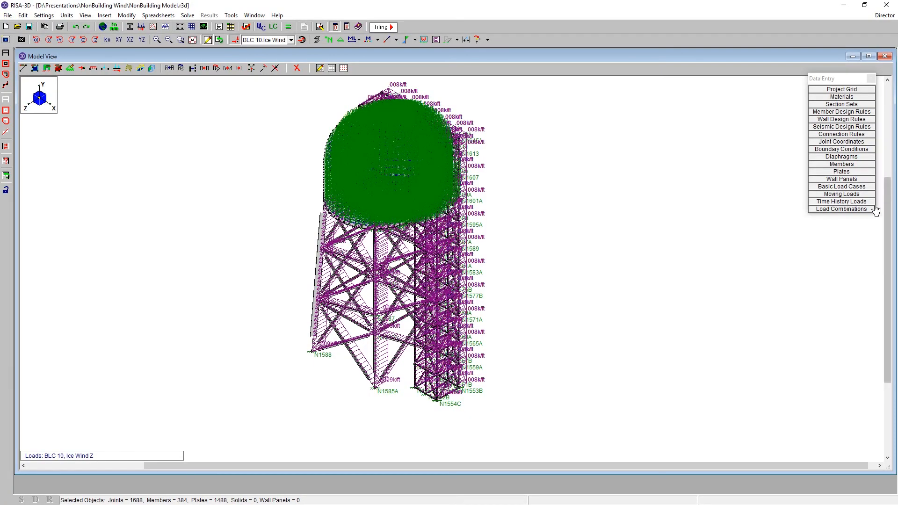
# Switch to RISA-3D, open the Load Combinations spreadsheet and move it higher over the model view.
pyautogui.click(859, 210)
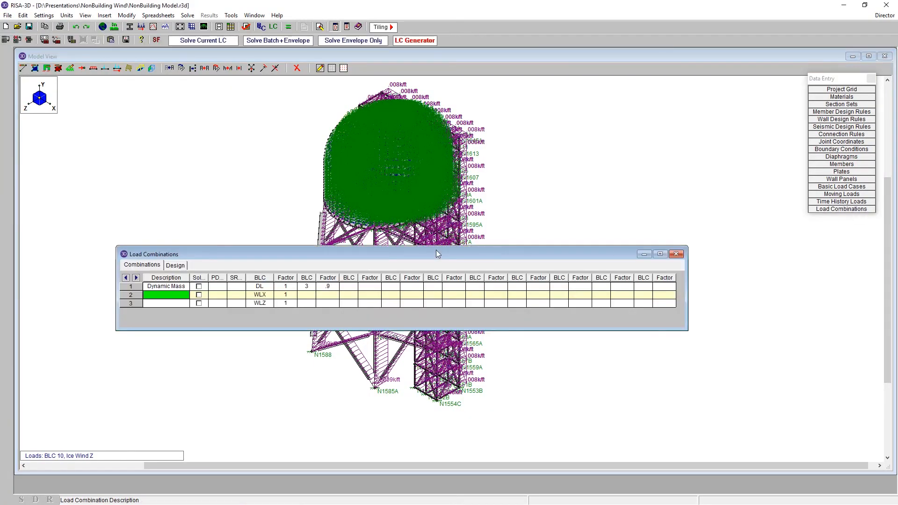
pyautogui.moveTo(436, 253); pyautogui.dragTo(521, 126)
pyautogui.click(255, 161)
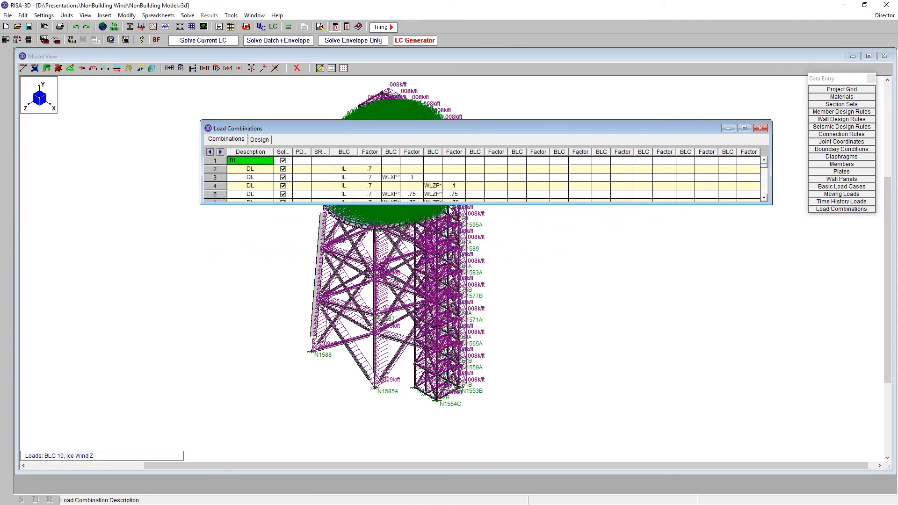
pyautogui.moveTo(452, 205); pyautogui.dragTo(453, 303)
pyautogui.hotkey('ctrl', 'z')
# Paste the combinations starting at the first BLC cell of row 1, then enlarge the window and widen the WLX column.
pyautogui.click(343, 161)
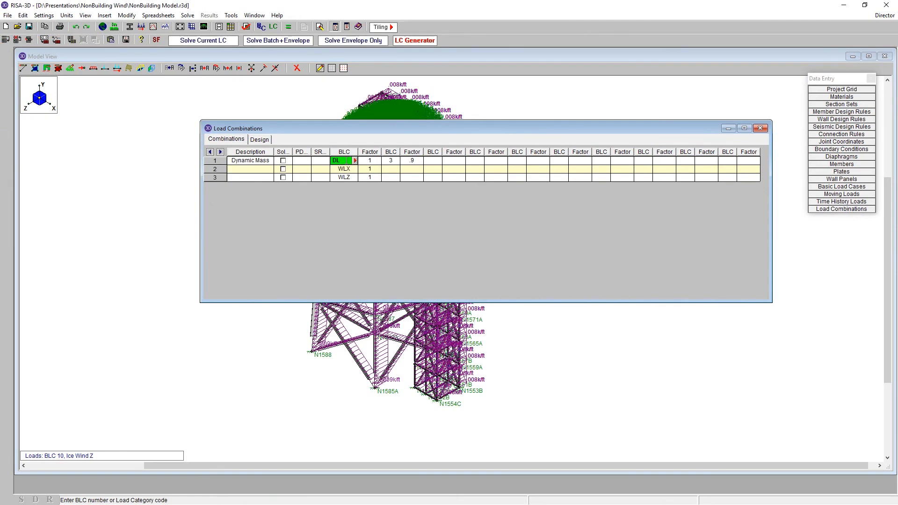
pyautogui.hotkey('ctrl', 'y')
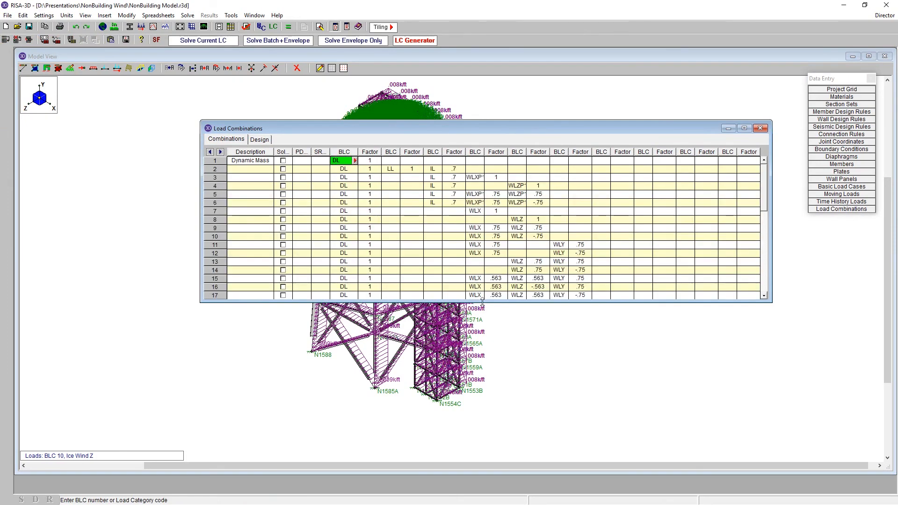
pyautogui.moveTo(482, 301); pyautogui.dragTo(501, 446)
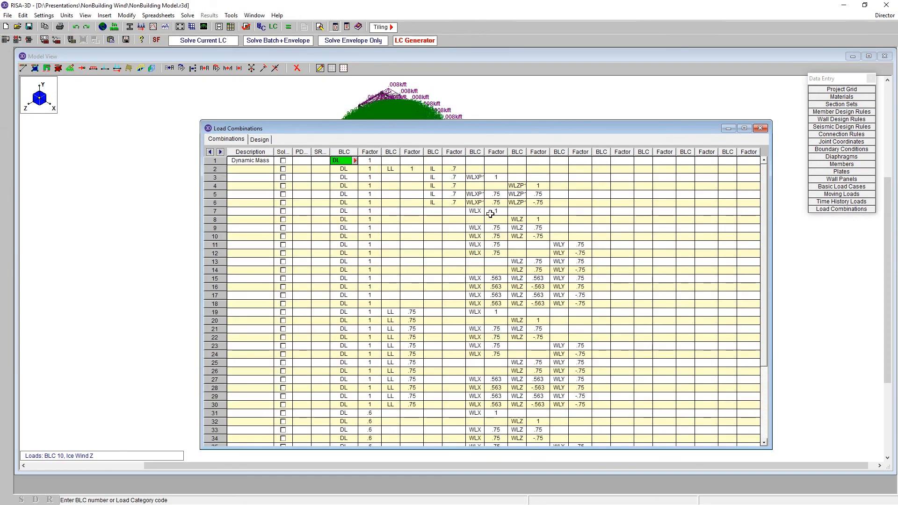
pyautogui.moveTo(485, 153); pyautogui.dragTo(517, 153)
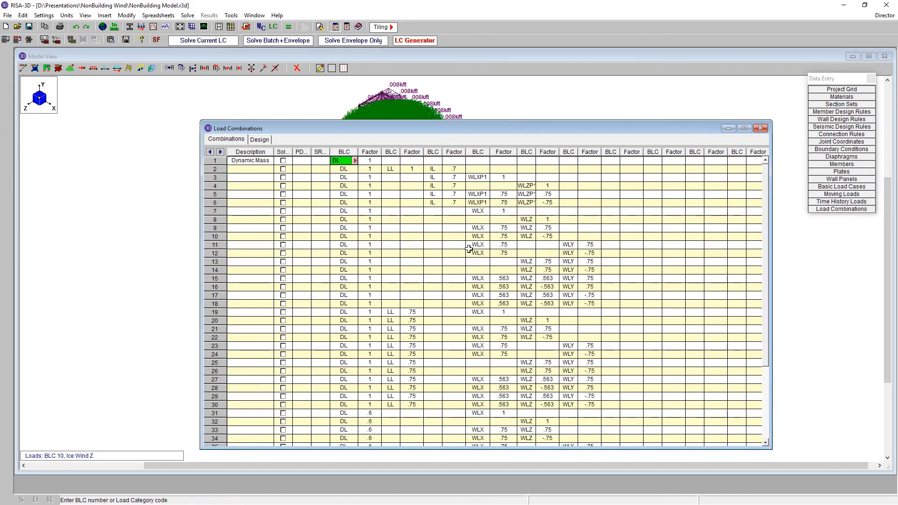
# Clear the Dynamic Mass description from load combination 1 and shift the Load Combinations window slightly upward.
pyautogui.click(269, 161)
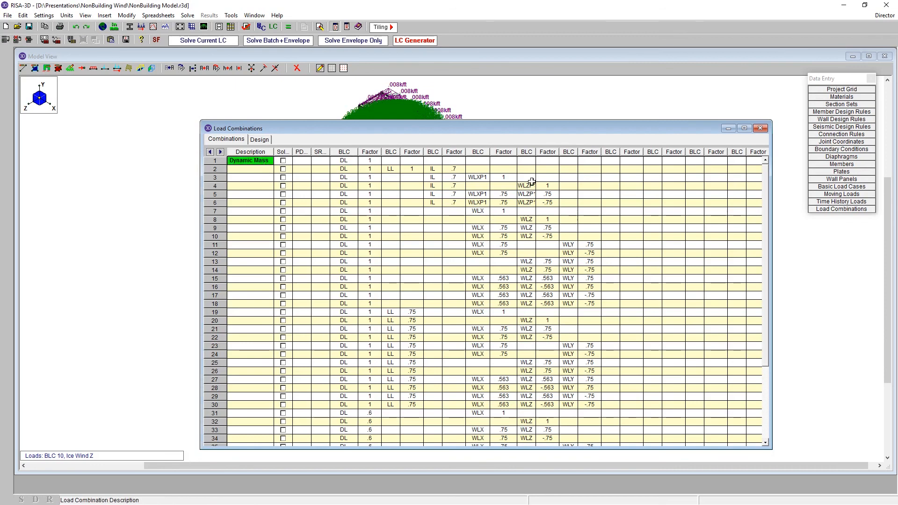
pyautogui.press('Delete')
pyautogui.press('Tab')
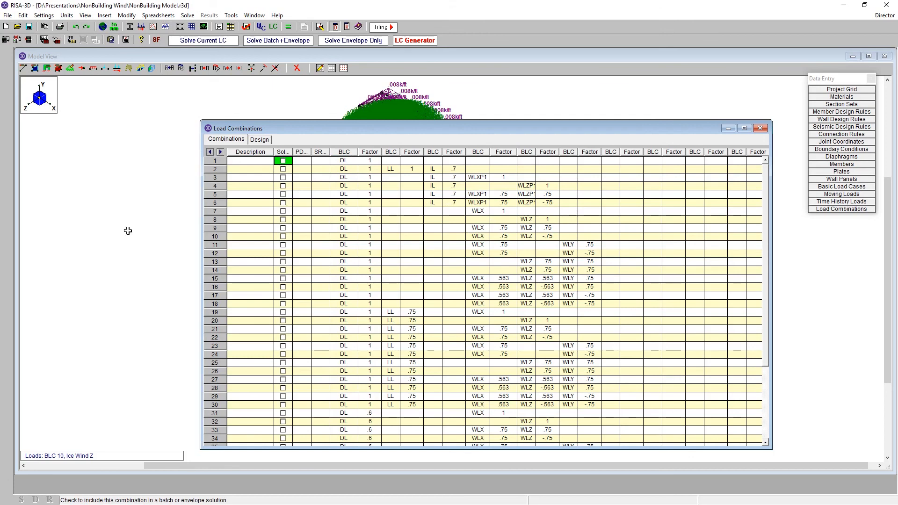
pyautogui.moveTo(482, 130); pyautogui.dragTo(481, 114)
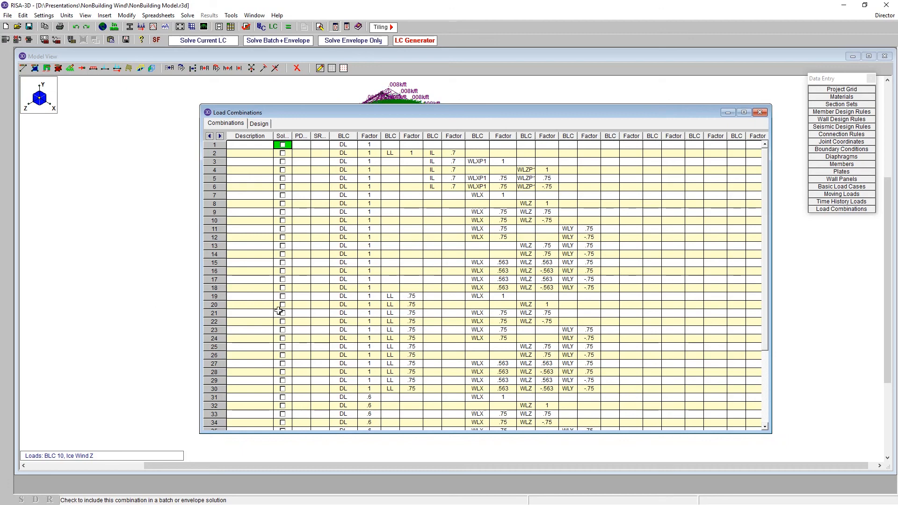
pyautogui.click(567, 288)
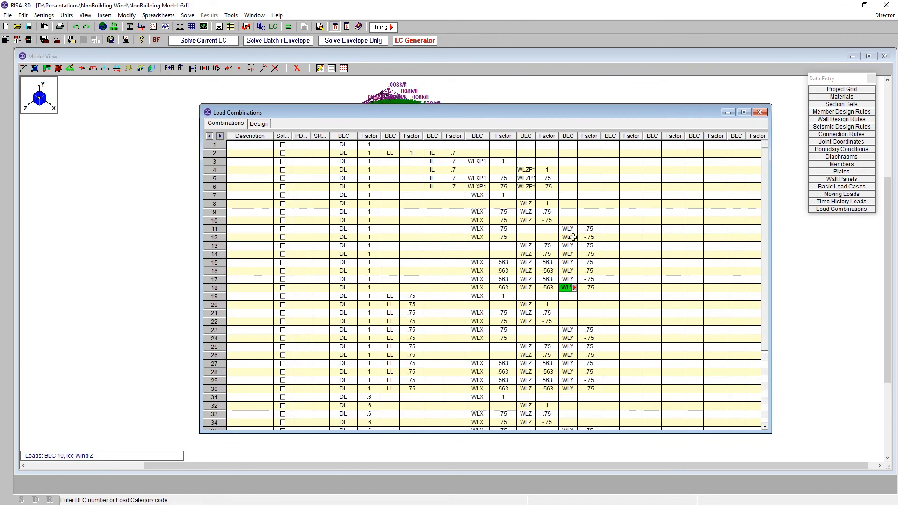
pyautogui.click(602, 313)
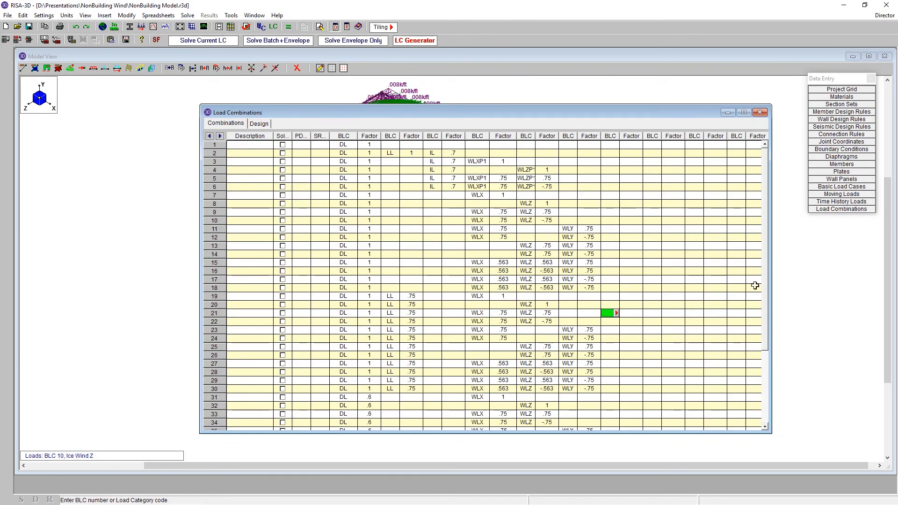
pyautogui.scroll(-8, 764, 340)
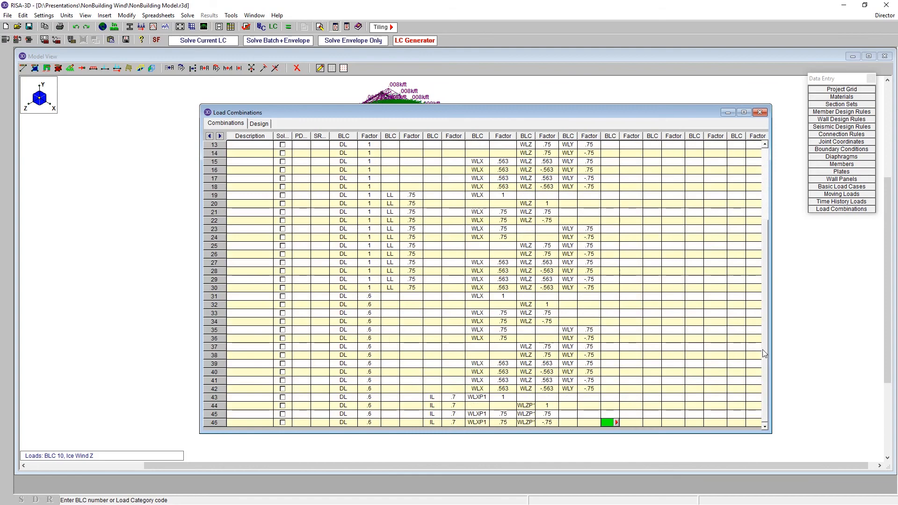
pyautogui.scroll(4, 778, 355)
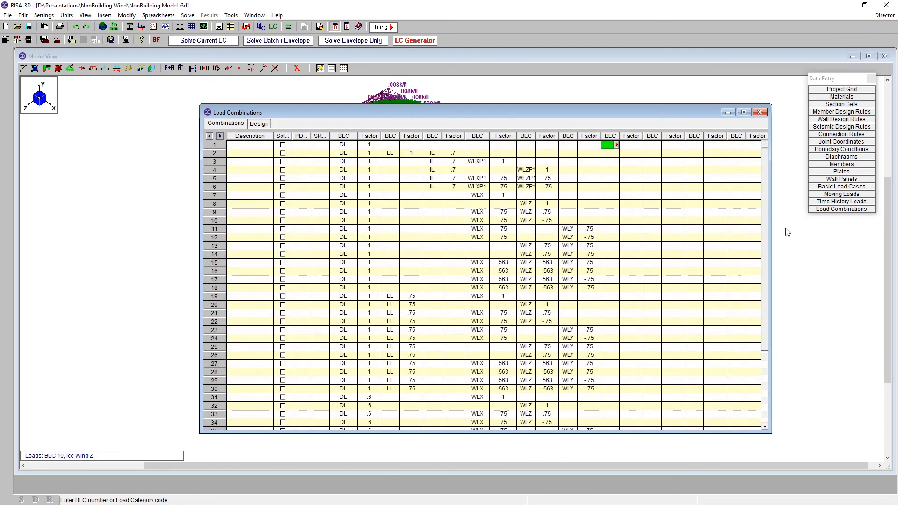
# Multiply the WLXP1 factors in load combinations 3 through 6 by 0.7 with block math.
pyautogui.moveTo(507, 159); pyautogui.dragTo(510, 187)
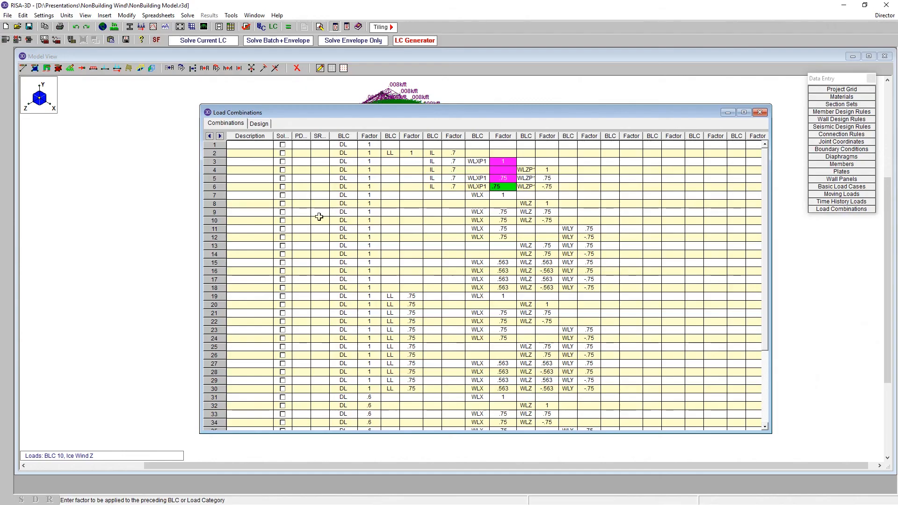
pyautogui.rightClick(500, 179)
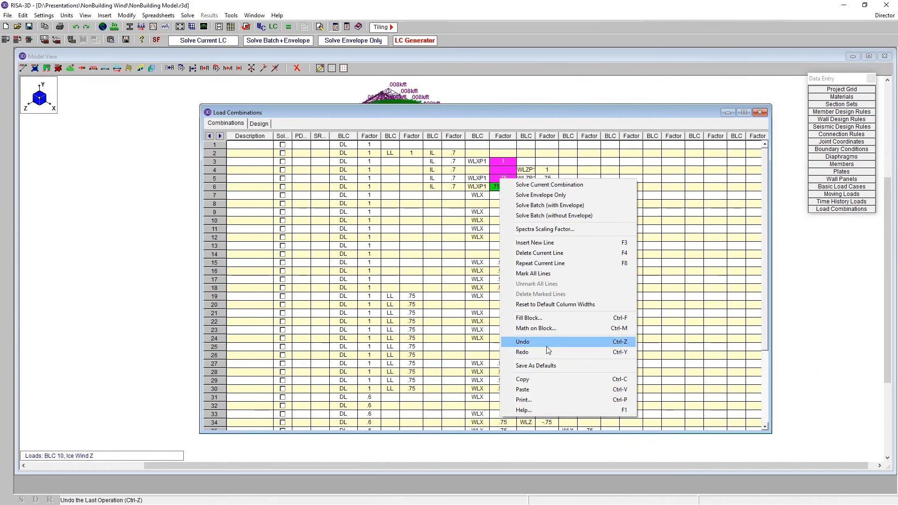
pyautogui.click(547, 328)
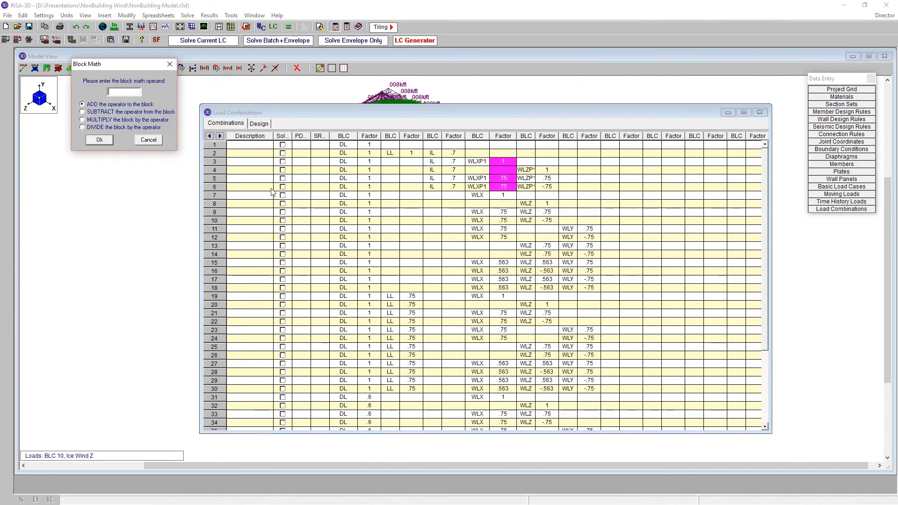
pyautogui.click(83, 120)
pyautogui.click(120, 93)
pyautogui.write('0.7')
pyautogui.press('Return')
# Multiply the WLZP1 factors in load combinations 3 through 6 by 0.7 with block math.
pyautogui.moveTo(550, 186); pyautogui.dragTo(555, 162)
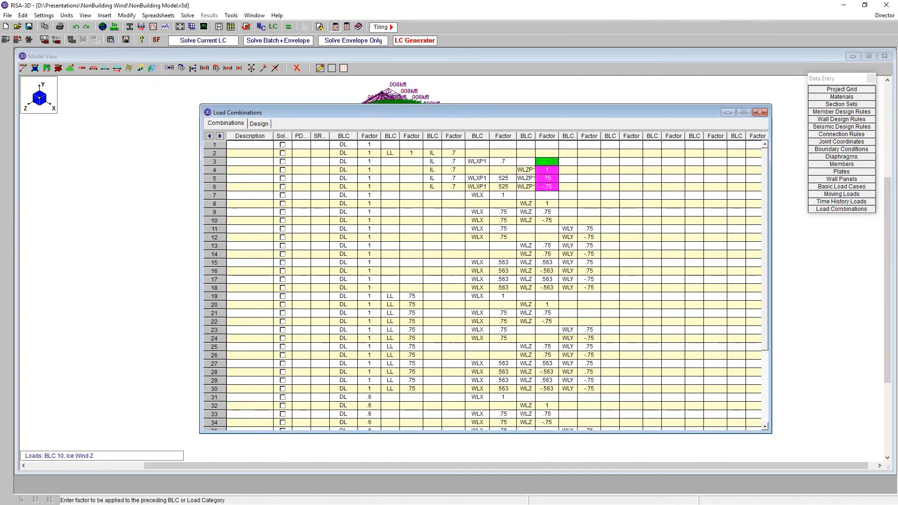
pyautogui.rightClick(552, 173)
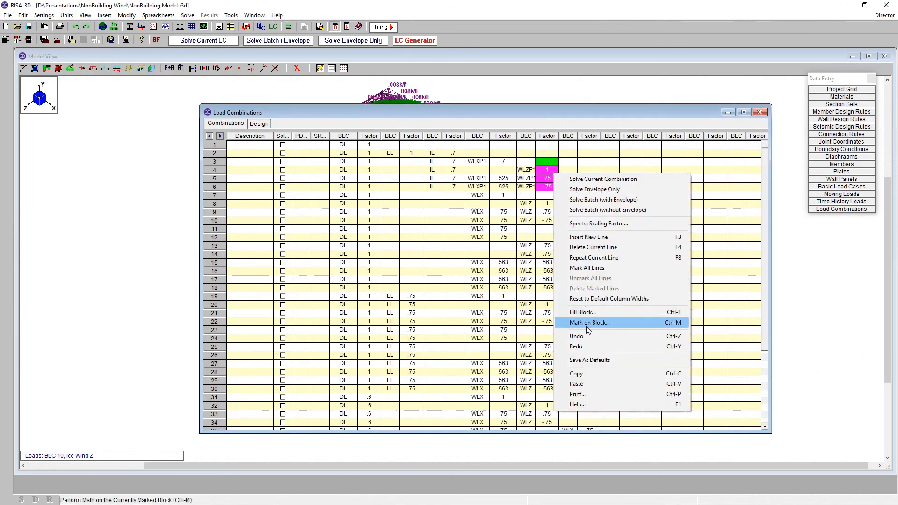
pyautogui.click(585, 327)
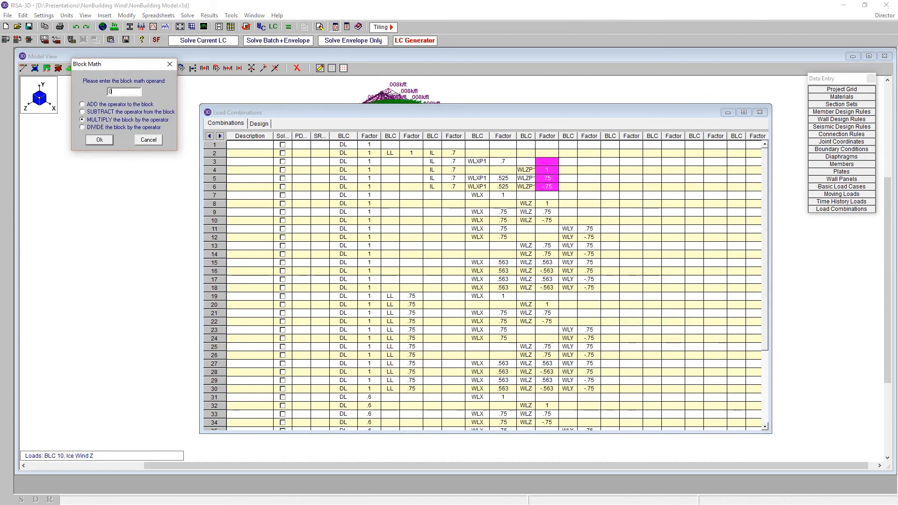
pyautogui.write('0.7')
pyautogui.click(99, 140)
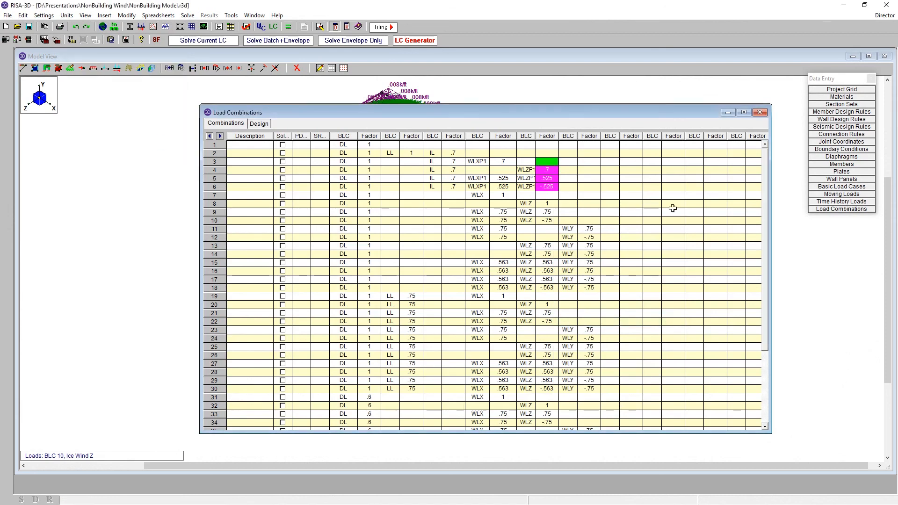
pyautogui.click(673, 212)
# Multiply the WLX factors in load combinations 7 through 18 by 0.6 with block math.
pyautogui.moveTo(503, 193); pyautogui.dragTo(503, 288)
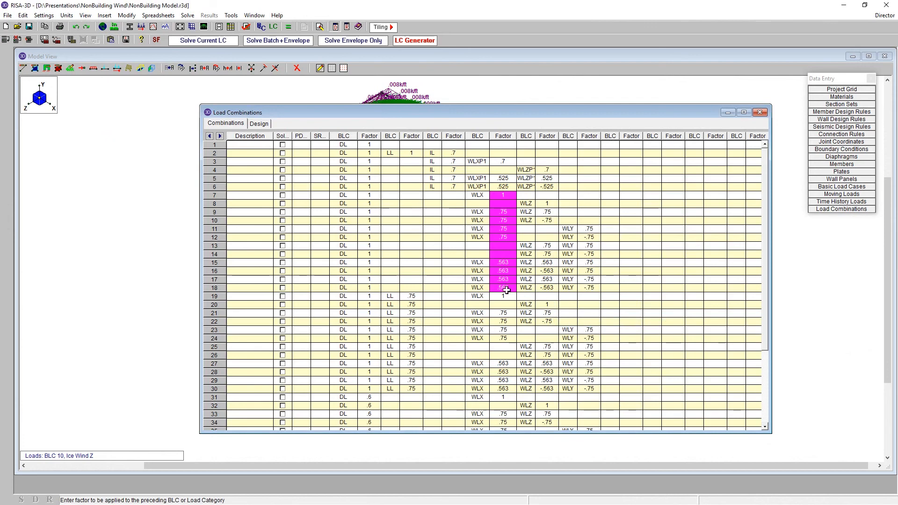
pyautogui.rightClick(510, 253)
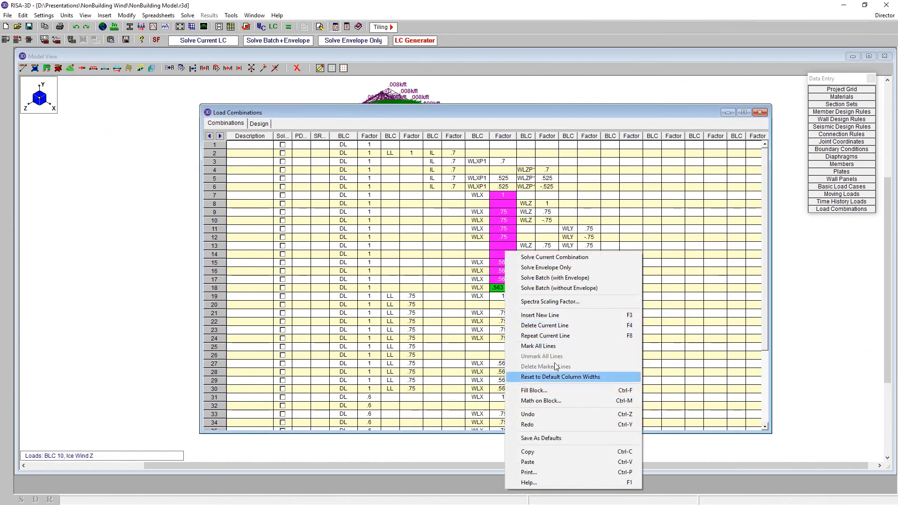
pyautogui.click(548, 401)
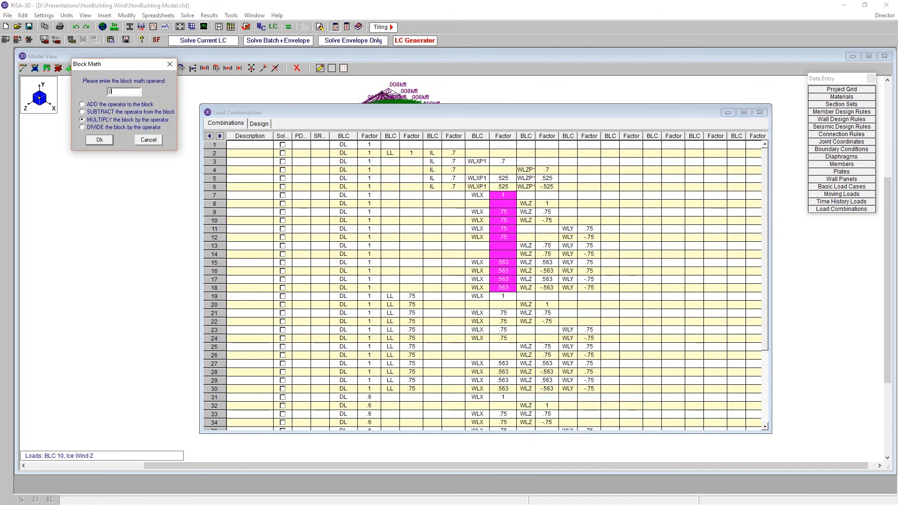
pyautogui.write('0.6')
pyautogui.press('Return')
# Multiply the WLZ factors in load combinations 7 through 18 by 0.6 with block math.
pyautogui.moveTo(547, 195); pyautogui.dragTo(548, 286)
pyautogui.rightClick(549, 286)
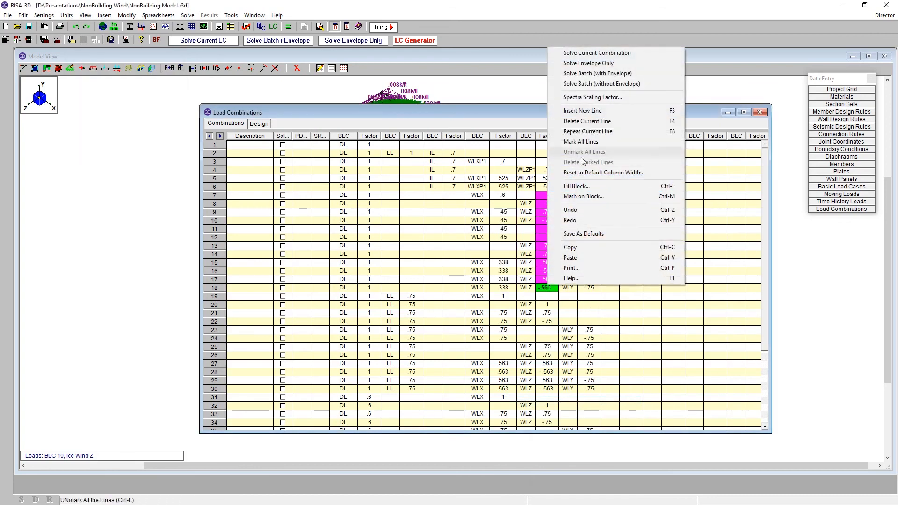
pyautogui.click(589, 197)
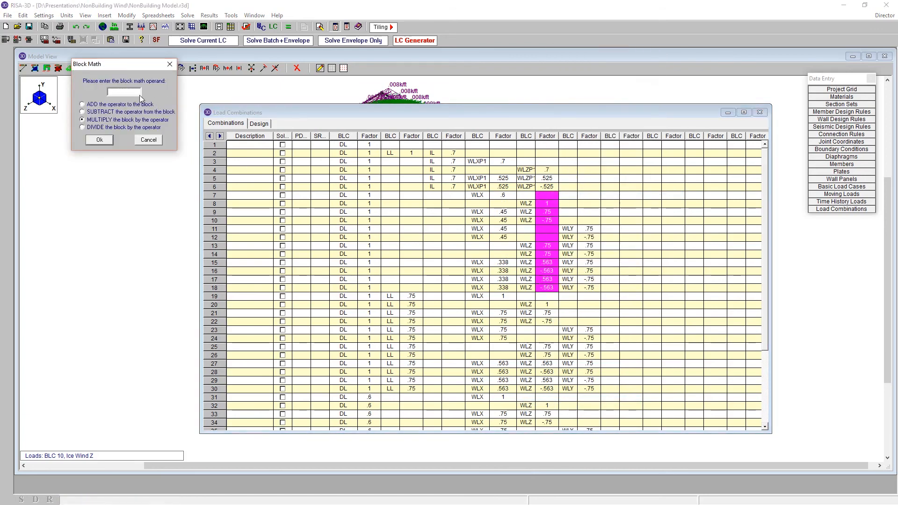
pyautogui.write('0.6')
pyautogui.press('Return')
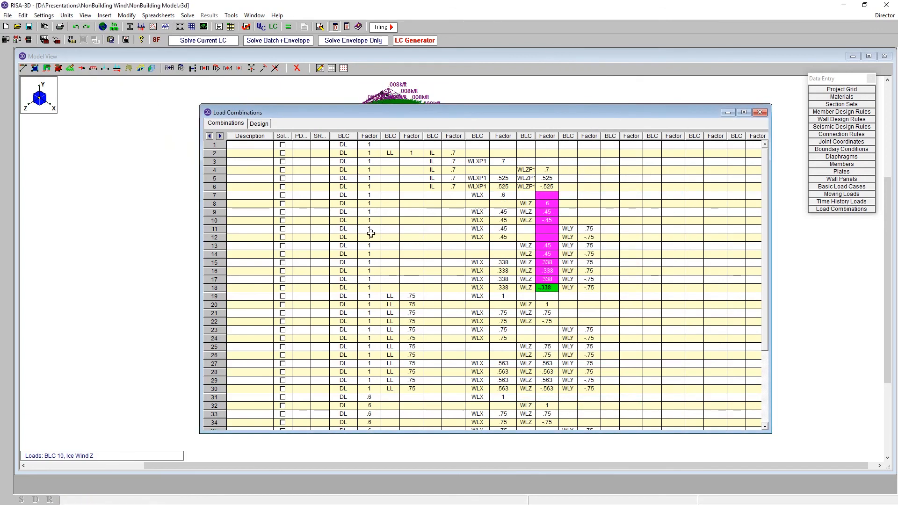
# Multiply the WLY factors in load combinations 7 through 18 by 0.6 with block math.
pyautogui.moveTo(588, 288); pyautogui.dragTo(589, 195)
pyautogui.rightClick(600, 225)
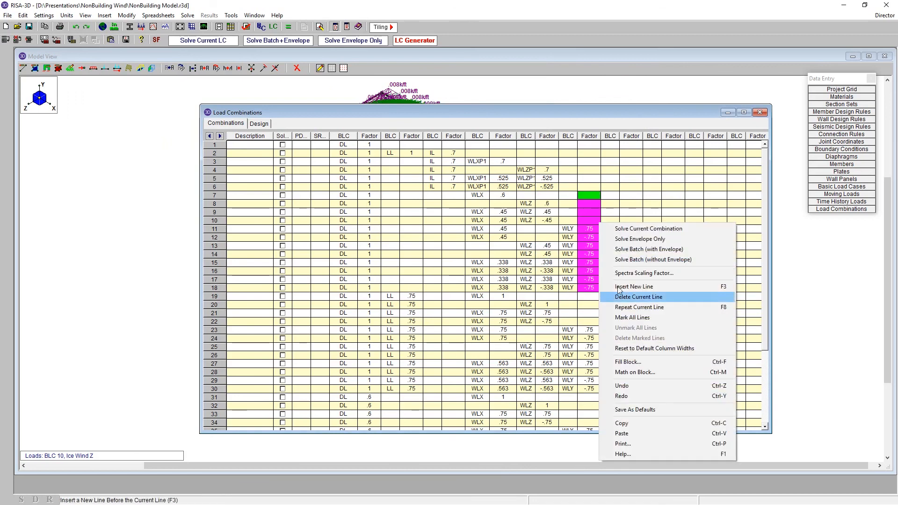
pyautogui.click(640, 372)
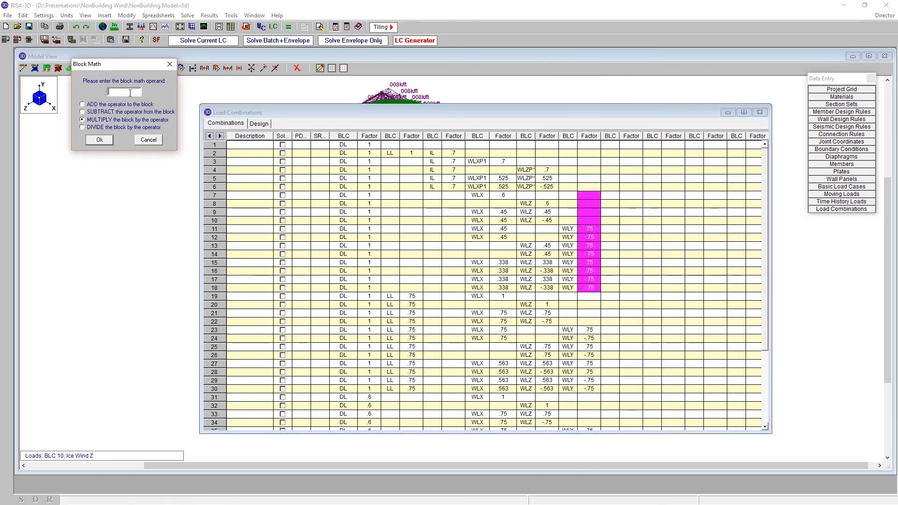
pyautogui.press('Return')
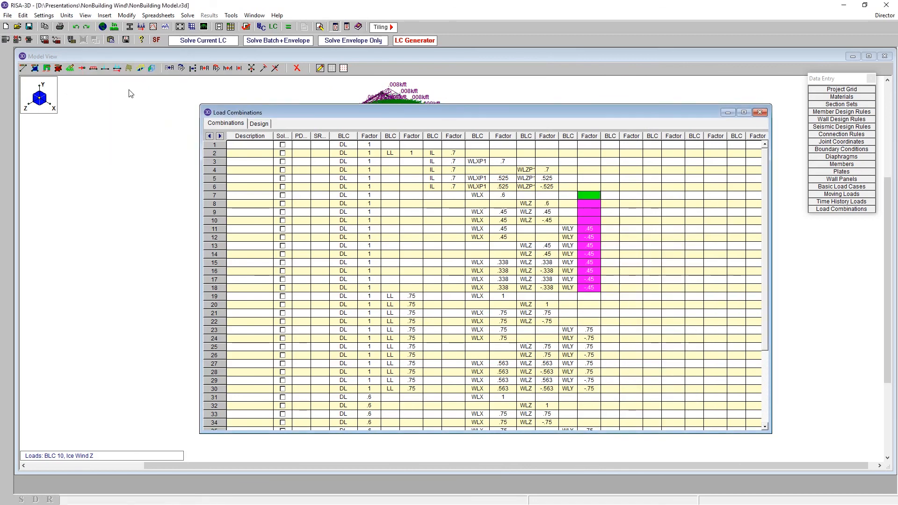
pyautogui.scroll(-2, 766, 242)
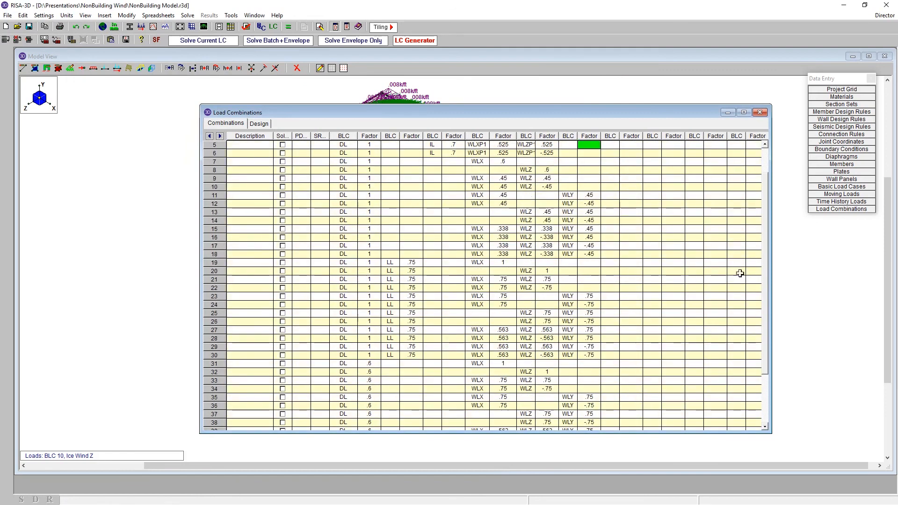
# Multiply the WLX factors in load combinations 19 through 30 by 0.45 with block math.
pyautogui.moveTo(504, 262); pyautogui.dragTo(503, 355)
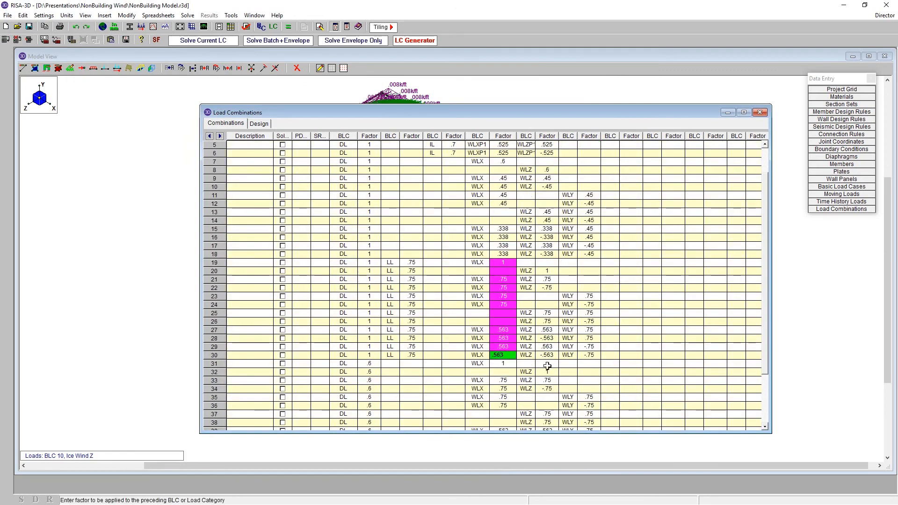
pyautogui.hotkey('ctrl', 'f')
pyautogui.click(148, 121)
pyautogui.hotkey('ctrl', 'm')
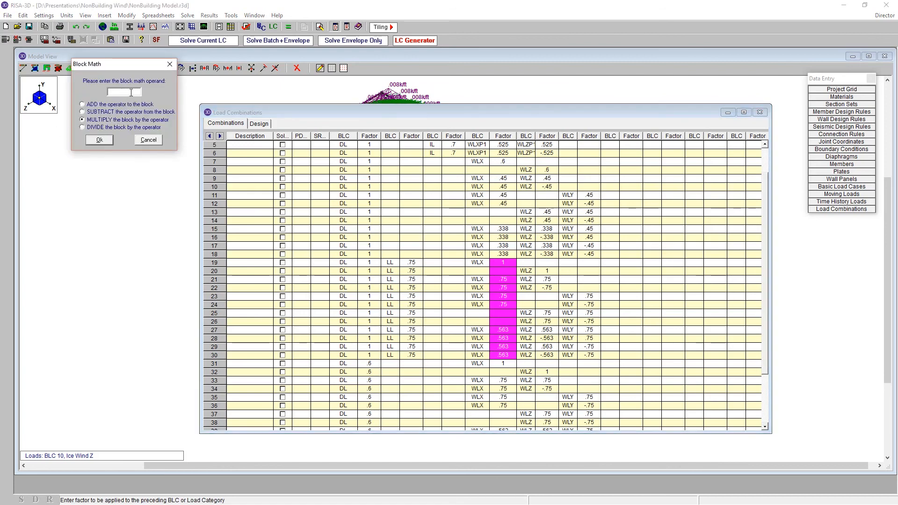
pyautogui.press('Return')
# Multiply the WLZ factors in load combinations 19 through 30 by 0.45 with block math.
pyautogui.moveTo(549, 354); pyautogui.dragTo(554, 265)
pyautogui.hotkey('ctrl', 'm')
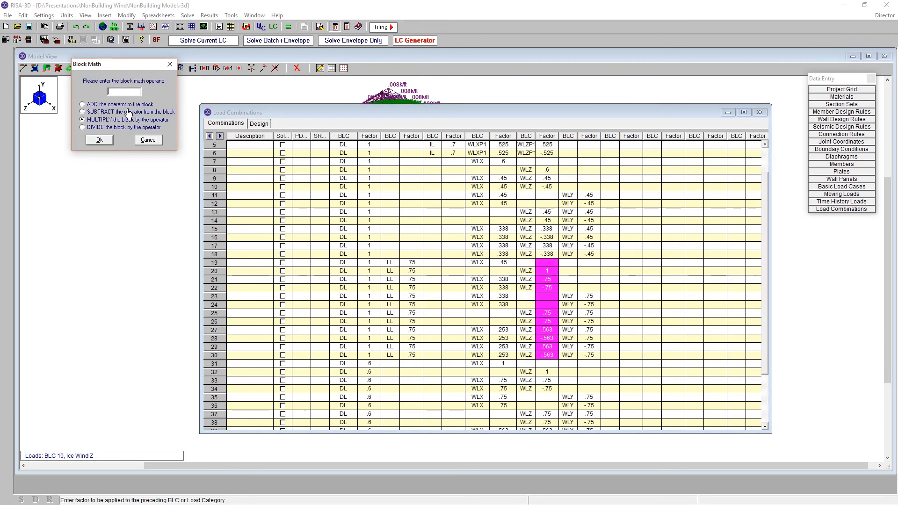
pyautogui.write('.45')
pyautogui.press('Return')
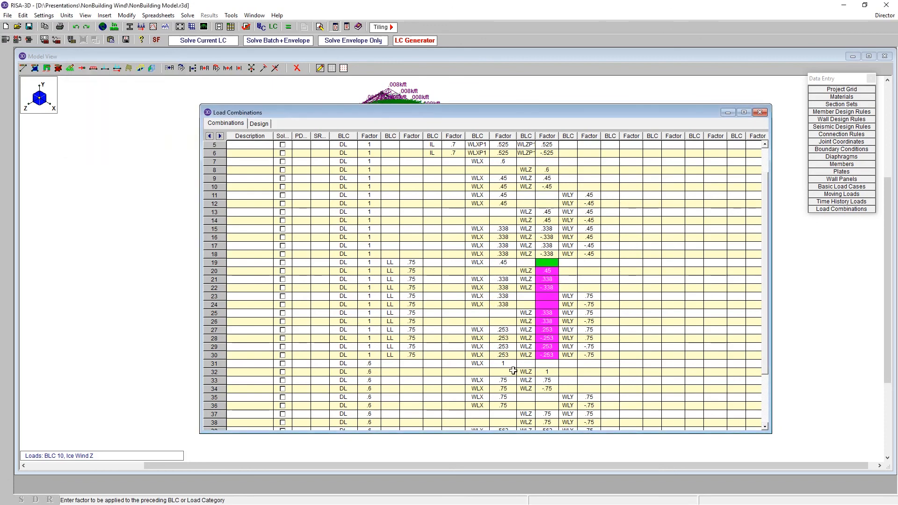
# Multiply the WLY factors in load combinations 19 through 30 by 0.45 with block math.
pyautogui.moveTo(588, 355); pyautogui.dragTo(590, 262)
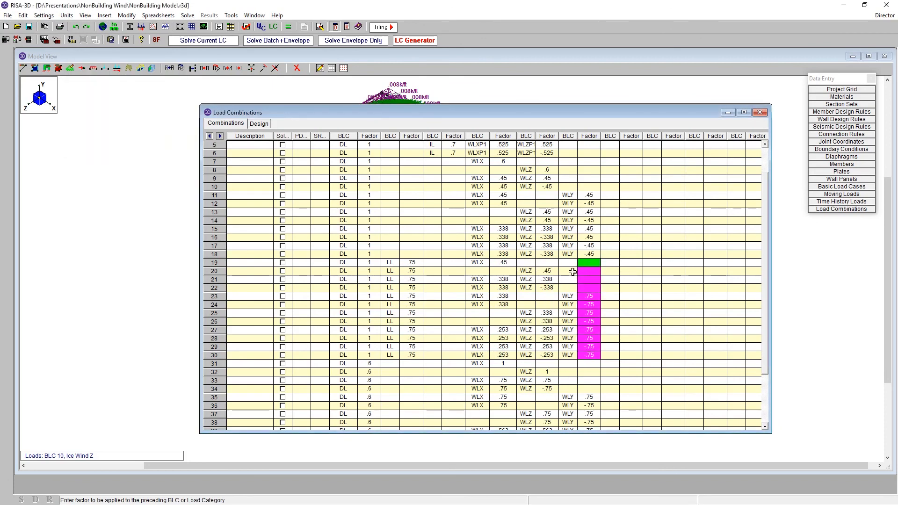
pyautogui.hotkey('ctrl', 'm')
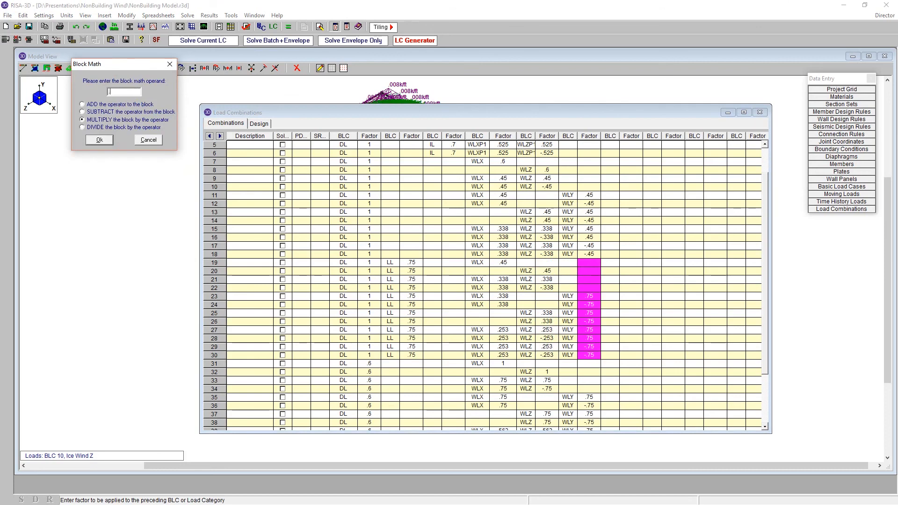
pyautogui.write('.45')
pyautogui.press('Return')
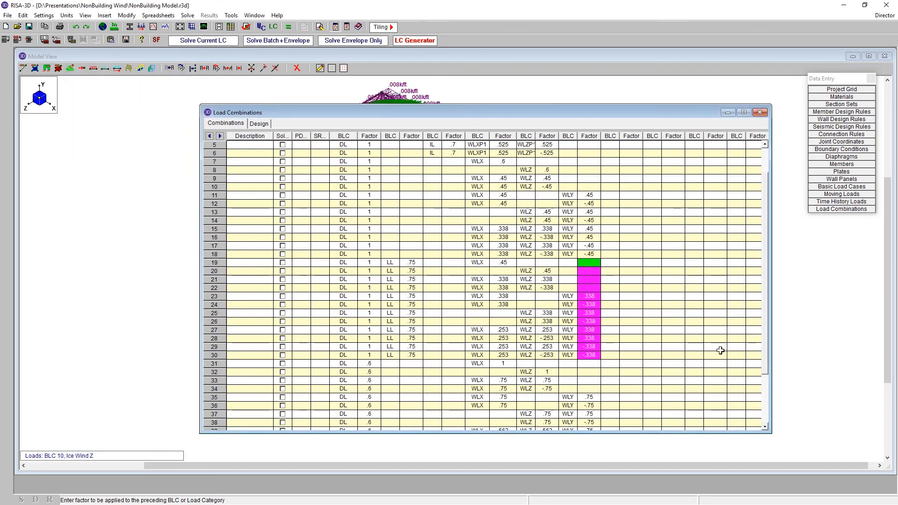
# Multiply the WLX factors in load combinations 31 through 42 by 0.6 with block math.
pyautogui.moveTo(766, 334); pyautogui.dragTo(774, 402)
pyautogui.moveTo(505, 297); pyautogui.dragTo(508, 388)
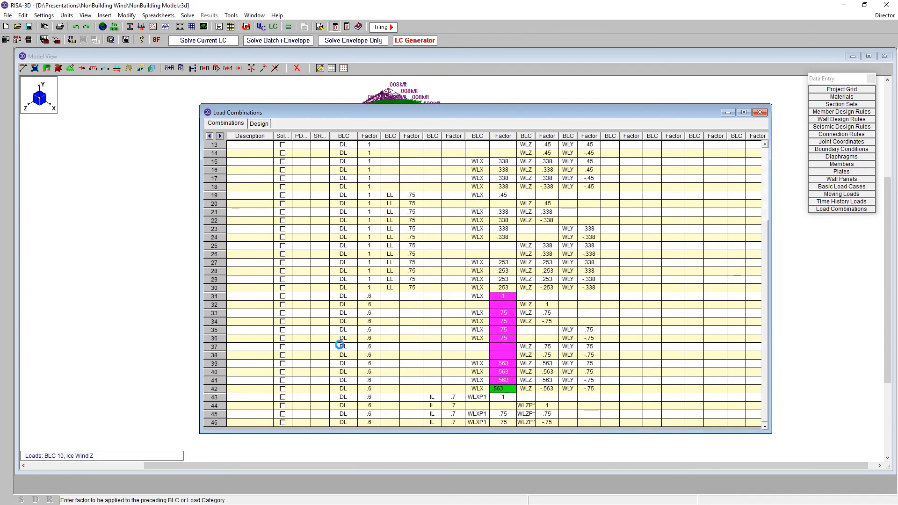
pyautogui.hotkey('ctrl', 'm')
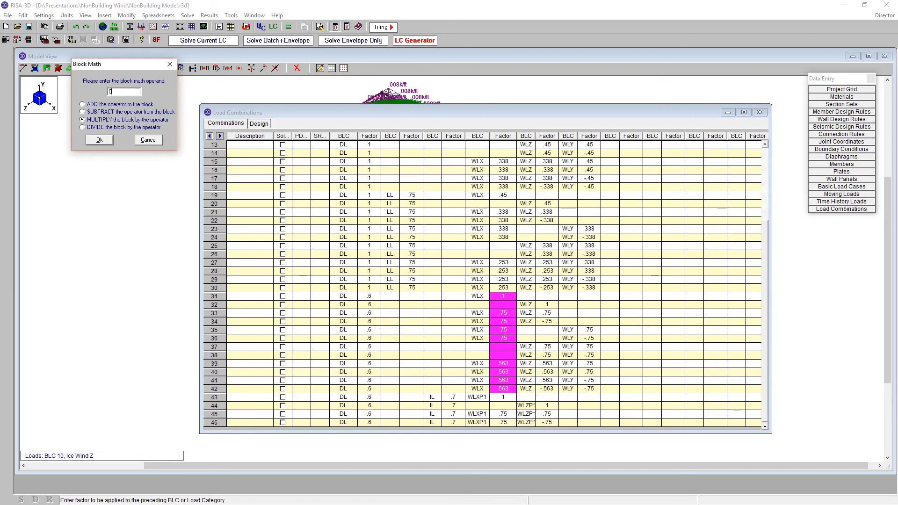
pyautogui.write('0.6')
pyautogui.press('Return')
# Multiply the WLZ factors in load combinations 31 through 42 by 0.6 with block math.
pyautogui.moveTo(547, 386); pyautogui.dragTo(545, 298)
pyautogui.hotkey('ctrl', 'm')
pyautogui.write('0.6')
pyautogui.press('Return')
# Multiply the WLY factors in load combinations 31 through 42 by 0.6 with block math.
pyautogui.moveTo(588, 390); pyautogui.dragTo(591, 298)
pyautogui.hotkey('ctrl', 'm')
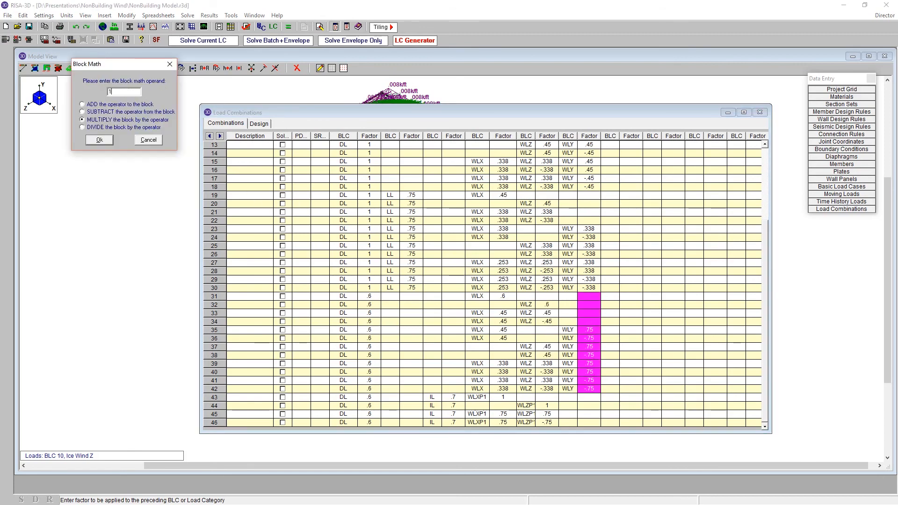
pyautogui.press('Return')
# Multiply the WLXP1 factors in load combinations 43 through 46 by 0.7 with block math.
pyautogui.moveTo(504, 397); pyautogui.dragTo(498, 429)
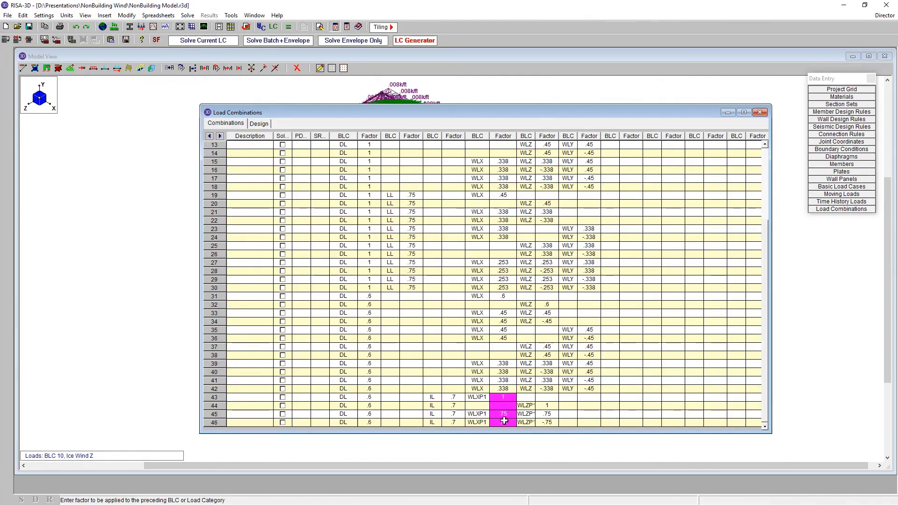
pyautogui.press('F8')
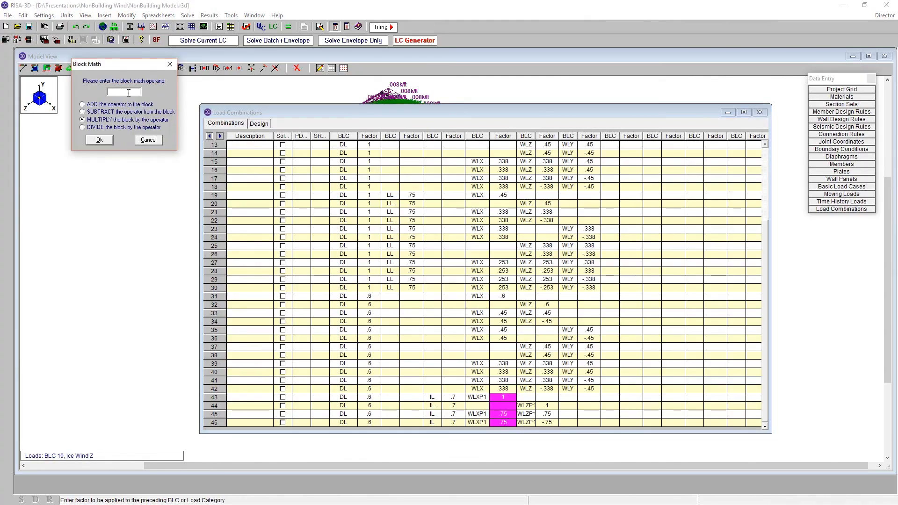
pyautogui.press('Return')
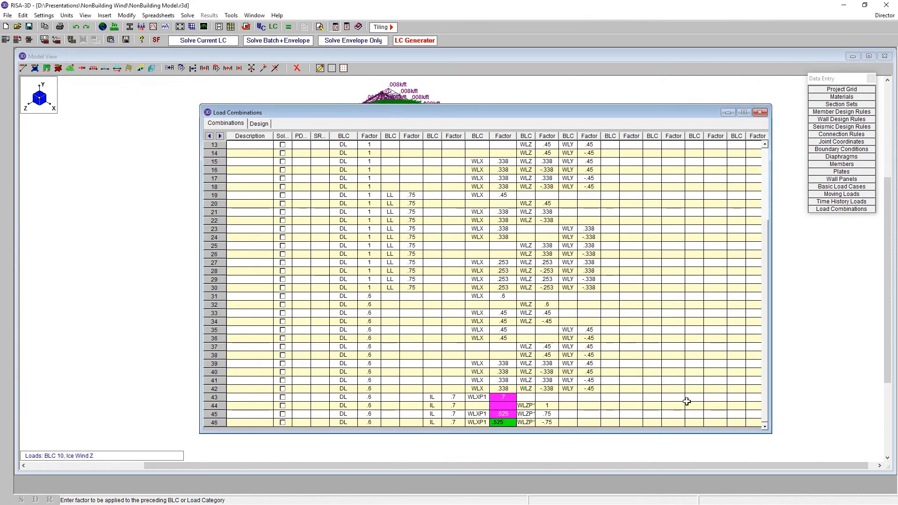
# Multiply the WLZP1 factors in load combinations 43 through 46 by 0.7 with block math.
pyautogui.moveTo(548, 422); pyautogui.dragTo(550, 400)
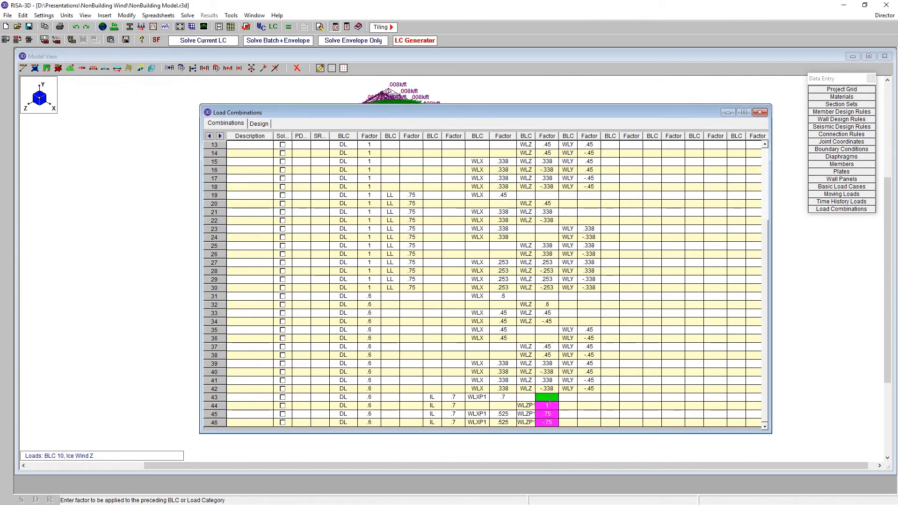
pyautogui.press('F8')
pyautogui.press('Return')
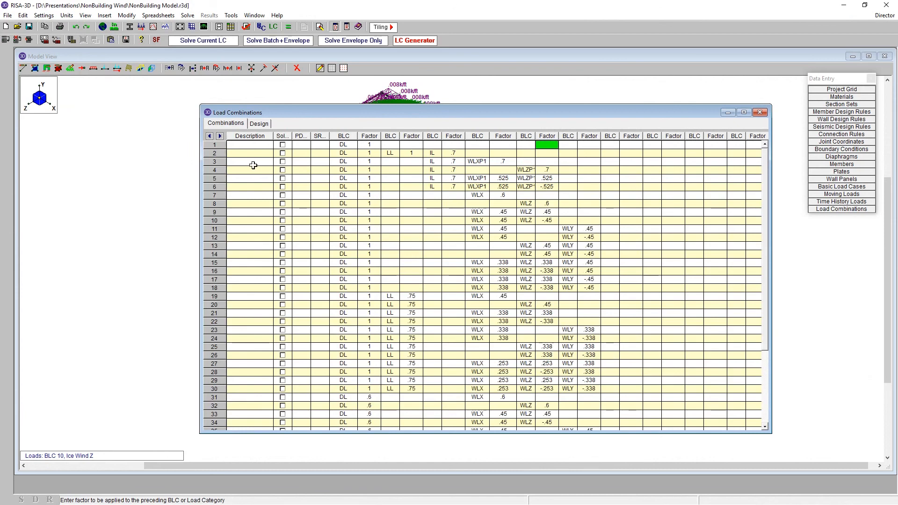
# Copy the load cases and factors of combinations 3 through 46 and paste them into new combinations starting at row 47.
pyautogui.moveTo(352, 163); pyautogui.dragTo(594, 441)
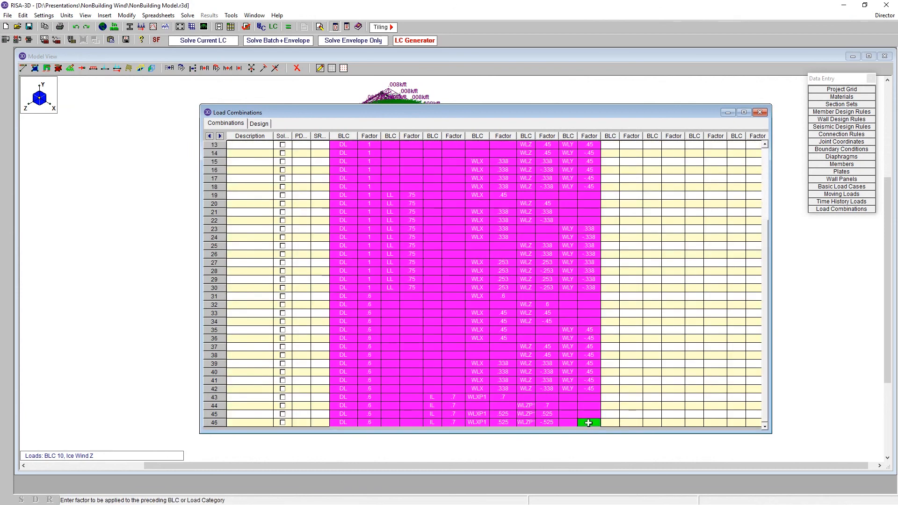
pyautogui.click(348, 421)
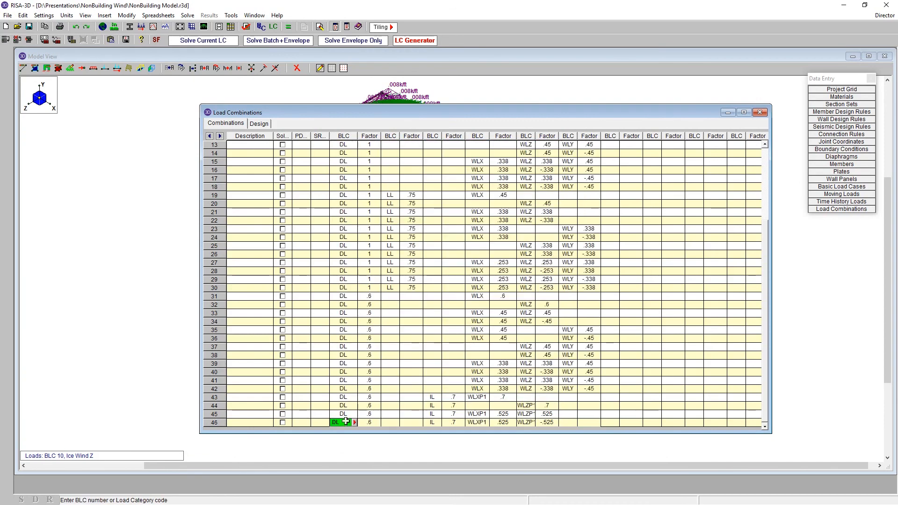
pyautogui.press('F4')
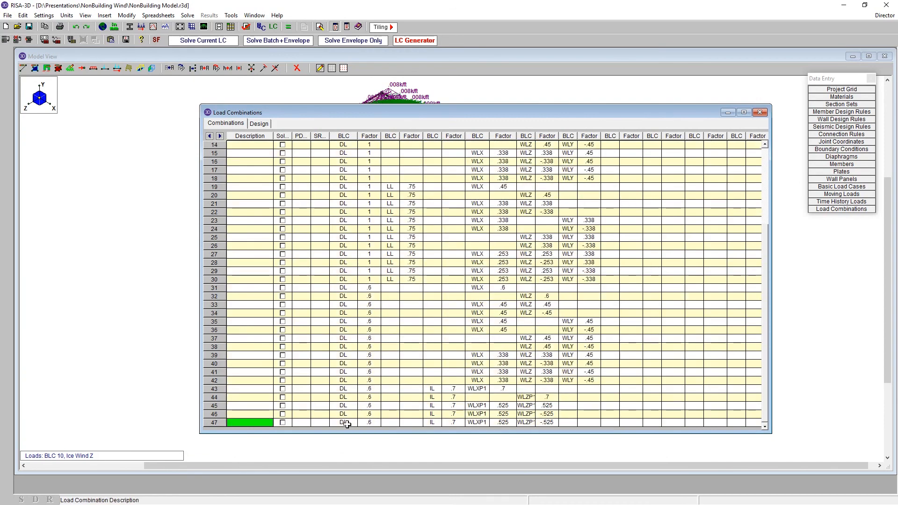
pyautogui.click(347, 422)
pyautogui.hotkey('ctrl', 'v')
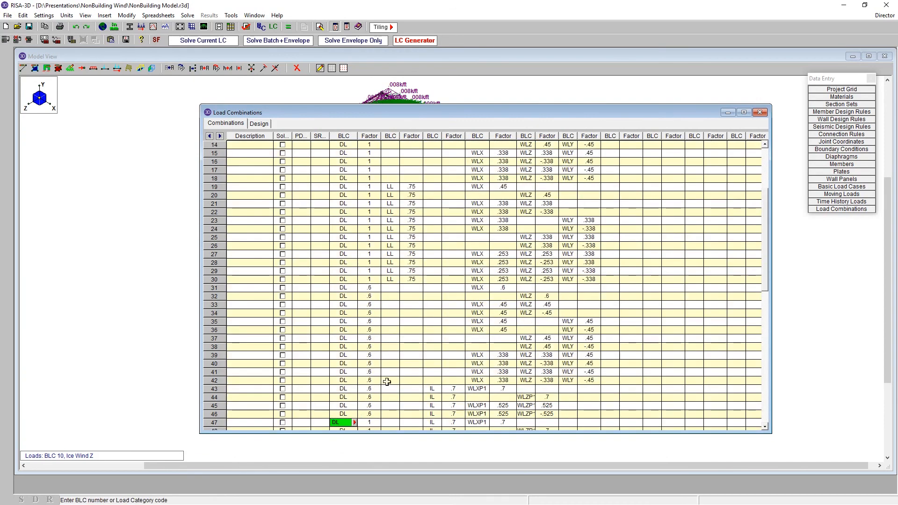
# Reverse the WLX and WLXP1 factors in load combinations 47 through 90 by multiplying them by -1 with block math.
pyautogui.moveTo(766, 225); pyautogui.dragTo(762, 253)
pyautogui.scroll(-2, 734, 269)
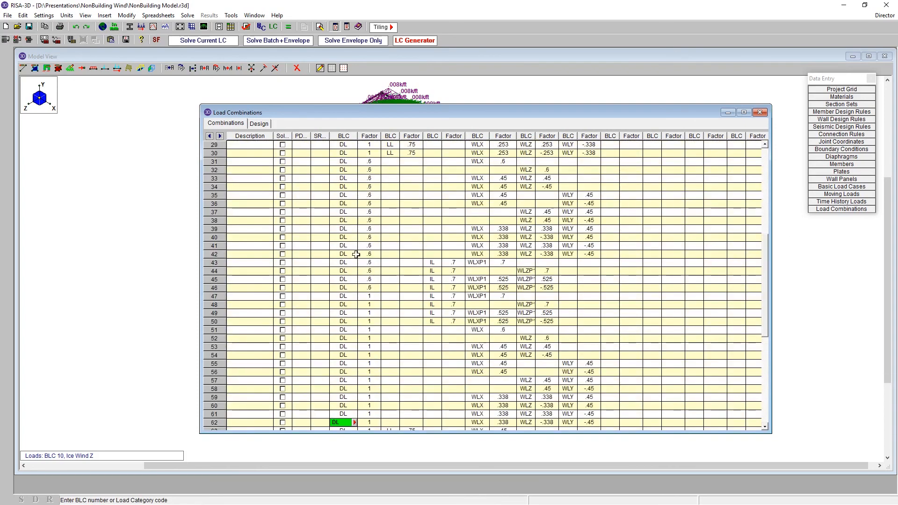
pyautogui.click(386, 296)
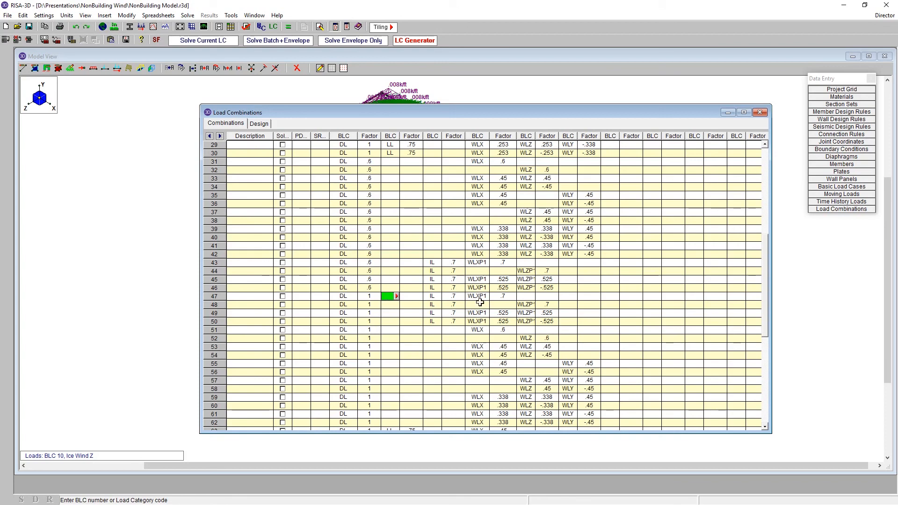
pyautogui.moveTo(504, 297); pyautogui.dragTo(515, 448)
pyautogui.rightClick(497, 334)
pyautogui.click(538, 244)
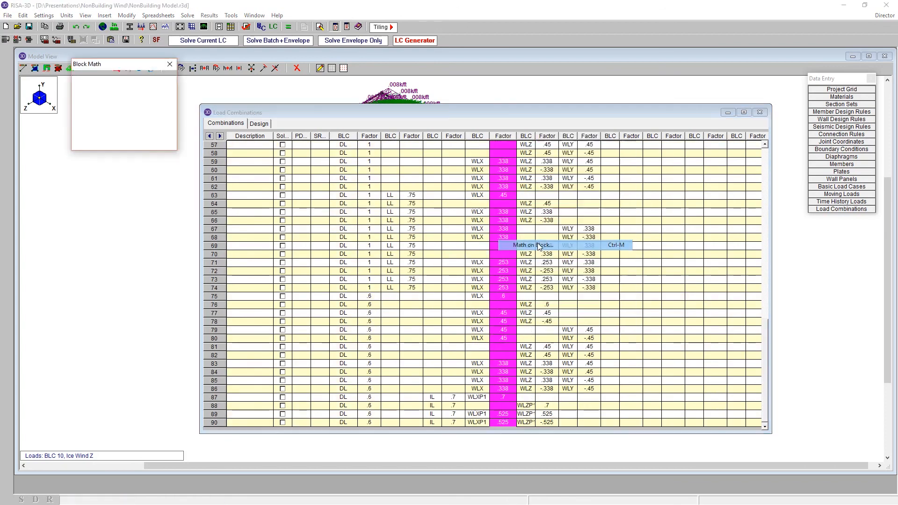
pyautogui.write('-1')
pyautogui.press('Return')
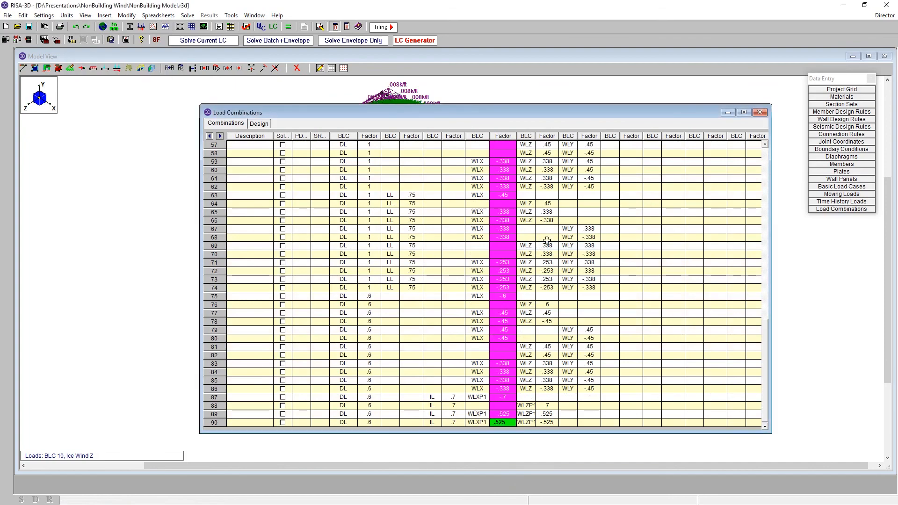
# Reverse the WLZ and WLZP1 factors in load combinations 47 through 90 by multiplying them by -1 with block math.
pyautogui.scroll(5, 468, 202)
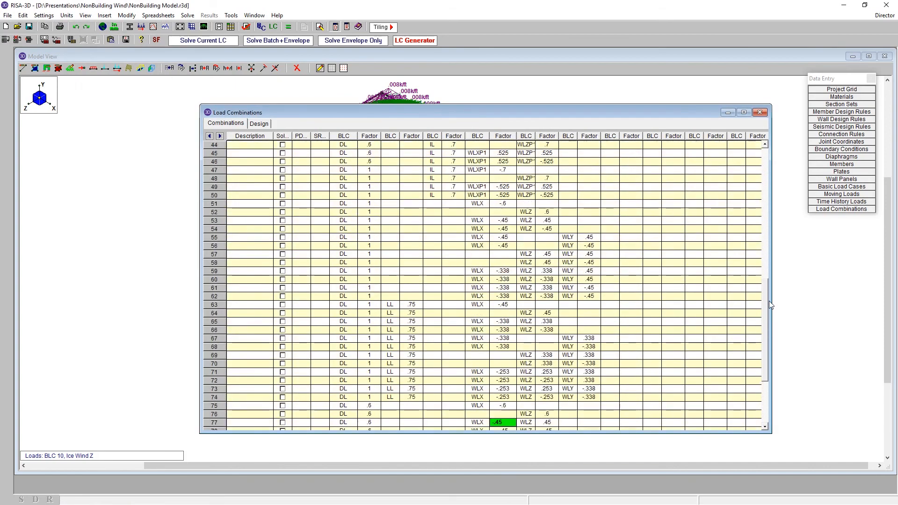
pyautogui.moveTo(548, 212); pyautogui.dragTo(549, 492)
pyautogui.hotkey('ctrl', 'm')
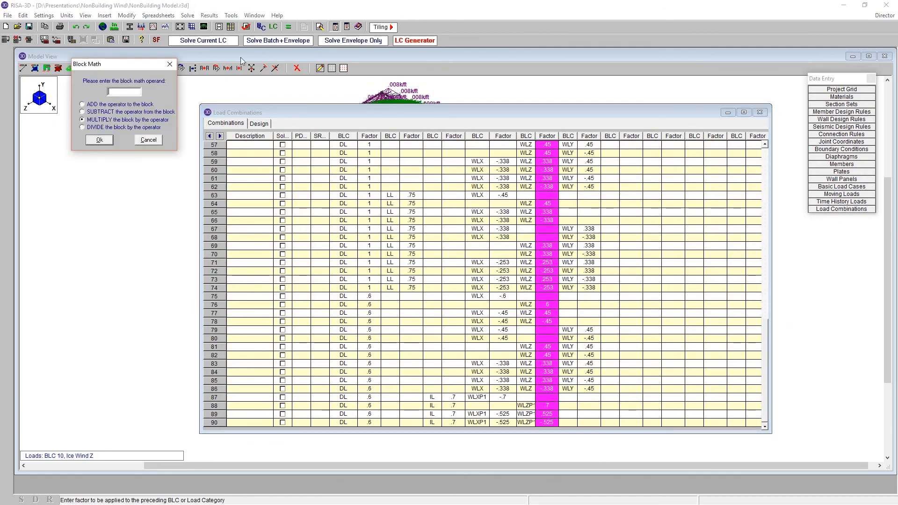
pyautogui.write('-1')
pyautogui.press('Return')
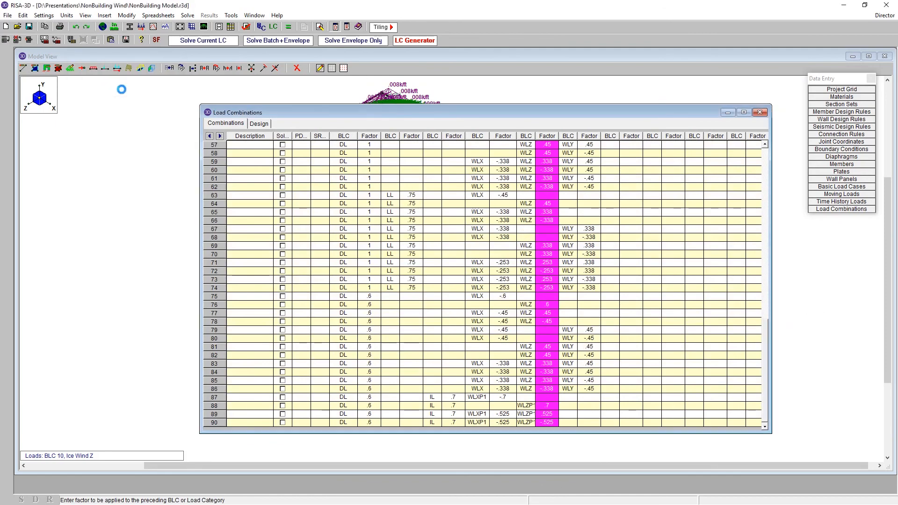
# Reverse the WLY factors in load combinations 47 through 90 by multiplying them by -1 with block math.
pyautogui.moveTo(767, 341); pyautogui.dragTo(765, 257)
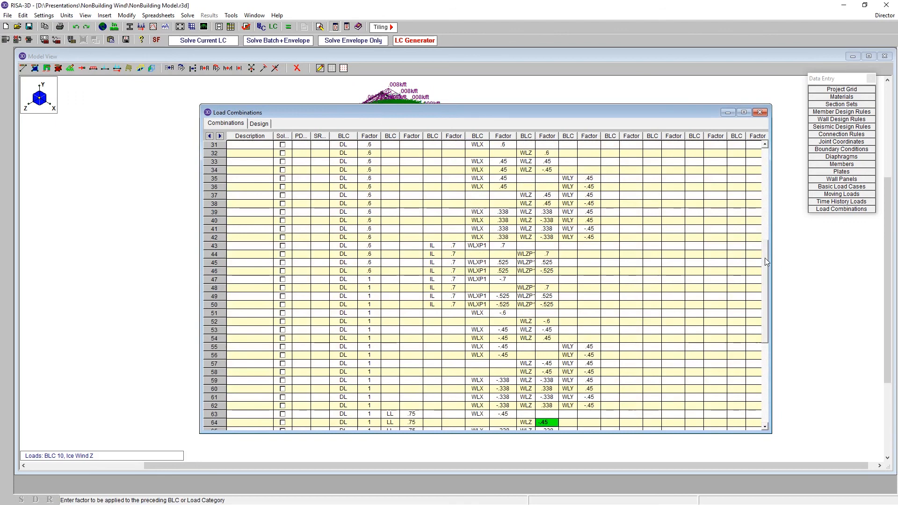
pyautogui.moveTo(589, 280); pyautogui.dragTo(596, 503)
pyautogui.press('F6')
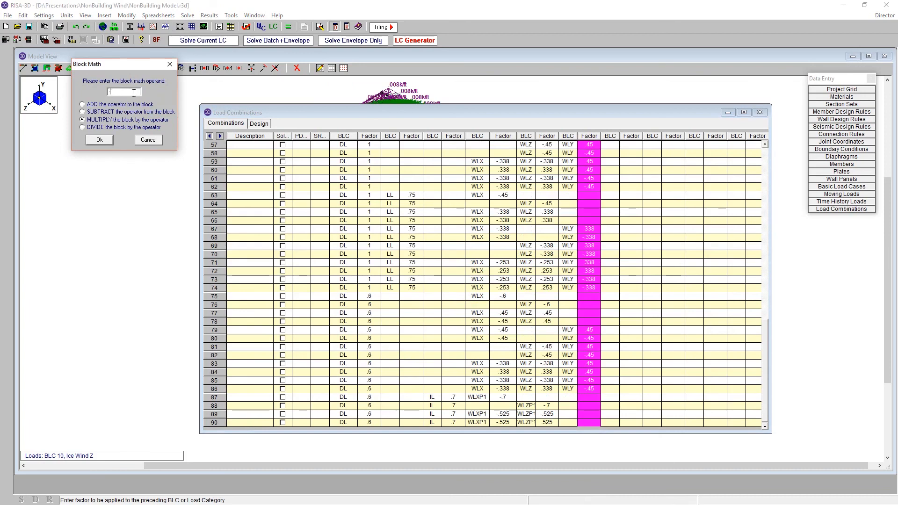
pyautogui.write('-1')
pyautogui.press('Return')
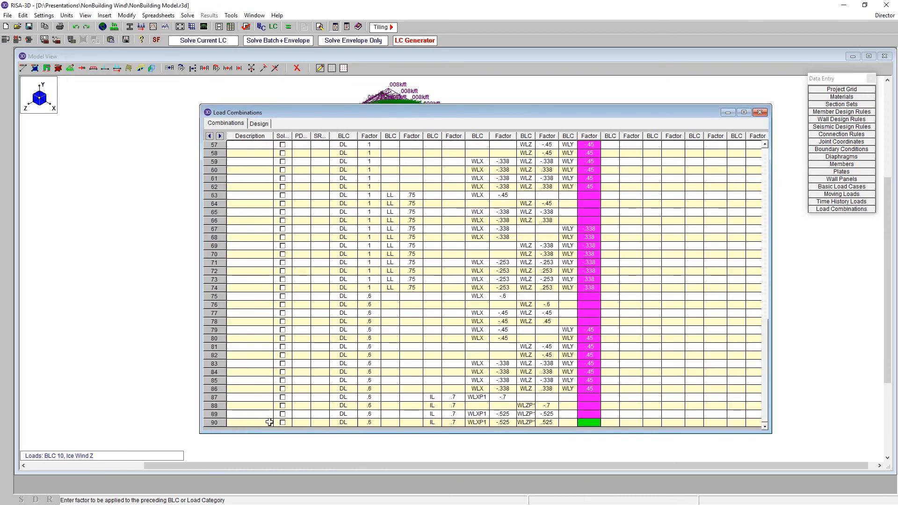
# Widen the Solve column and enable Solve for every load combination by block filling it with 1.
pyautogui.moveTo(767, 379); pyautogui.dragTo(777, 195)
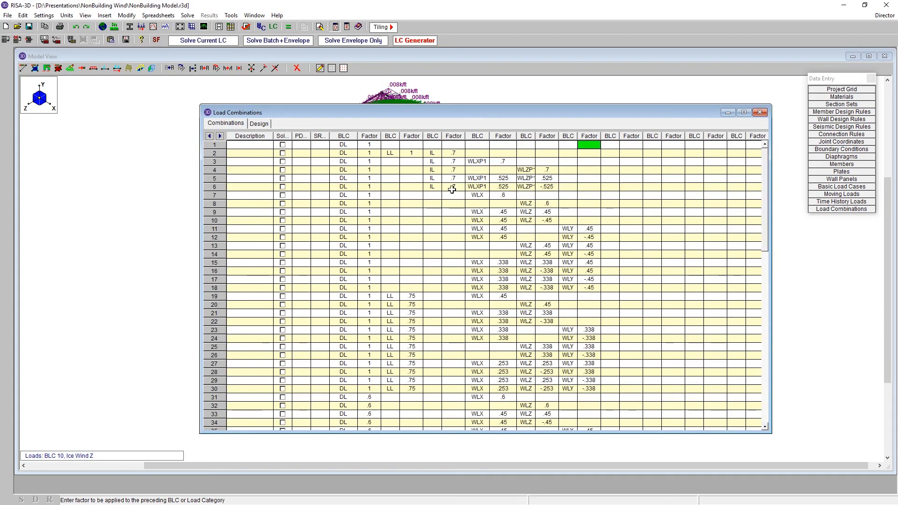
pyautogui.click(281, 139)
pyautogui.moveTo(291, 135); pyautogui.dragTo(299, 133)
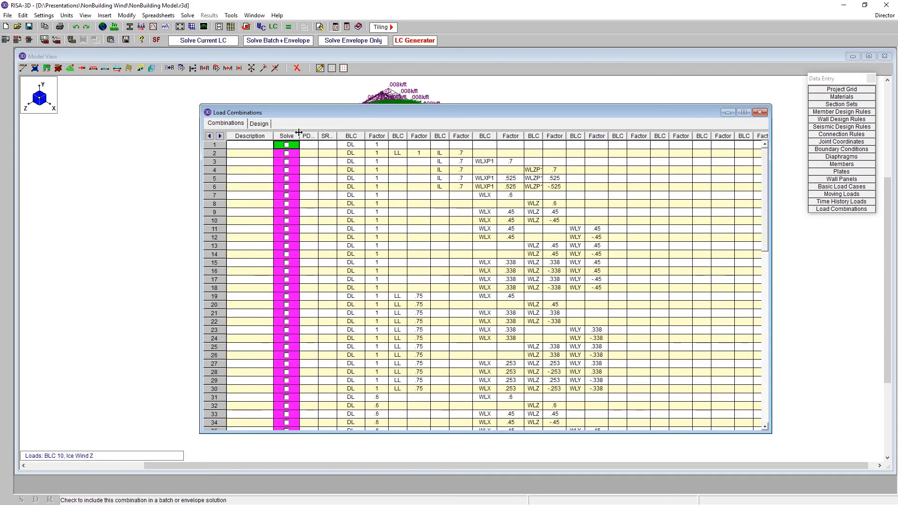
pyautogui.rightClick(290, 145)
pyautogui.click(318, 337)
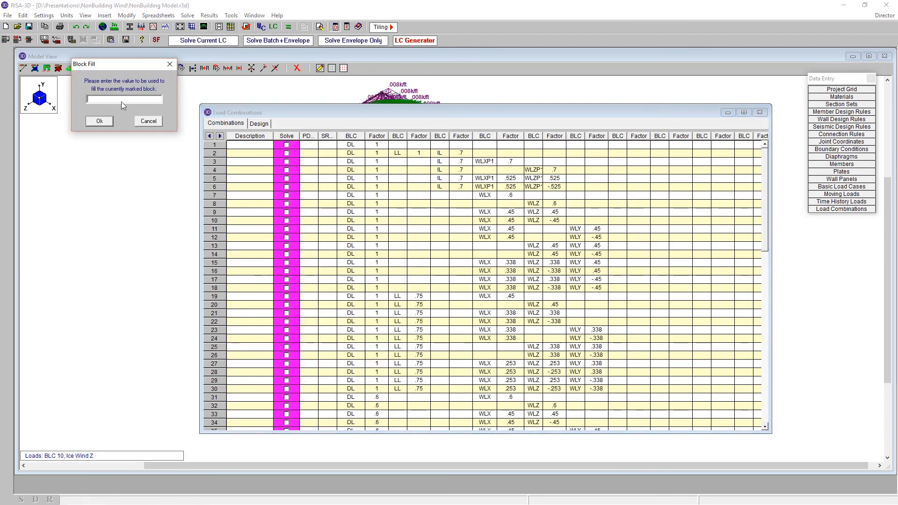
pyautogui.write('1')
pyautogui.press('Return')
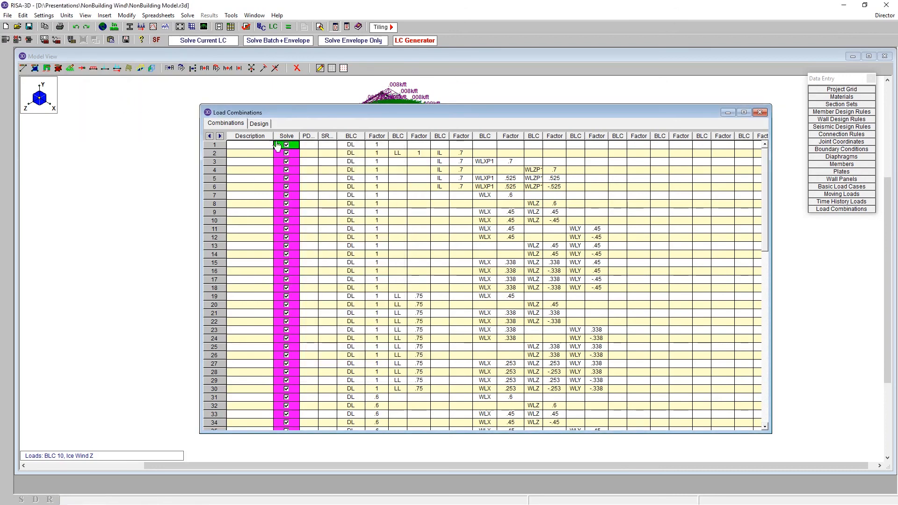
# Turn on P-Delta for every load combination by block filling its column with Y.
pyautogui.click(307, 136)
pyautogui.rightClick(311, 137)
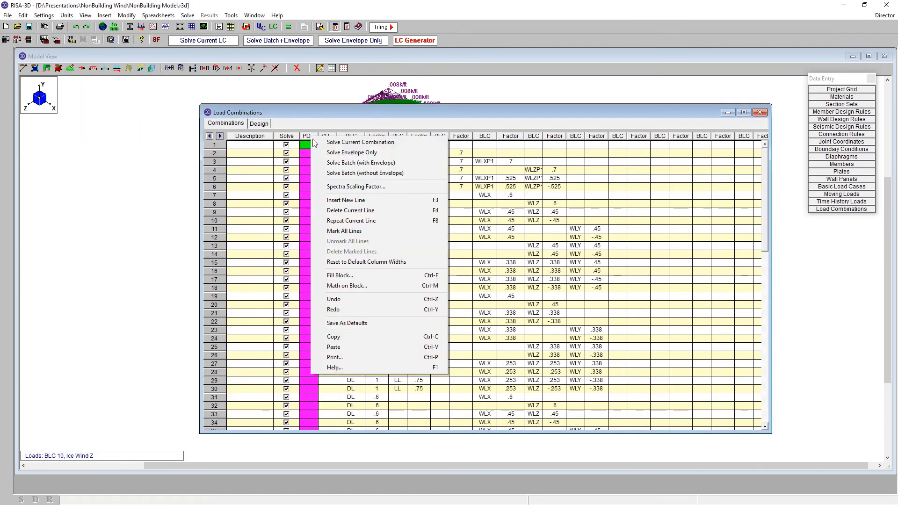
pyautogui.click(357, 277)
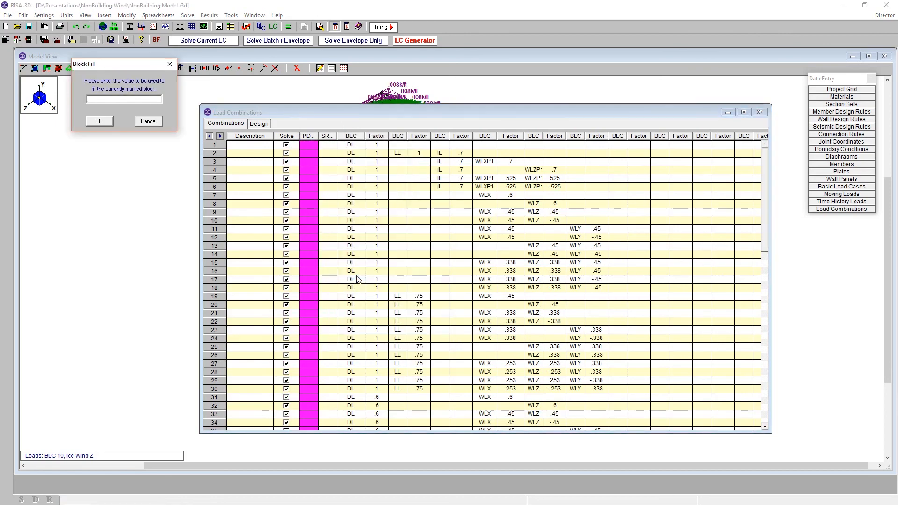
pyautogui.press('Return')
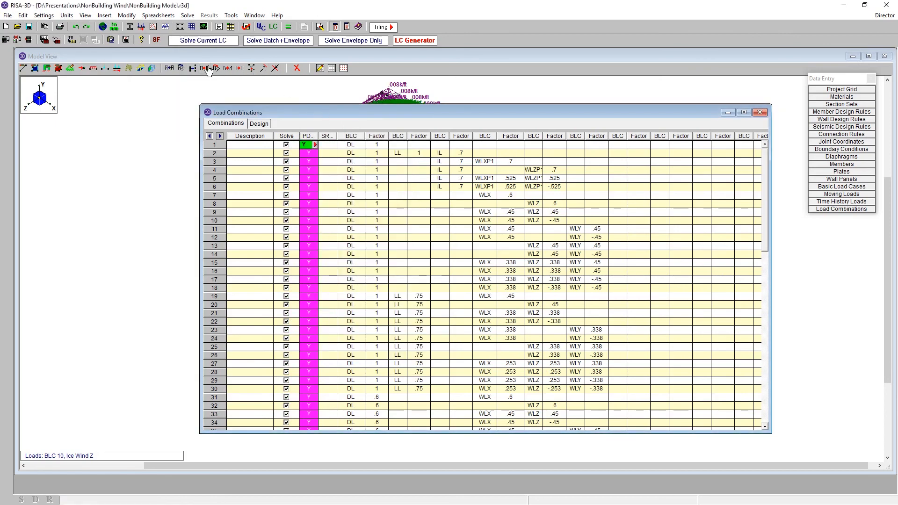
pyautogui.click(270, 42)
pyautogui.moveTo(466, 111); pyautogui.dragTo(494, 288)
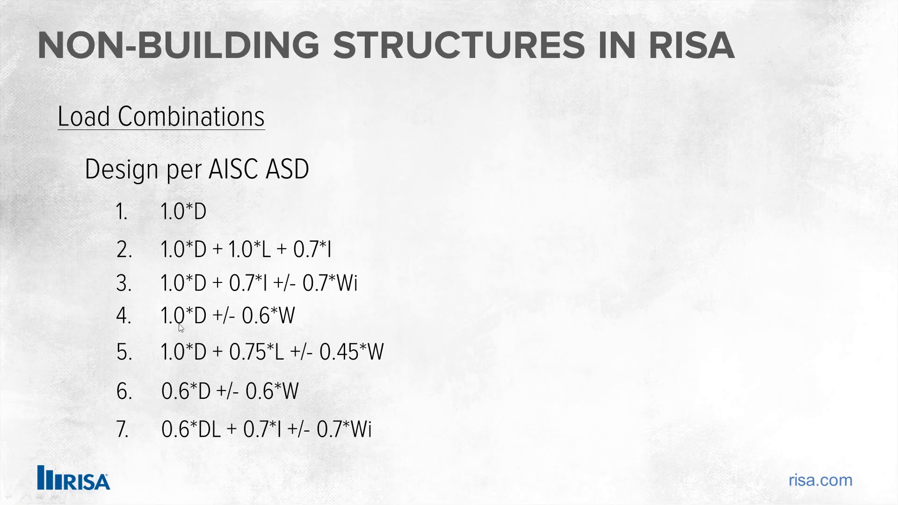
pyautogui.click(407, 195)
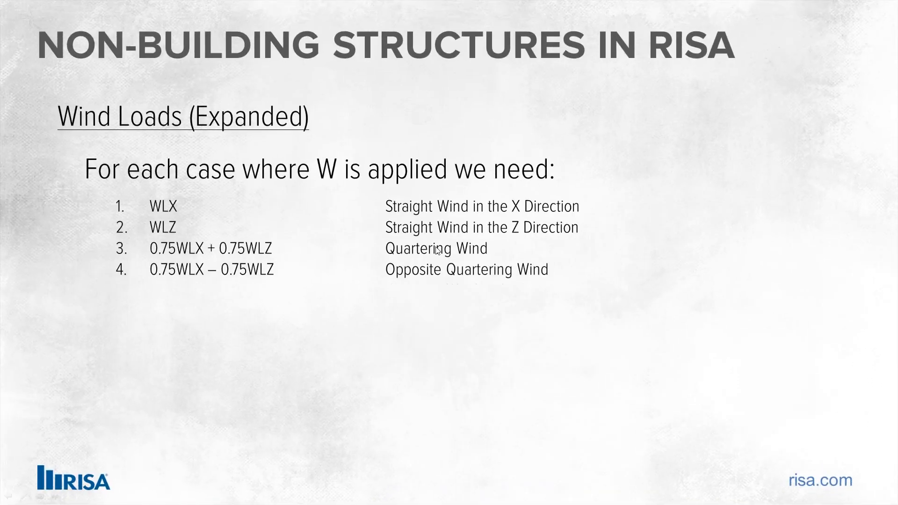
pyautogui.click(437, 248)
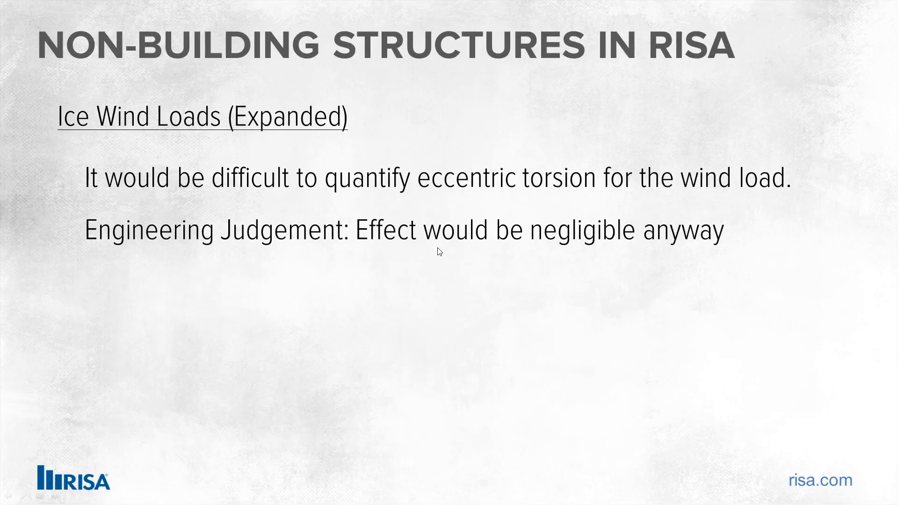
pyautogui.click(437, 248)
pyautogui.click(438, 248)
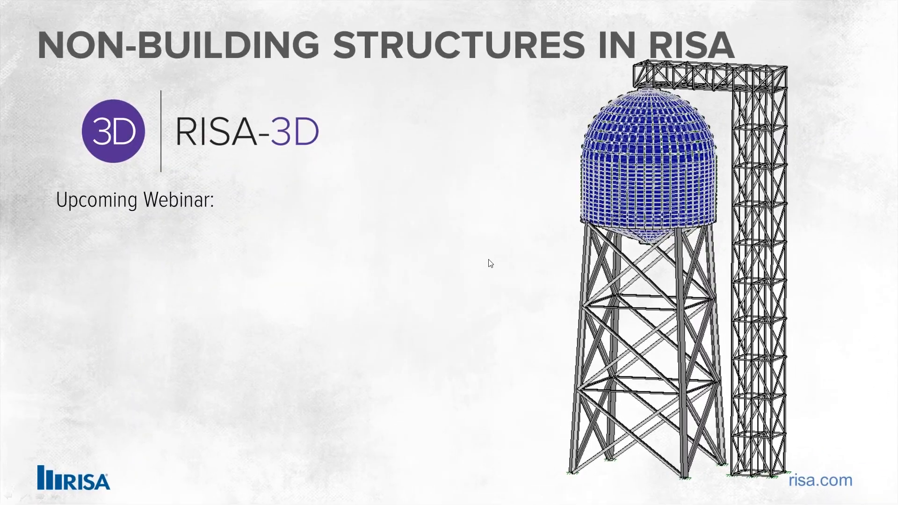